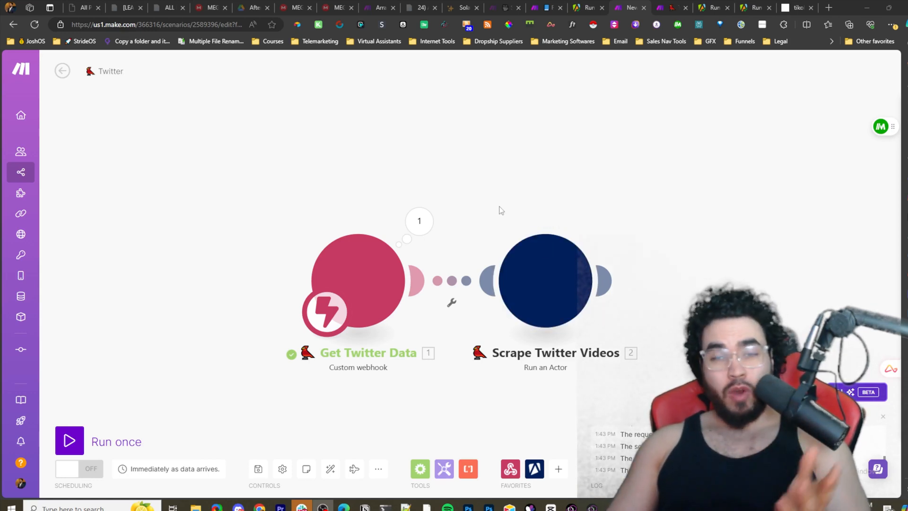
# - Switch to the Viral Stride Content OS base in Airtable
pyautogui.click(659, 5)
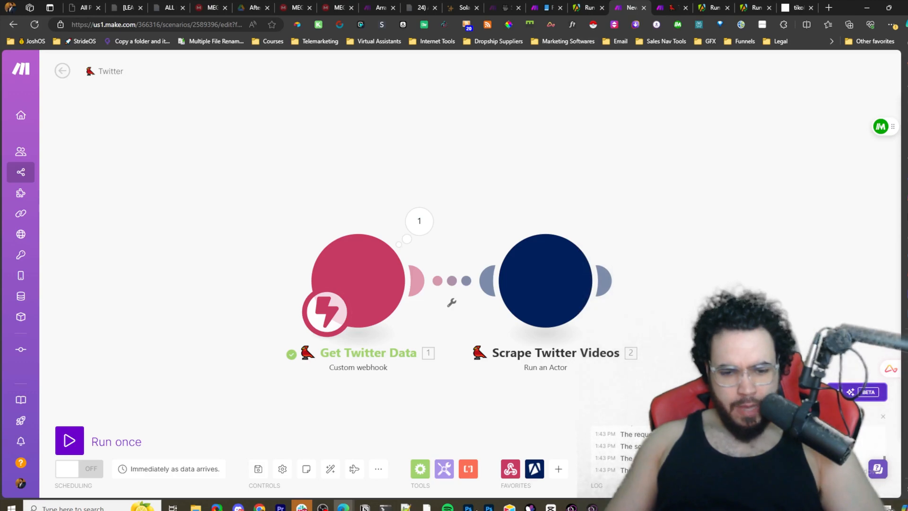
pyautogui.moveTo(343, 506)
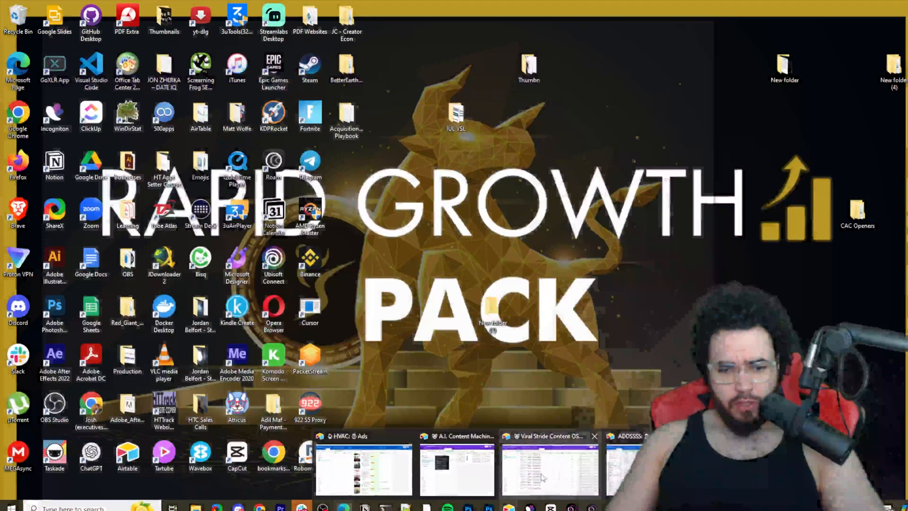
pyautogui.click(550, 468)
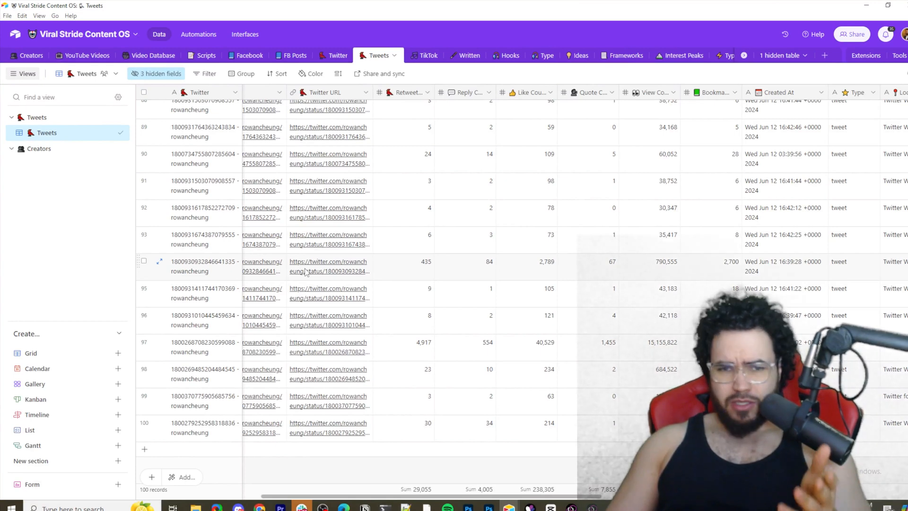
# - Examine the Tweets table's records, including their engagement counts, tweet text, media and video attachments
pyautogui.scroll(5, 496, 250)
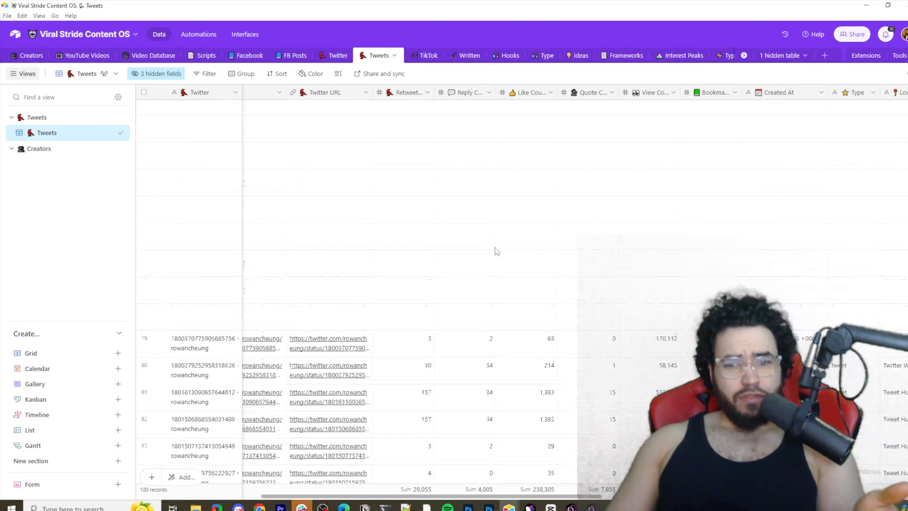
pyautogui.scroll(-3, 496, 250)
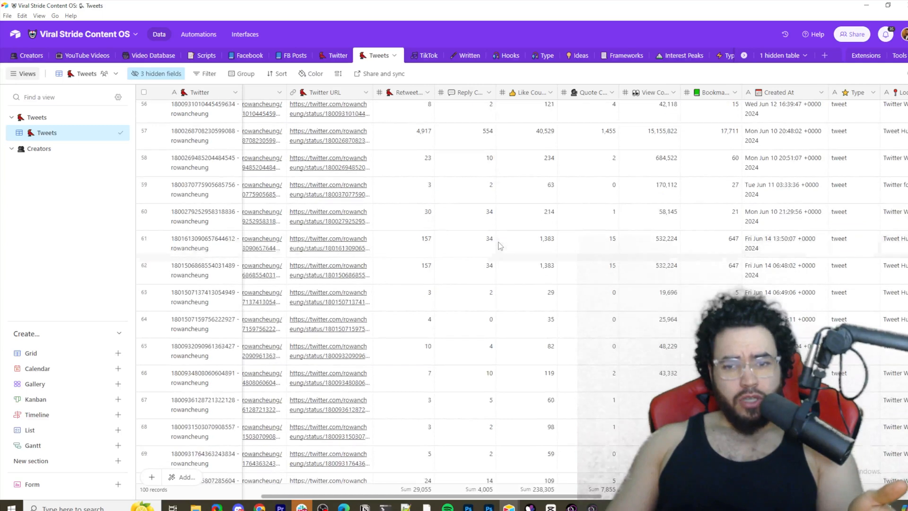
pyautogui.scroll(2, 498, 245)
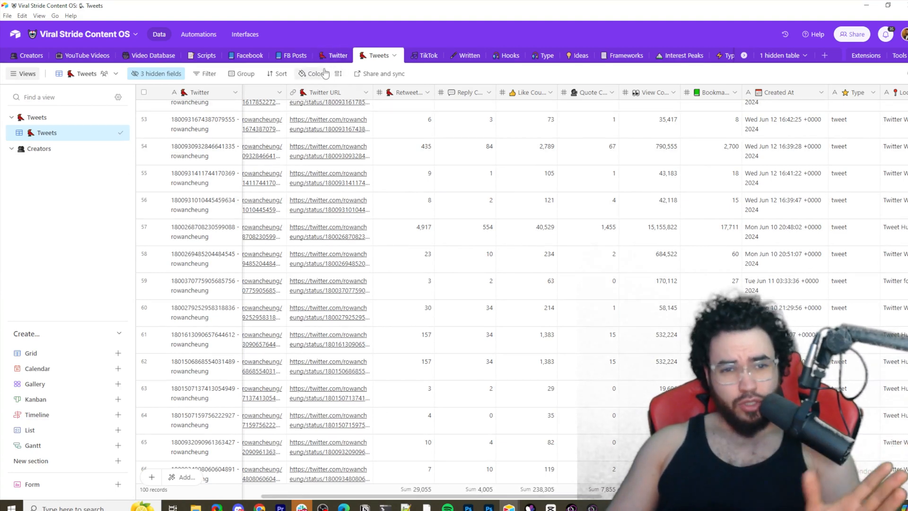
pyautogui.scroll(2, 312, 241)
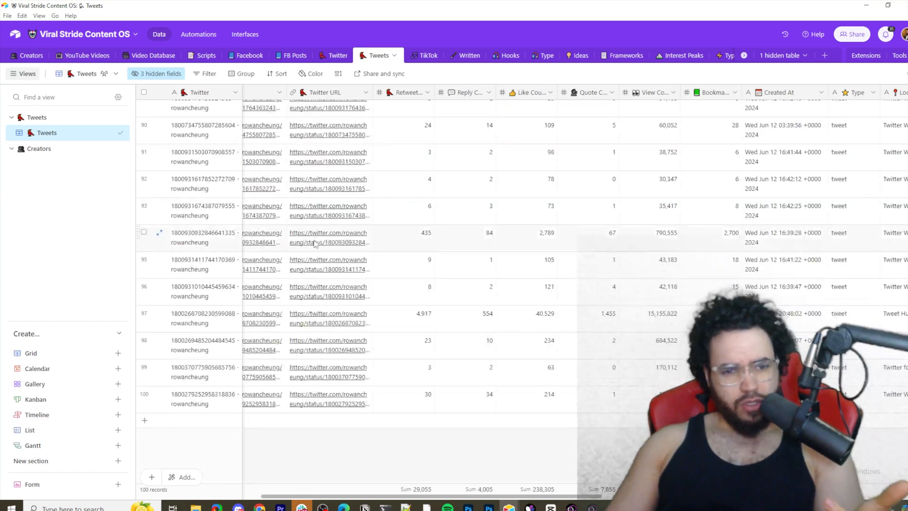
pyautogui.scroll(10, 324, 170)
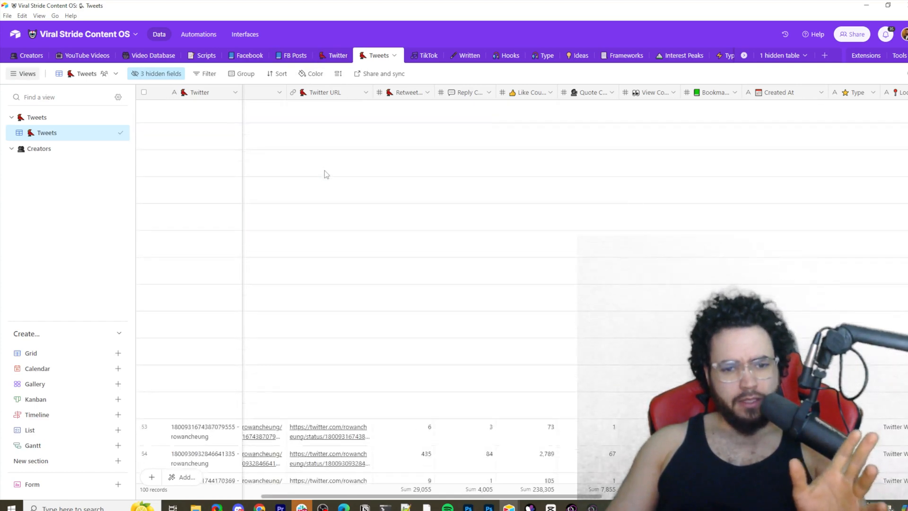
pyautogui.scroll(6, 325, 172)
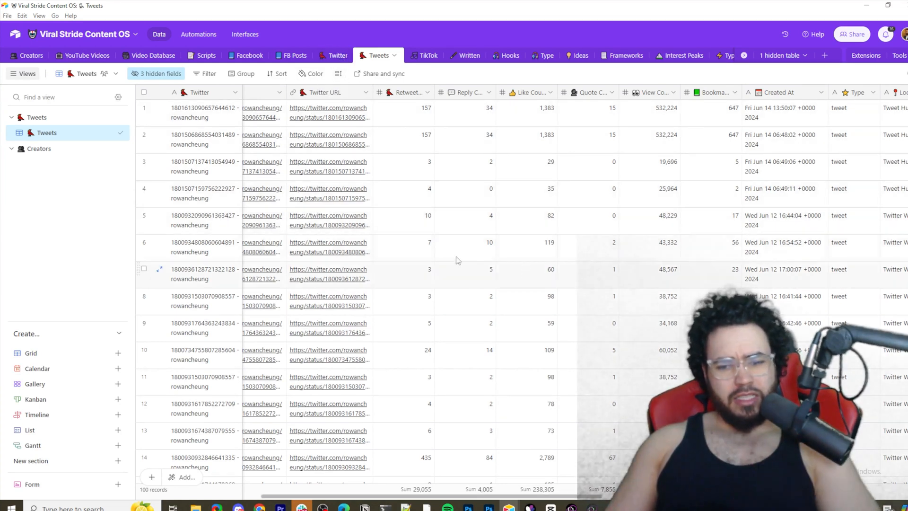
pyautogui.moveTo(471, 497); pyautogui.dragTo(312, 497)
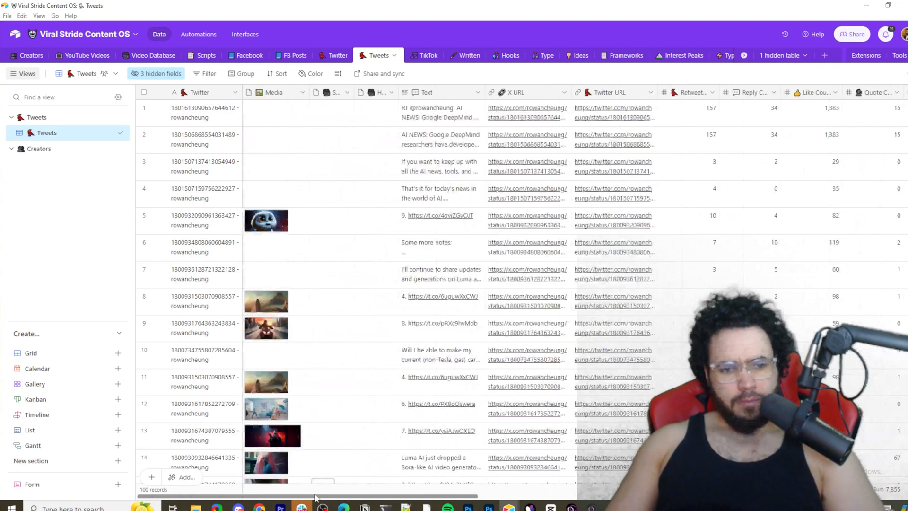
pyautogui.scroll(-5, 270, 310)
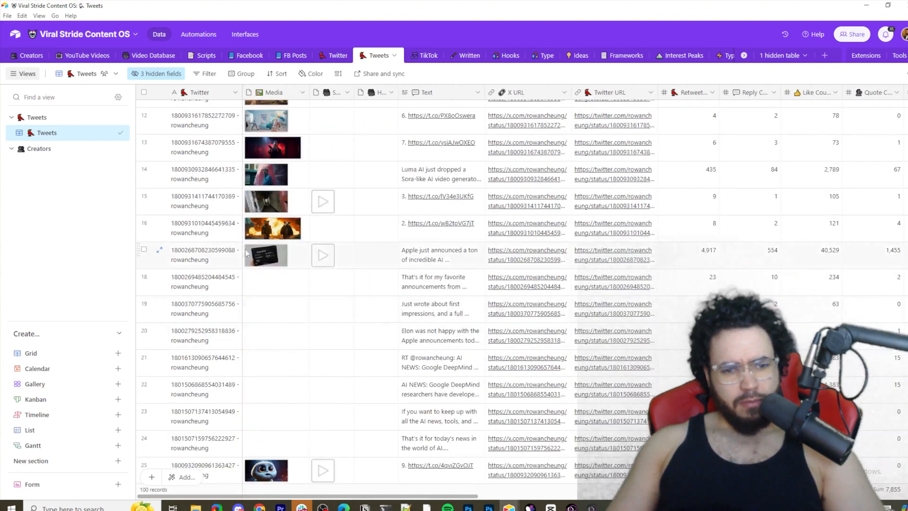
pyautogui.scroll(-10, 309, 298)
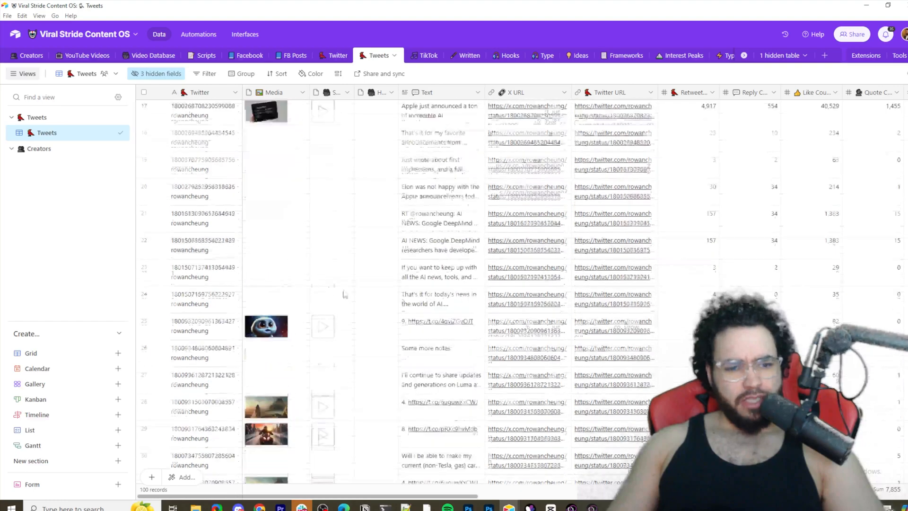
pyautogui.scroll(-5, 331, 321)
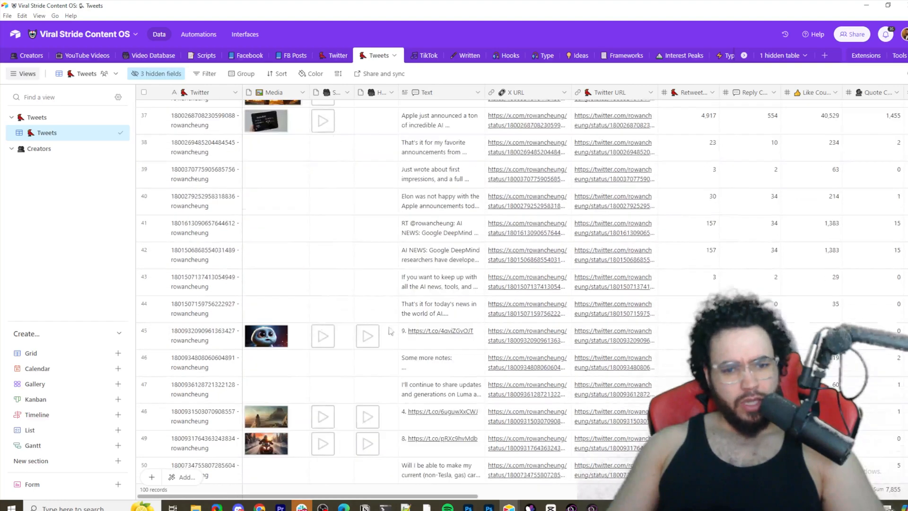
pyautogui.scroll(-9, 320, 329)
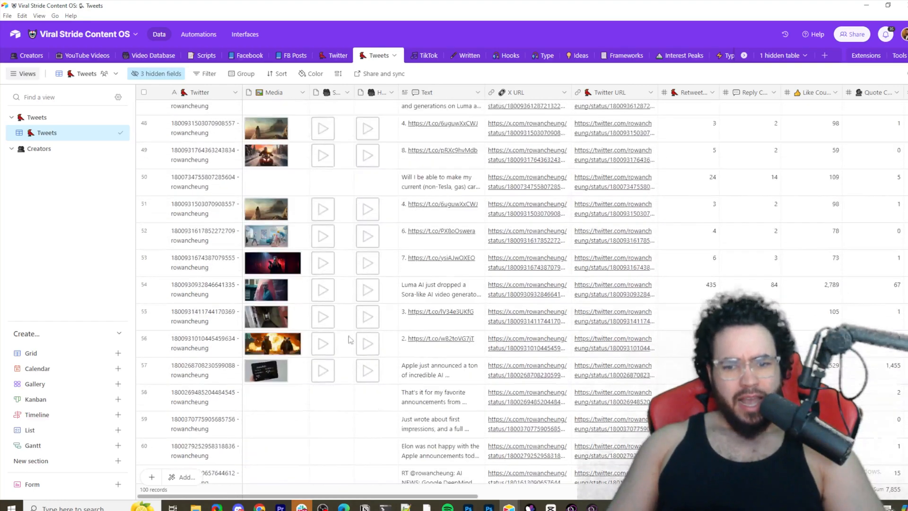
pyautogui.scroll(-8, 556, 373)
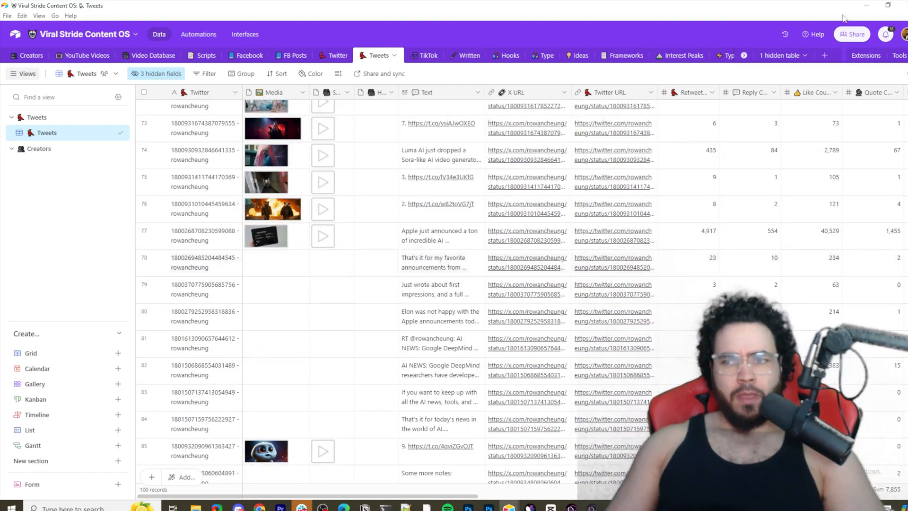
# - In the Twitter table, copy the existing record's Twitter URL into the same field of a new record
pyautogui.click(332, 56)
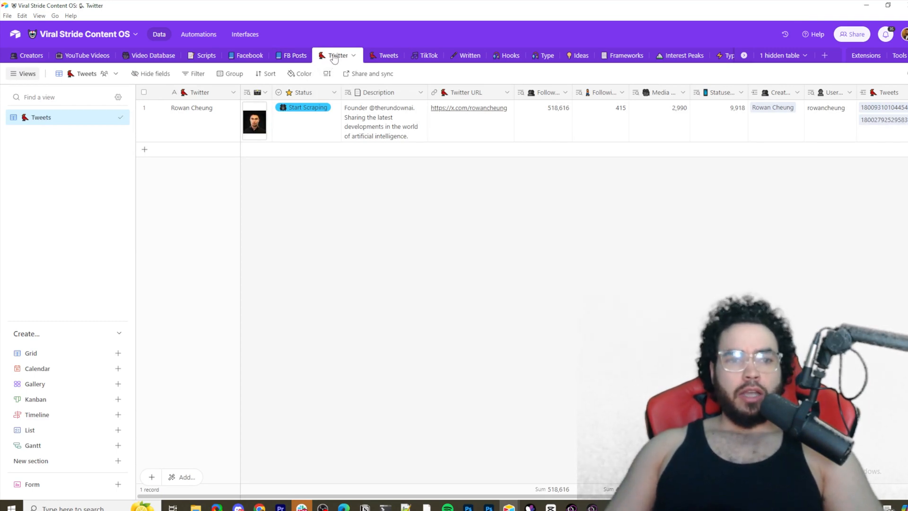
pyautogui.click(385, 56)
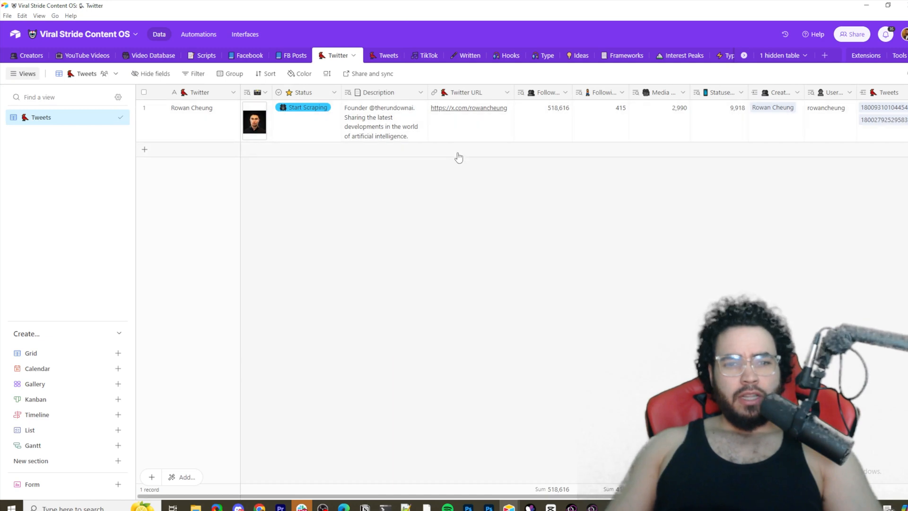
pyautogui.doubleClick(477, 123)
pyautogui.hotkey('ctrl', 'c')
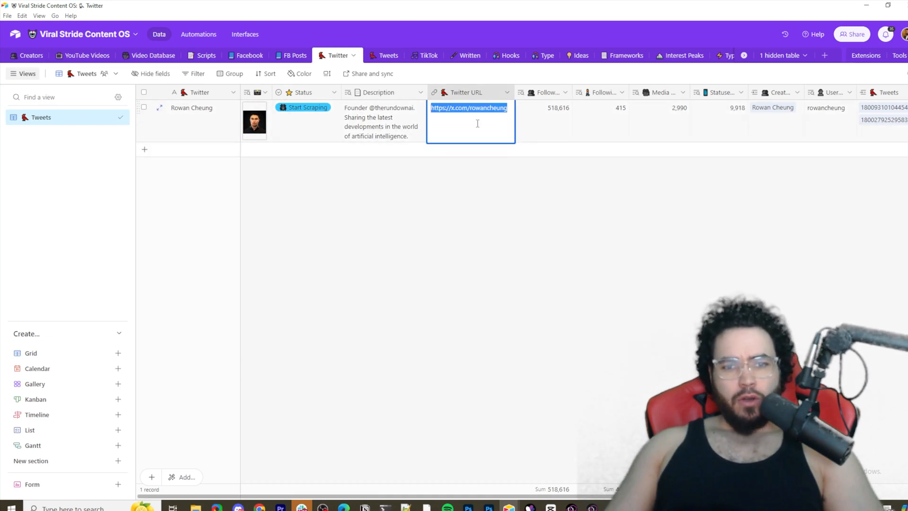
pyautogui.click(478, 155)
pyautogui.click(477, 163)
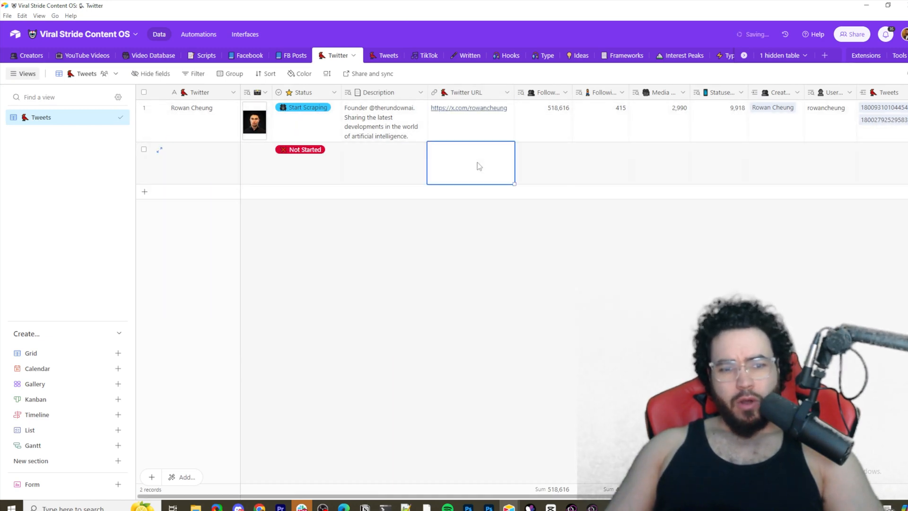
pyautogui.click(477, 163)
pyautogui.hotkey('ctrl', 'v')
# - Replace the handle in the new record's Twitter URL with the other creator's X handle
pyautogui.moveTo(504, 152); pyautogui.dragTo(478, 153)
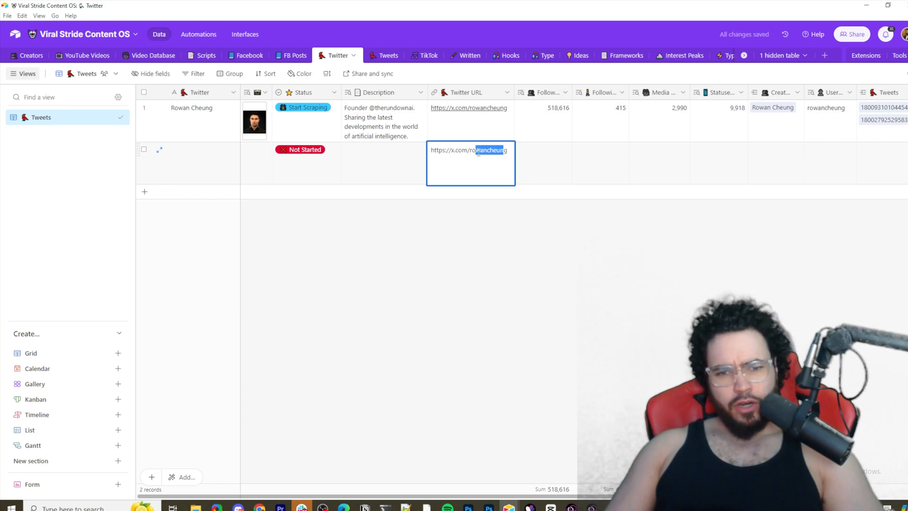
pyautogui.press('BackSpace')
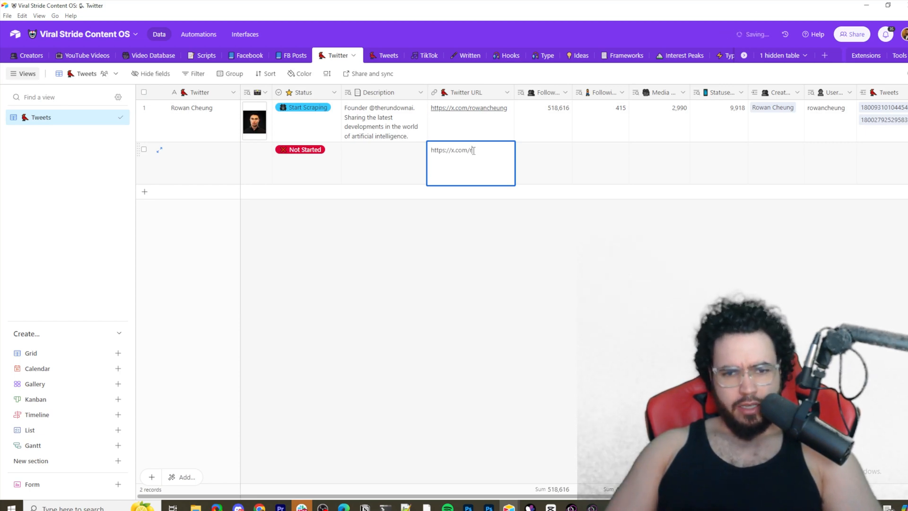
pyautogui.write('joshfpocock')
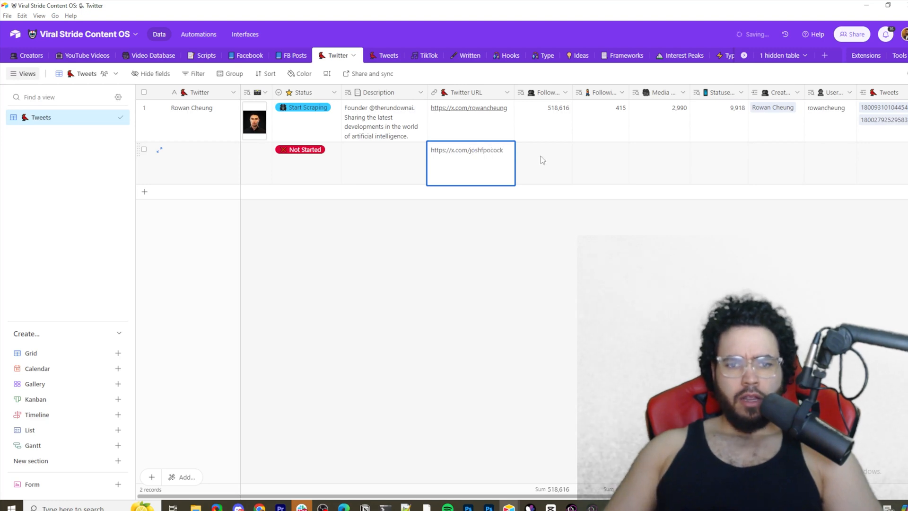
pyautogui.click(540, 157)
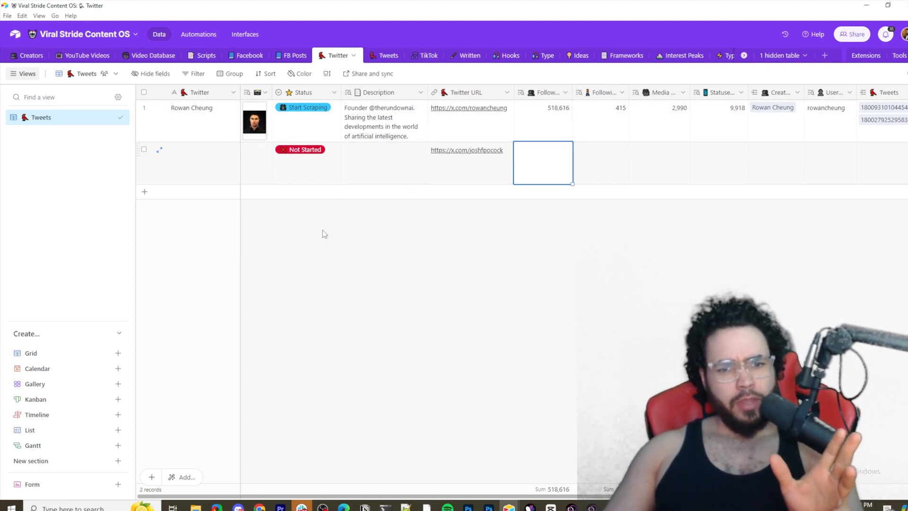
# - Examine the Status field's select options and the lookup settings of the Followers and Description fields
pyautogui.doubleClick(305, 92)
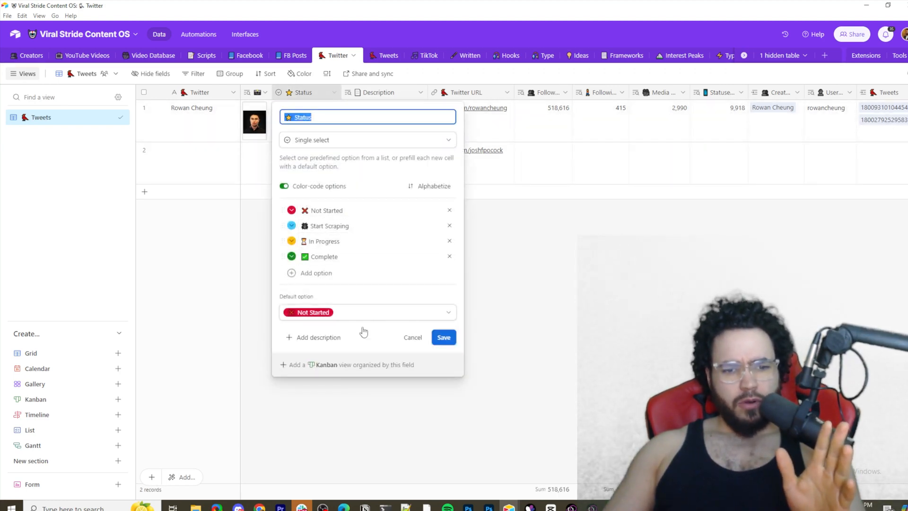
pyautogui.click(413, 337)
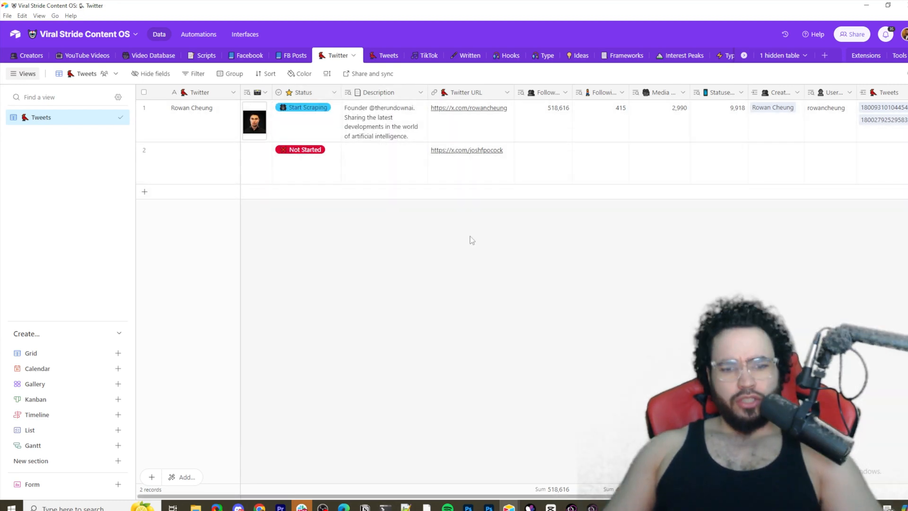
pyautogui.doubleClick(554, 98)
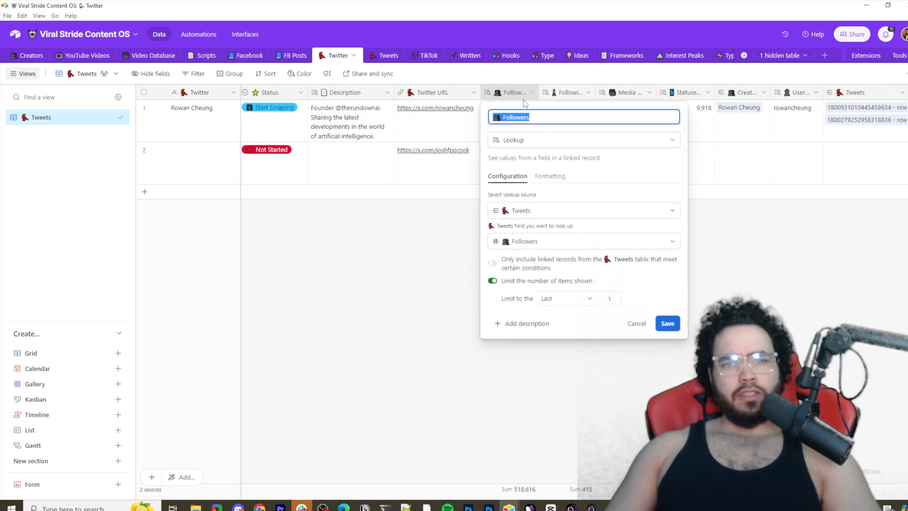
pyautogui.click(561, 96)
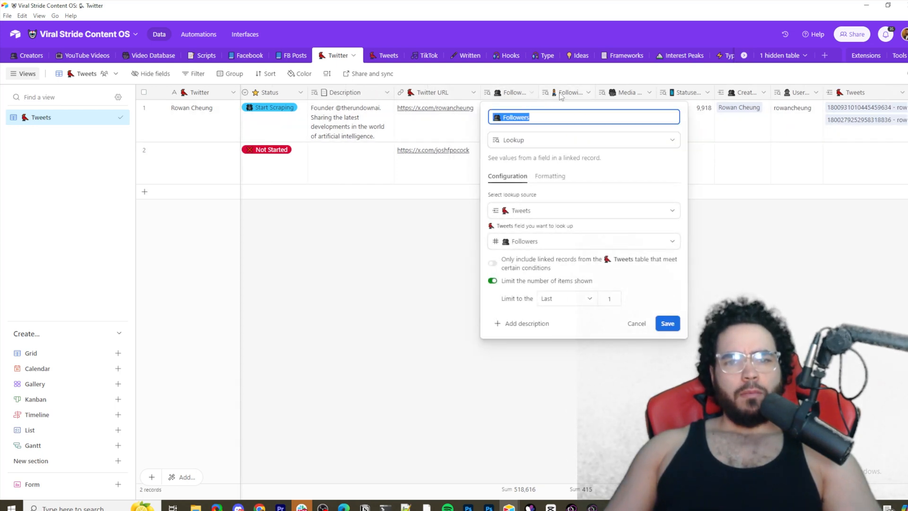
pyautogui.doubleClick(370, 97)
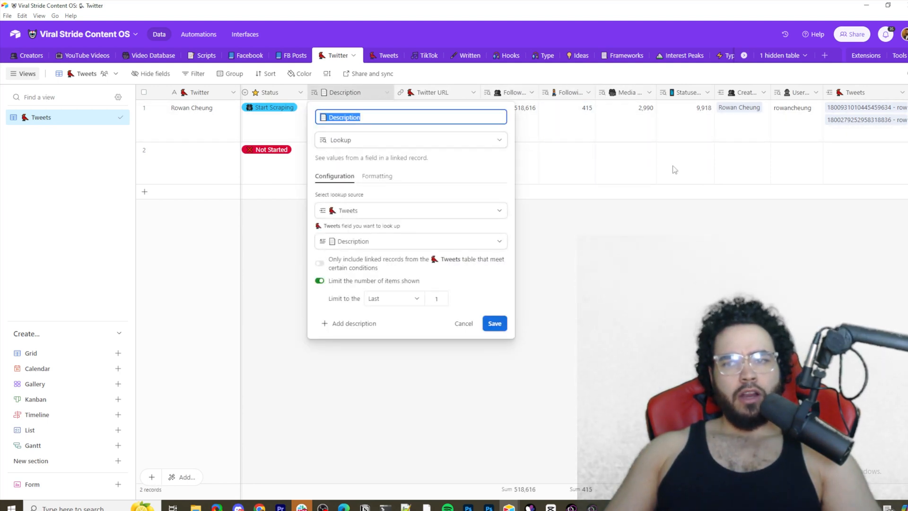
pyautogui.click(556, 372)
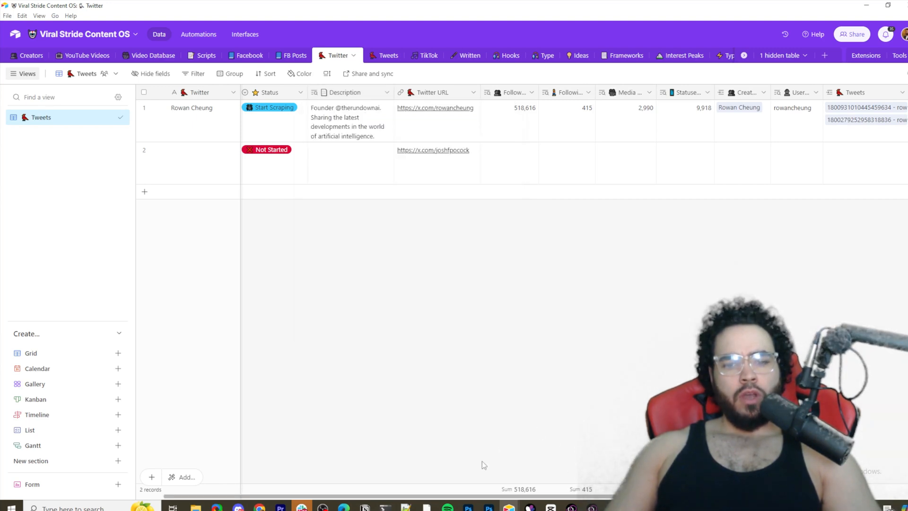
# - Examine the Tweets field's link settings and the tables offered for a new linked-record field
pyautogui.hscroll(5, 482, 461)
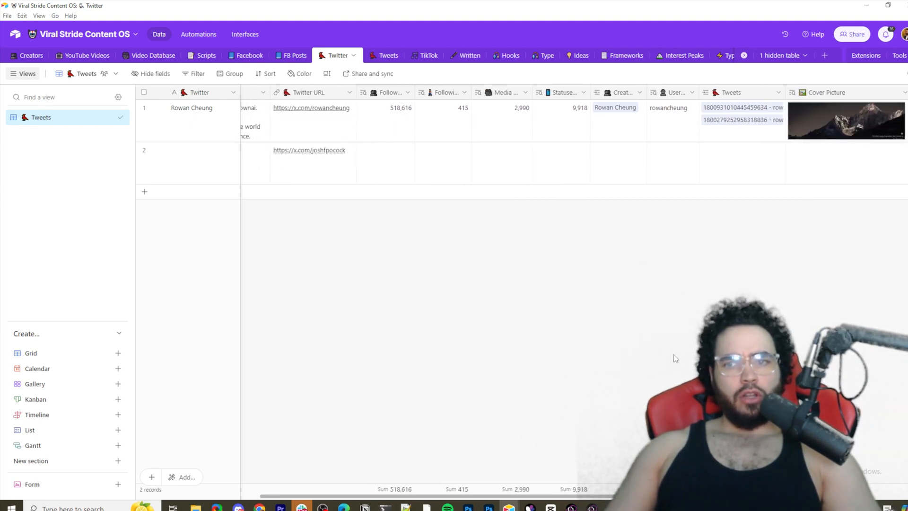
pyautogui.doubleClick(732, 93)
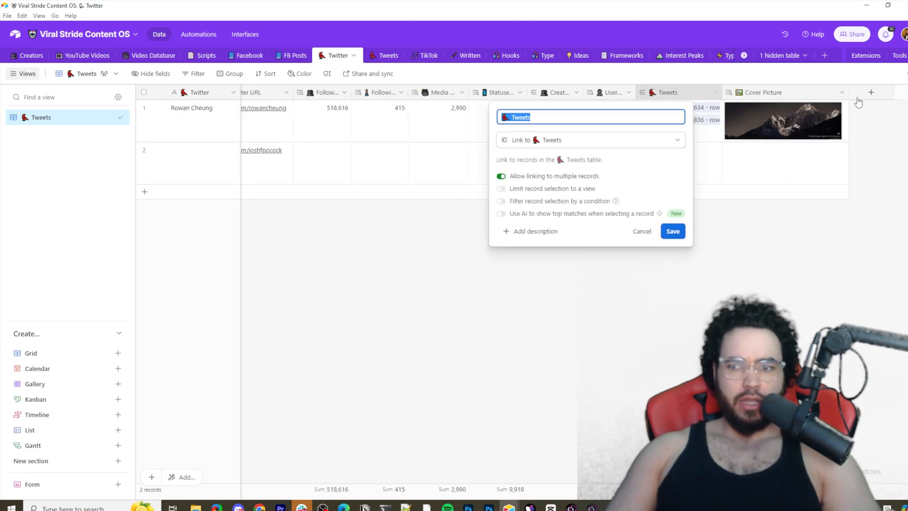
pyautogui.click(871, 92)
pyautogui.click(749, 166)
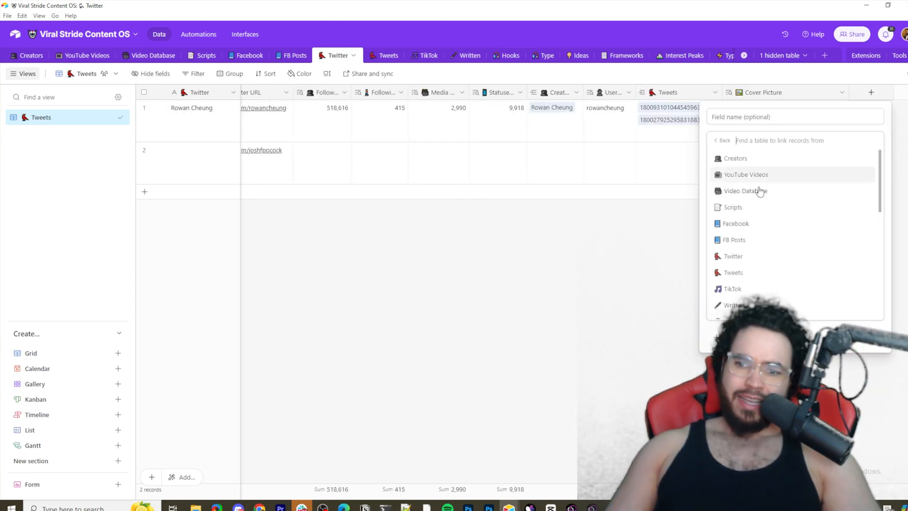
pyautogui.click(500, 195)
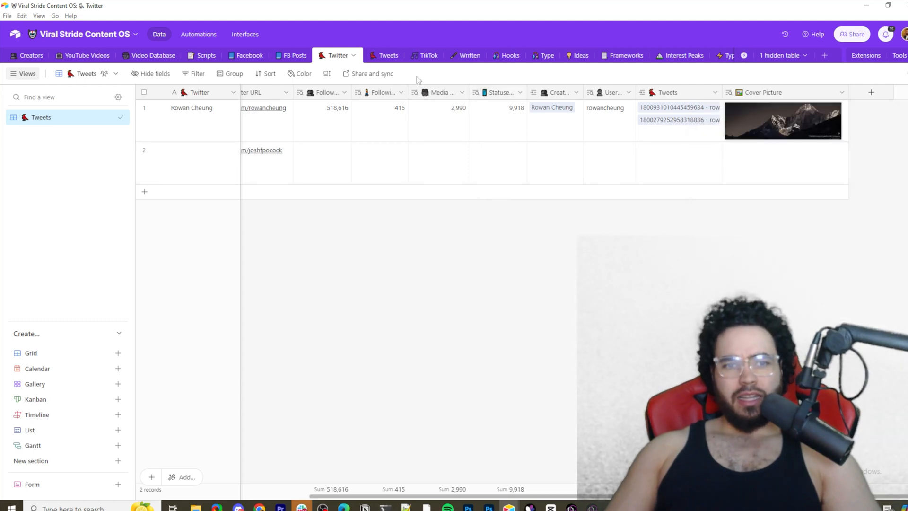
# - View the details of the first tweet linked to the first record in the Twitter table
pyautogui.click(671, 109)
pyautogui.click(667, 108)
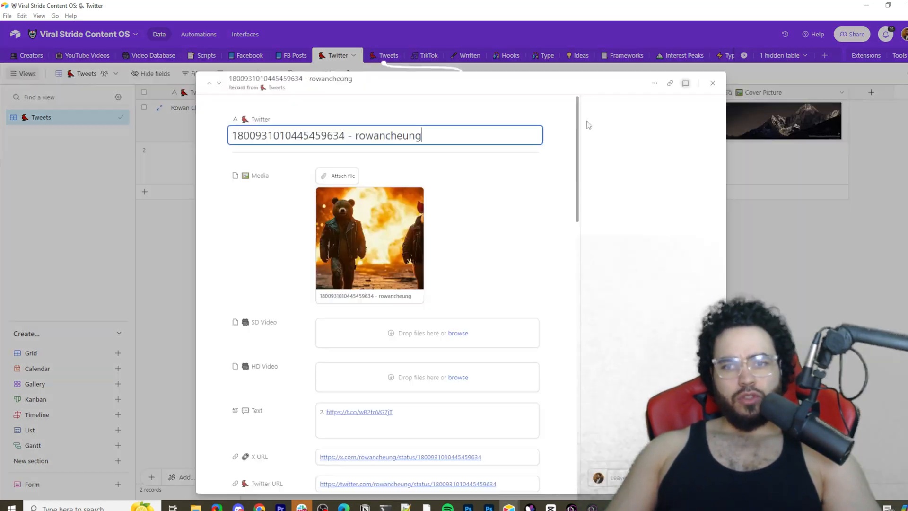
pyautogui.click(834, 211)
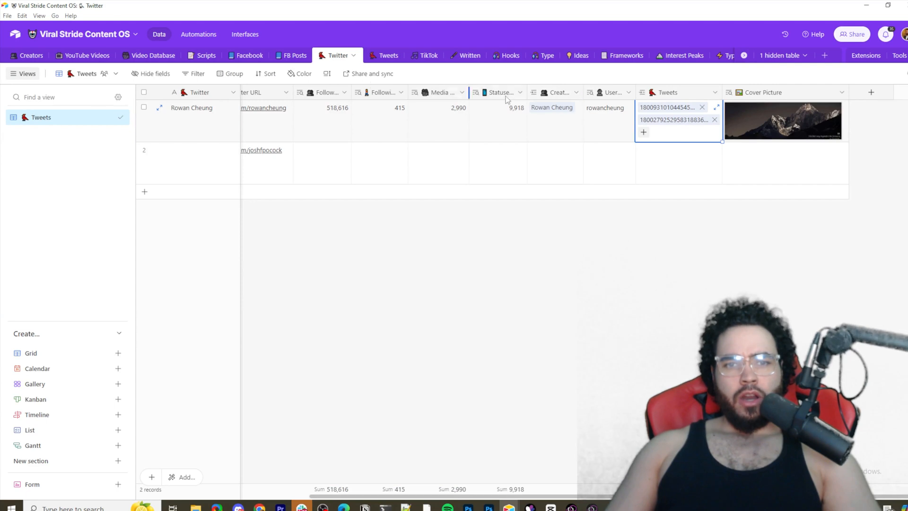
# - Examine the Username field's lookup settings in the Twitter table, including its item limit
pyautogui.doubleClick(609, 92)
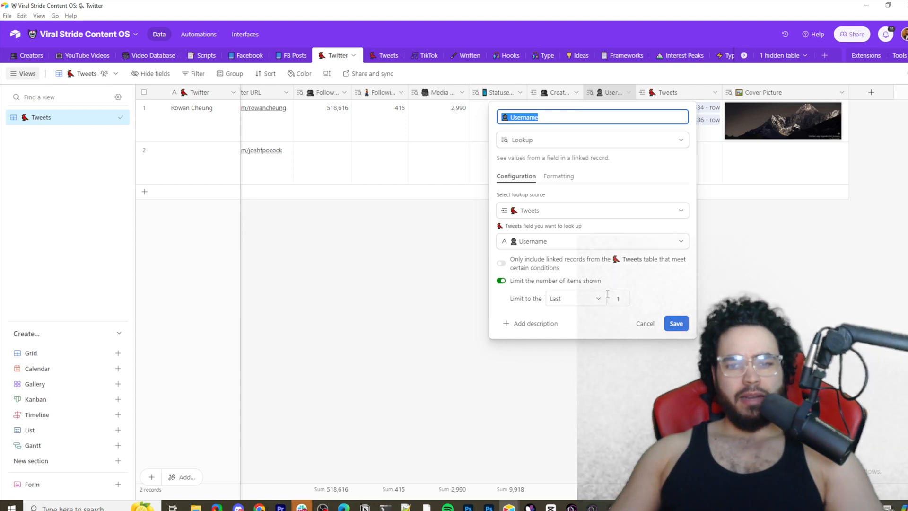
pyautogui.click(630, 305)
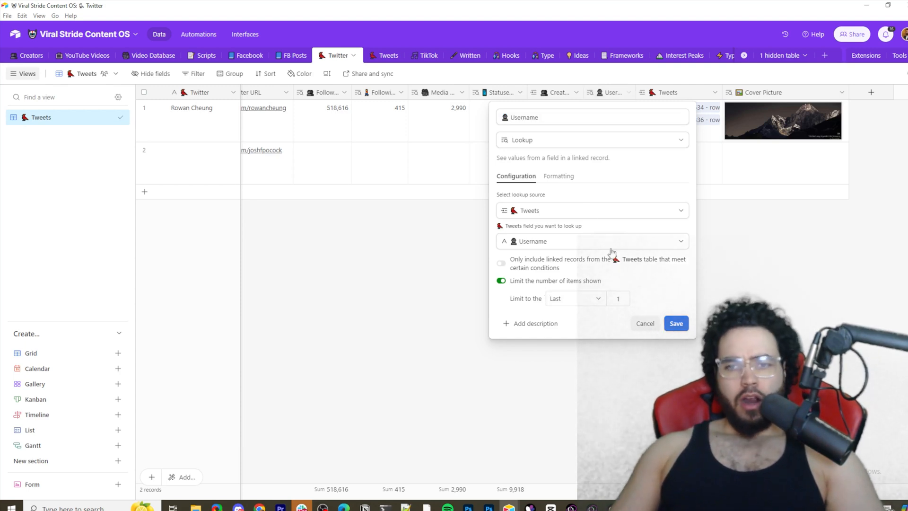
pyautogui.click(632, 340)
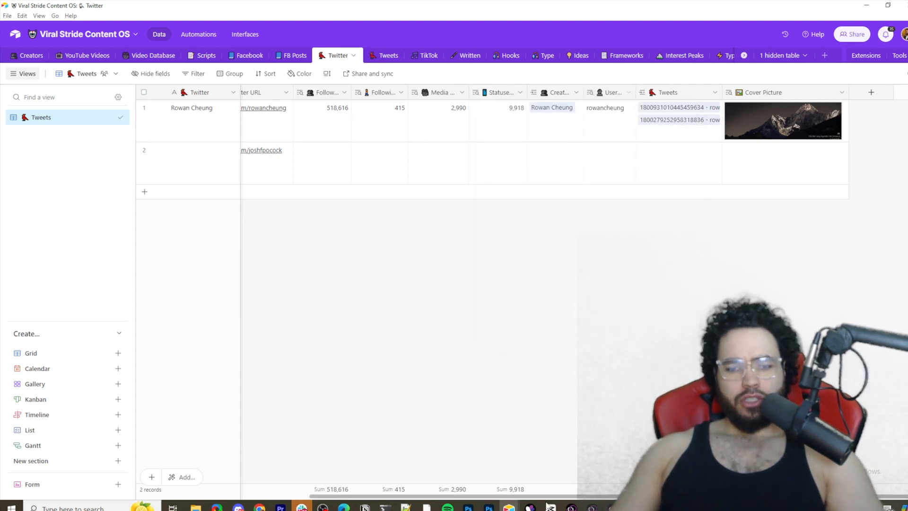
# - Try removing the item limit from the Profile Picture lookup and widening its column, and undo these changes
pyautogui.moveTo(510, 495); pyautogui.dragTo(338, 494)
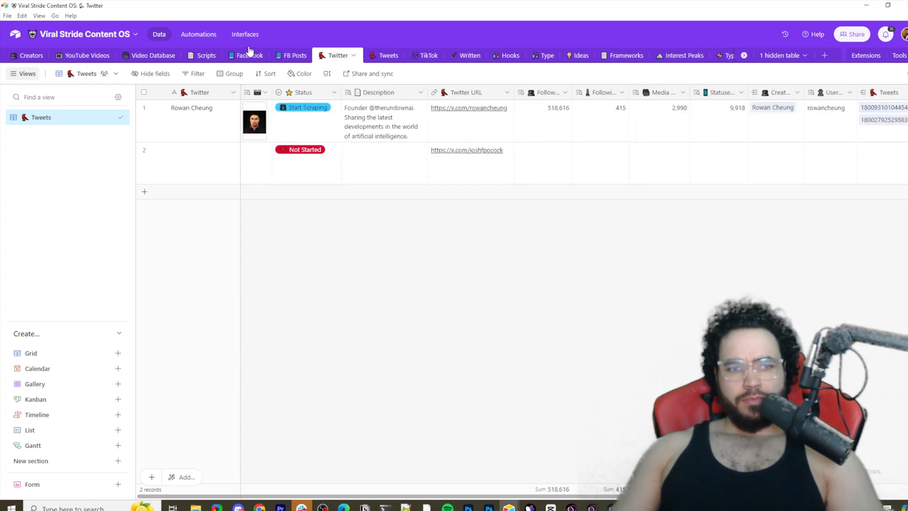
pyautogui.moveTo(273, 93); pyautogui.dragTo(291, 92)
pyautogui.moveTo(281, 123); pyautogui.dragTo(289, 156)
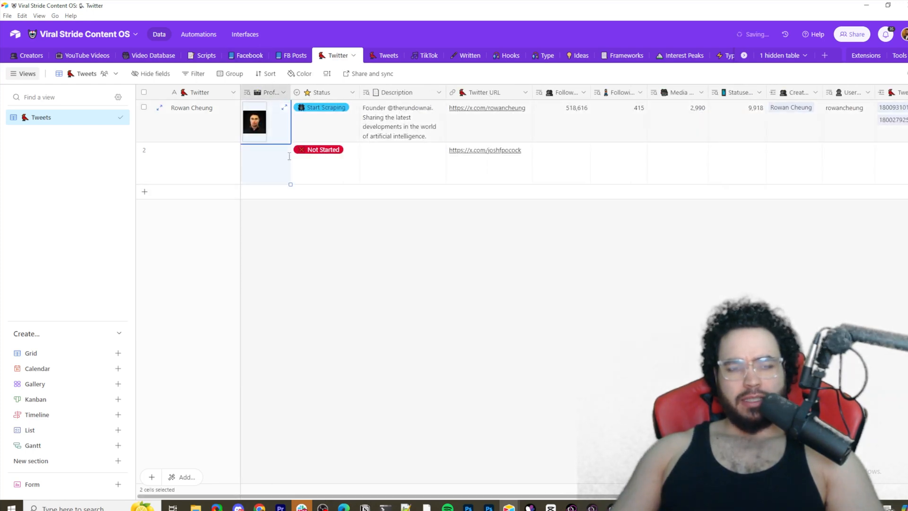
pyautogui.doubleClick(270, 92)
pyautogui.click(255, 282)
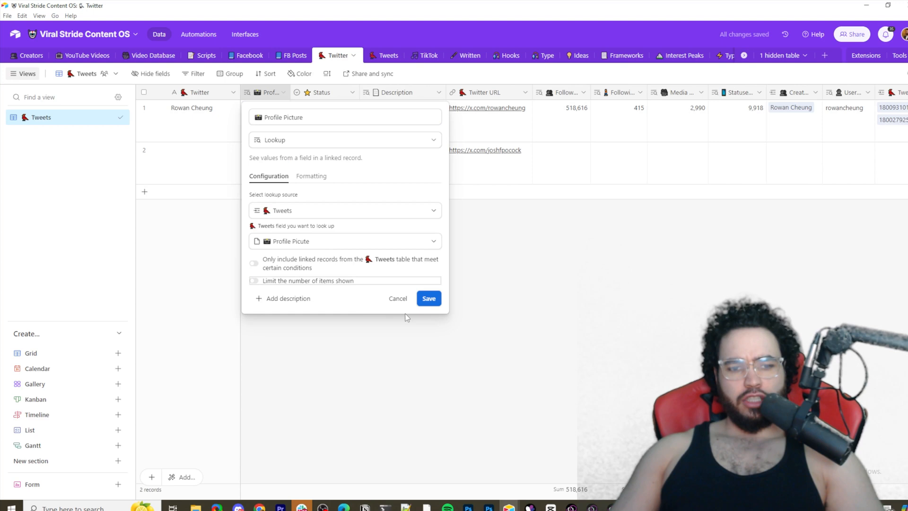
pyautogui.click(429, 299)
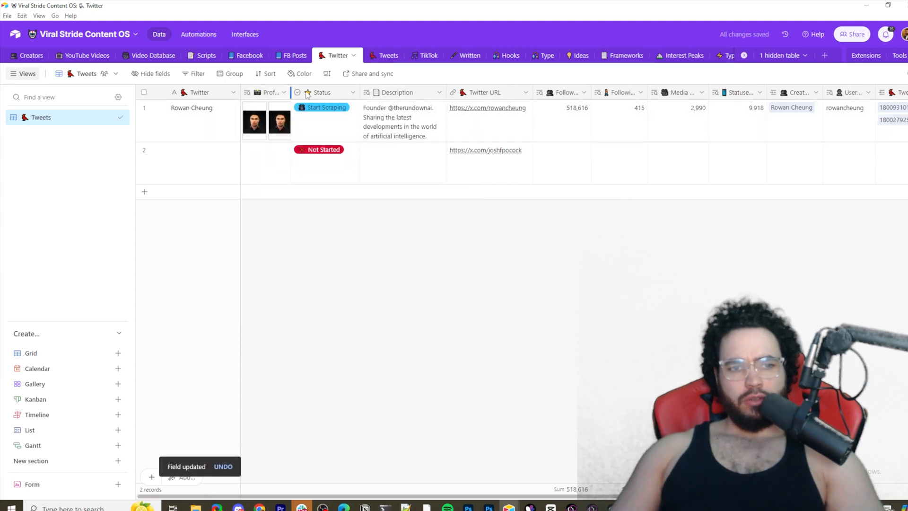
pyautogui.moveTo(308, 94); pyautogui.dragTo(306, 94)
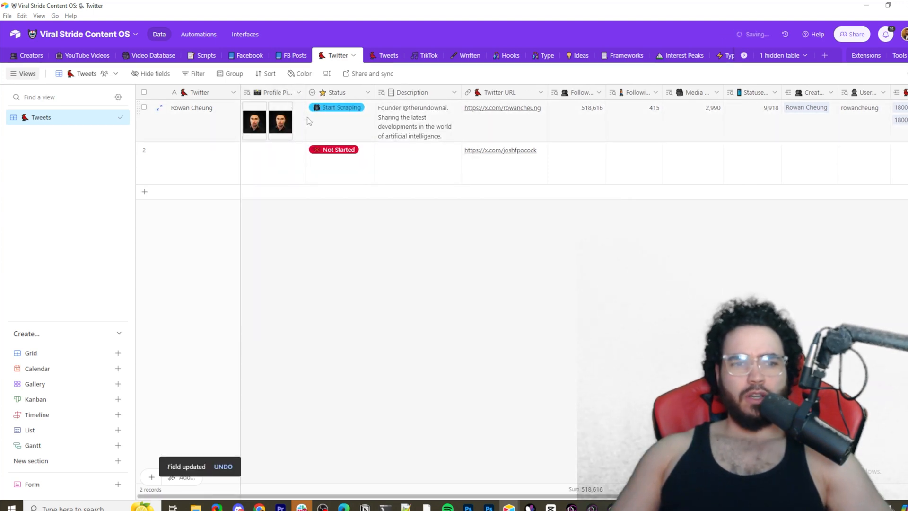
pyautogui.hotkey('ctrl', 'z')
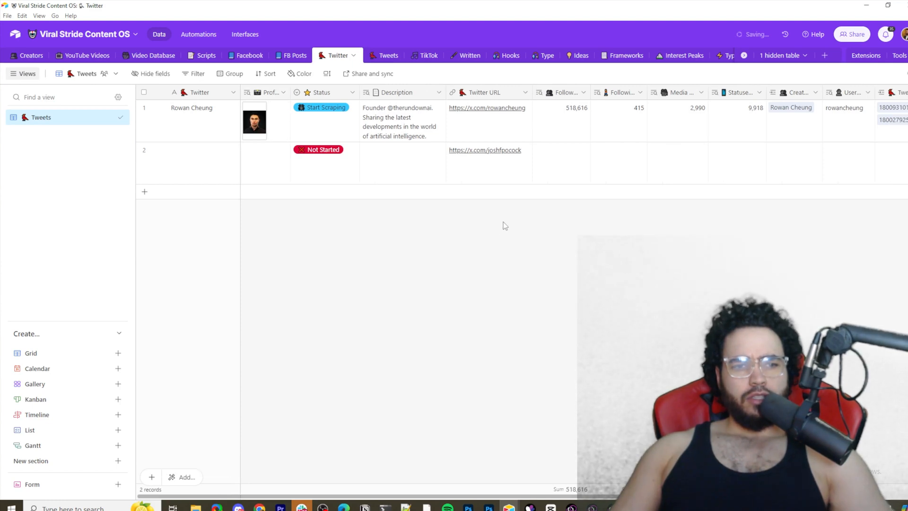
pyautogui.hotkey('ctrl', 'z')
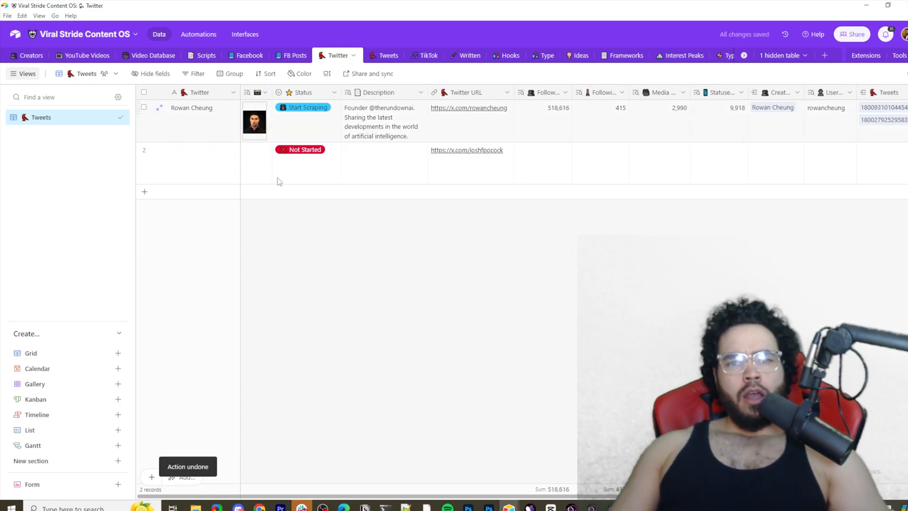
# - View the second record's Status options, and switch to Make to turn on scheduling for the Twitter scenario
pyautogui.click(300, 157)
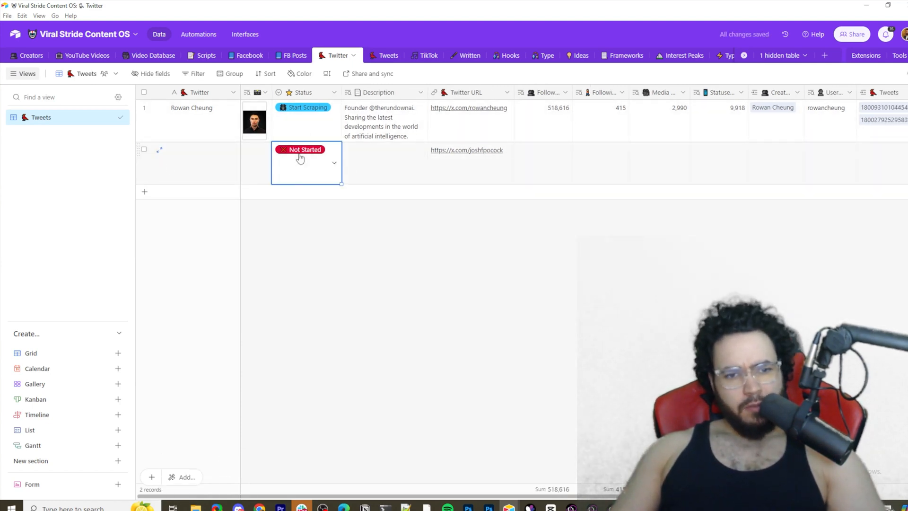
pyautogui.click(334, 163)
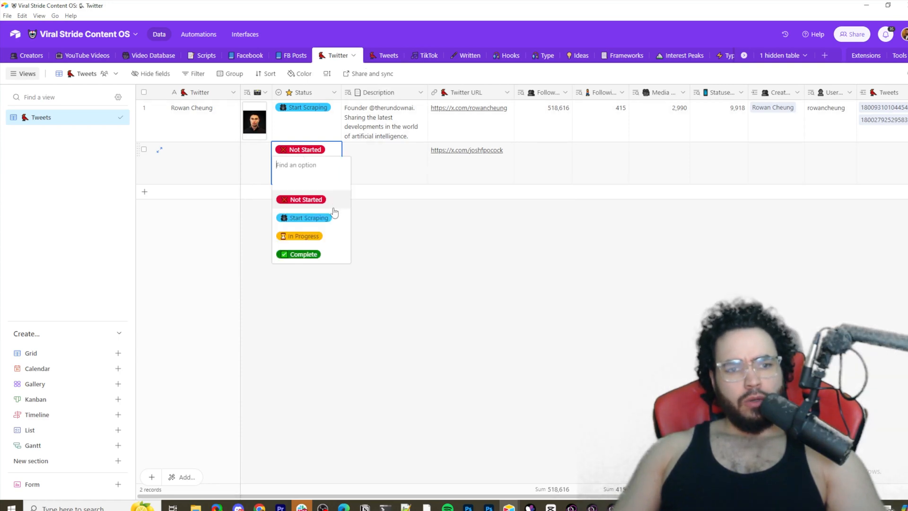
pyautogui.hotkey('alt', 'Tab')
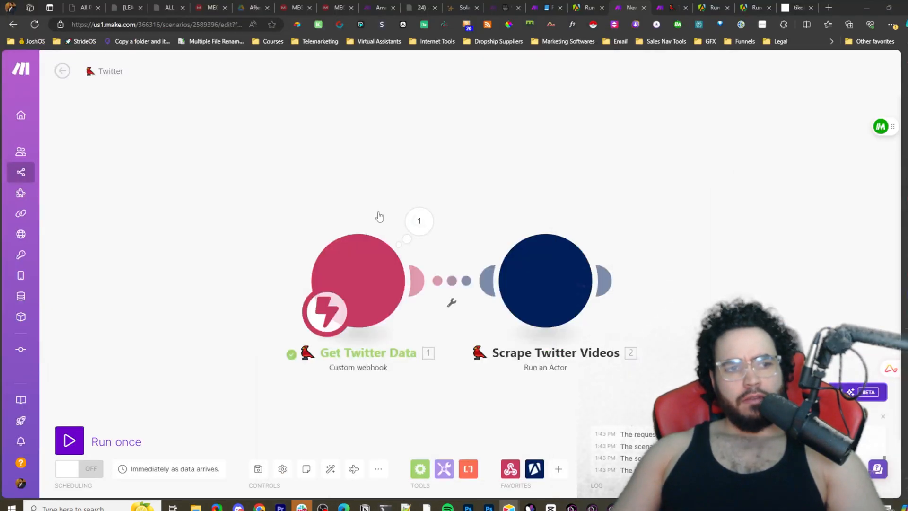
pyautogui.click(80, 470)
# - Switch back to the Airtable base and open its automations
pyautogui.moveTo(906, 71); pyautogui.dragTo(369, 1)
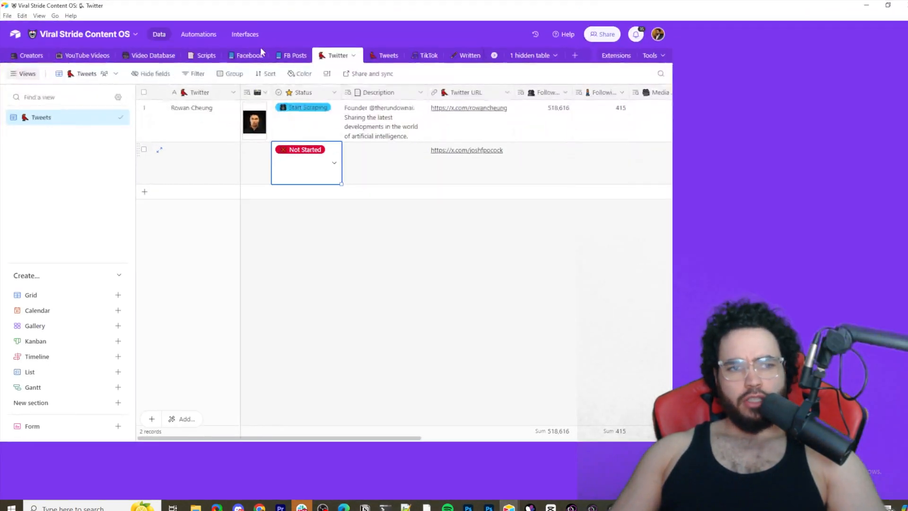
pyautogui.click(196, 39)
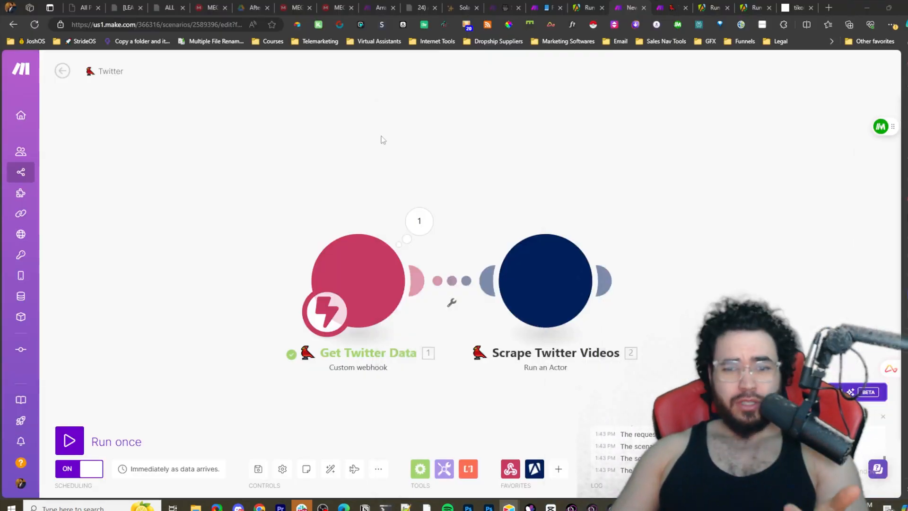
# - Add an empty module to the Make scenario to view the available Airtable record modules, and delete it
pyautogui.rightClick(383, 140)
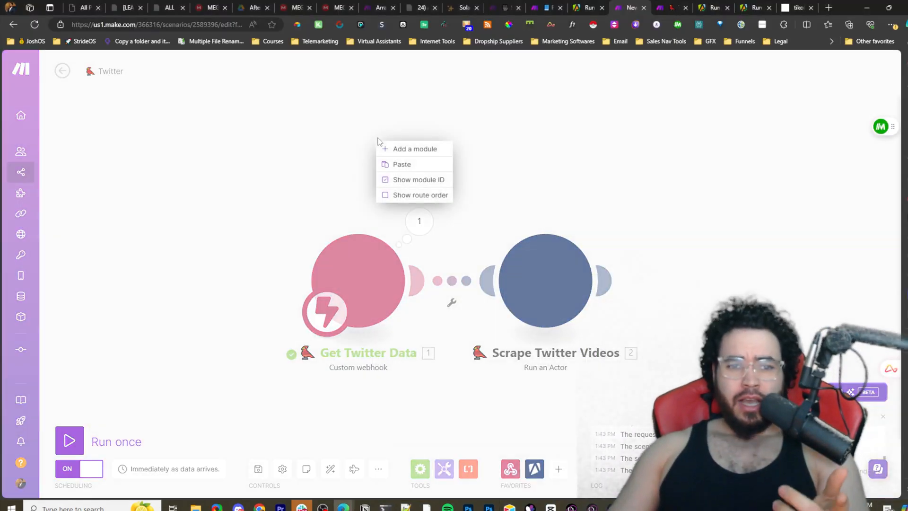
pyautogui.click(397, 149)
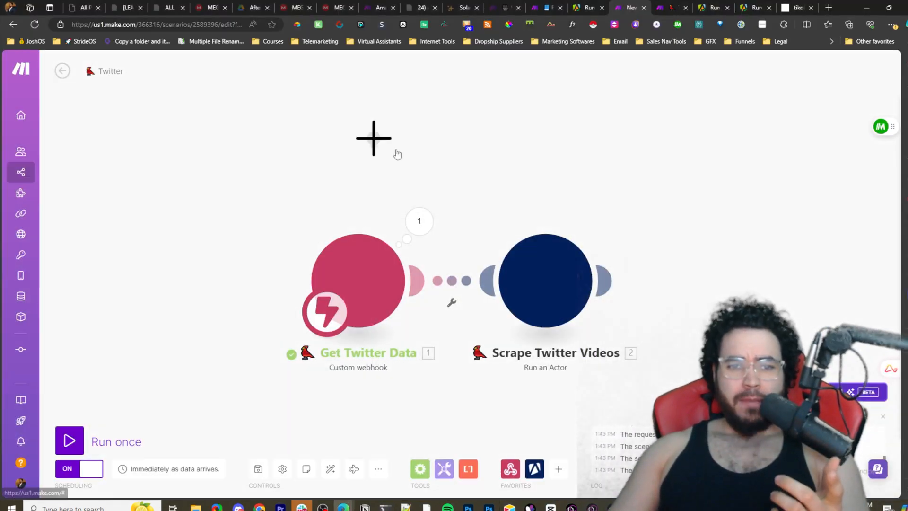
pyautogui.click(424, 144)
pyautogui.click(480, 181)
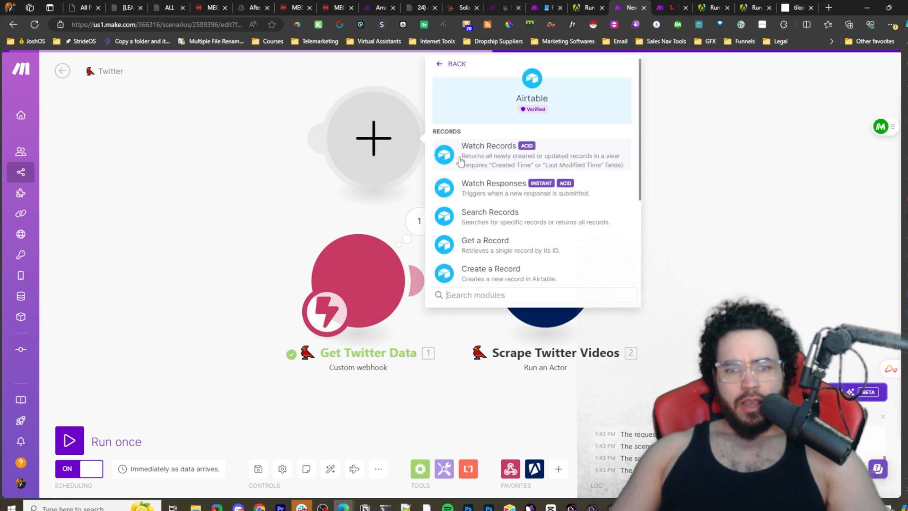
pyautogui.click(746, 186)
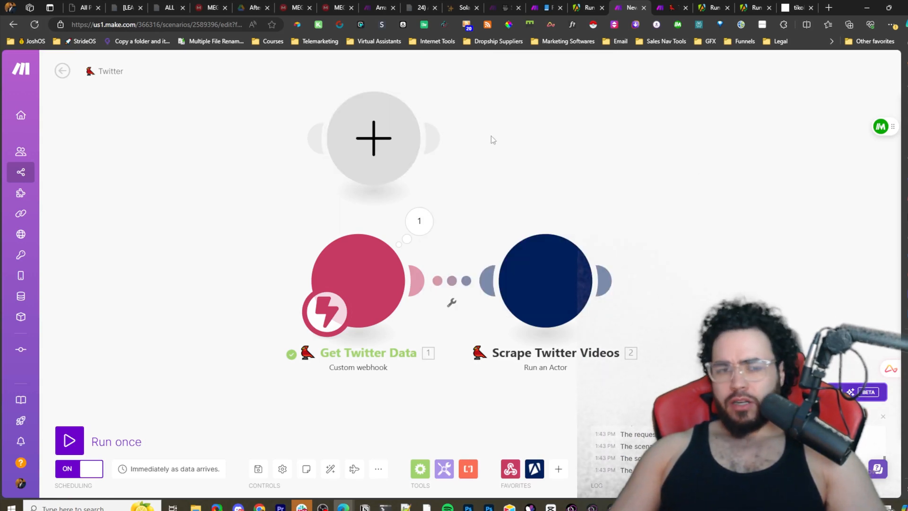
pyautogui.rightClick(372, 138)
pyautogui.click(413, 169)
pyautogui.rightClick(387, 147)
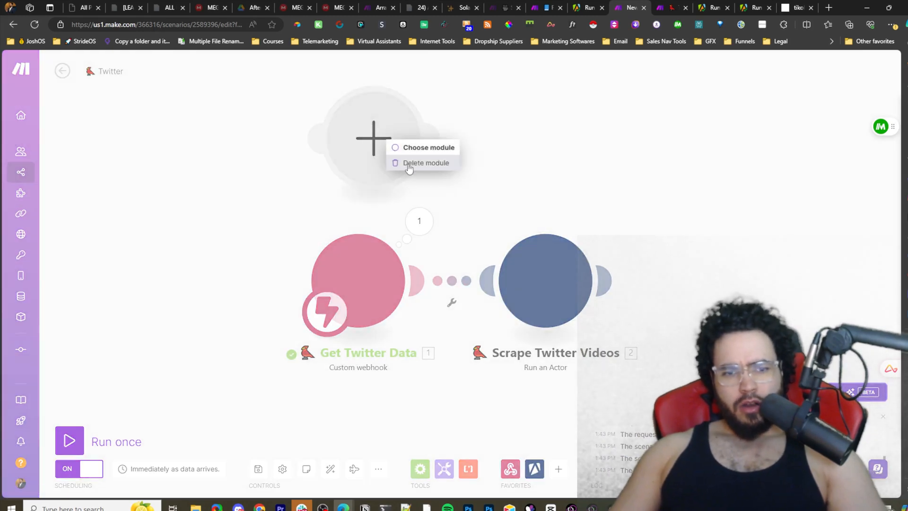
pyautogui.click(411, 163)
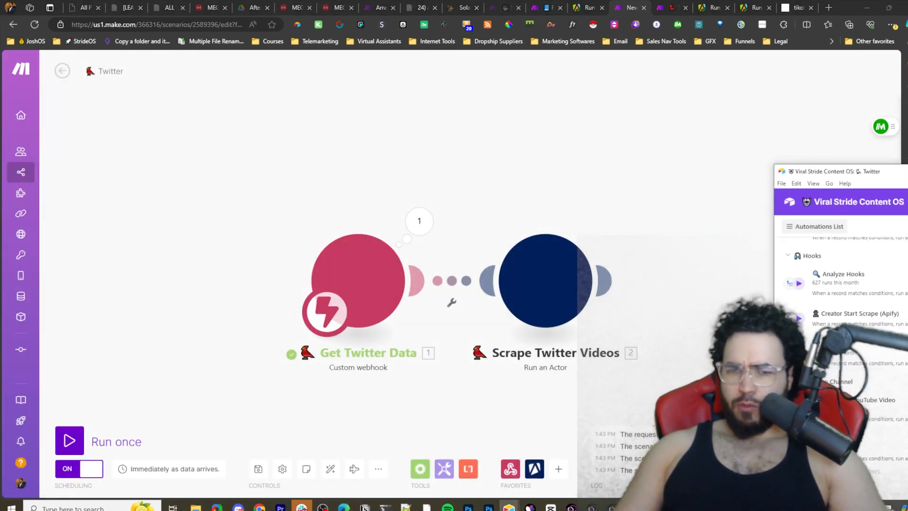
# - Return to the Airtable window and examine the Twitter automation's record-matching trigger and its script action
pyautogui.moveTo(907, 184); pyautogui.dragTo(312, 144)
pyautogui.doubleClick(312, 144)
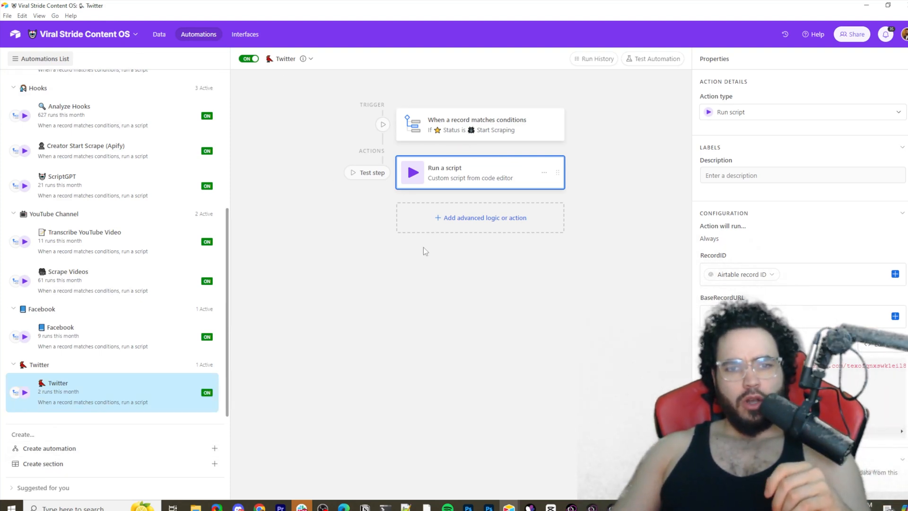
pyautogui.click(512, 133)
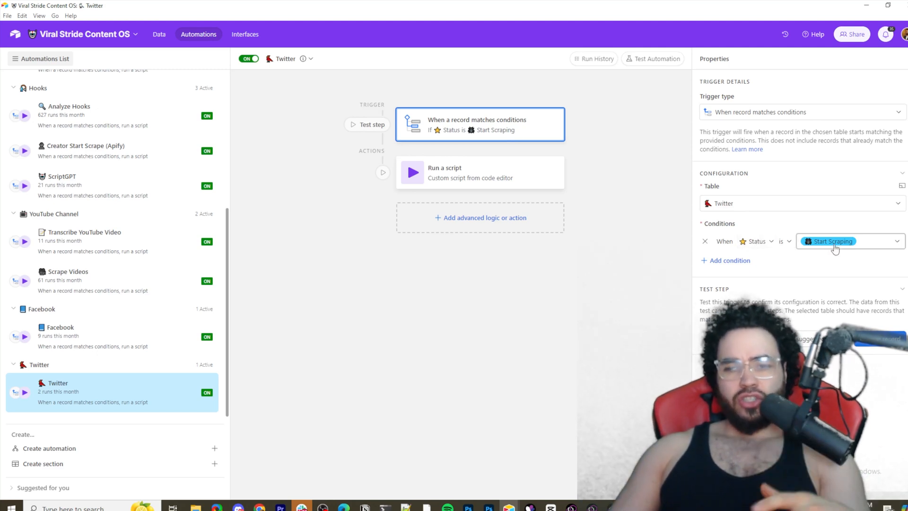
pyautogui.click(497, 167)
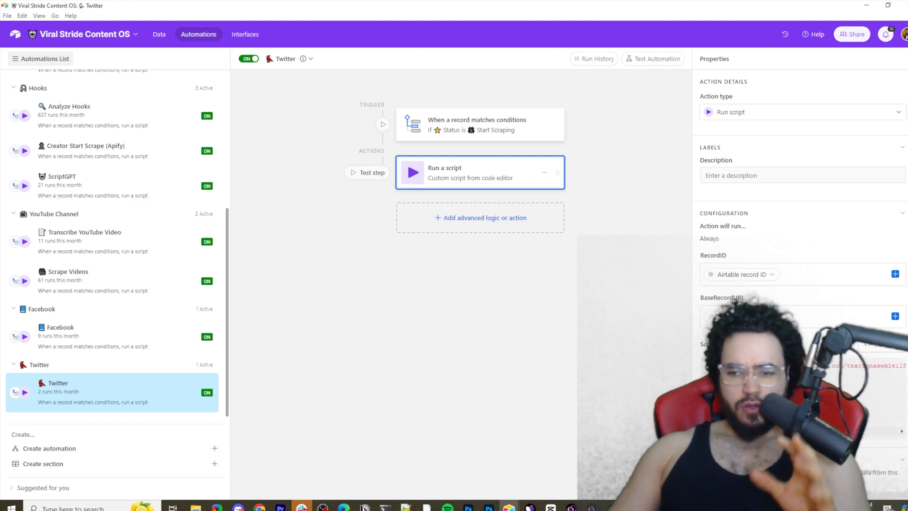
# - Open the Twitter automation's script code and examine the whole script and its Make webhook URL
pyautogui.click(884, 348)
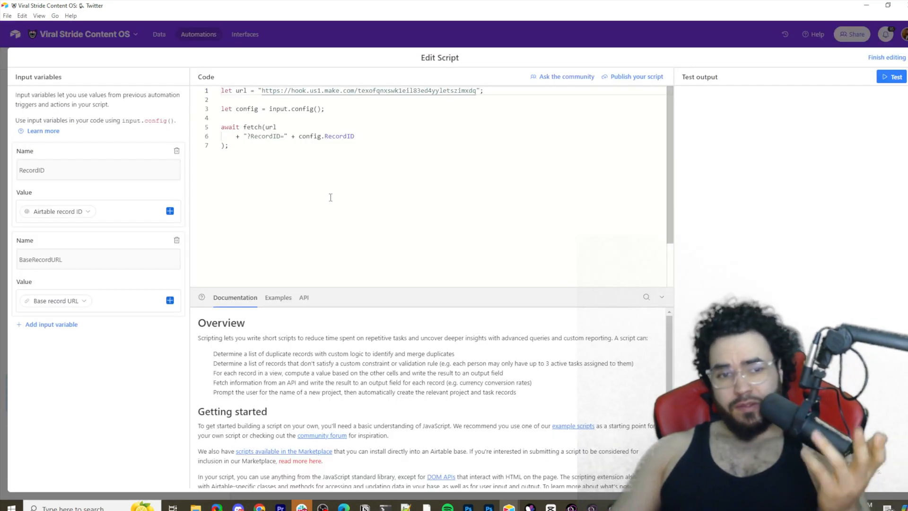
pyautogui.moveTo(232, 145); pyautogui.dragTo(219, 90)
pyautogui.click(307, 199)
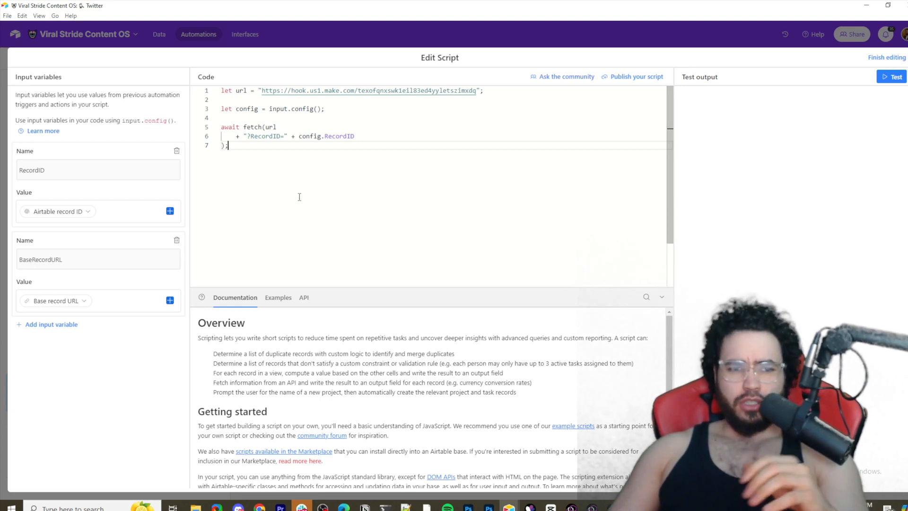
pyautogui.moveTo(487, 90); pyautogui.dragTo(302, 90)
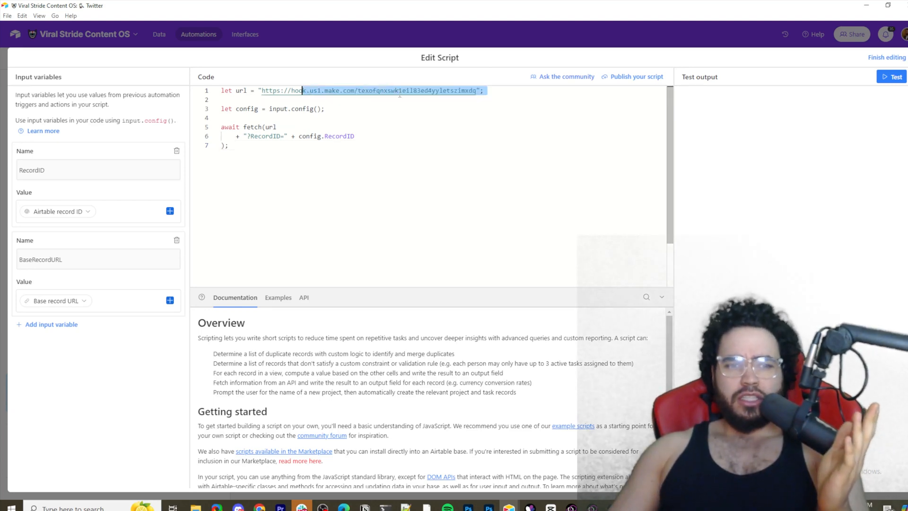
pyautogui.moveTo(400, 95); pyautogui.dragTo(405, 93)
pyautogui.click(481, 127)
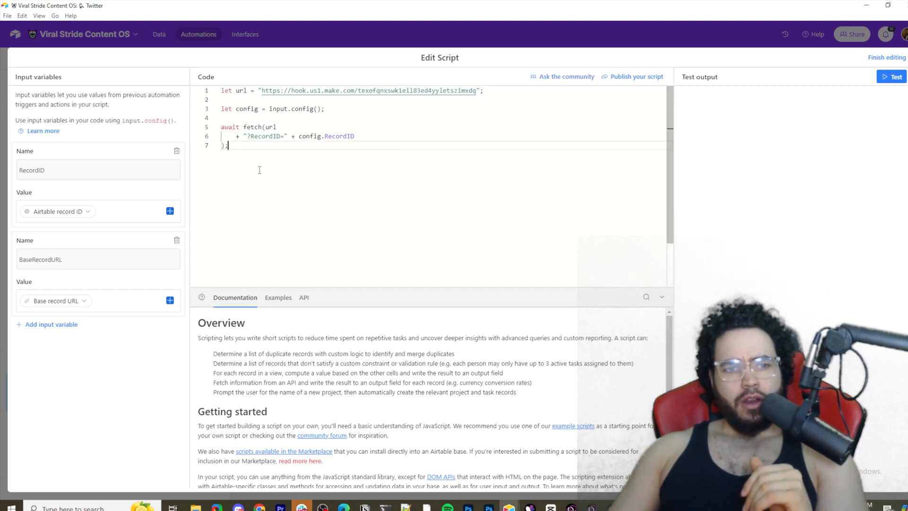
# - Remove the BaseRecordURL input variable from the script, and discard the unpublished change to the automation
pyautogui.moveTo(254, 137)
pyautogui.mouseDown()
pyautogui.moveTo(310, 136)
pyautogui.moveTo(238, 136)
pyautogui.mouseUp()
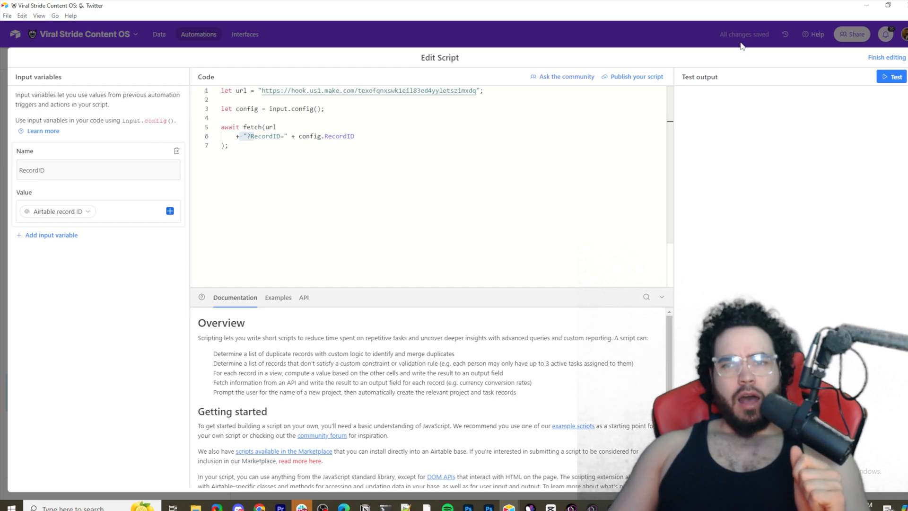
pyautogui.click(878, 57)
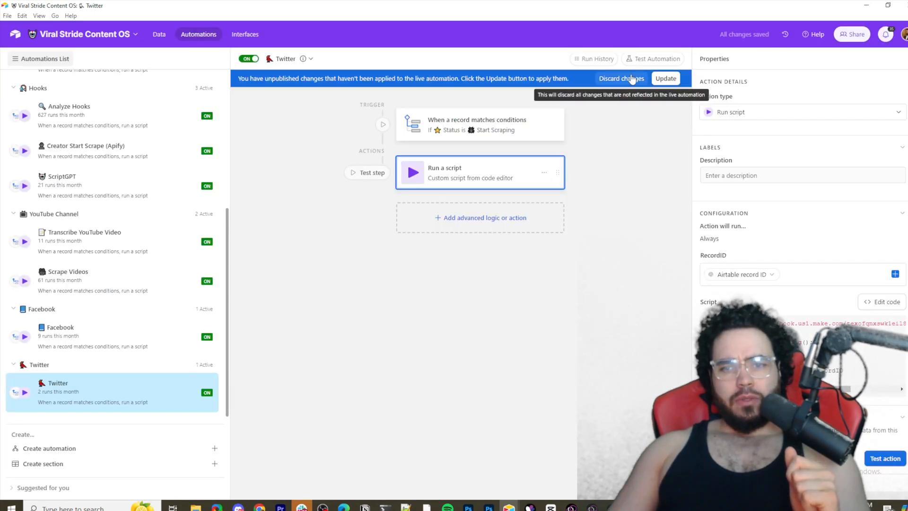
pyautogui.click(663, 78)
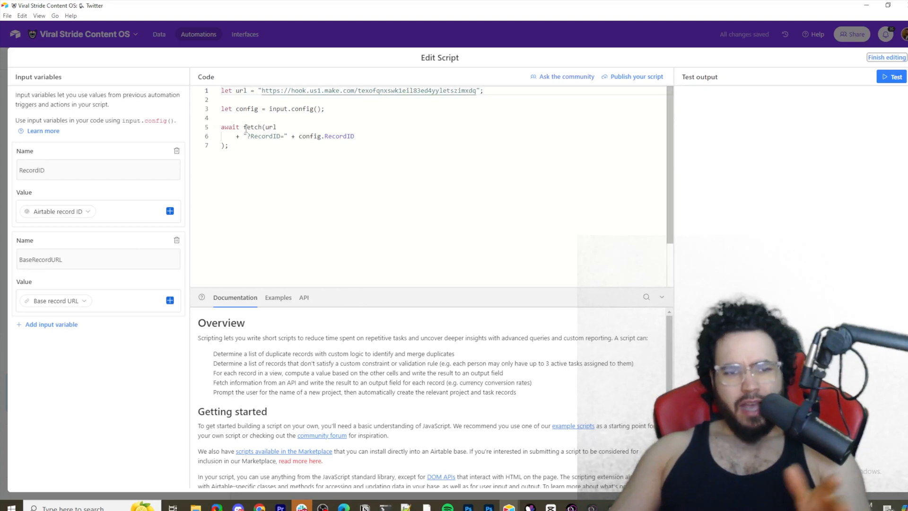
# - Examine the RecordID parameter in the script's fetch call and the matching RecordID input variable name
pyautogui.moveTo(244, 127); pyautogui.dragTo(408, 146)
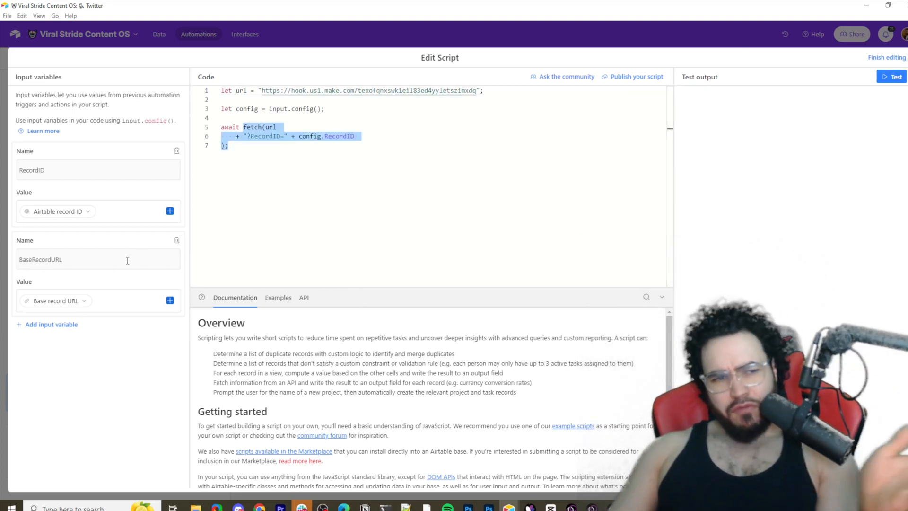
pyautogui.click(204, 138)
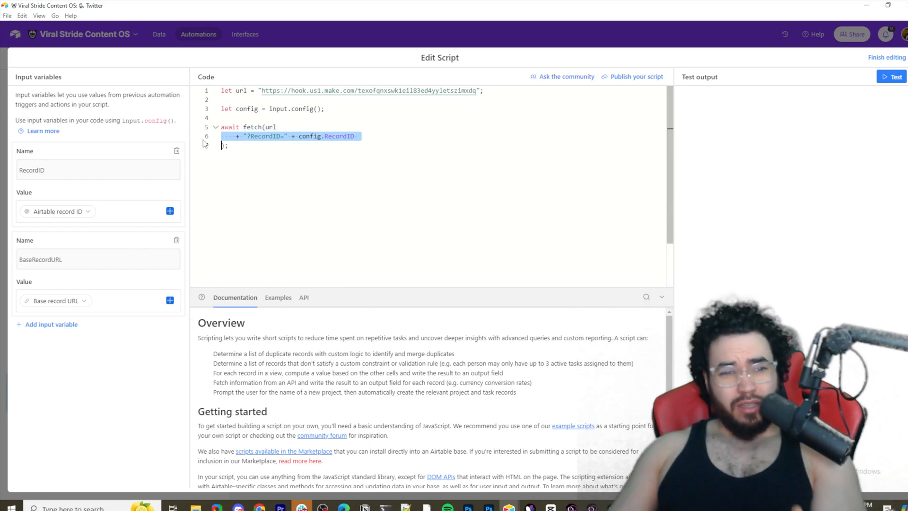
pyautogui.click(293, 129)
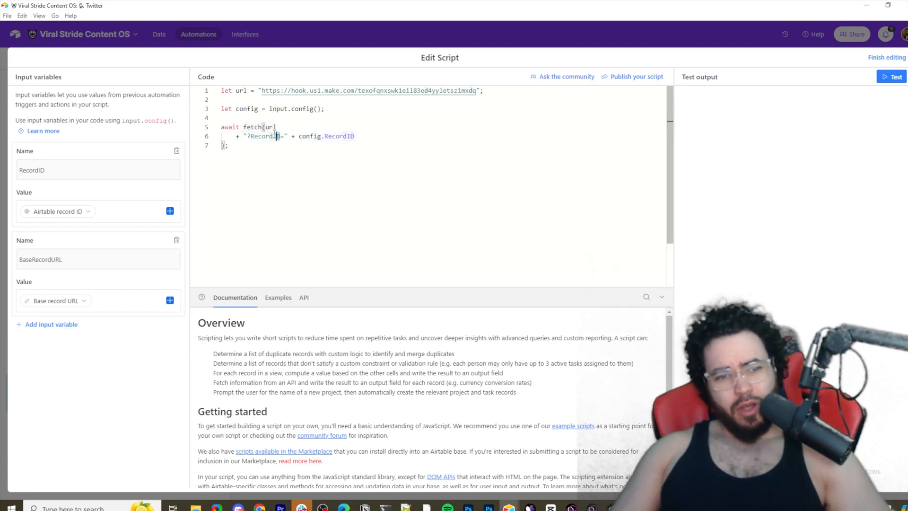
pyautogui.doubleClick(267, 136)
pyautogui.doubleClick(43, 171)
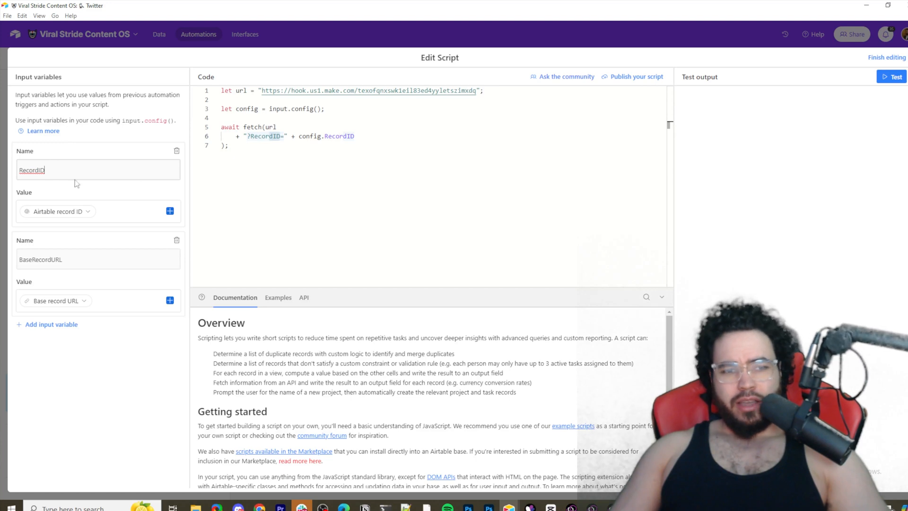
pyautogui.click(52, 324)
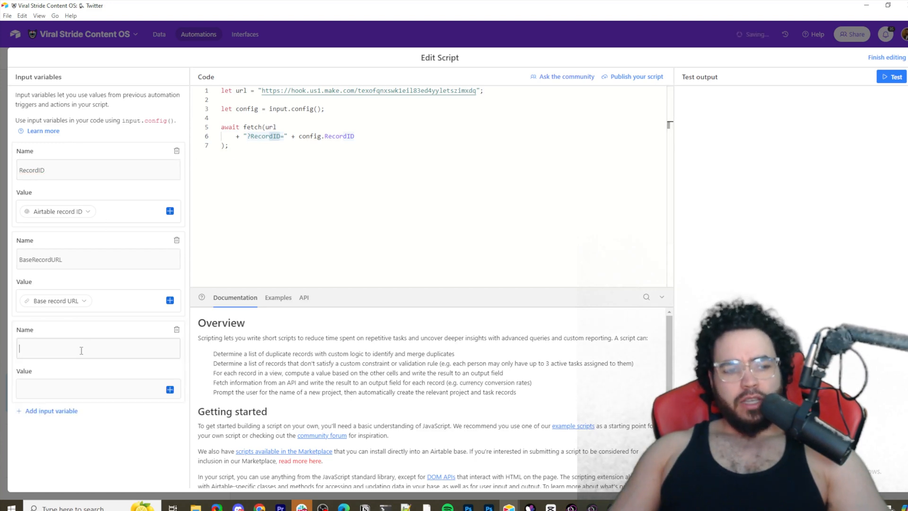
pyautogui.click(65, 391)
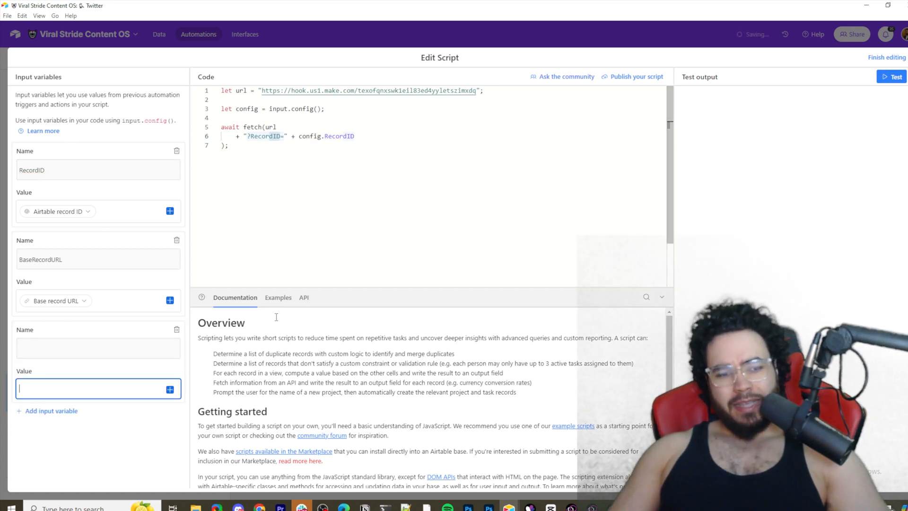
pyautogui.click(176, 330)
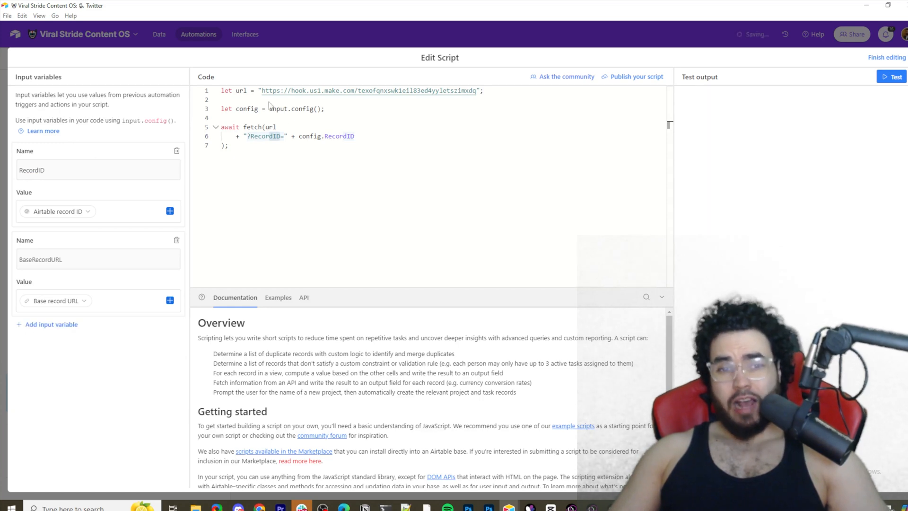
# - Examine config.RecordID in the script's fetch call and finish editing the script
pyautogui.moveTo(313, 136); pyautogui.dragTo(360, 149)
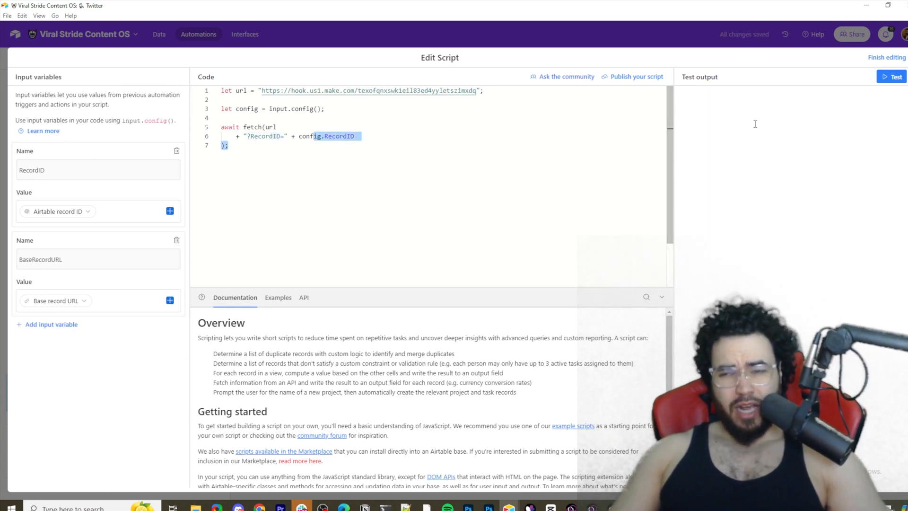
pyautogui.click(877, 57)
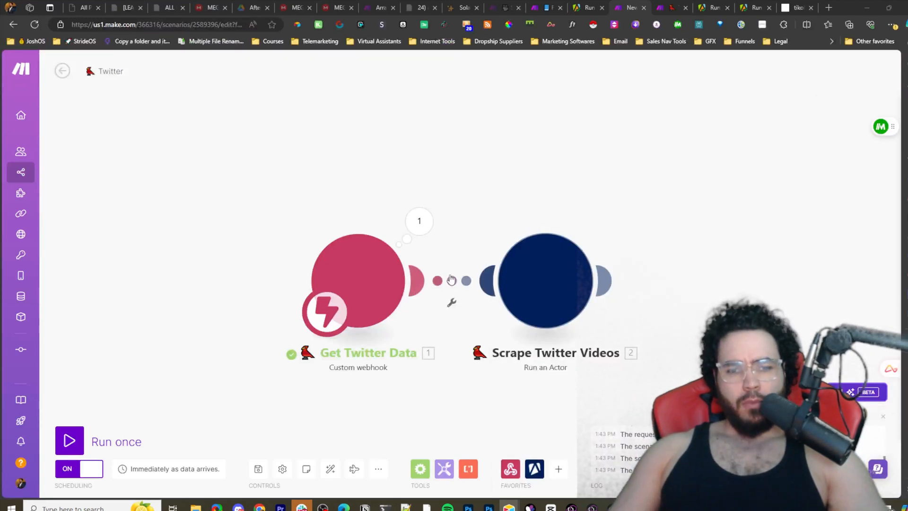
# - In the Make scenario, move the Scrape Twitter Videos module farther from the webhook and open its Apify settings
pyautogui.moveTo(516, 284); pyautogui.dragTo(622, 281)
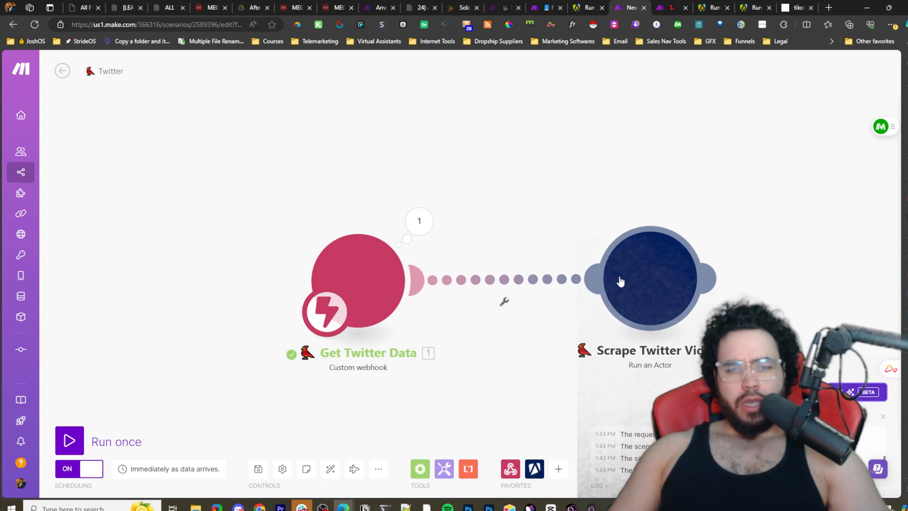
pyautogui.click(634, 279)
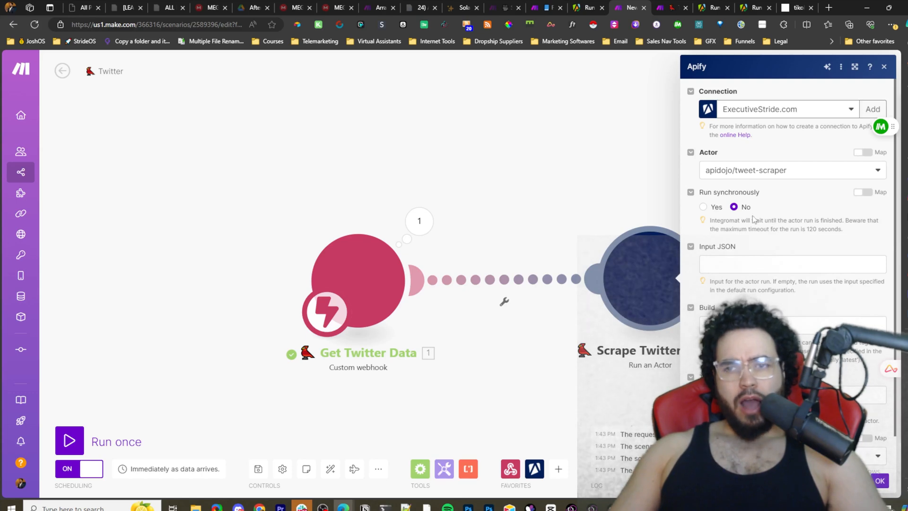
# - Switch to Apify, open the apidojo/tweet-scraper actor from its run, and find the same actor in the full Store listing
pyautogui.click(711, 7)
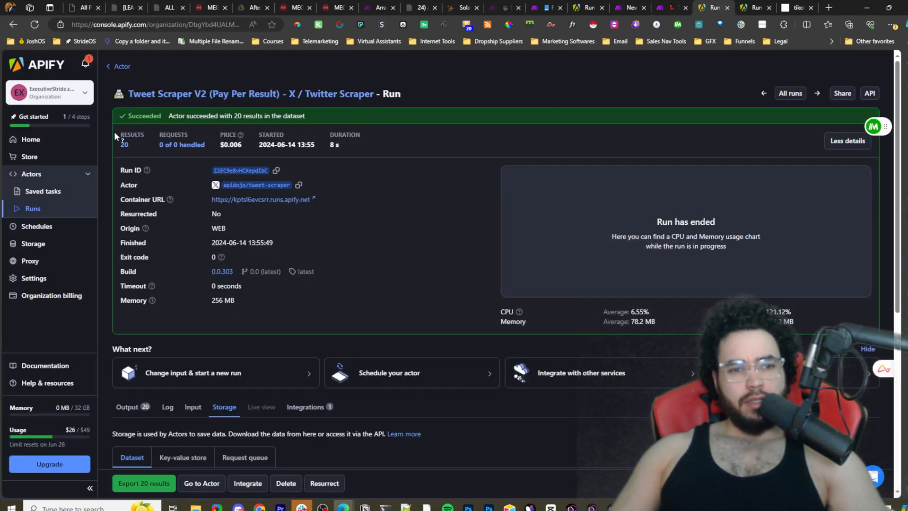
pyautogui.click(282, 186)
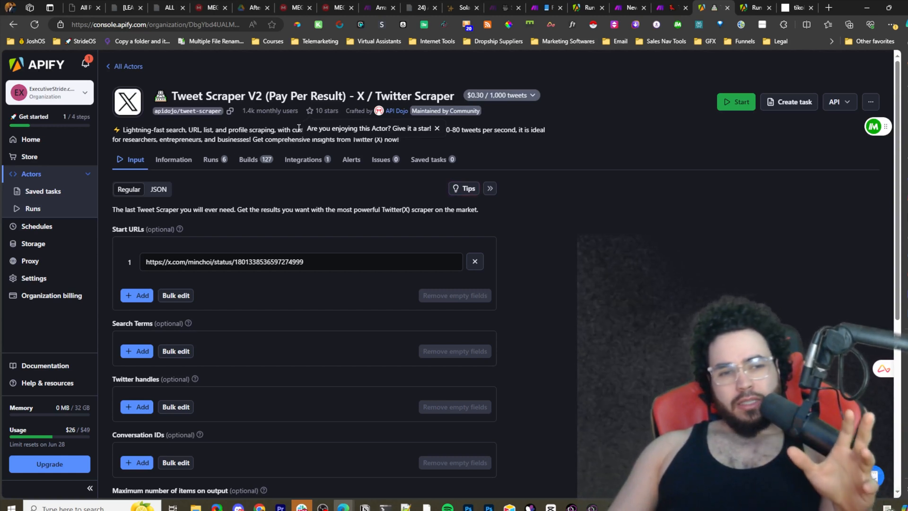
pyautogui.click(29, 157)
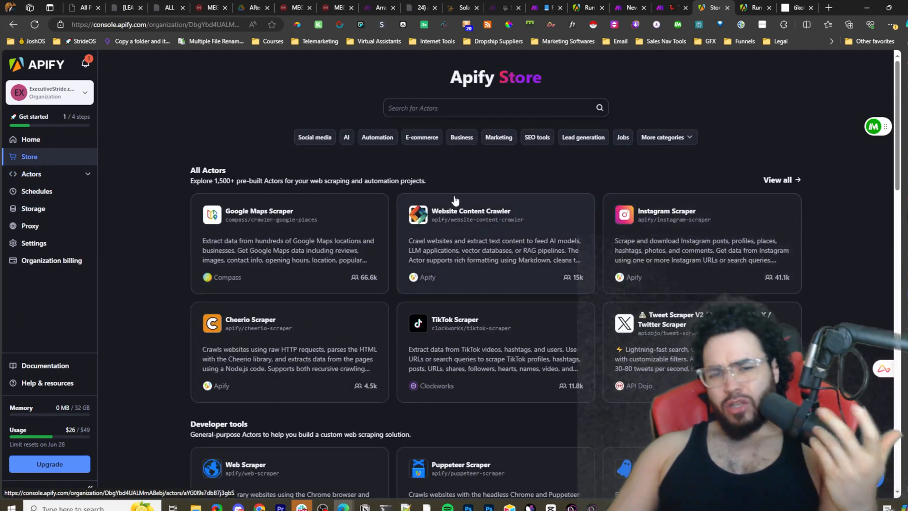
pyautogui.click(795, 179)
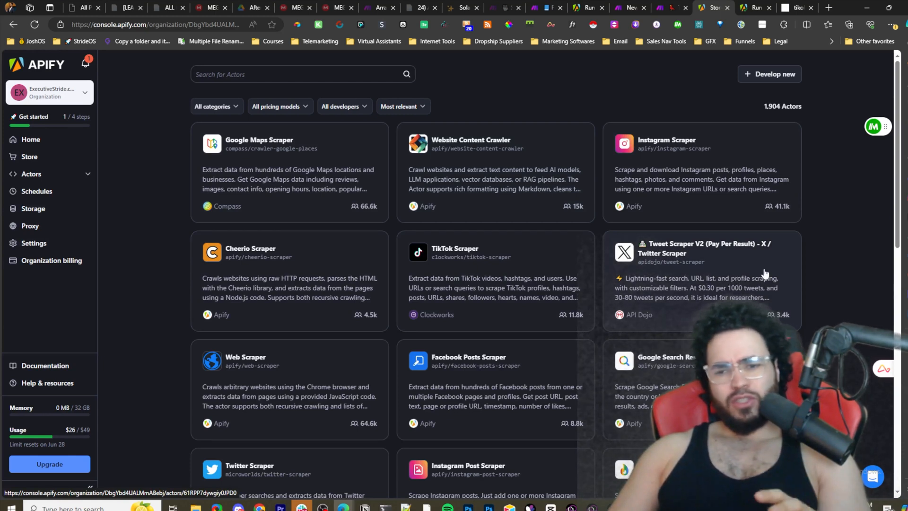
pyautogui.click(742, 279)
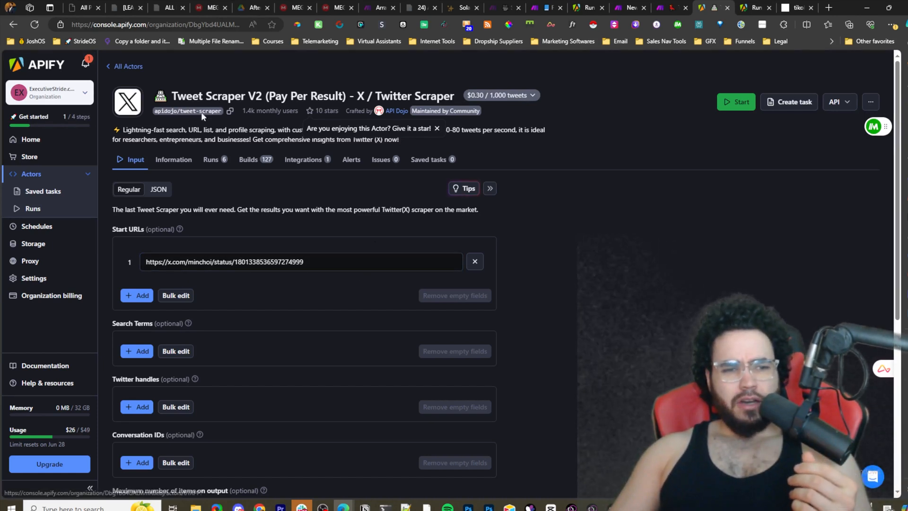
# - Examine the Tweet Scraper V2 input fields, the organizations' plans in the account switcher and the monthly usage
pyautogui.scroll(-4, 222, 228)
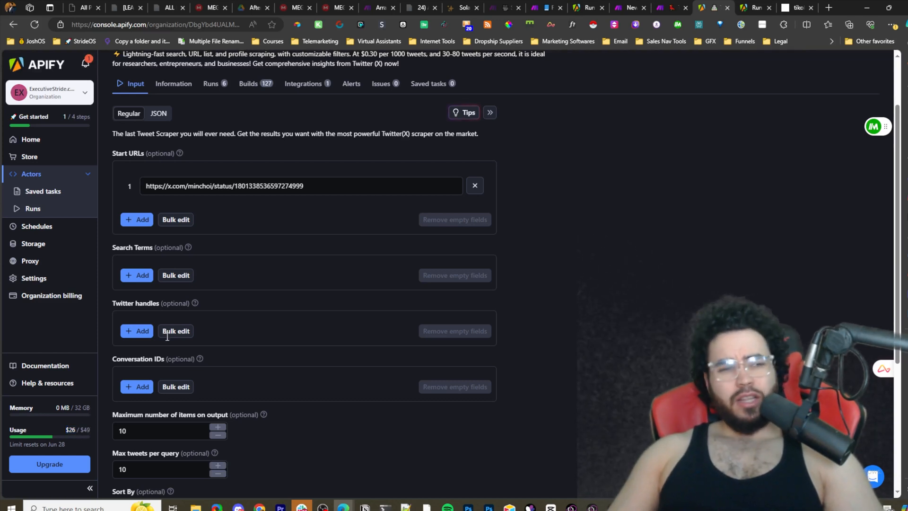
pyautogui.click(72, 87)
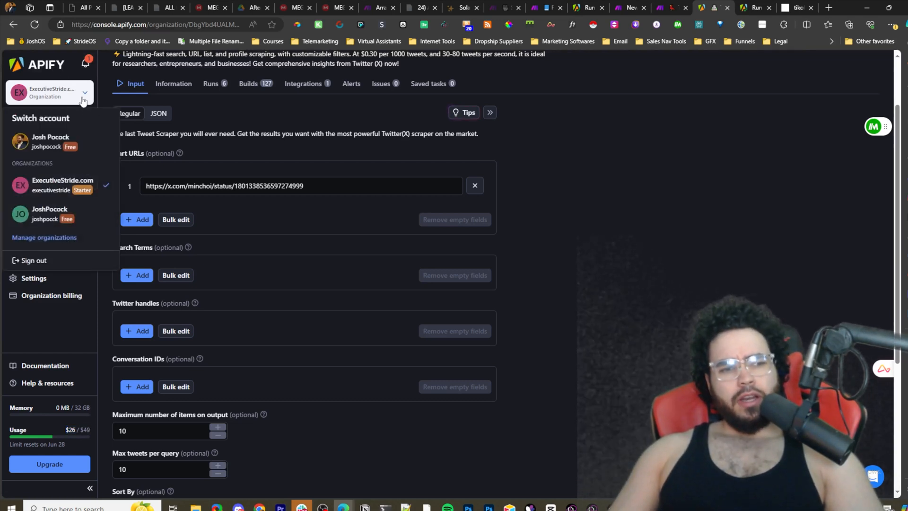
pyautogui.click(567, 261)
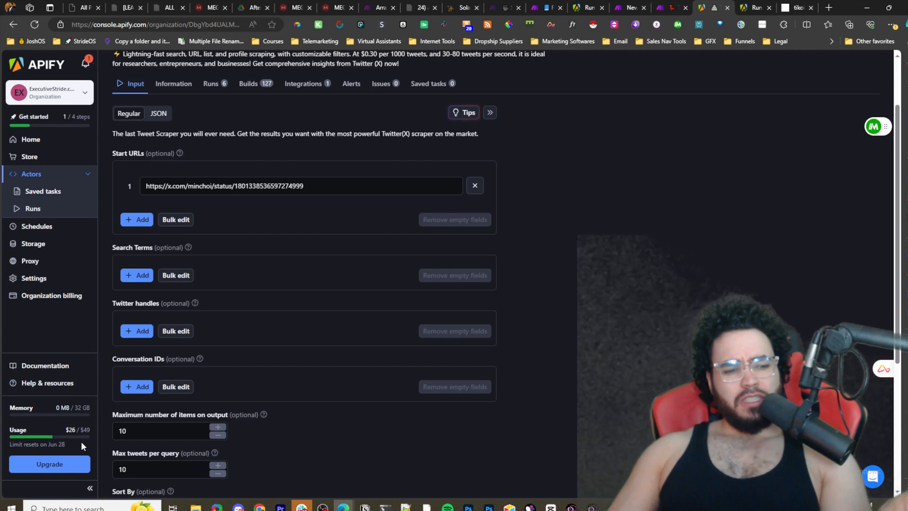
pyautogui.doubleClick(71, 429)
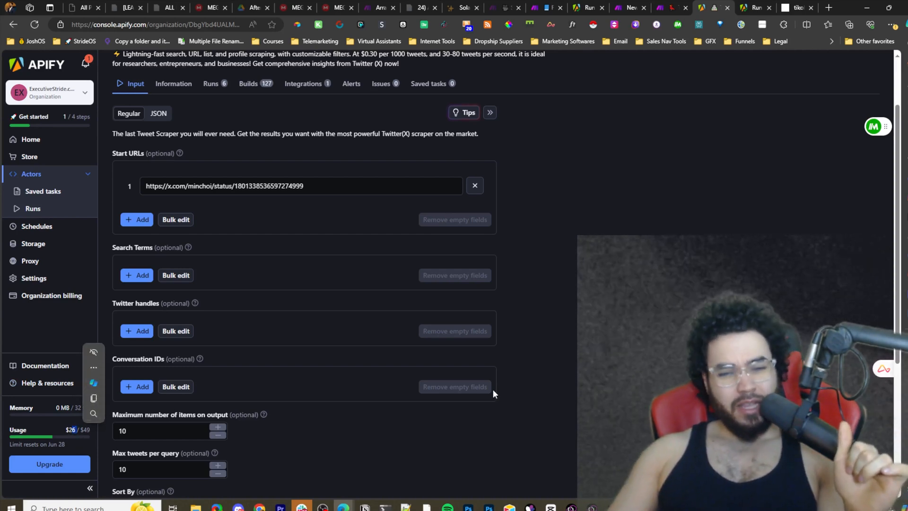
pyautogui.click(524, 374)
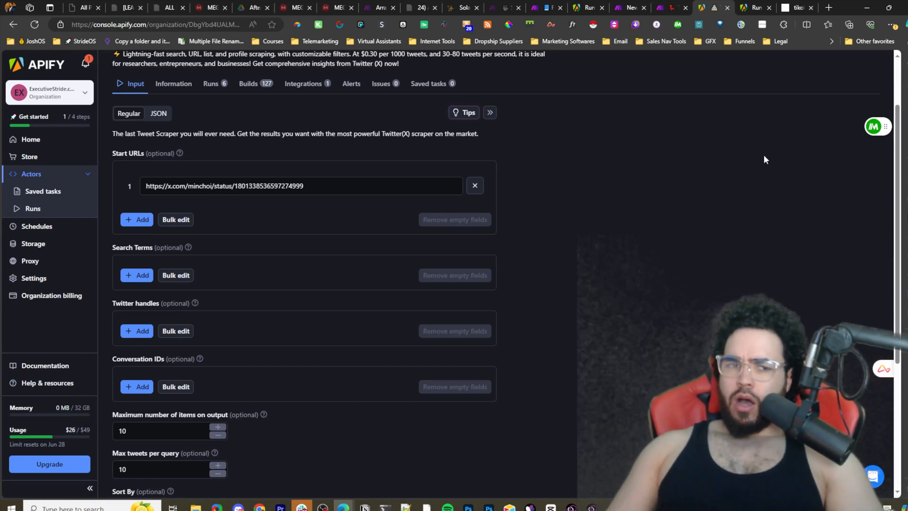
# - Examine the actor's start URL and item limits, and expand Filter Tweets and Query Wizard to review their options
pyautogui.scroll(2, 764, 160)
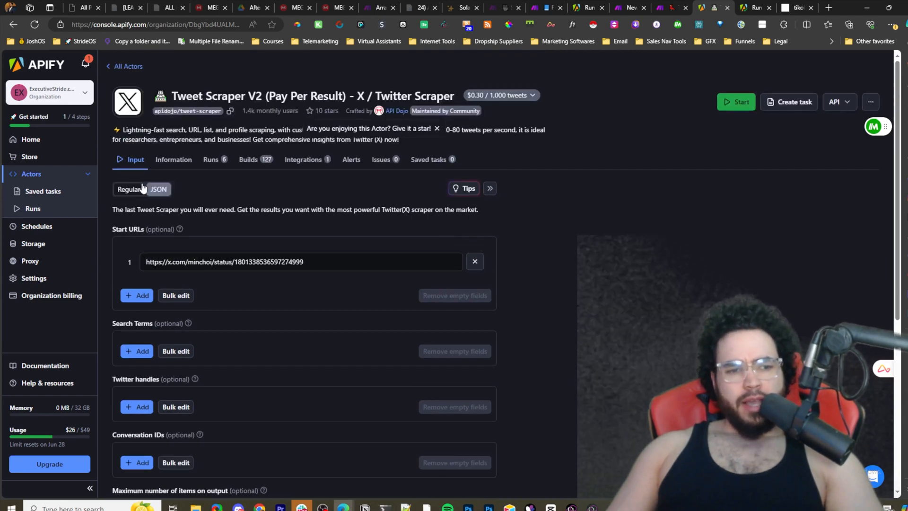
pyautogui.click(199, 261)
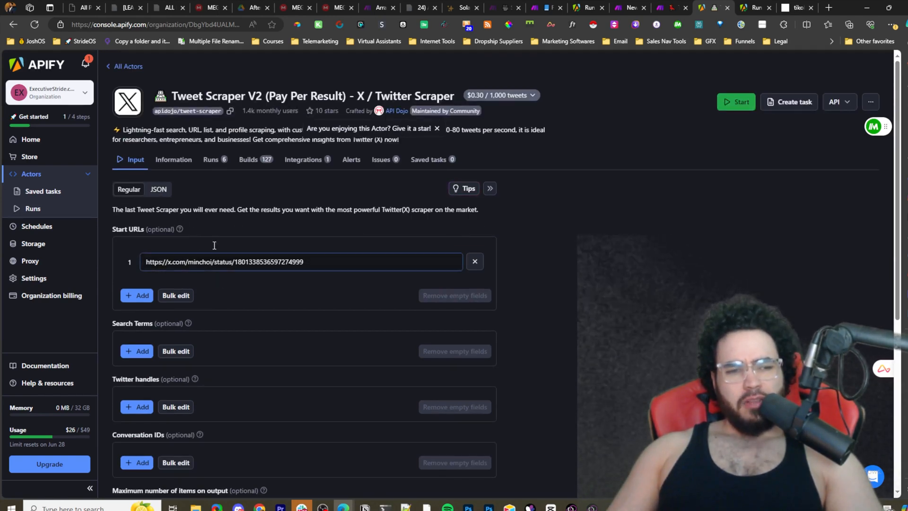
pyautogui.scroll(-5, 215, 245)
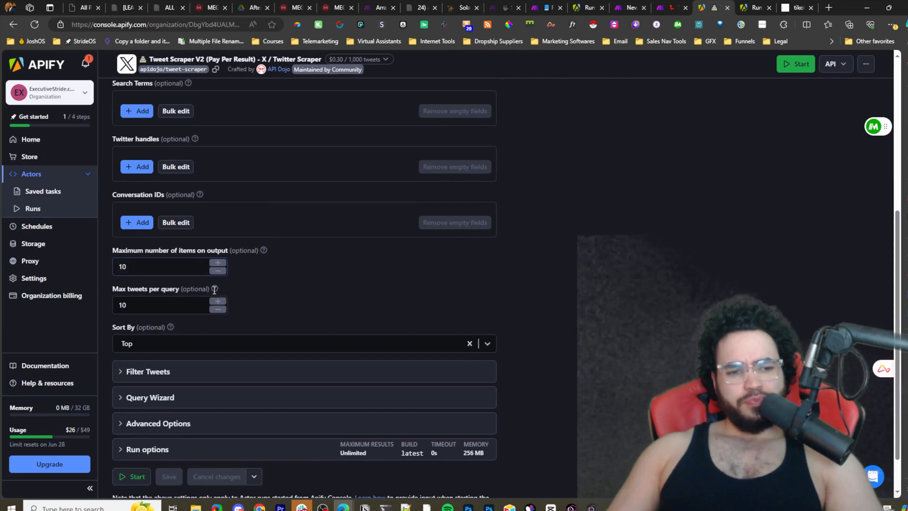
pyautogui.scroll(-1, 151, 296)
pyautogui.click(178, 323)
pyautogui.scroll(-3, 192, 352)
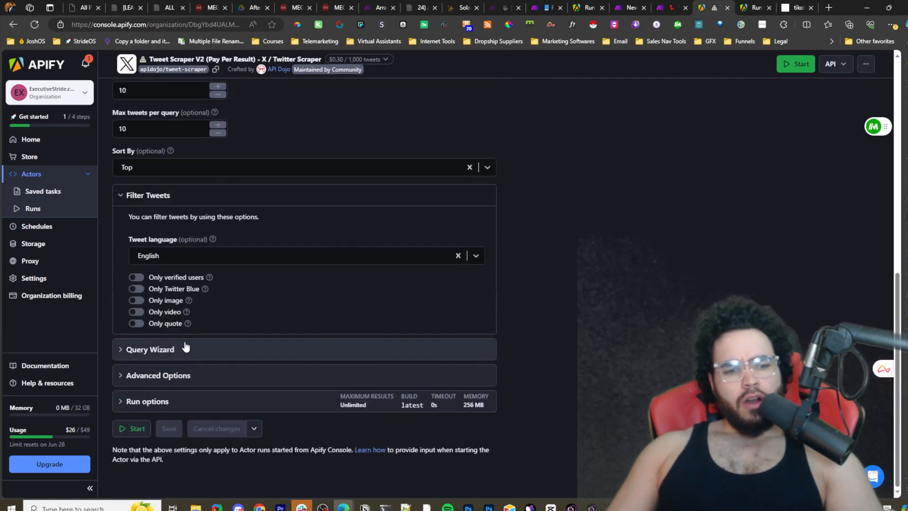
pyautogui.click(186, 348)
pyautogui.scroll(-10, 263, 371)
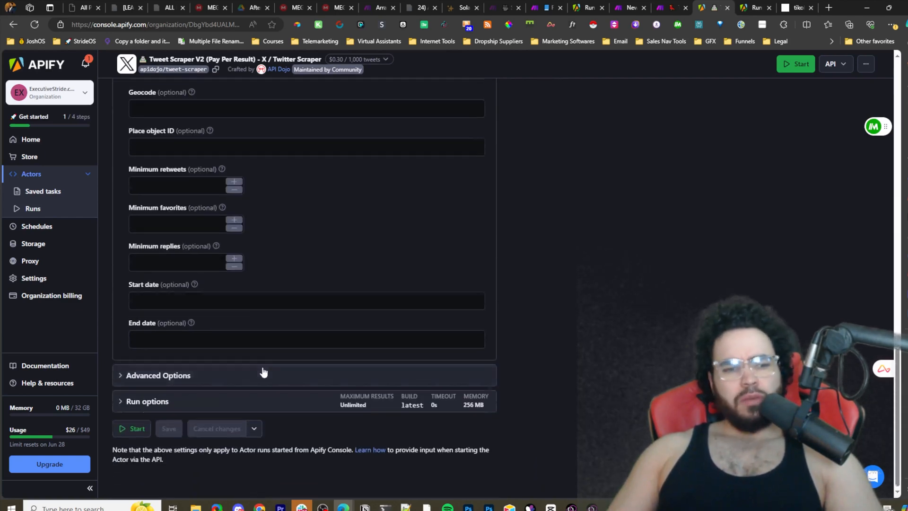
# - Expand the actor's Advanced Options and Run options and examine the custom map function, build, timeout and memory settings
pyautogui.click(220, 369)
pyautogui.scroll(-3, 229, 371)
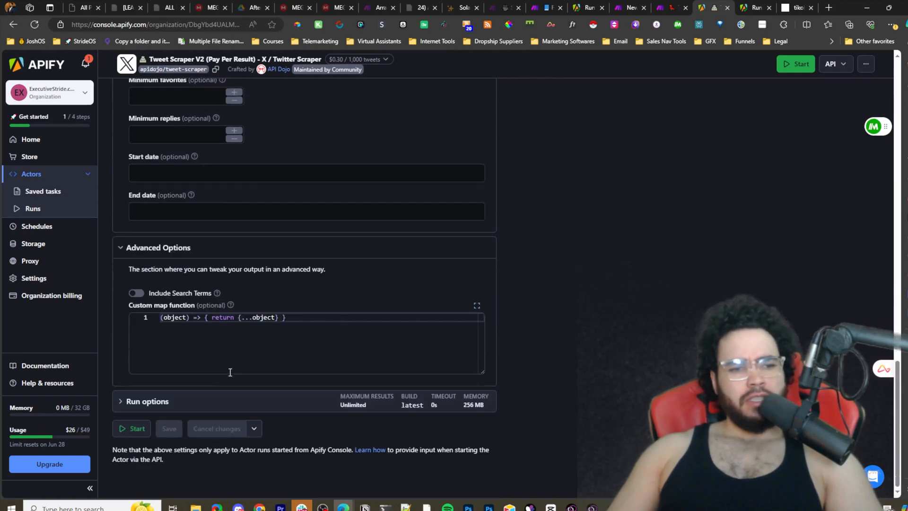
pyautogui.click(210, 400)
pyautogui.scroll(-2, 242, 360)
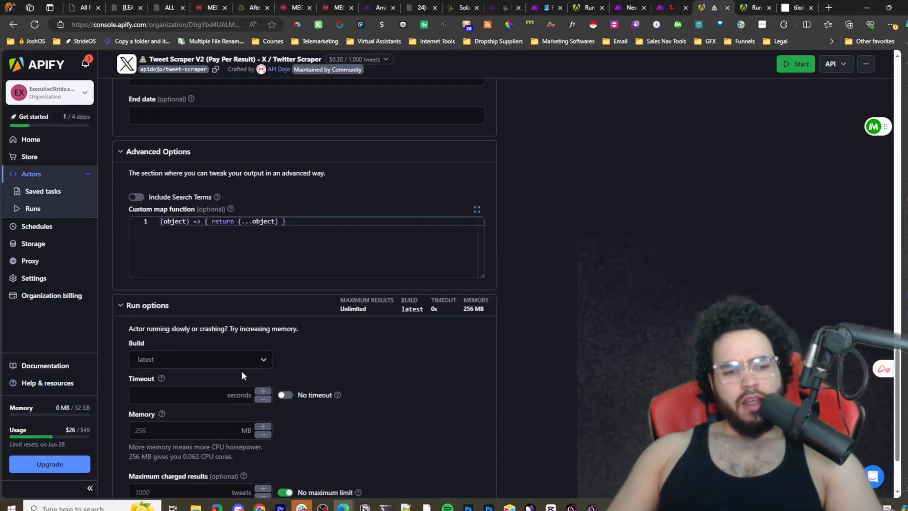
pyautogui.scroll(-2, 202, 354)
pyautogui.scroll(6, 232, 348)
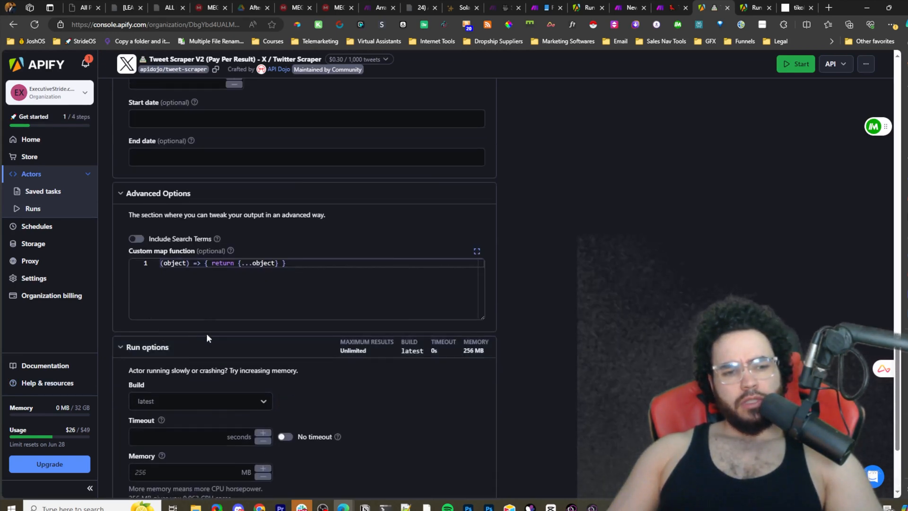
# - Review the Query Wizard fields, and collapse the Query Wizard and Filter Tweets sections
pyautogui.scroll(1, 259, 362)
pyautogui.scroll(5, 259, 362)
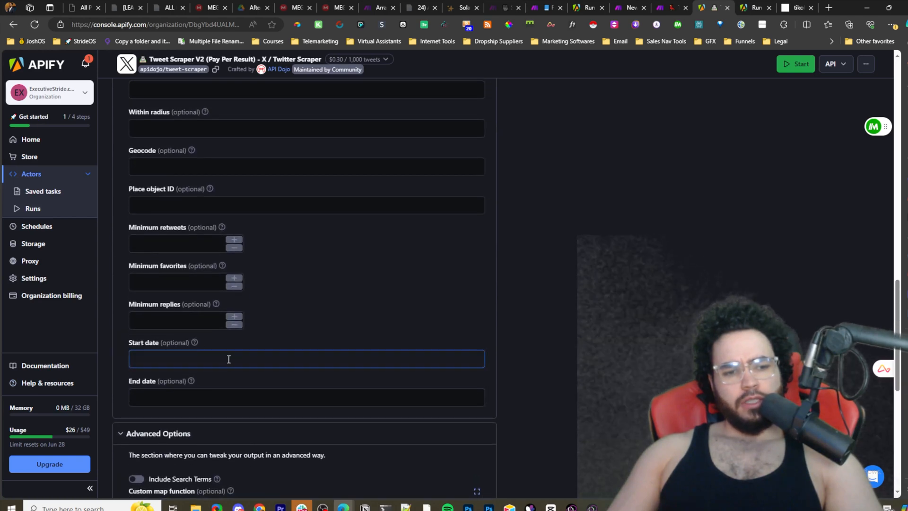
pyautogui.scroll(3, 259, 341)
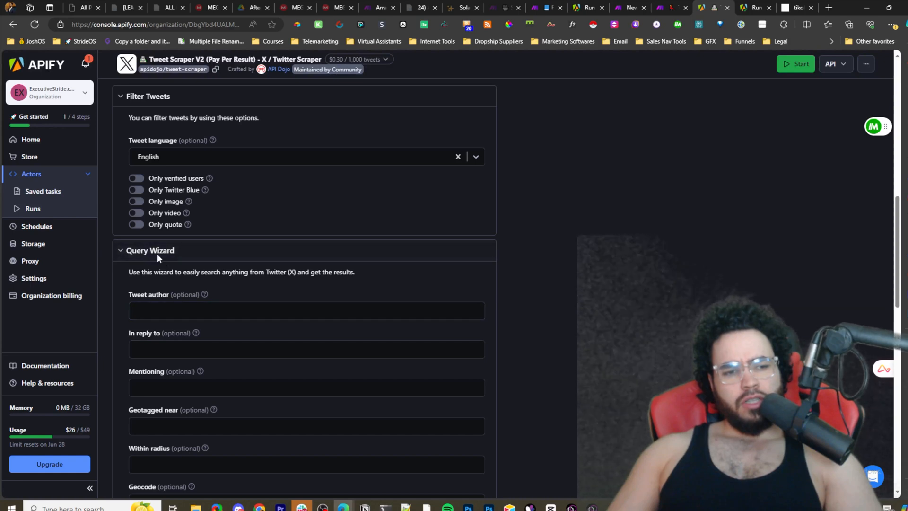
pyautogui.click(170, 254)
pyautogui.scroll(3, 279, 324)
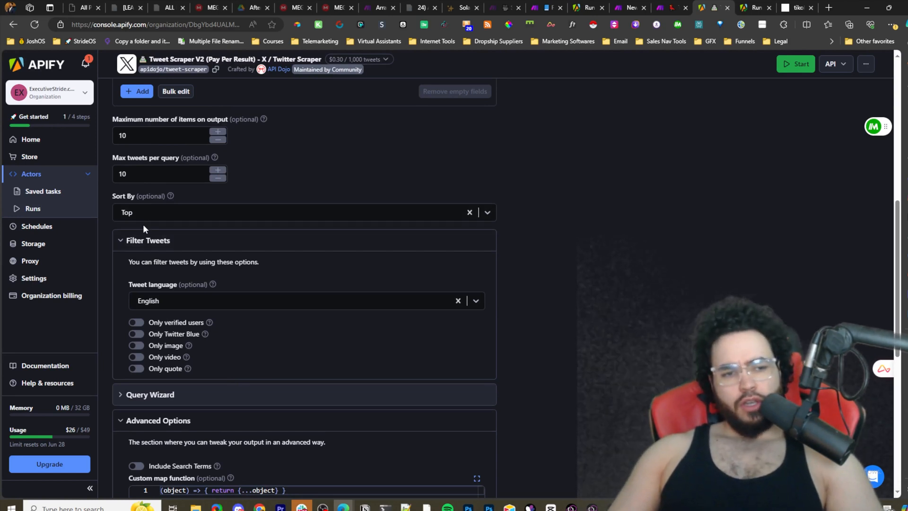
pyautogui.click(150, 244)
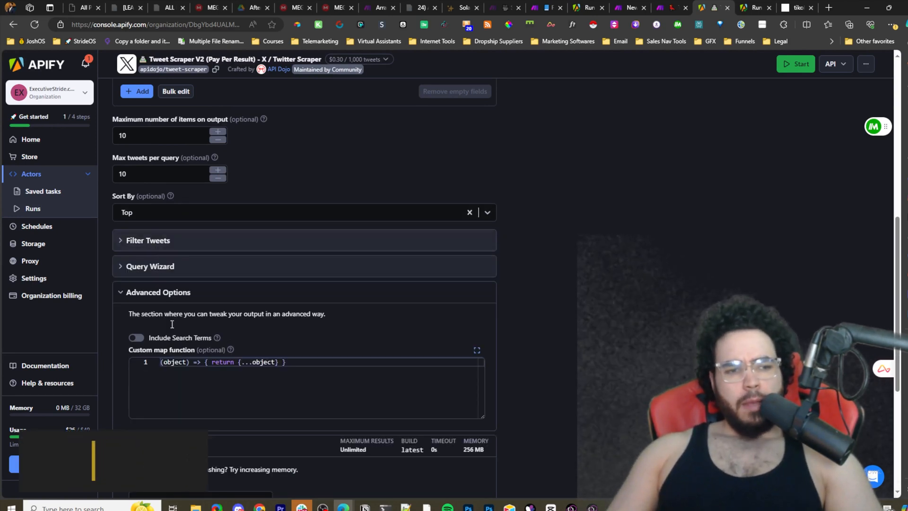
# - Examine the actor's Max tweets per query and Maximum number of items on output settings
pyautogui.scroll(3, 169, 321)
pyautogui.click(169, 325)
pyautogui.scroll(1, 161, 322)
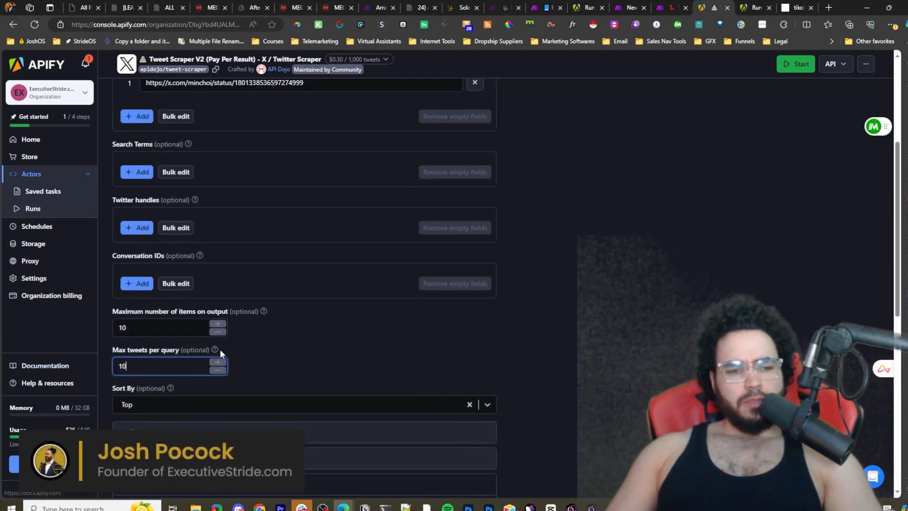
pyautogui.click(156, 326)
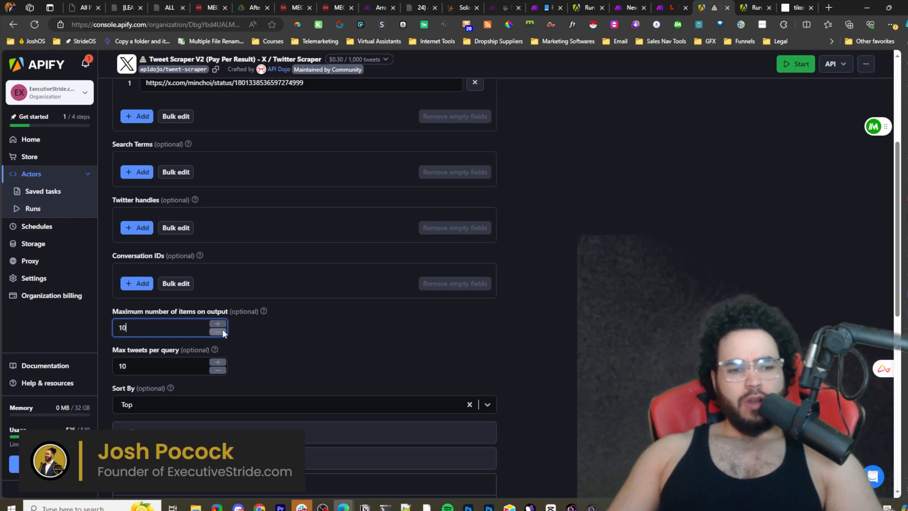
# - Examine the actor's start URL and JSON input view, and return to the regular form to review the run options
pyautogui.scroll(2, 313, 336)
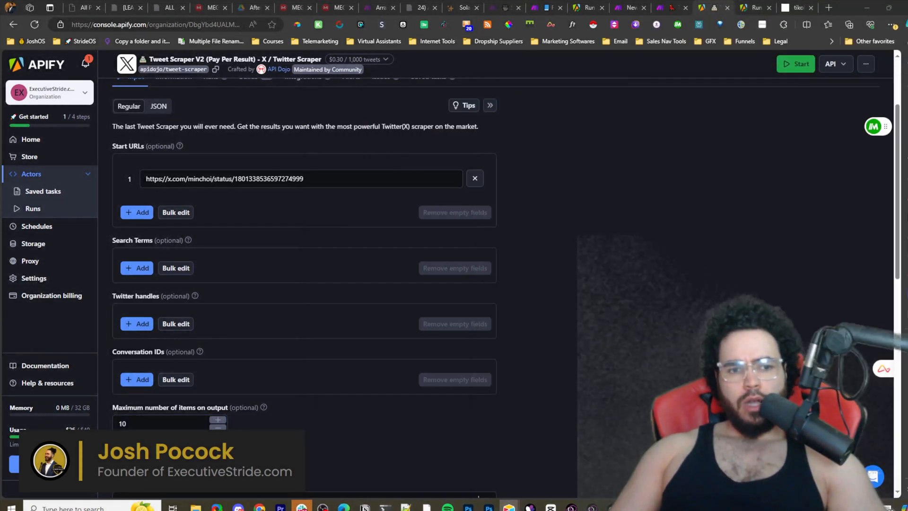
pyautogui.scroll(2, 408, 189)
pyautogui.moveTo(252, 261); pyautogui.dragTo(206, 262)
pyautogui.click(159, 189)
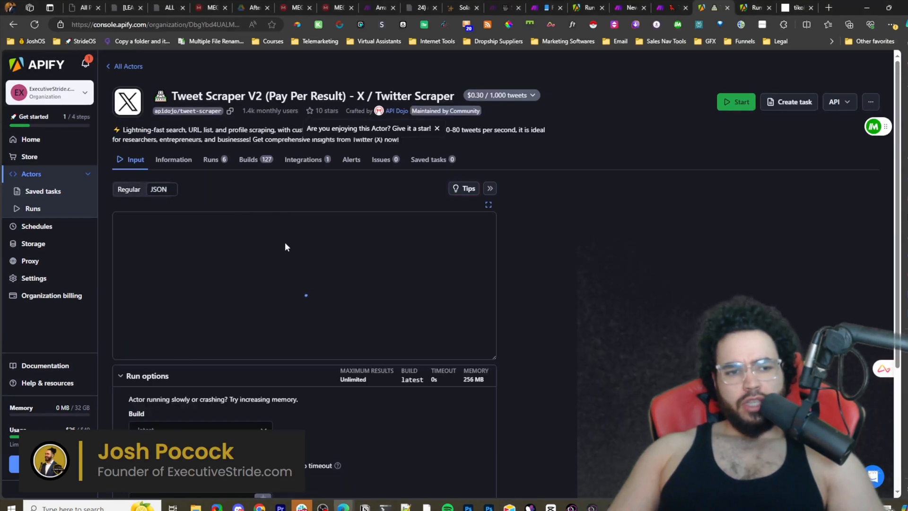
pyautogui.click(128, 189)
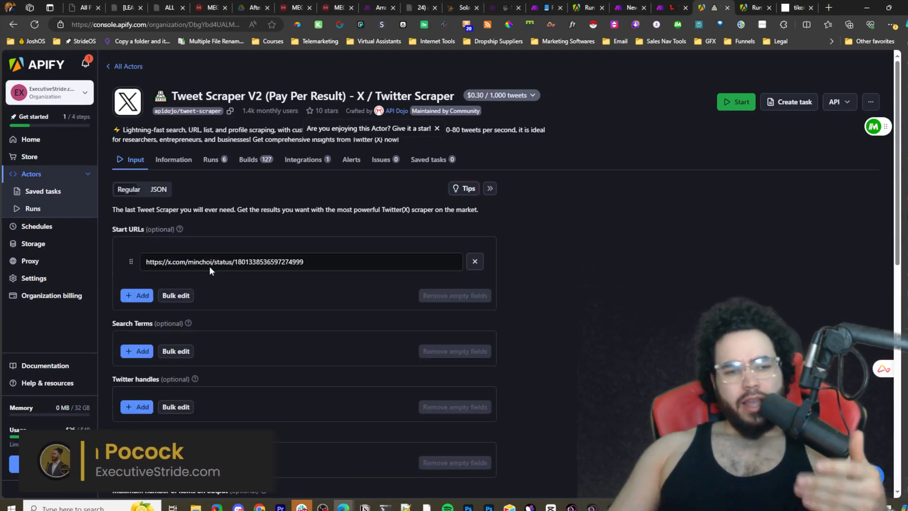
pyautogui.scroll(-1, 161, 261)
pyautogui.scroll(-7, 162, 261)
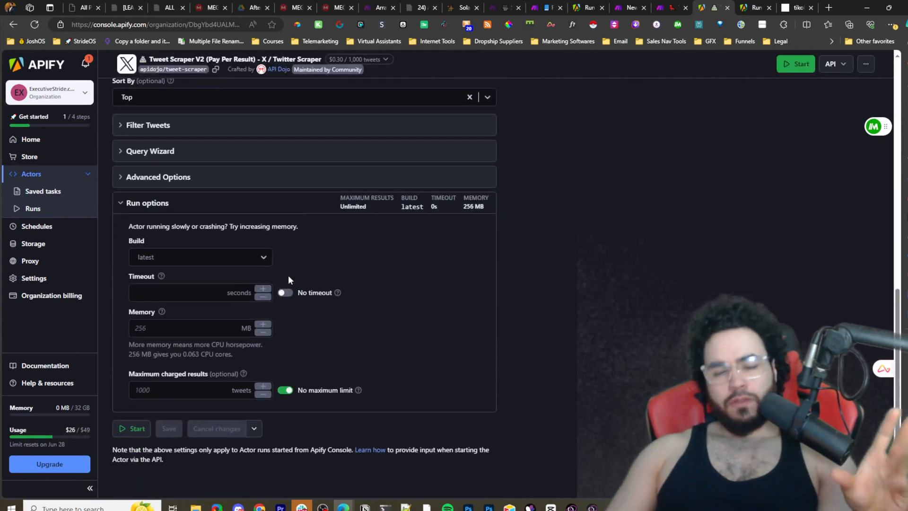
# - Show the actor's input as JSON and select the entire JSON text
pyautogui.scroll(1, 283, 324)
pyautogui.scroll(8, 284, 325)
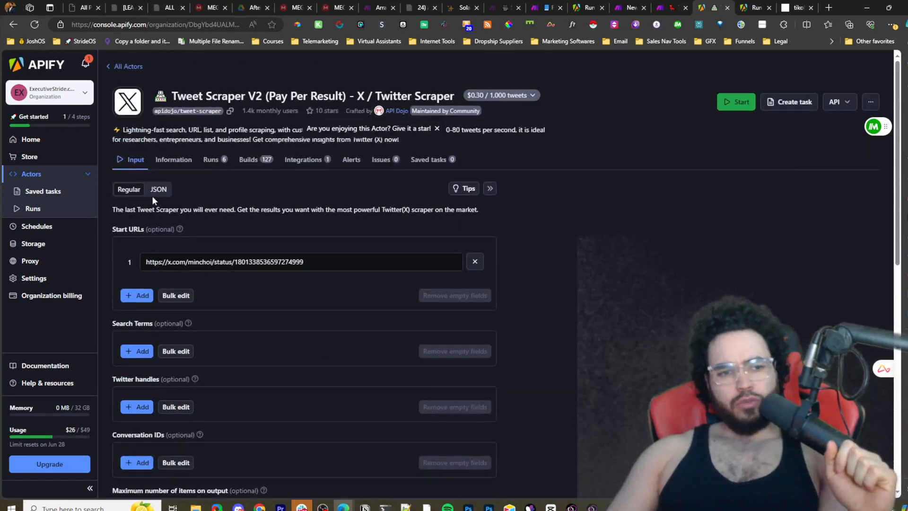
pyautogui.click(158, 190)
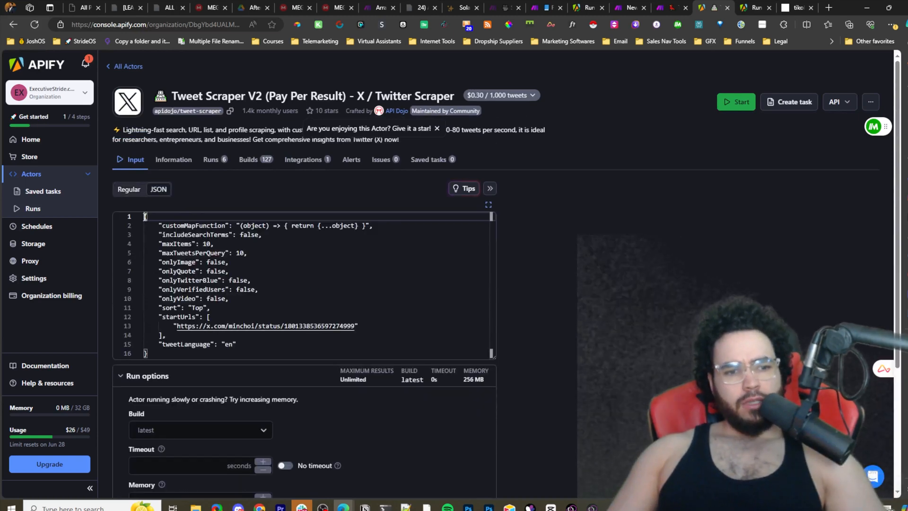
pyautogui.moveTo(145, 217); pyautogui.dragTo(265, 370)
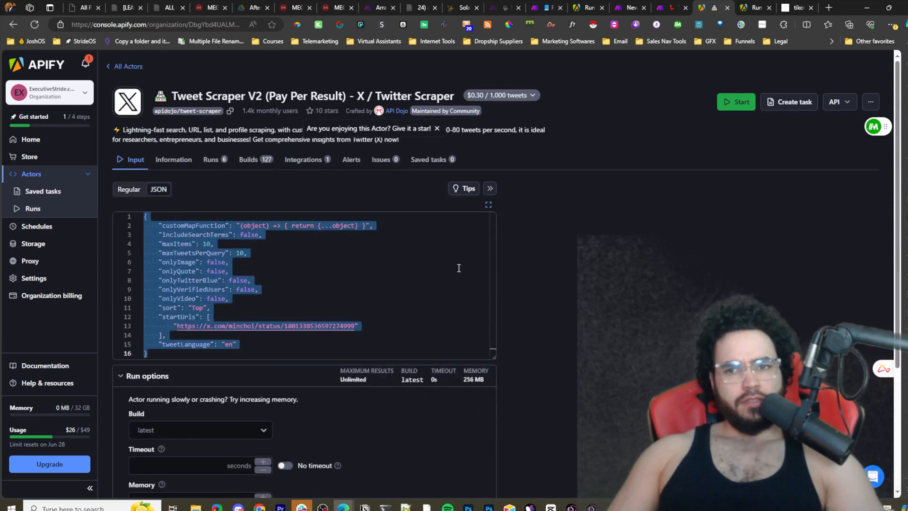
# - Switch to the Twitter scenario in Make and look at the Input JSON field of the Scrape Twitter Videos module's settings
pyautogui.click(742, 6)
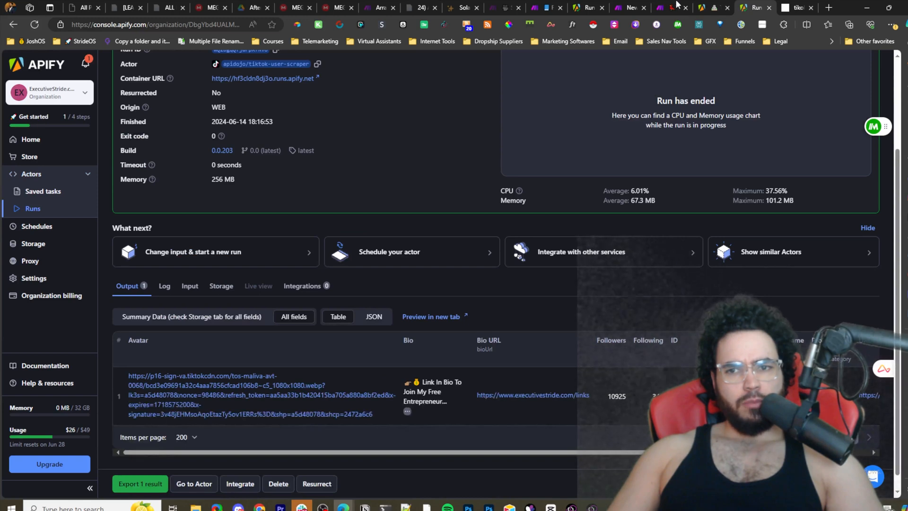
pyautogui.click(641, 6)
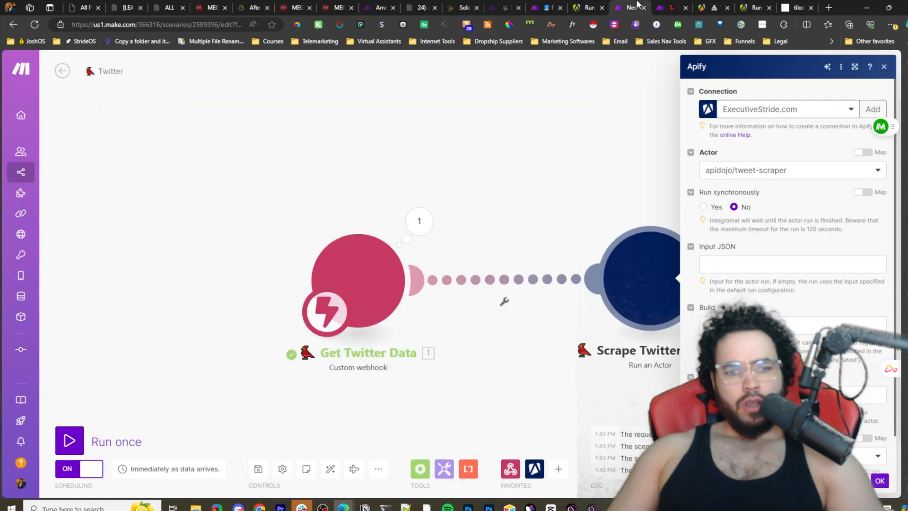
pyautogui.click(769, 263)
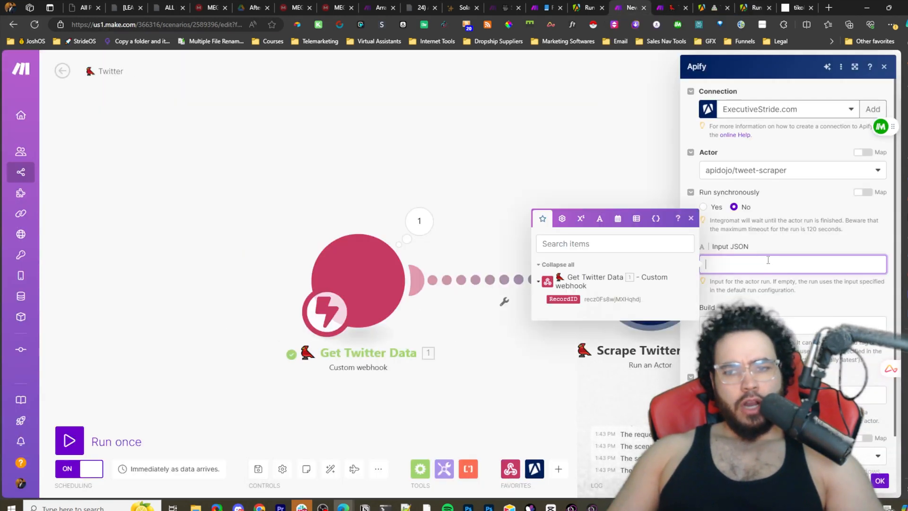
pyautogui.click(518, 173)
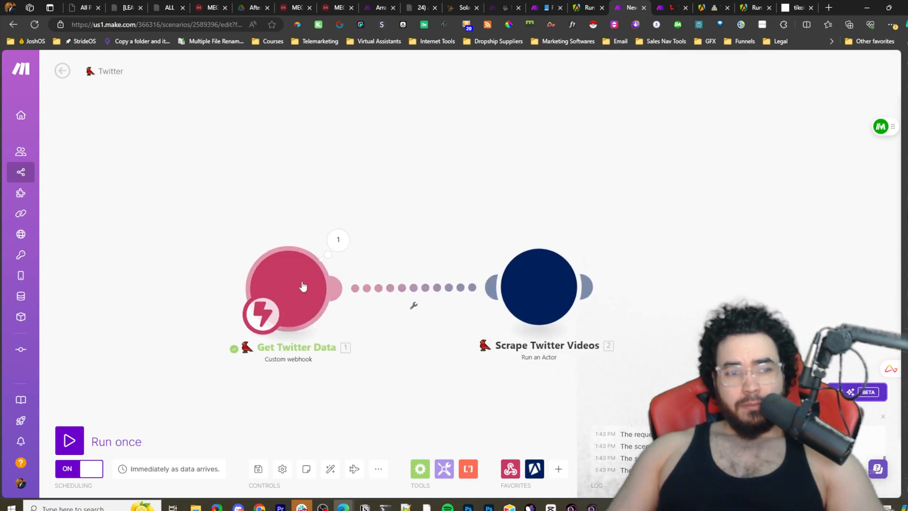
# - Move the Get Twitter Data module away from Scrape Twitter Videos to widen the gap between them
pyautogui.moveTo(517, 304)
pyautogui.mouseDown()
pyautogui.moveTo(653, 308)
pyautogui.moveTo(522, 304)
pyautogui.mouseUp()
pyautogui.moveTo(311, 300); pyautogui.dragTo(205, 311)
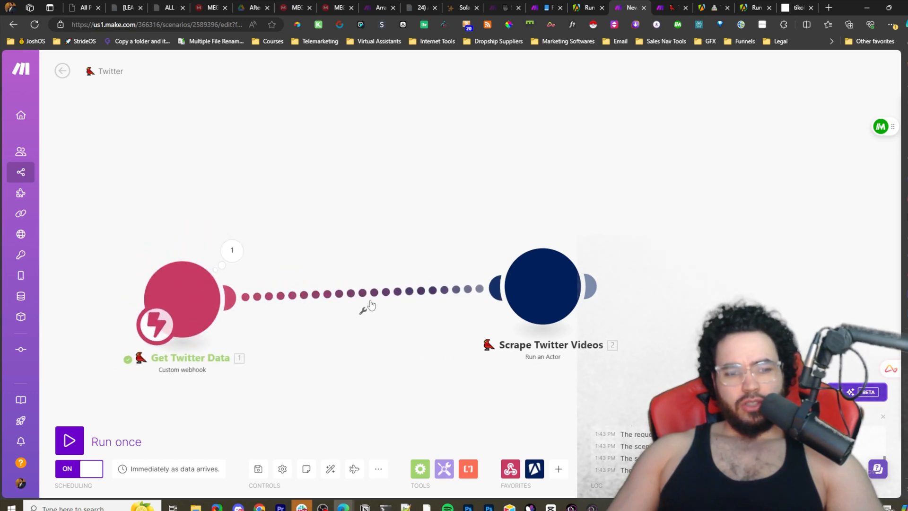
# - Copy the Get Twitter Data webhook's address, compare it with the URL in the Airtable automation script, and close both without changes
pyautogui.click(191, 296)
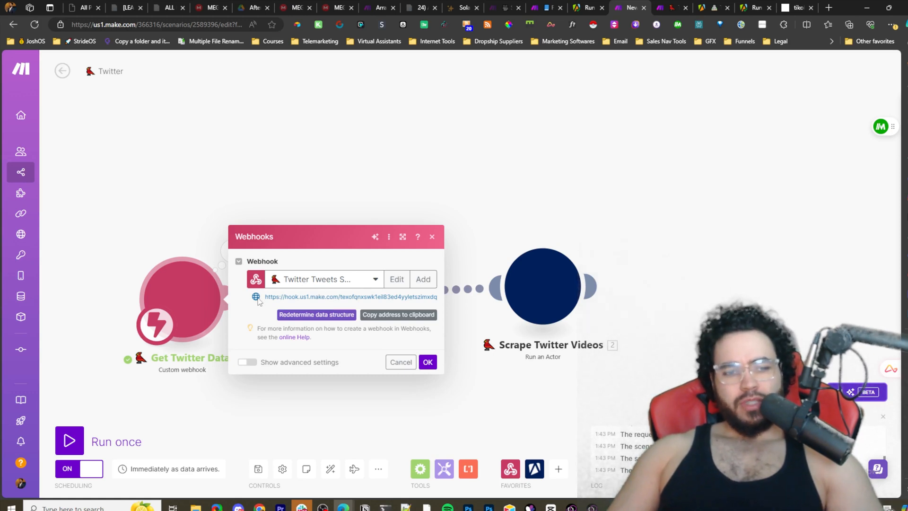
pyautogui.moveTo(303, 296); pyautogui.dragTo(381, 296)
pyautogui.click(418, 314)
pyautogui.hotkey('alt', 'Tab')
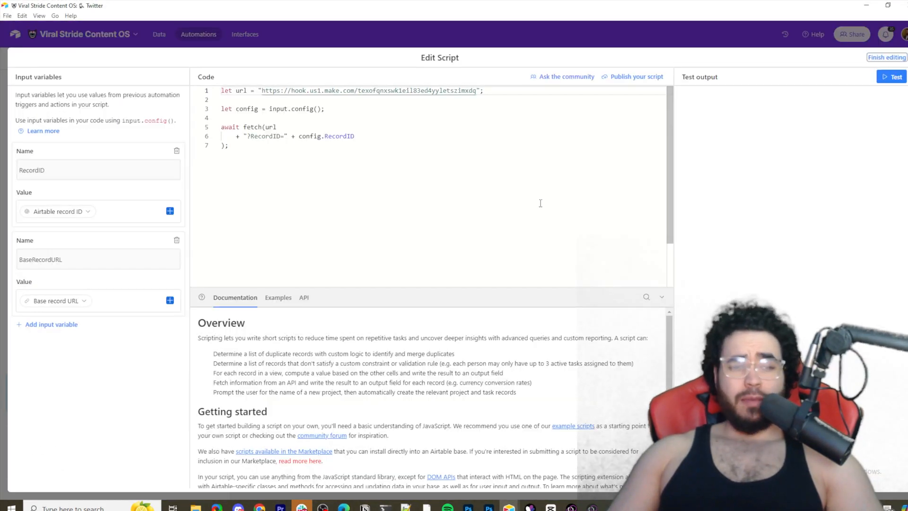
pyautogui.moveTo(476, 90); pyautogui.dragTo(267, 83)
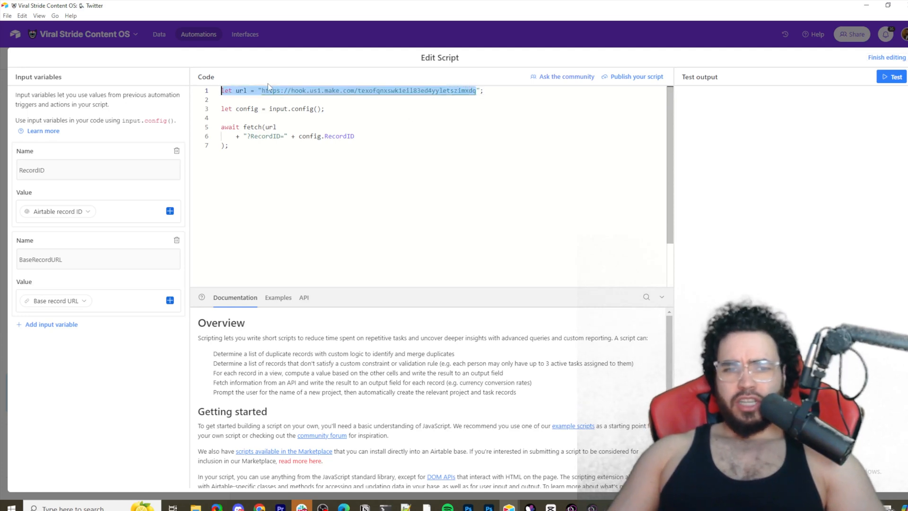
pyautogui.click(887, 57)
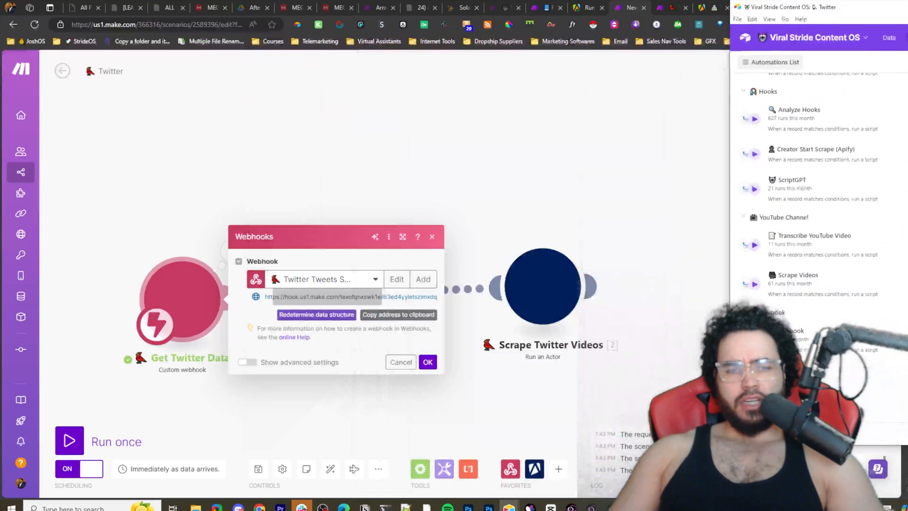
pyautogui.click(400, 362)
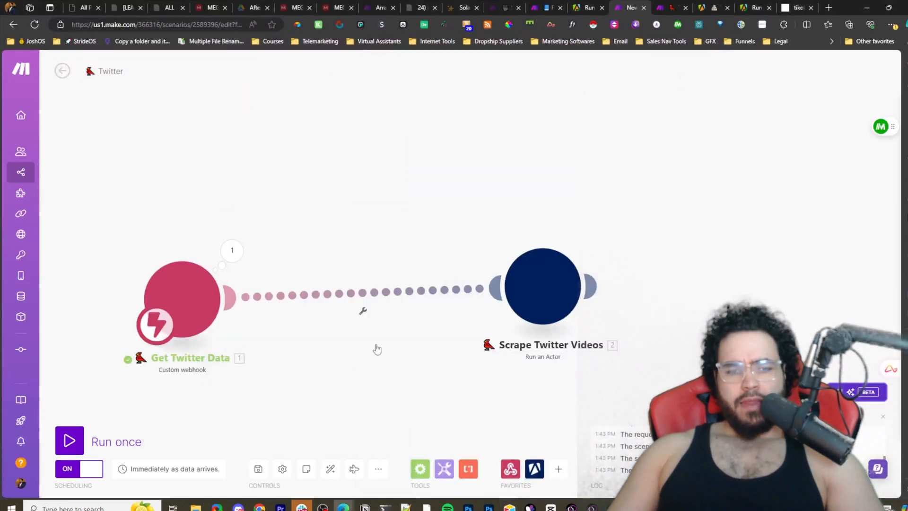
# - Insert an Airtable Get a Record module between Get Twitter Data and Scrape Twitter Videos
pyautogui.click(309, 298)
pyautogui.click(352, 369)
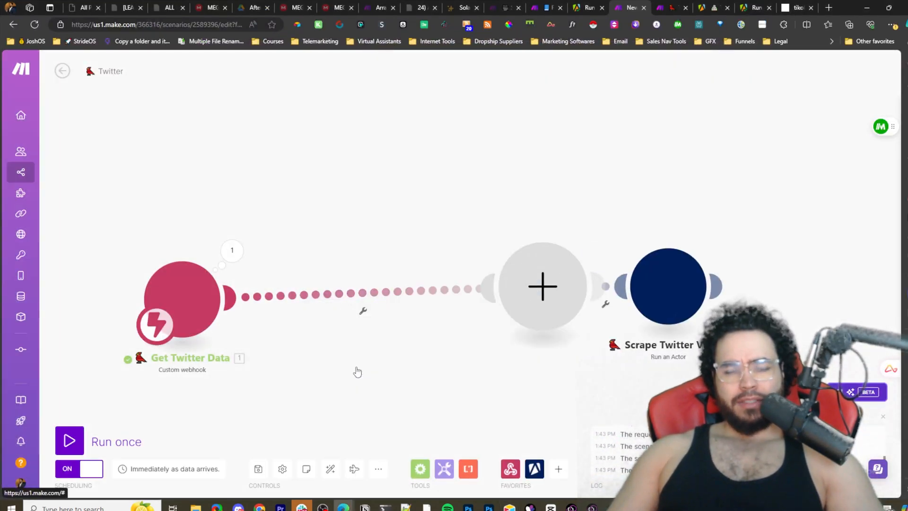
pyautogui.click(392, 308)
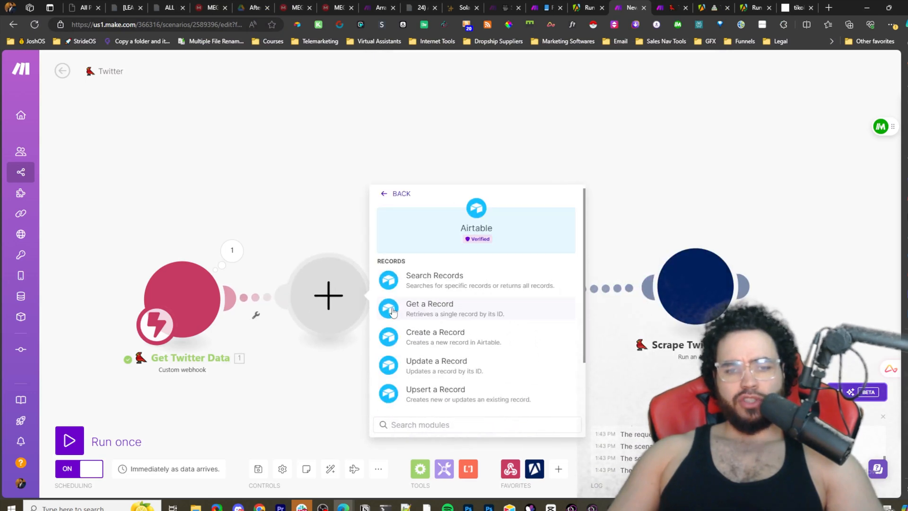
pyautogui.click(451, 305)
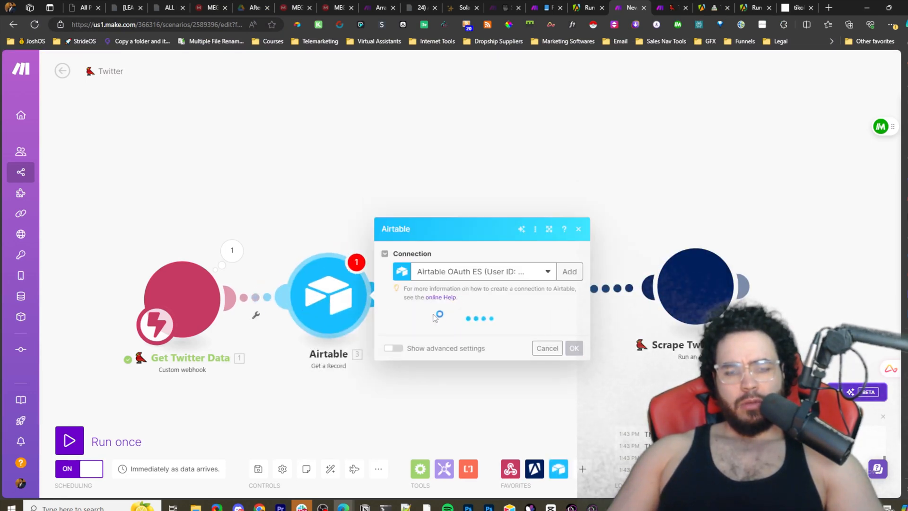
# - Configure the Airtable module with base Viral Stride Content OS, table Twitter, and the webhook's RecordID as its Record ID
pyautogui.click(428, 333)
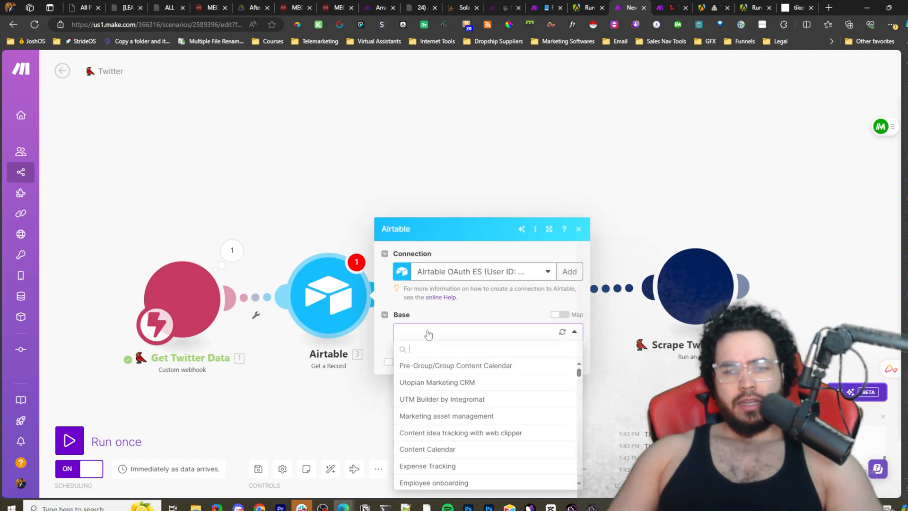
pyautogui.write('viral')
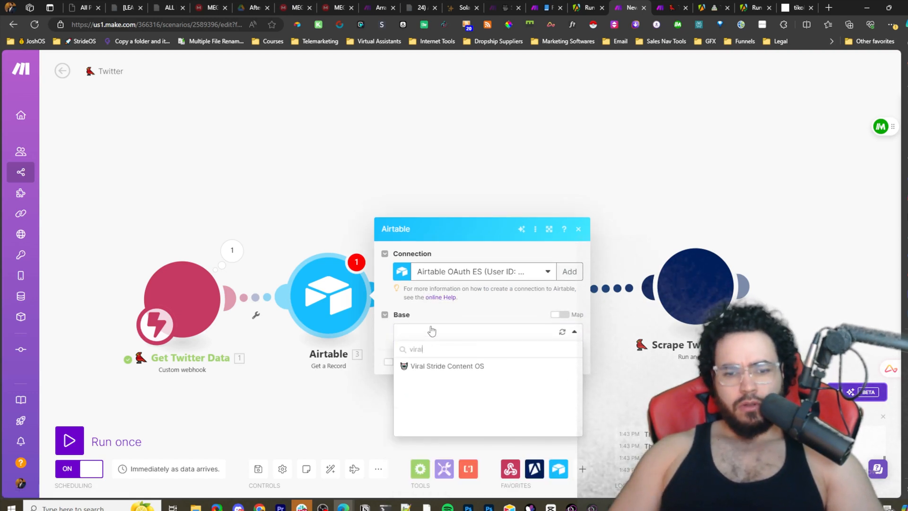
pyautogui.click(453, 367)
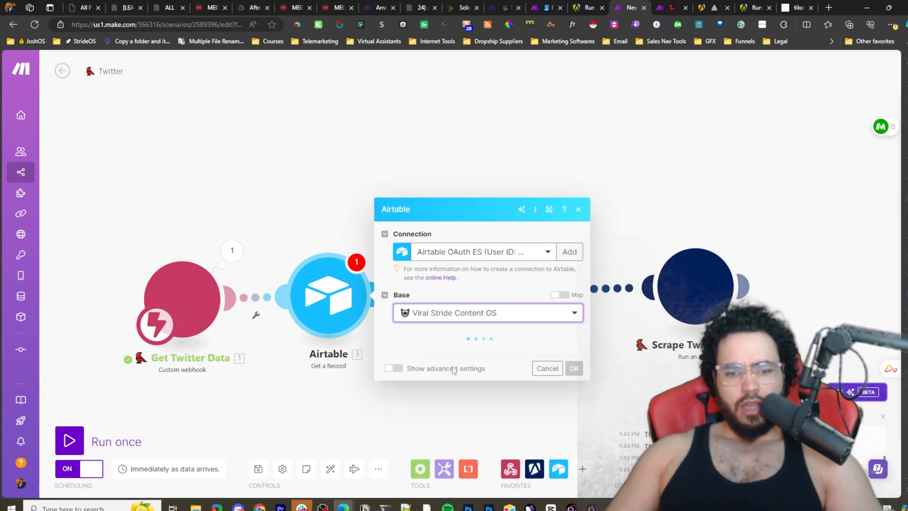
pyautogui.click(423, 351)
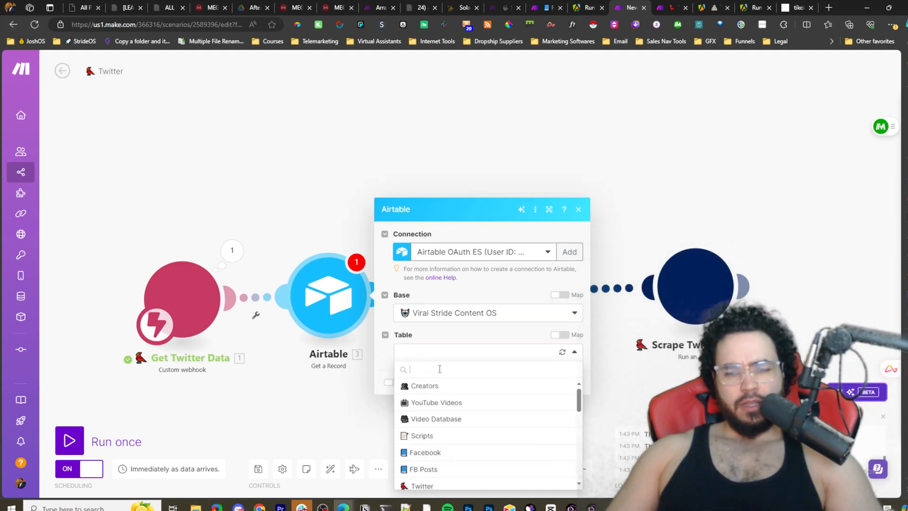
pyautogui.scroll(-3, 453, 403)
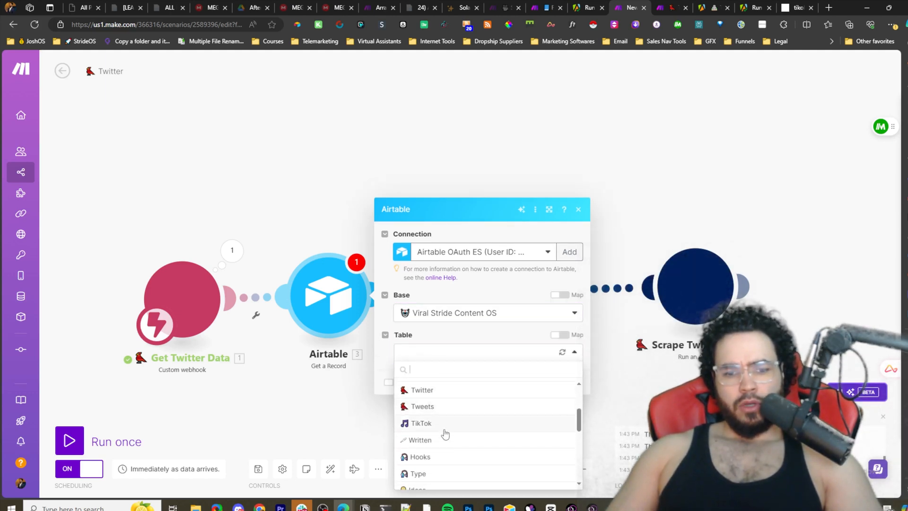
pyautogui.click(423, 391)
pyautogui.click(466, 373)
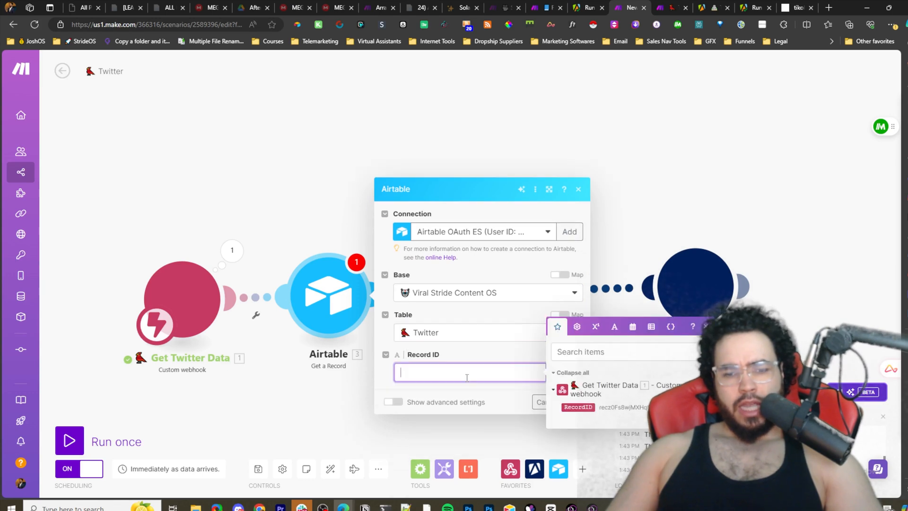
pyautogui.click(578, 407)
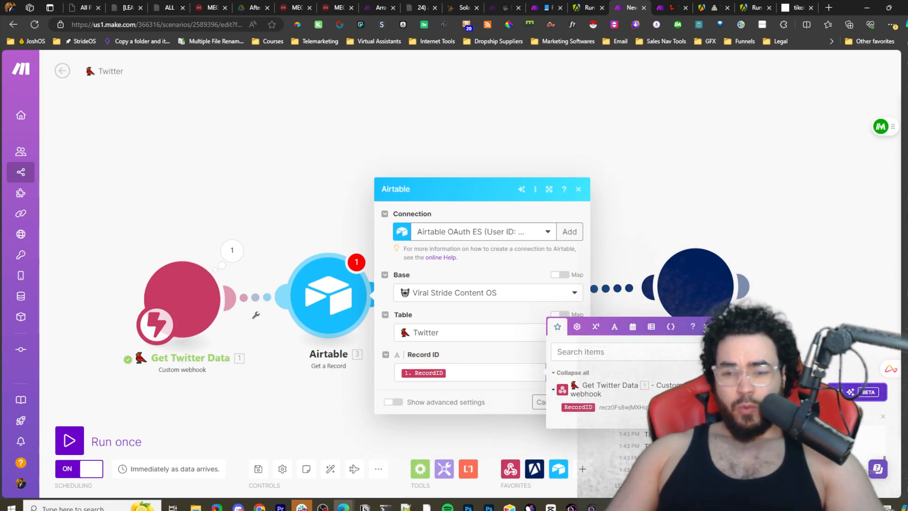
pyautogui.click(577, 403)
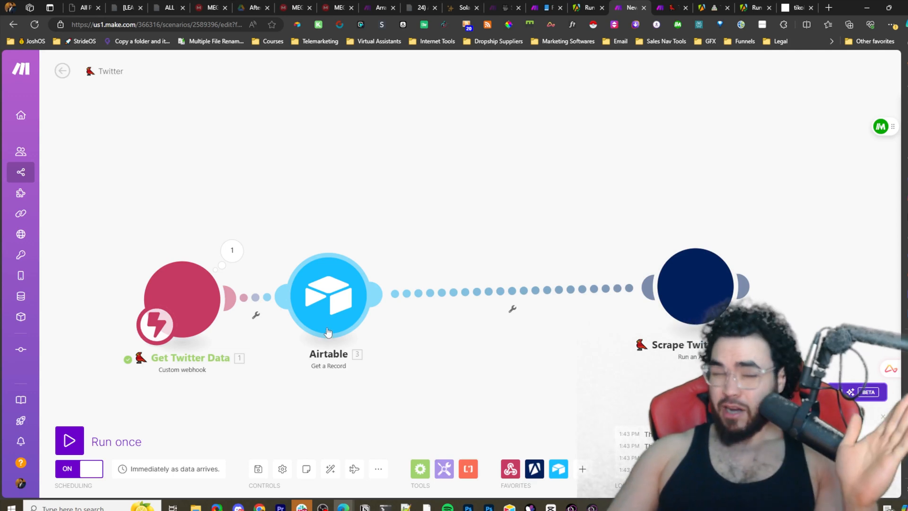
# - Rename the Airtable module as "🔍 Get Record" with the magnifying glass emoji, and auto-align the scenario's modules
pyautogui.moveTo(674, 307); pyautogui.dragTo(487, 300)
pyautogui.click(318, 291)
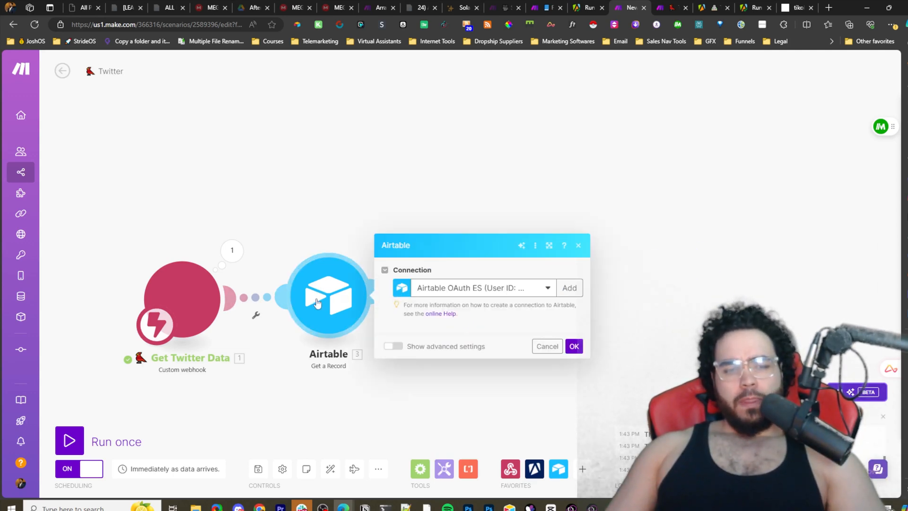
pyautogui.rightClick(321, 316)
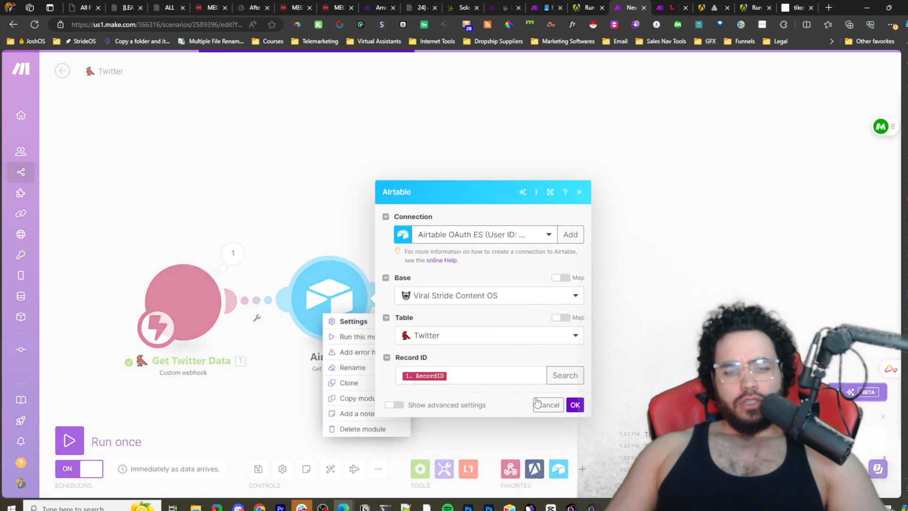
pyautogui.click(379, 377)
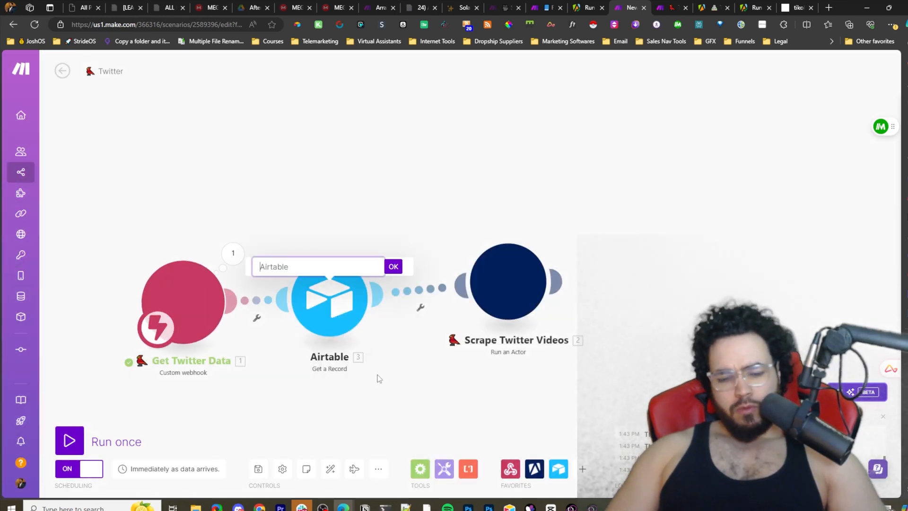
pyautogui.press('super+period')
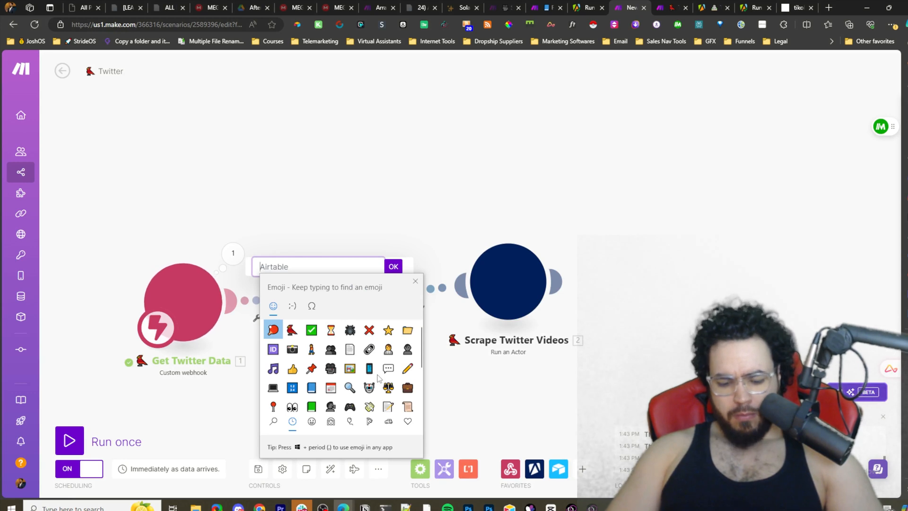
pyautogui.write('magn')
pyautogui.click(311, 329)
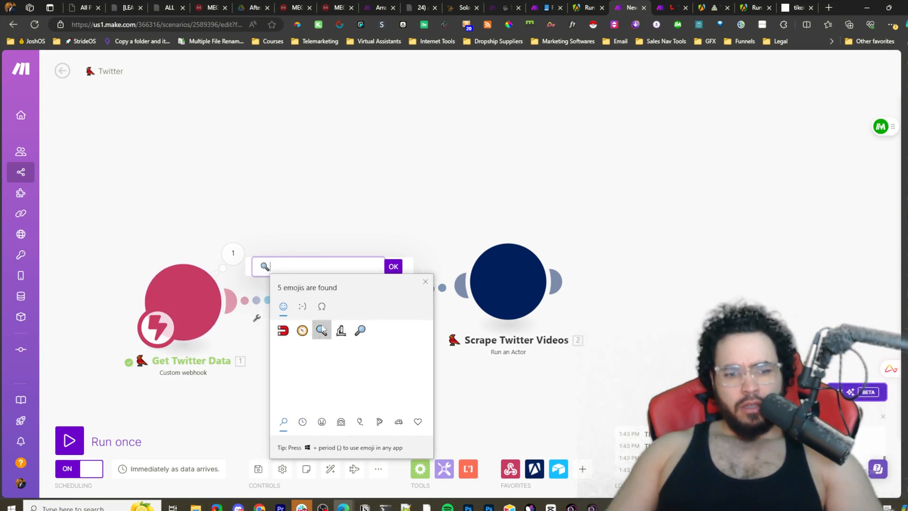
pyautogui.click(415, 281)
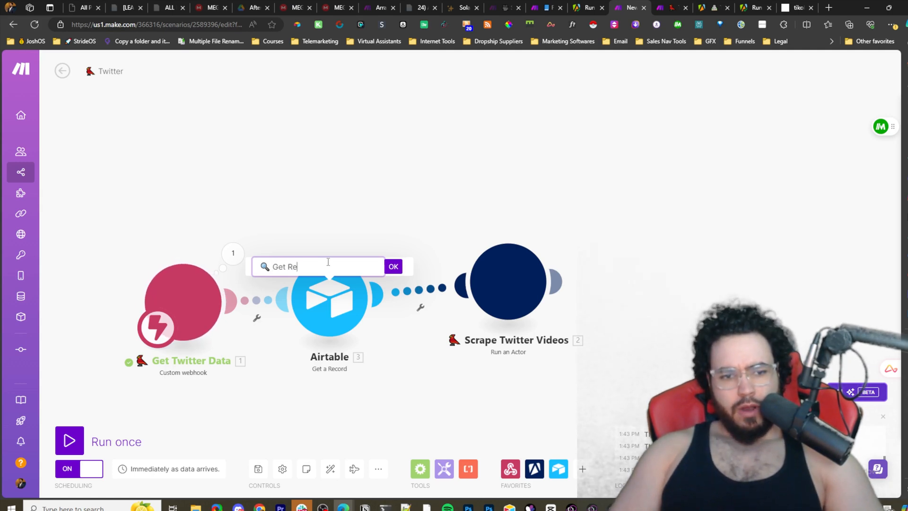
pyautogui.write('Get Record')
pyautogui.press('Return')
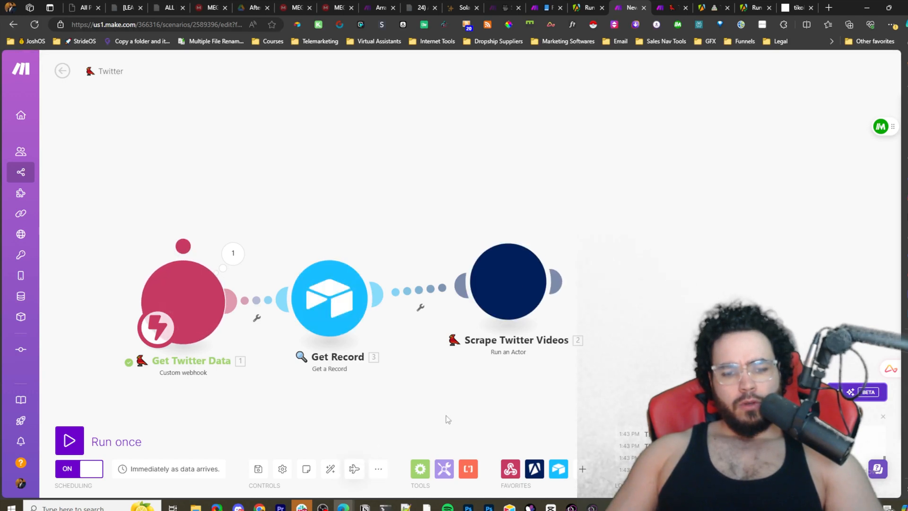
pyautogui.click(331, 468)
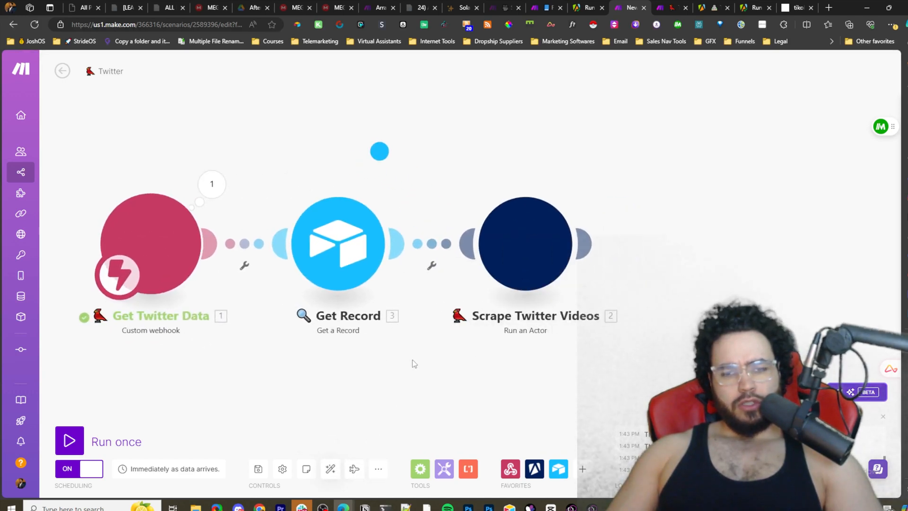
pyautogui.click(514, 235)
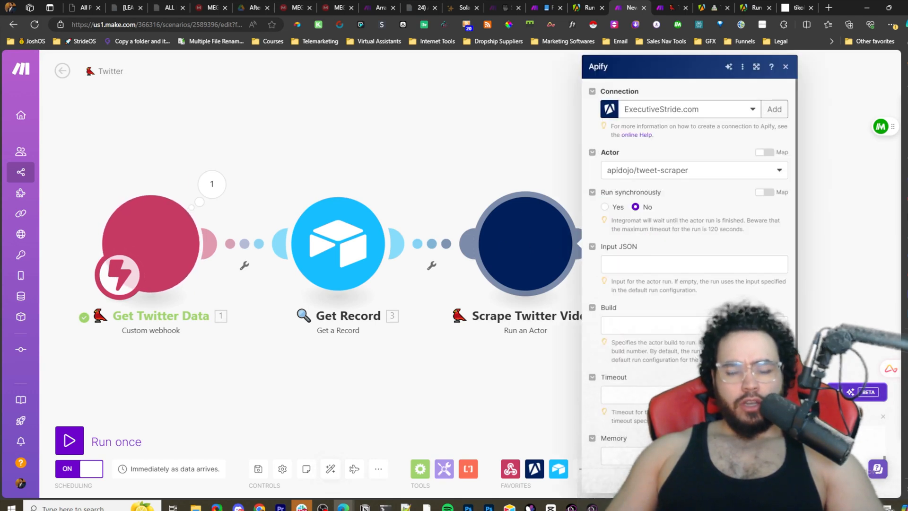
pyautogui.click(532, 319)
pyautogui.click(588, 243)
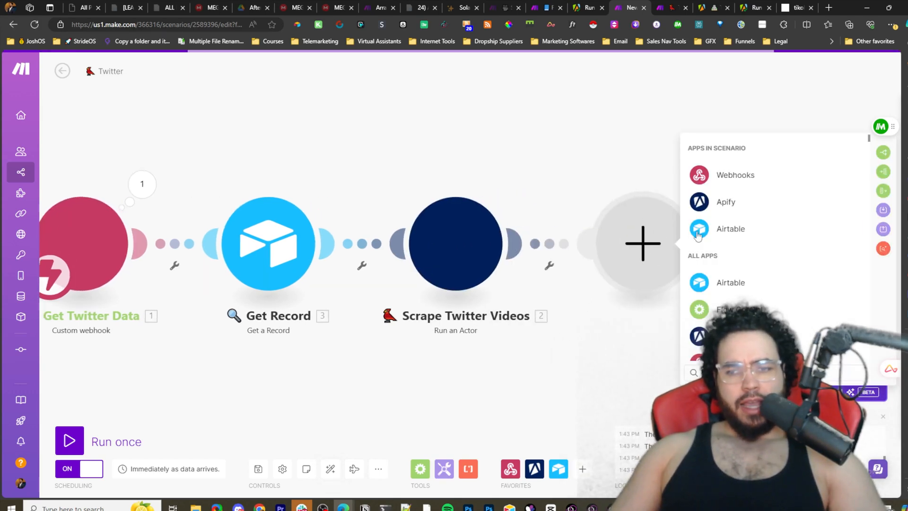
pyautogui.rightClick(631, 249)
pyautogui.click(709, 202)
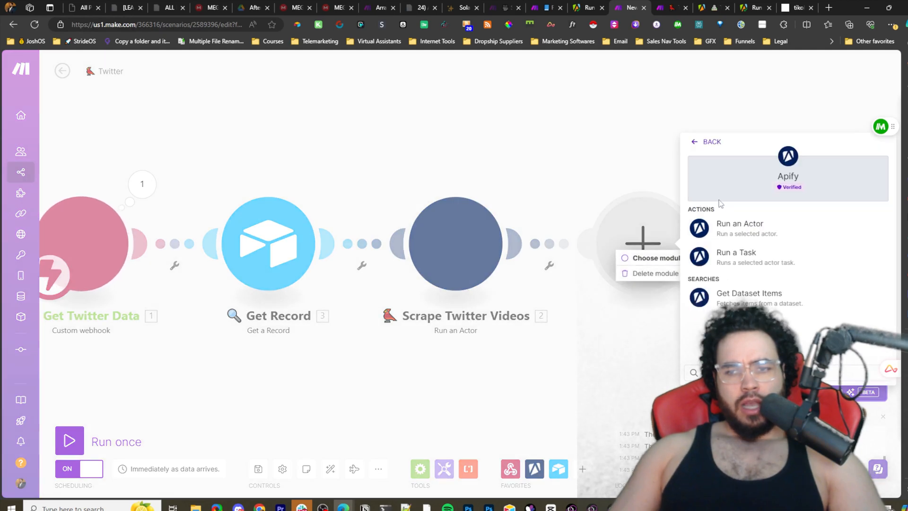
pyautogui.click(739, 228)
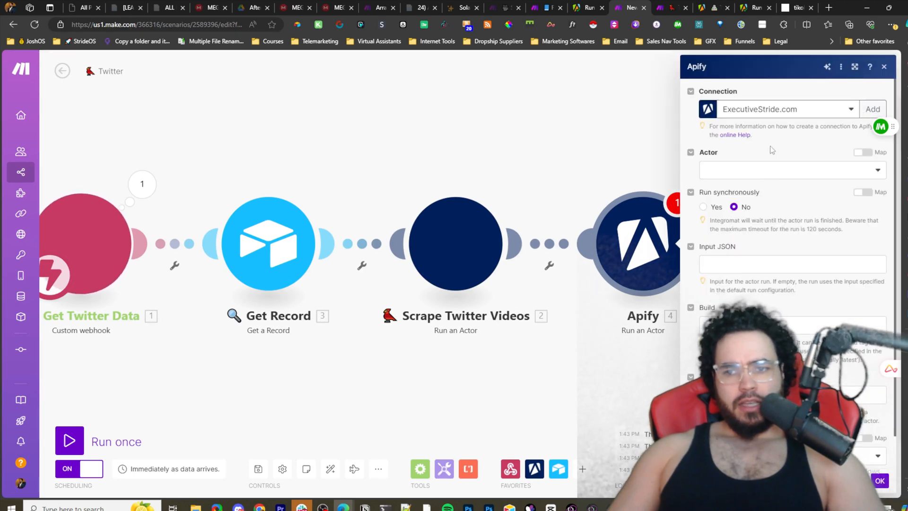
pyautogui.click(759, 169)
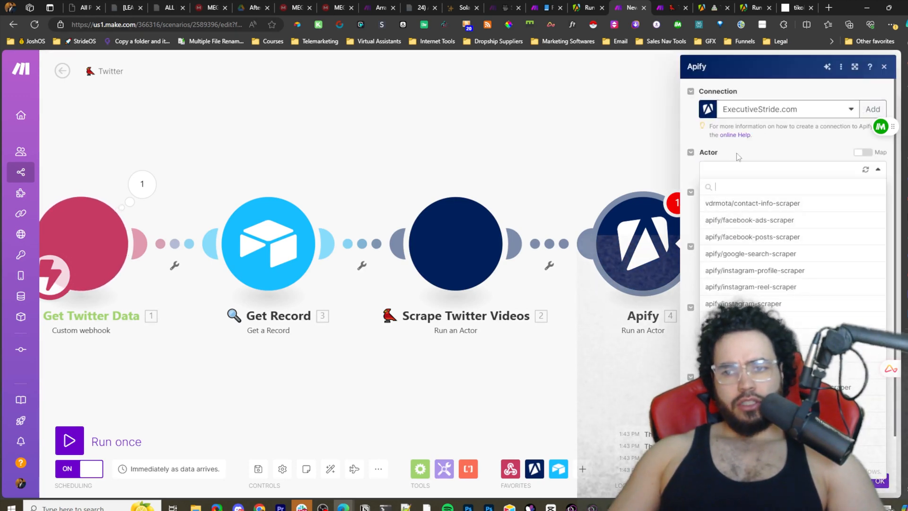
pyautogui.click(736, 152)
pyautogui.click(738, 170)
pyautogui.write('tw')
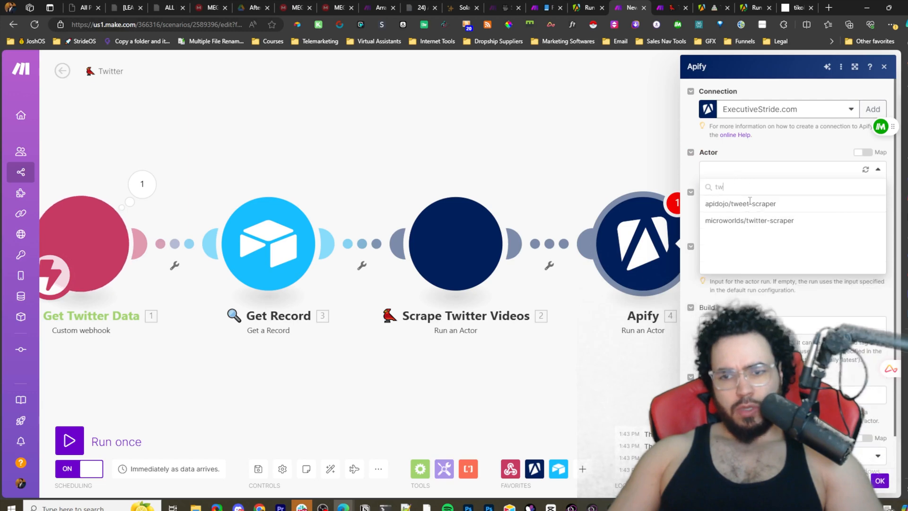
pyautogui.click(648, 274)
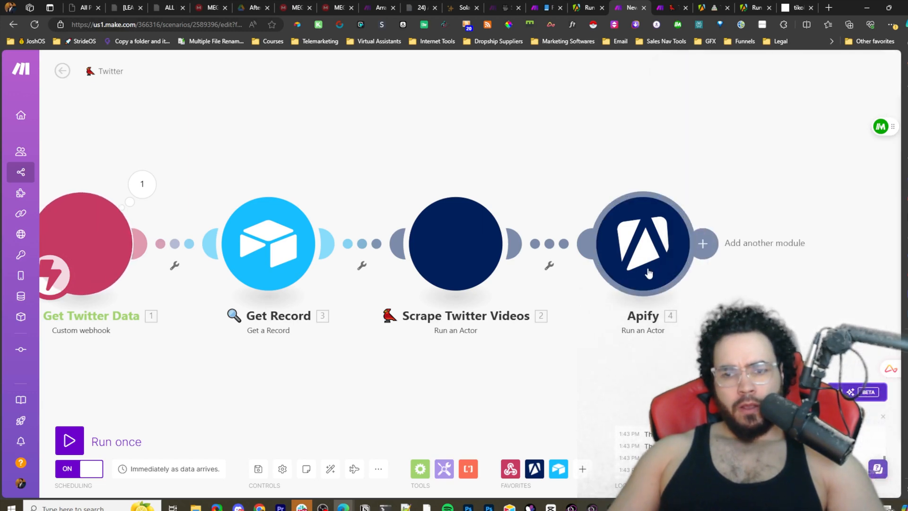
pyautogui.rightClick(648, 273)
pyautogui.click(662, 376)
# - Paste the Tweet Scraper input JSON into the Input JSON of Scrape Twitter Videos, copy it all, and clear it
pyautogui.click(455, 263)
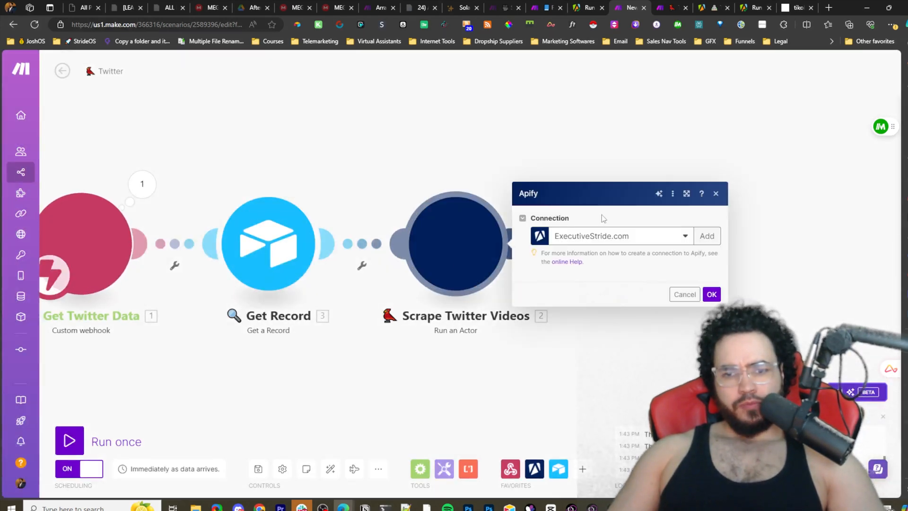
pyautogui.click(587, 266)
pyautogui.hotkey('ctrl', 'v')
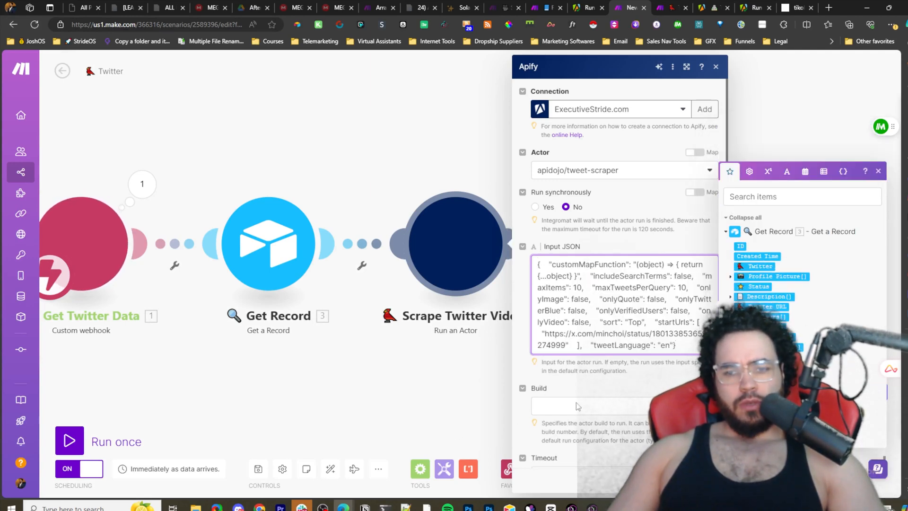
pyautogui.hotkey('ctrl', 'a')
pyautogui.hotkey('ctrl', 'c')
pyautogui.press('BackSpace')
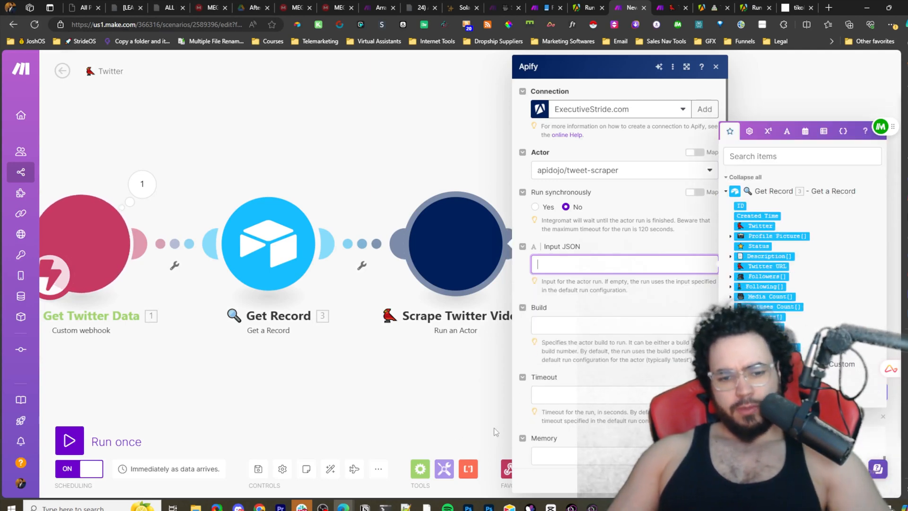
# - Pass the JSON through a ChatGPT message draft to get it with line breaks, and paste that version into the module's Input JSON
pyautogui.moveTo(410, 506)
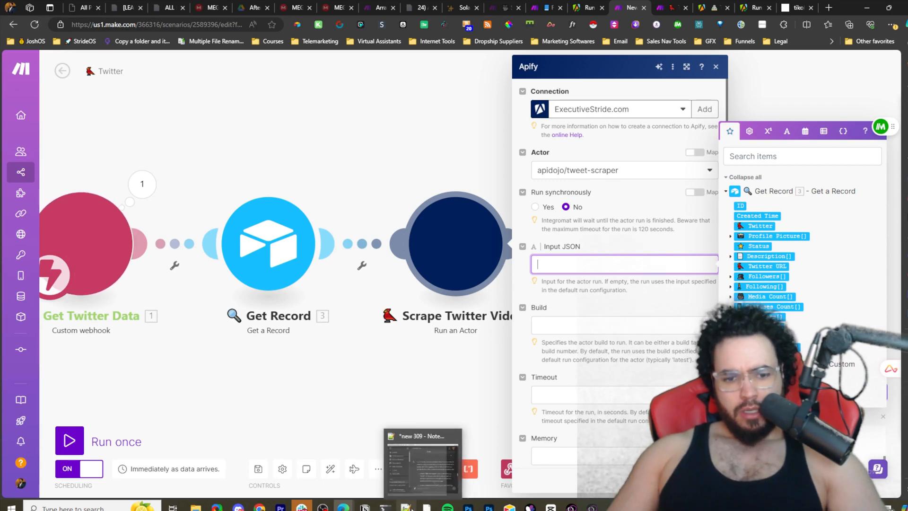
pyautogui.click(427, 506)
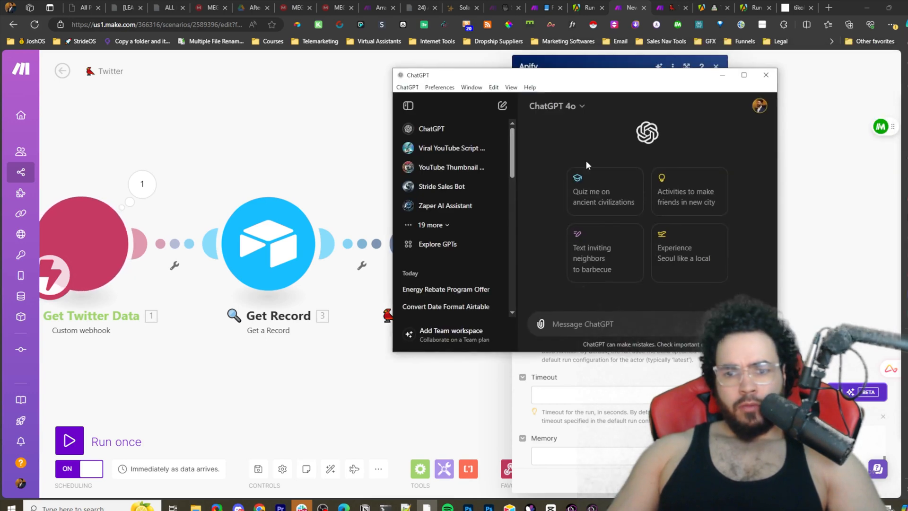
pyautogui.click(578, 312)
pyautogui.hotkey('ctrl', 'v')
pyautogui.hotkey('ctrl', 'a')
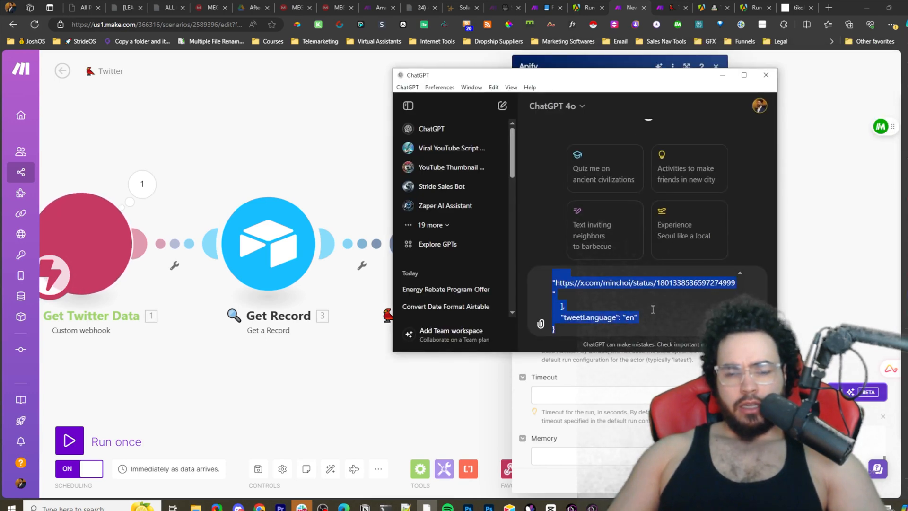
pyautogui.click(727, 77)
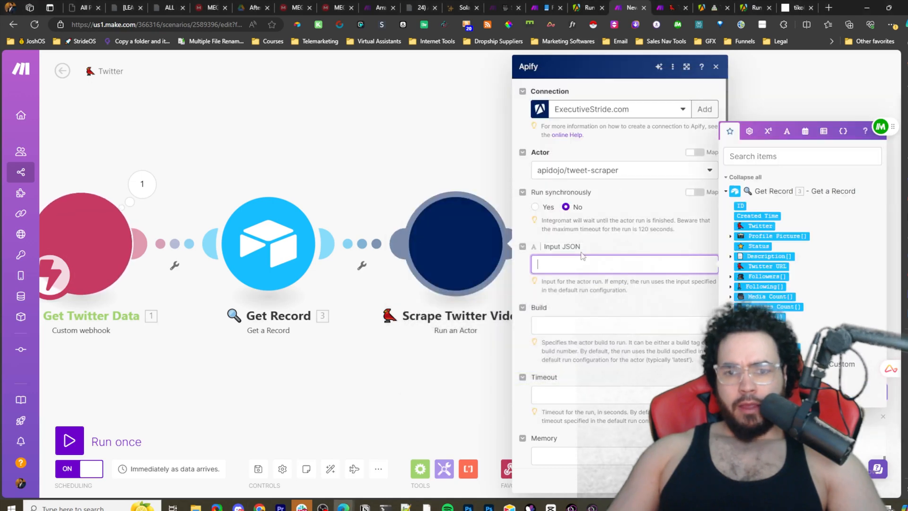
pyautogui.hotkey('ctrl', 'v')
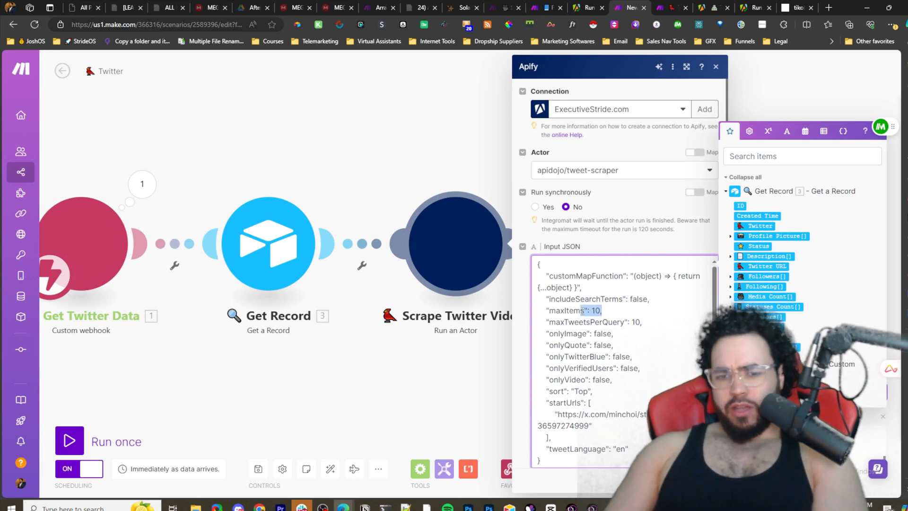
# - Review the maxItems, maxTweetsPerQuery, "only" filters, sort and startUrls entries in the Input JSON
pyautogui.click(581, 313)
pyautogui.moveTo(582, 313); pyautogui.dragTo(612, 322)
pyautogui.click(641, 321)
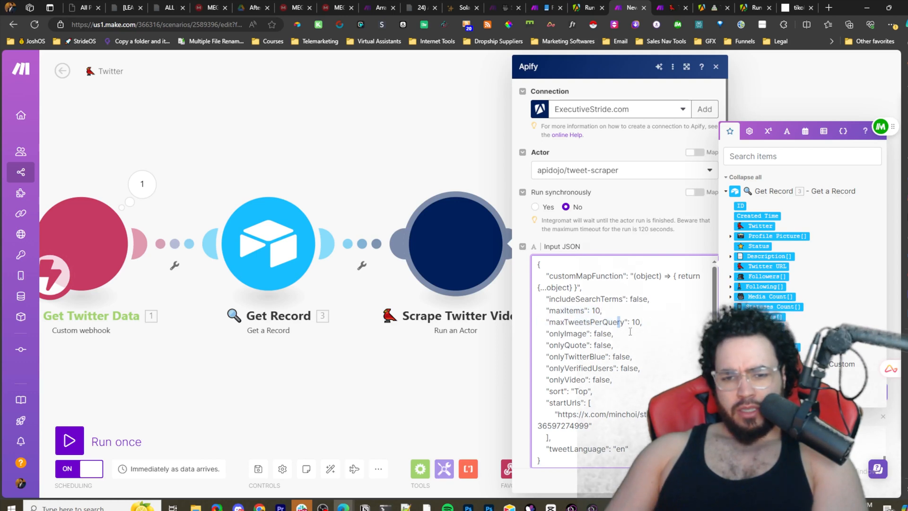
pyautogui.moveTo(542, 334); pyautogui.dragTo(641, 369)
pyautogui.click(612, 386)
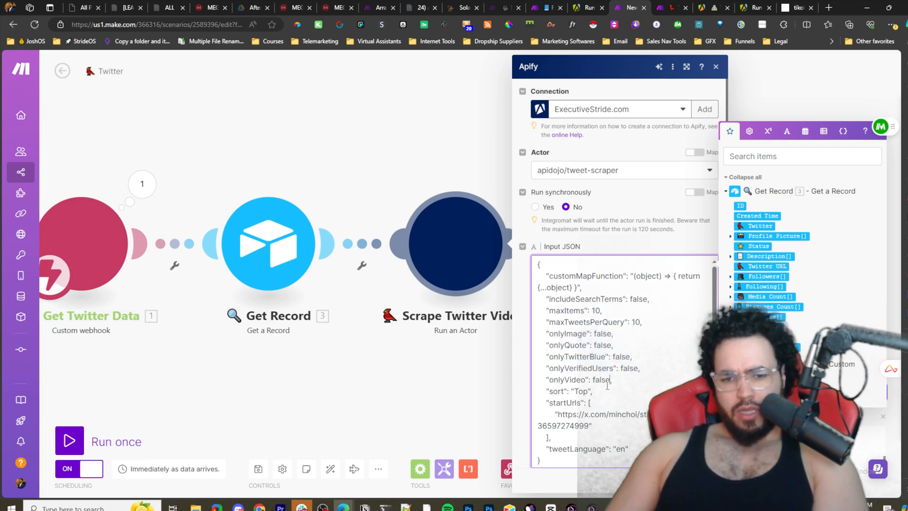
pyautogui.moveTo(561, 391); pyautogui.dragTo(590, 418)
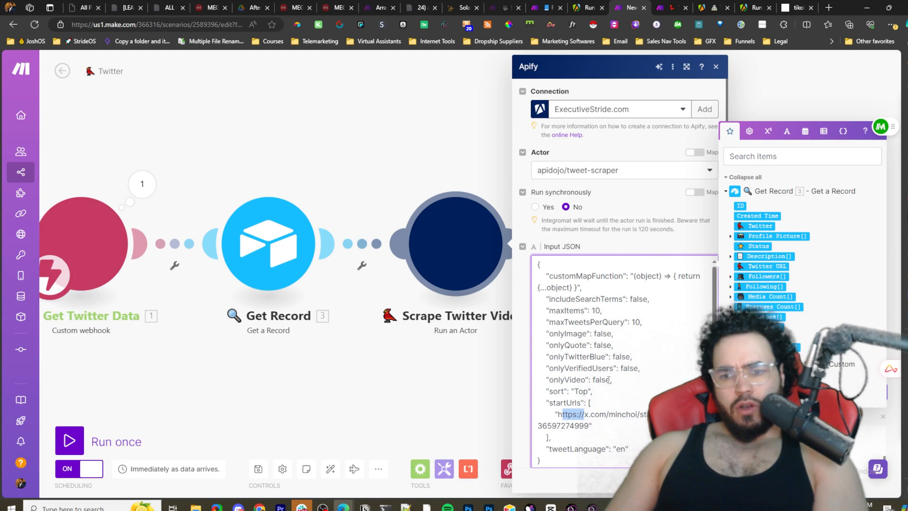
pyautogui.click(591, 424)
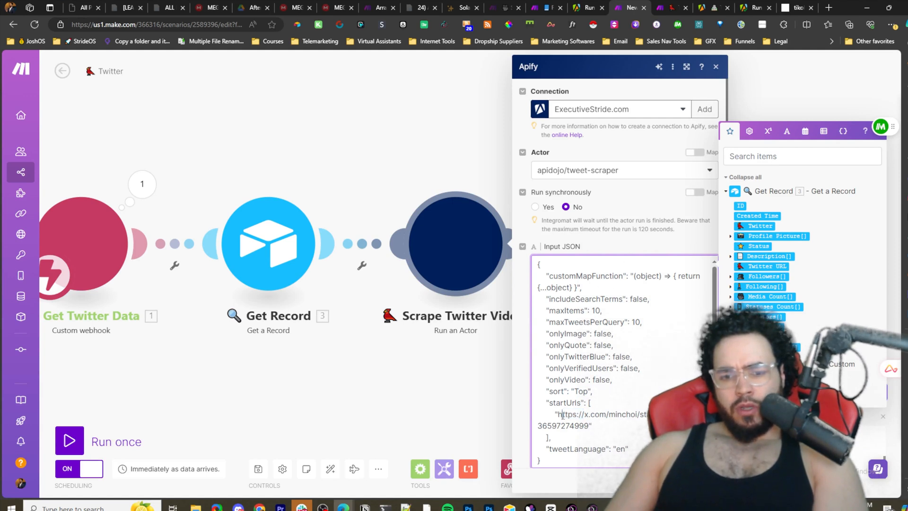
# - Replace the fixed link in startUrls with the Twitter URL value from Get Record, and save the module
pyautogui.moveTo(558, 415); pyautogui.dragTo(590, 425)
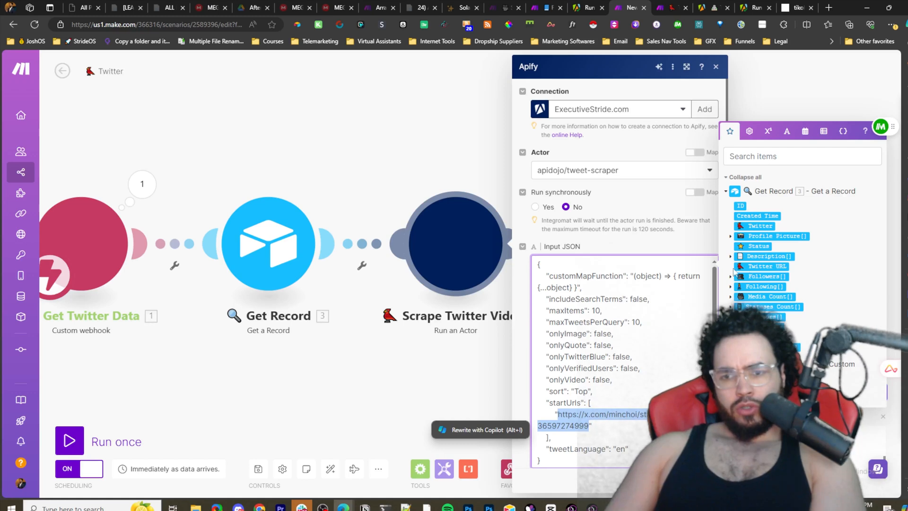
pyautogui.moveTo(756, 266); pyautogui.dragTo(698, 333)
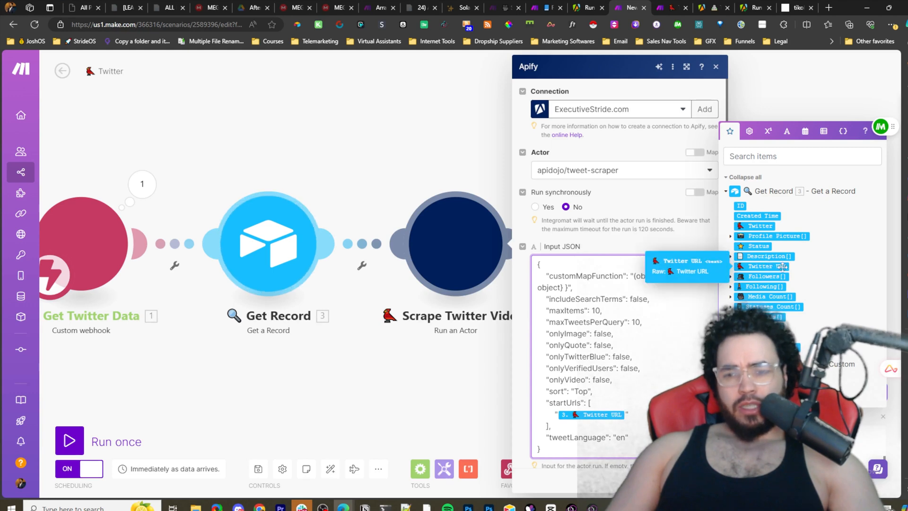
pyautogui.click(642, 414)
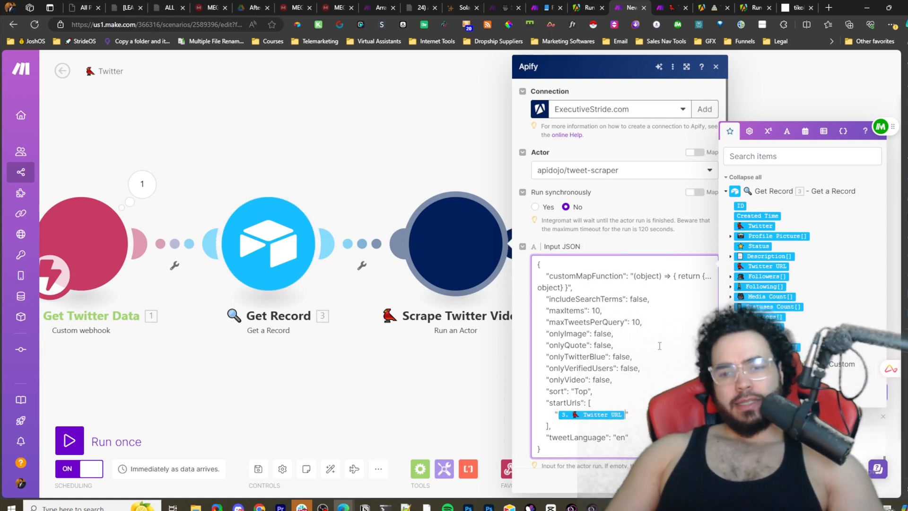
pyautogui.click(786, 263)
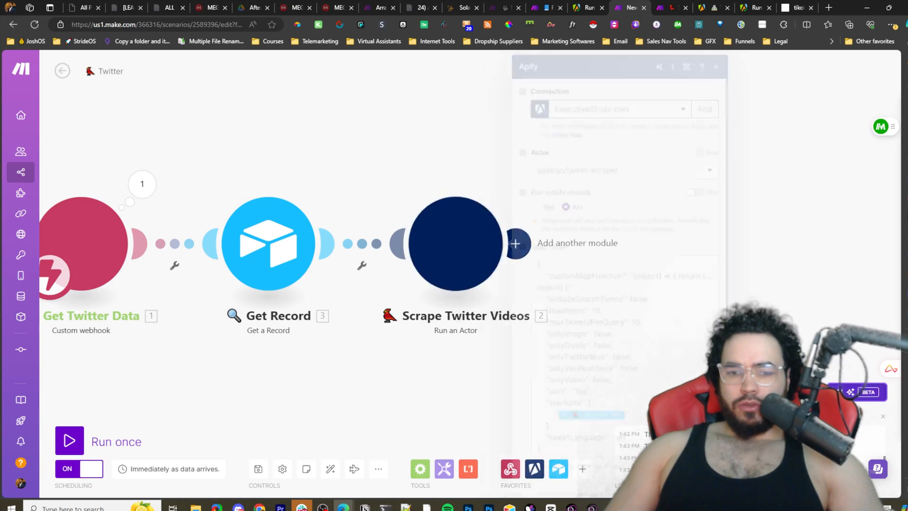
# - Switch to Airtable and insert a new field of type Number before Description in the Twitter table
pyautogui.hotkey('alt', 'Tab')
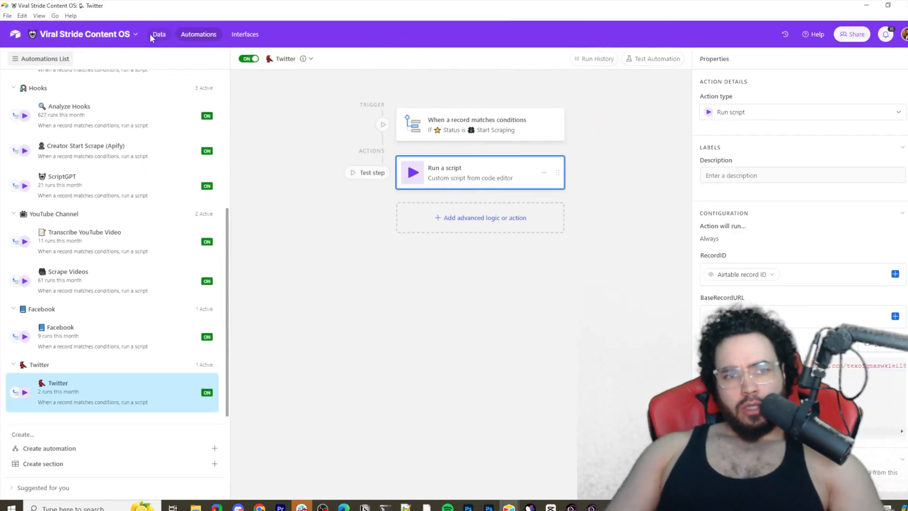
pyautogui.click(152, 37)
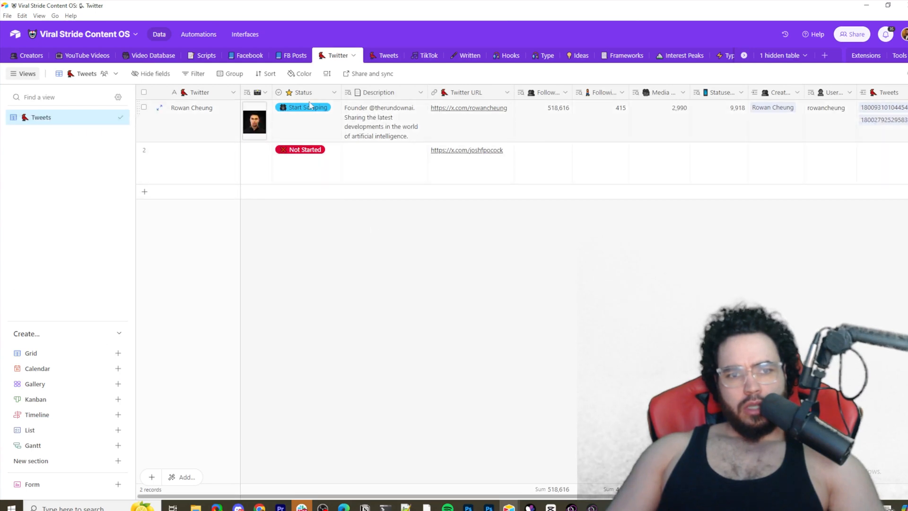
pyautogui.rightClick(373, 93)
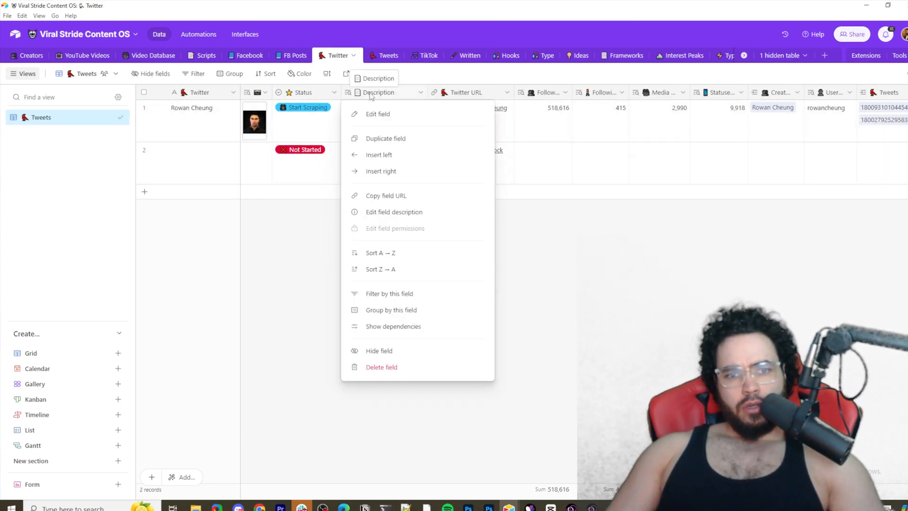
pyautogui.click(390, 156)
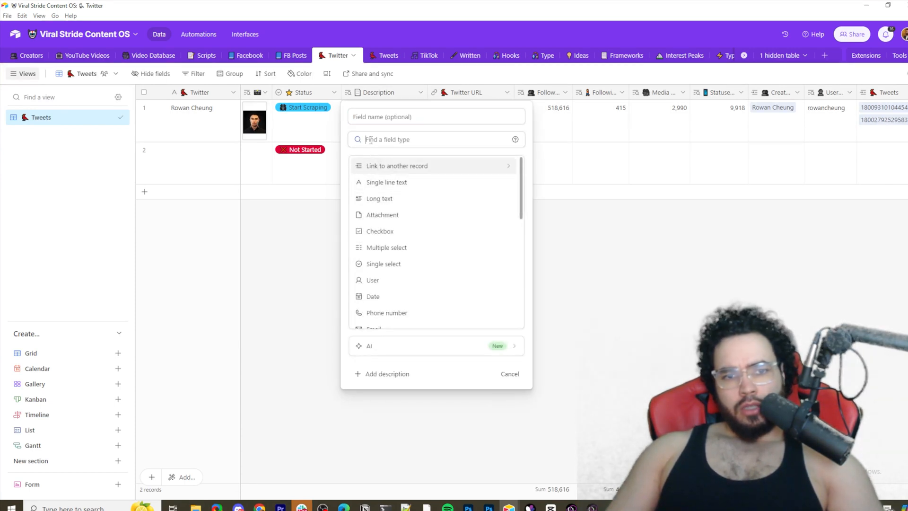
pyautogui.write('nu,m')
pyautogui.press('BackSpace')
pyautogui.press('BackSpace')
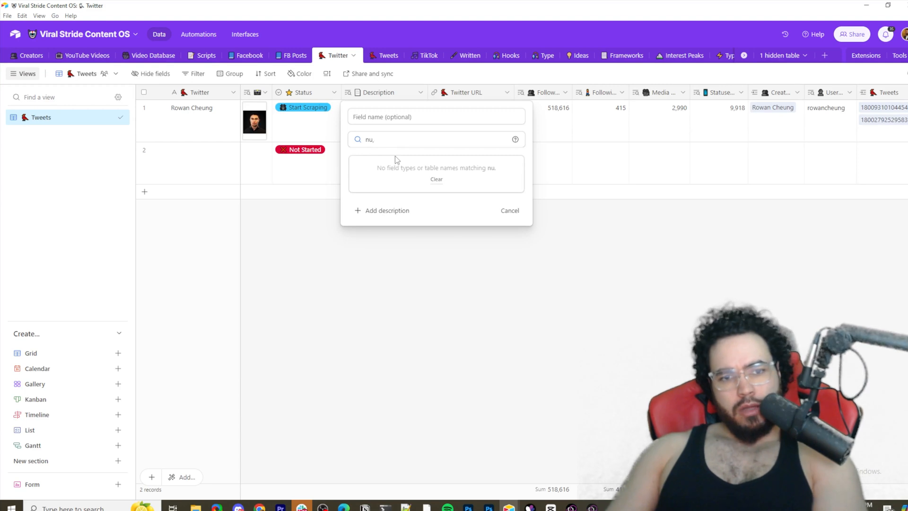
pyautogui.write('m')
pyautogui.click(398, 166)
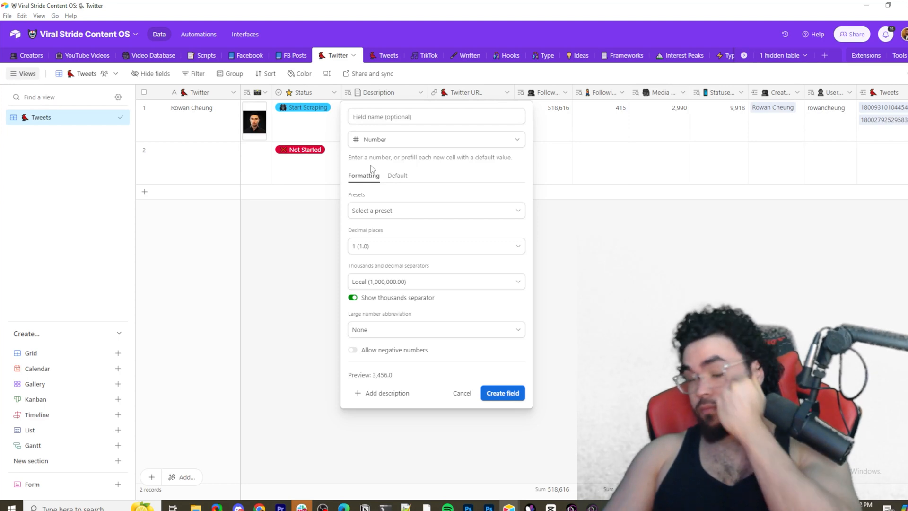
# - Name the new number field "🔢 Max Items", matching the scraper's maxItems input, and create the field
pyautogui.click(373, 116)
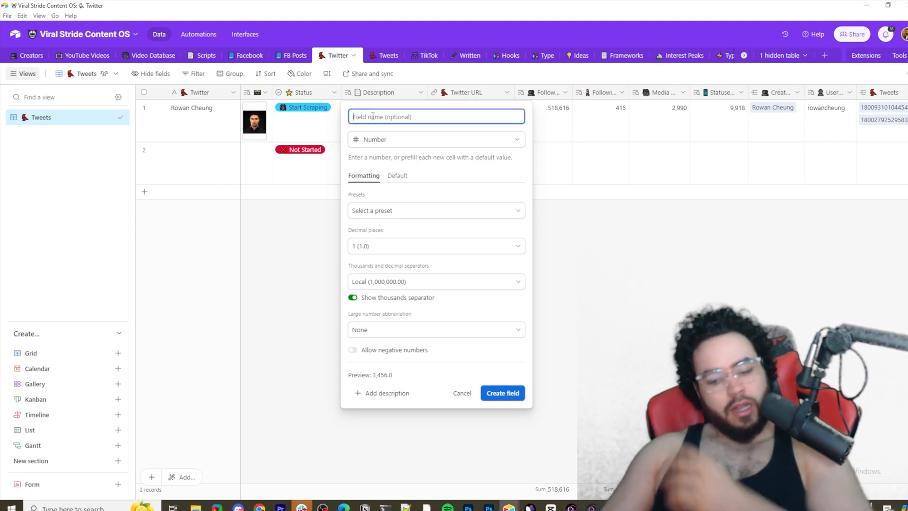
pyautogui.press('super+period')
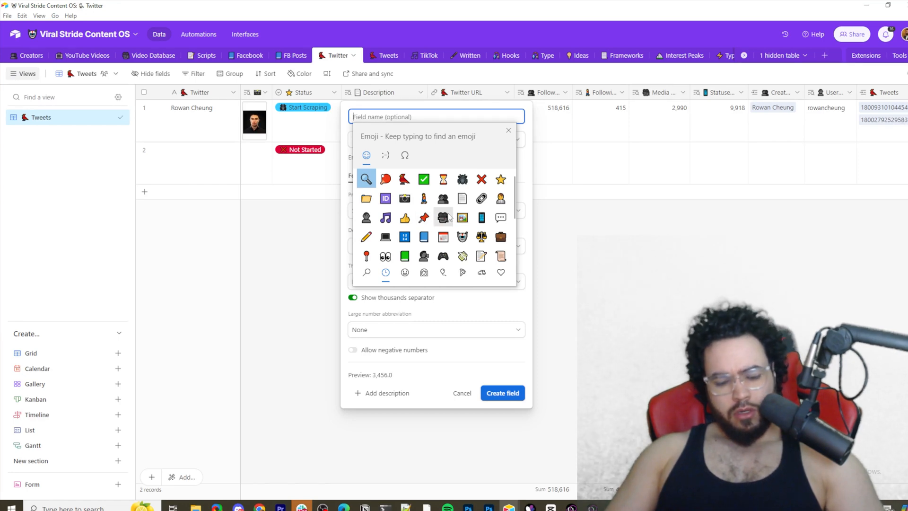
pyautogui.write('#')
pyautogui.press('BackSpace')
pyautogui.write('1')
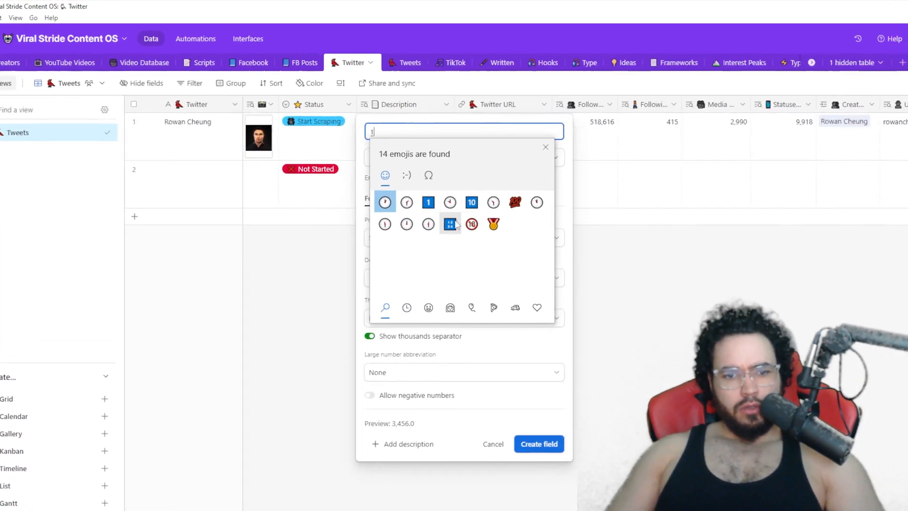
pyautogui.click(450, 224)
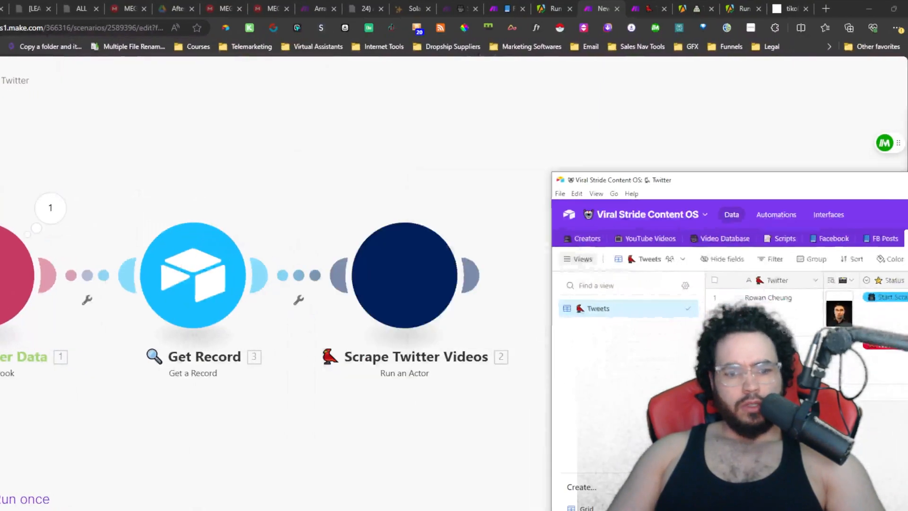
pyautogui.click(405, 292)
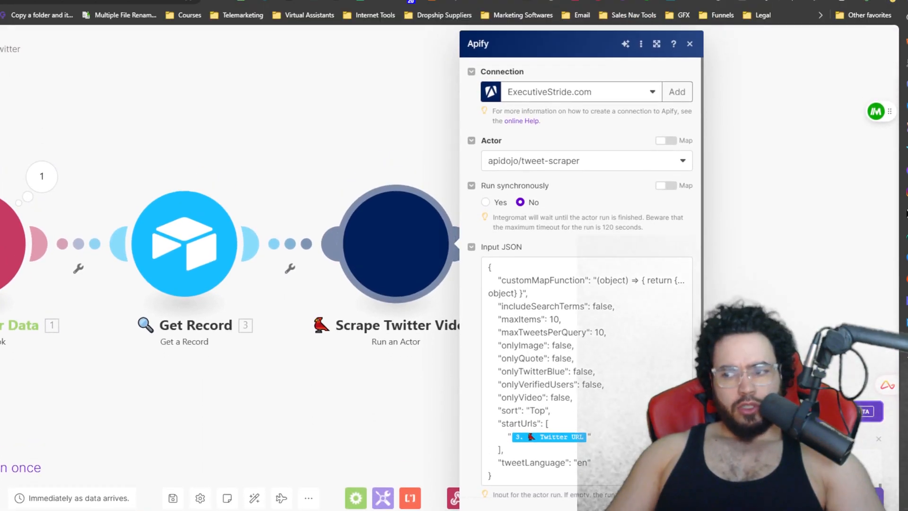
pyautogui.hotkey('alt', 'Tab')
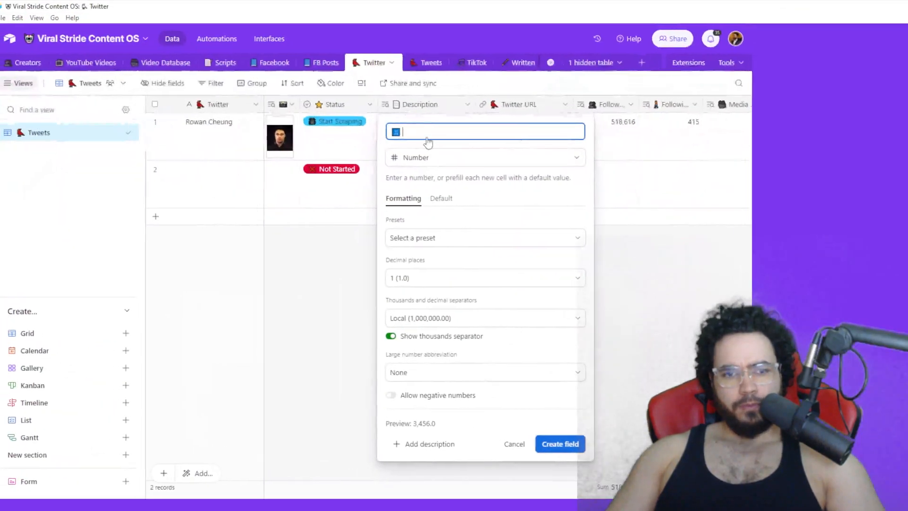
pyautogui.write('mA')
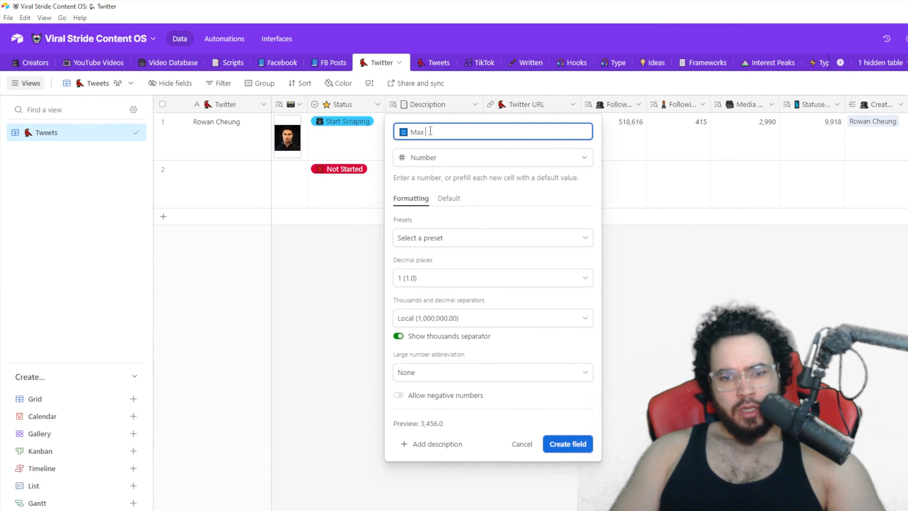
pyautogui.press('Return')
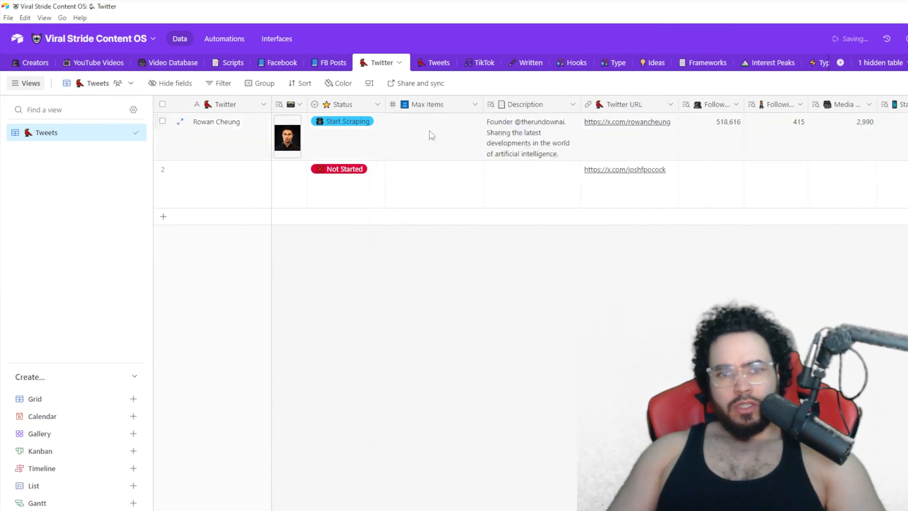
# - Edit the Max Items field to use 0 decimal places without a thousands separator, and save it
pyautogui.click(450, 104)
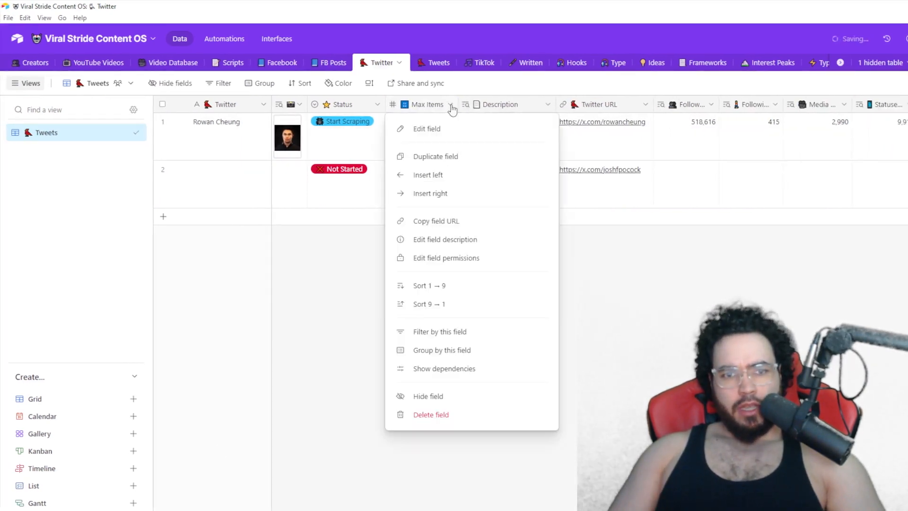
pyautogui.click(423, 107)
pyautogui.doubleClick(424, 108)
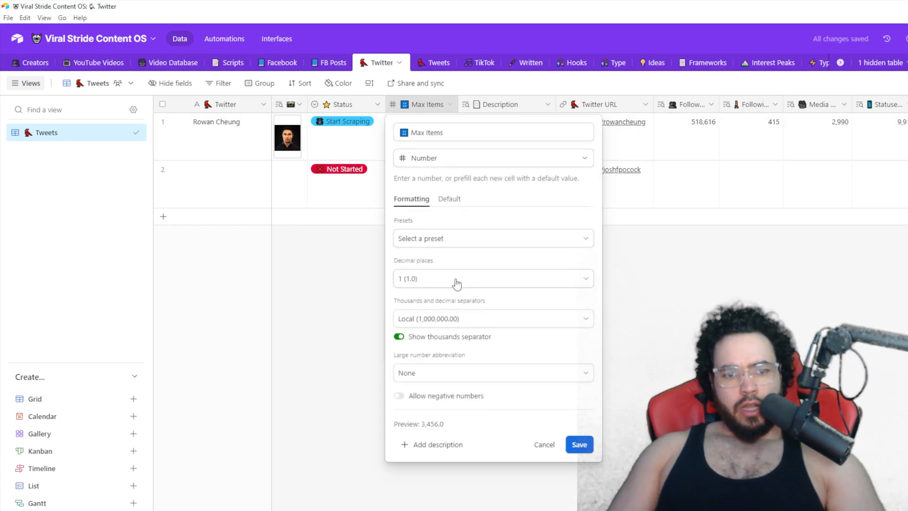
pyautogui.click(456, 279)
pyautogui.click(460, 294)
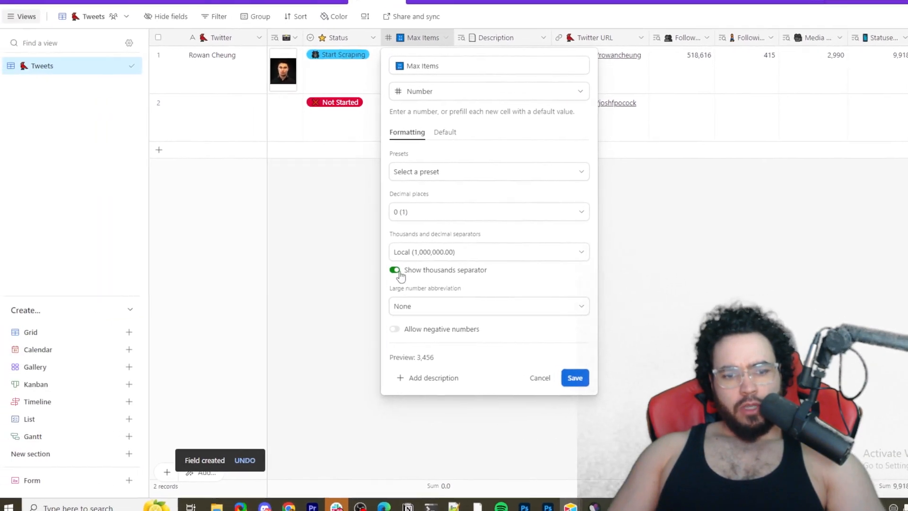
pyautogui.click(371, 270)
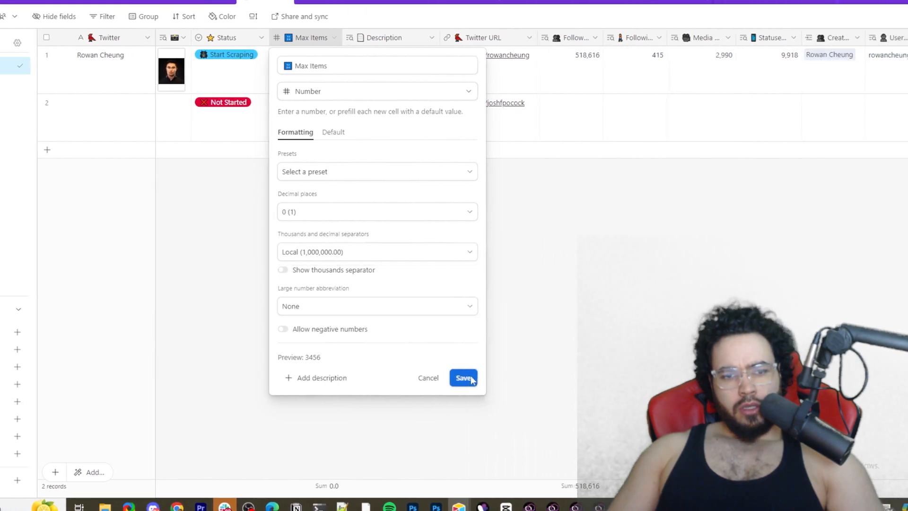
pyautogui.click(463, 377)
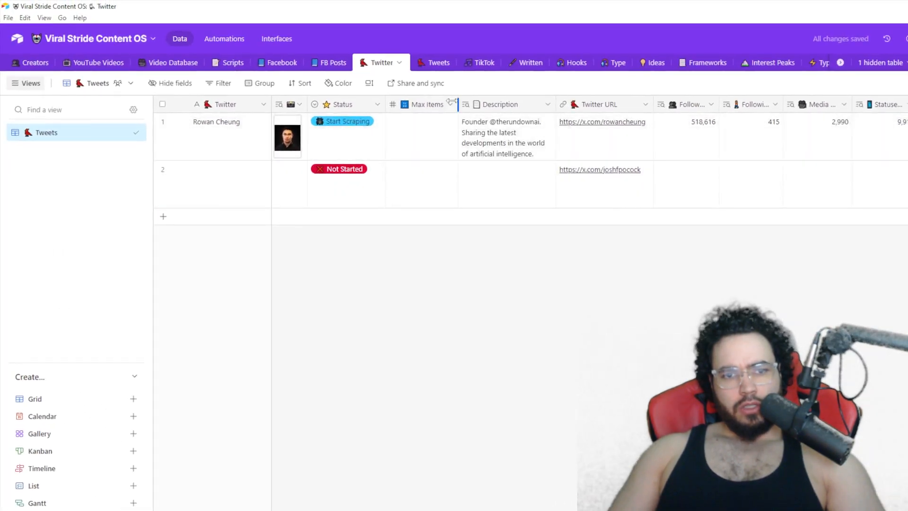
# - Narrow the Max Items column slightly and enter 10 as the second record's Max Items value
pyautogui.moveTo(451, 101); pyautogui.dragTo(449, 101)
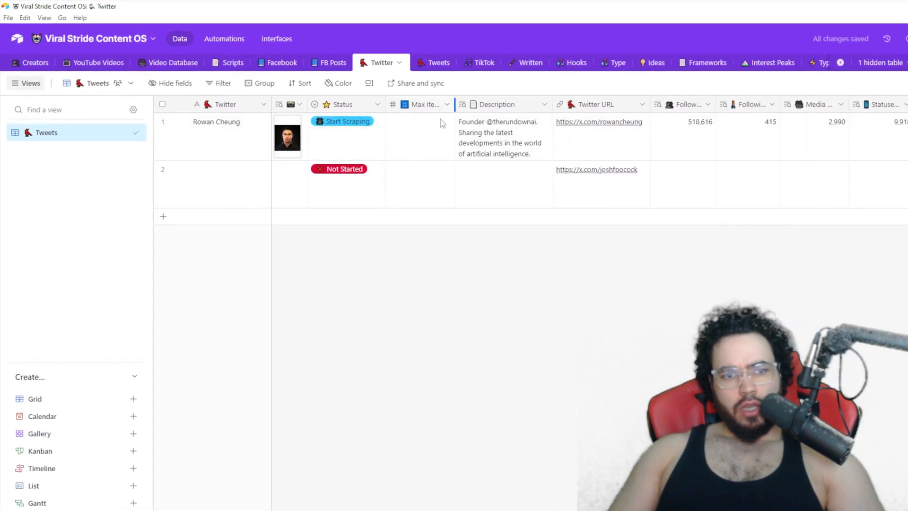
pyautogui.click(427, 188)
pyautogui.click(430, 190)
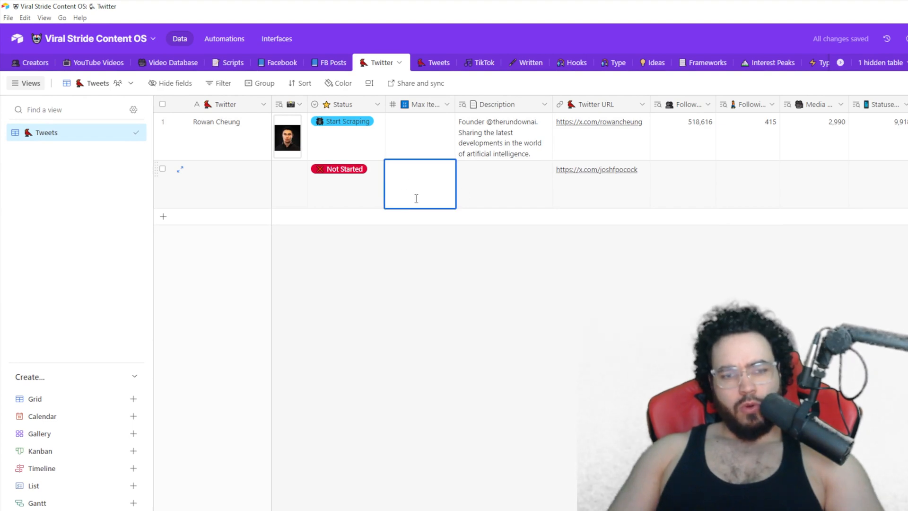
pyautogui.write('10')
pyautogui.click(399, 219)
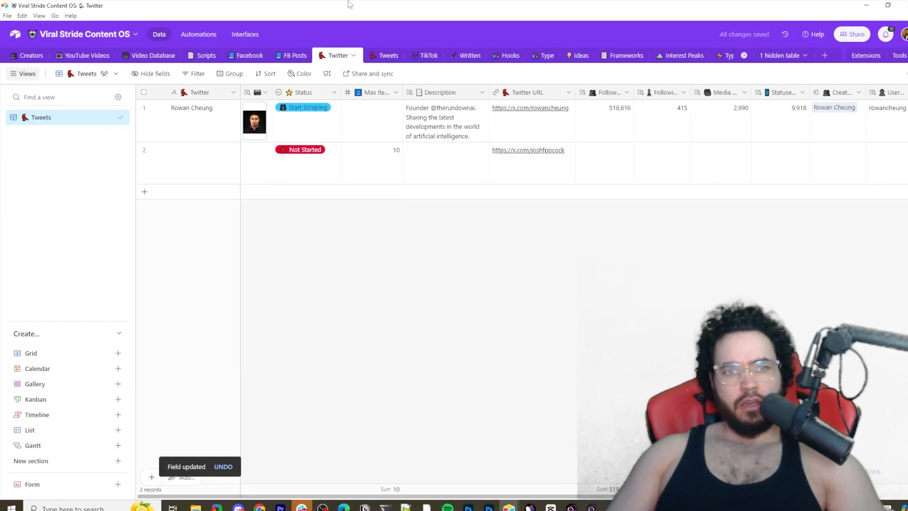
# - Add a Formula field at the end of the Twitter table with the formula RECORD_ID()
pyautogui.moveTo(615, 5); pyautogui.dragTo(503, 36)
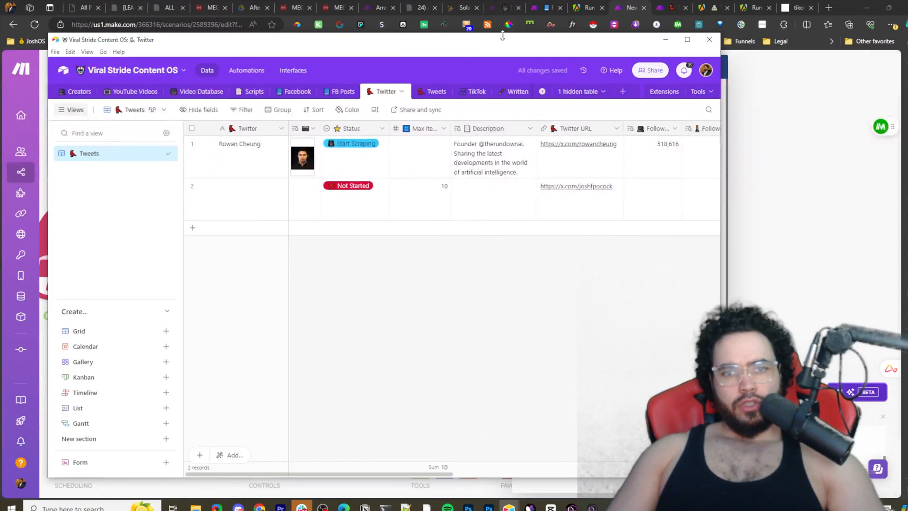
pyautogui.doubleClick(503, 38)
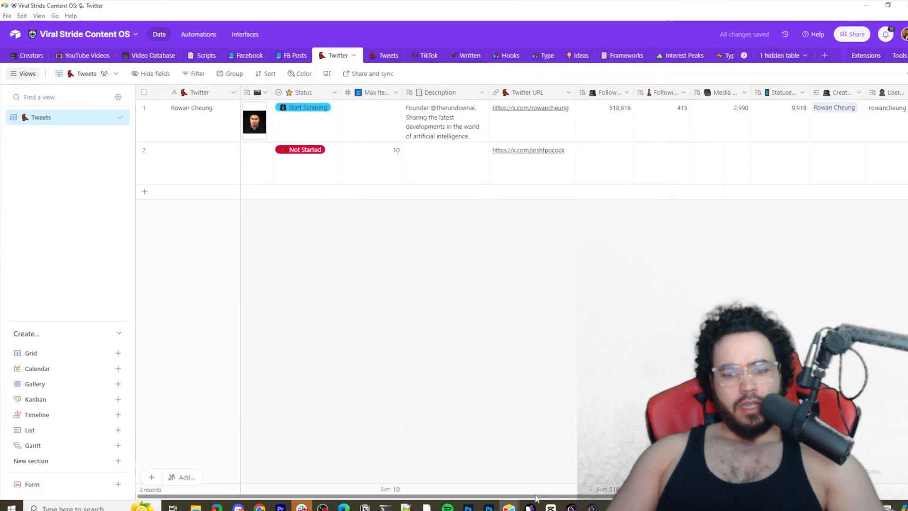
pyautogui.moveTo(535, 496); pyautogui.dragTo(761, 496)
pyautogui.click(870, 92)
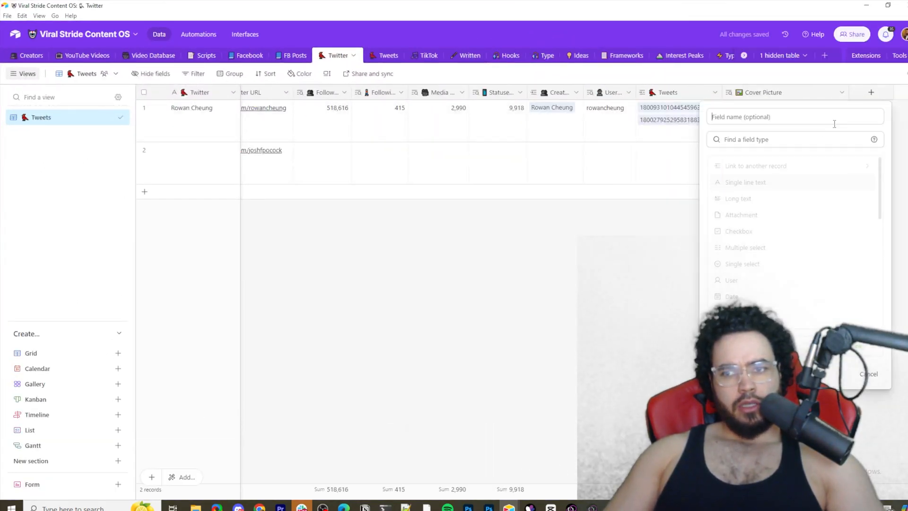
pyautogui.click(738, 139)
pyautogui.write('fo')
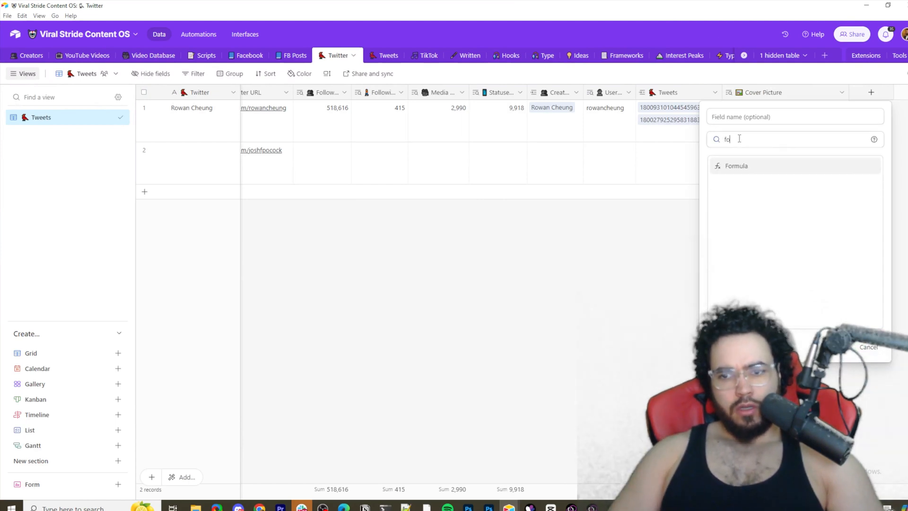
pyautogui.click(740, 164)
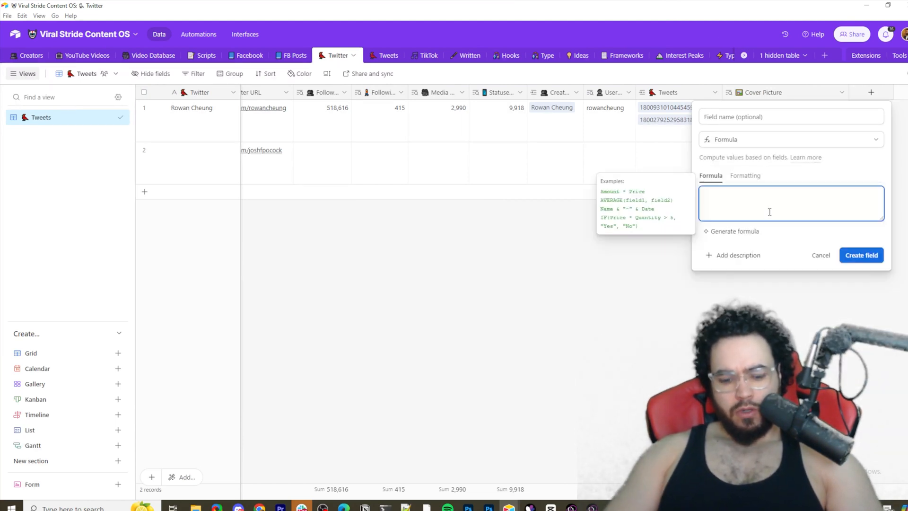
pyautogui.write('record')
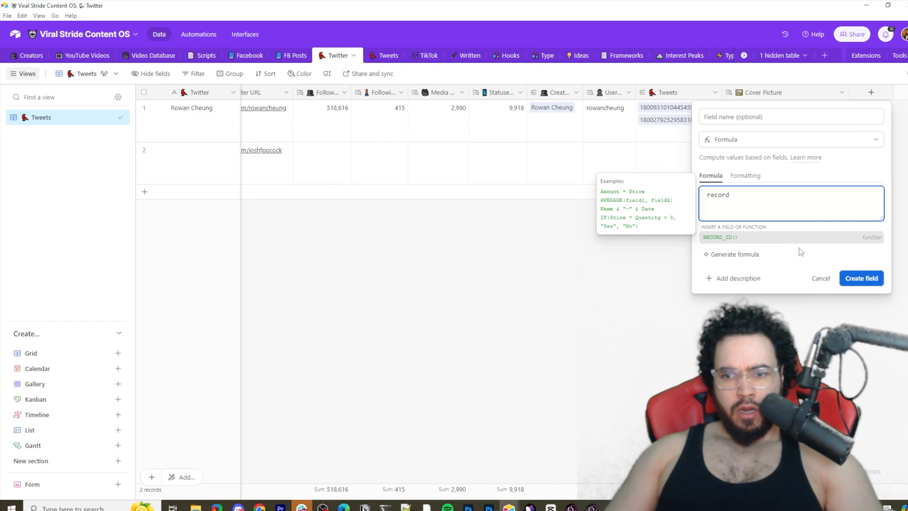
pyautogui.click(787, 236)
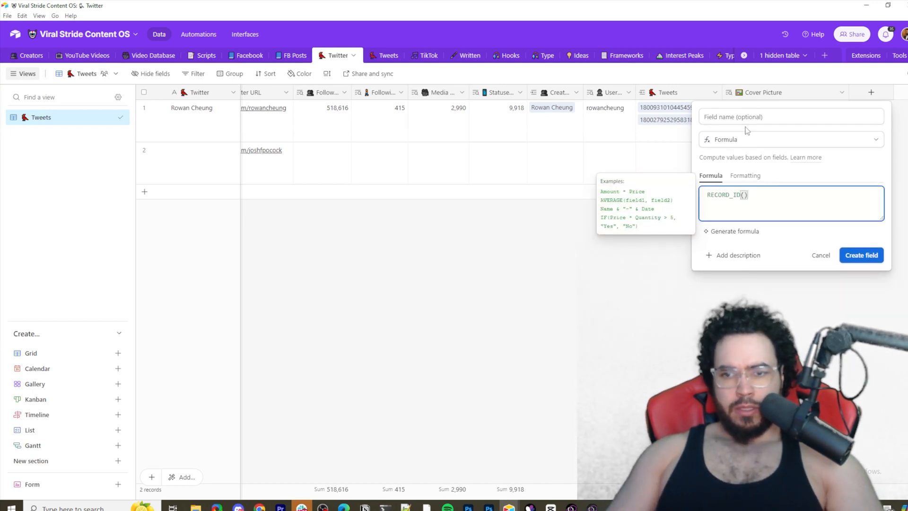
# - Name the formula field "🆔 Record ID" and create it
pyautogui.click(745, 118)
pyautogui.press('super+period')
pyautogui.write('id')
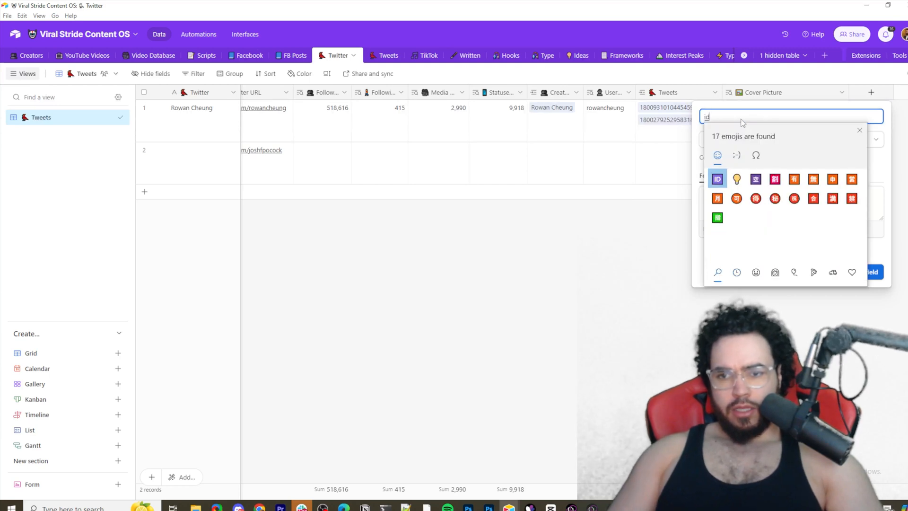
pyautogui.click(717, 179)
pyautogui.click(859, 130)
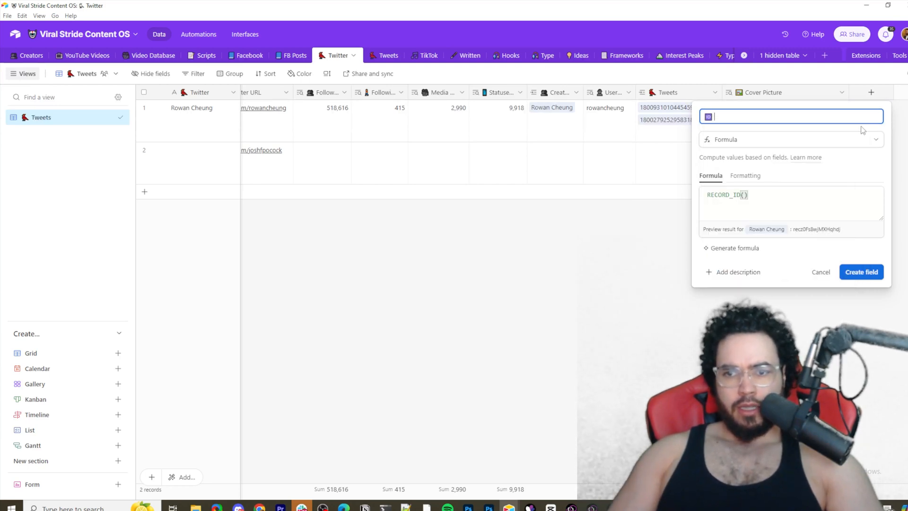
pyautogui.write('Record I')
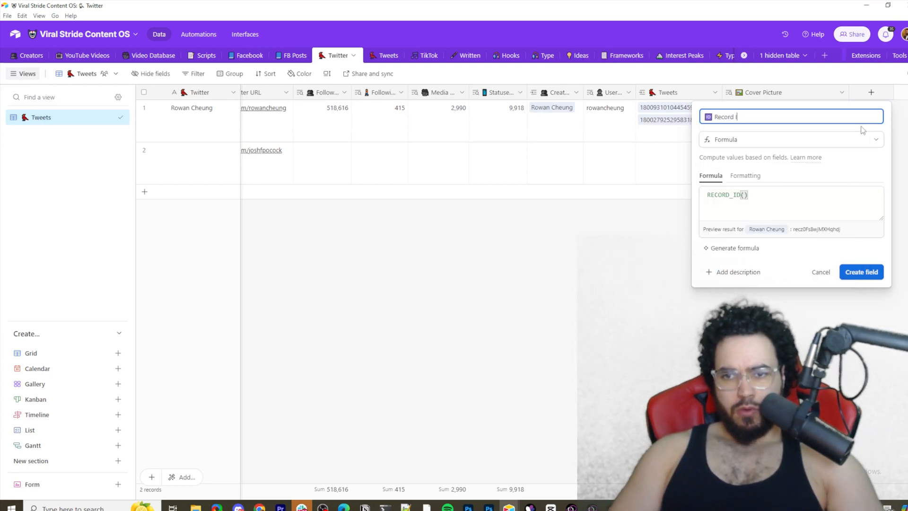
pyautogui.write('D')
pyautogui.press('Return')
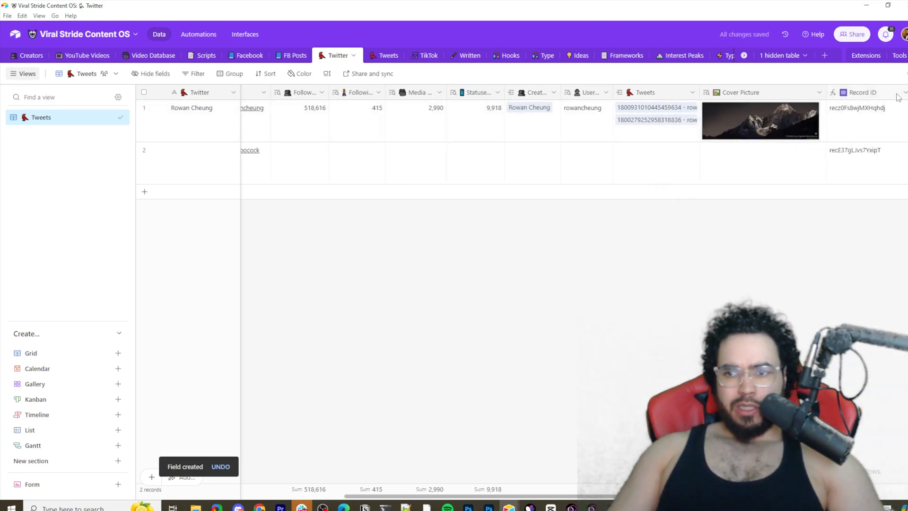
# - Copy the second record's Record ID, switch back to the Make scenario and close the Apify module's settings
pyautogui.click(825, 172)
pyautogui.click(850, 166)
pyautogui.click(851, 166)
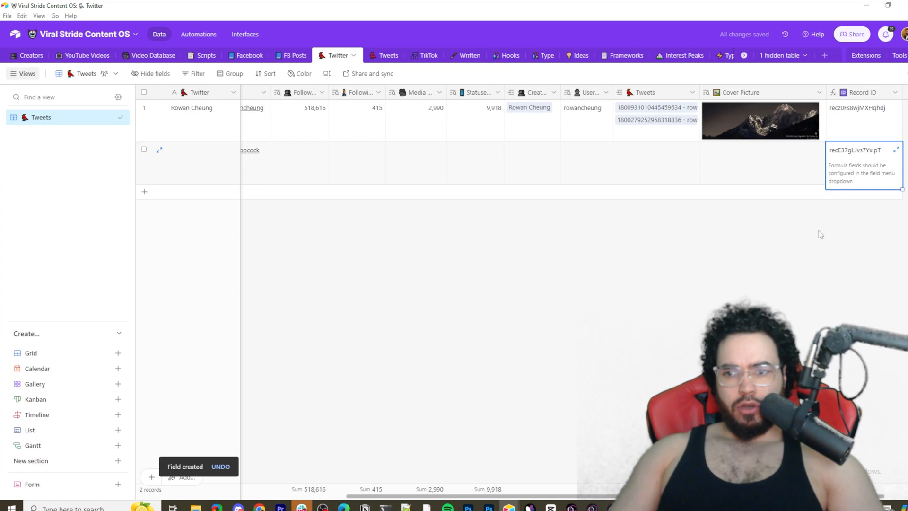
pyautogui.moveTo(717, 15); pyautogui.dragTo(907, 15)
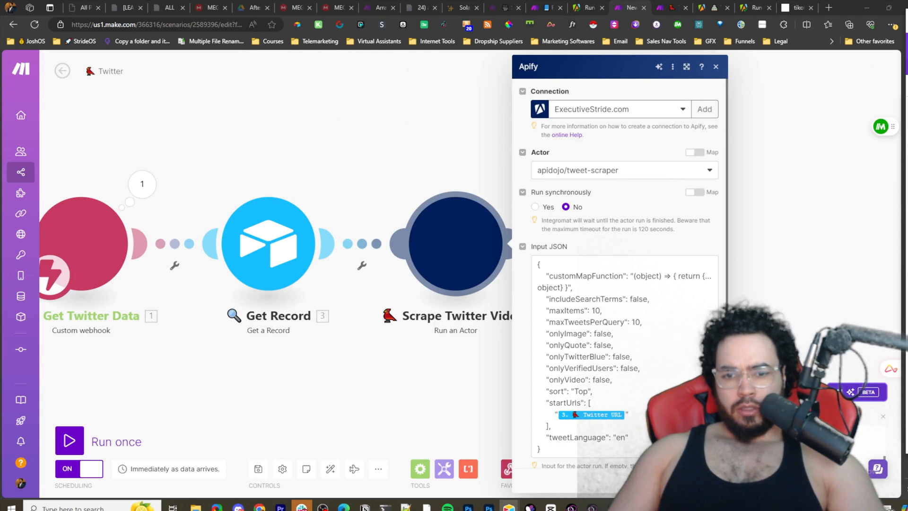
pyautogui.click(703, 480)
pyautogui.scroll(-2, 484, 398)
pyautogui.moveTo(483, 397); pyautogui.dragTo(661, 354)
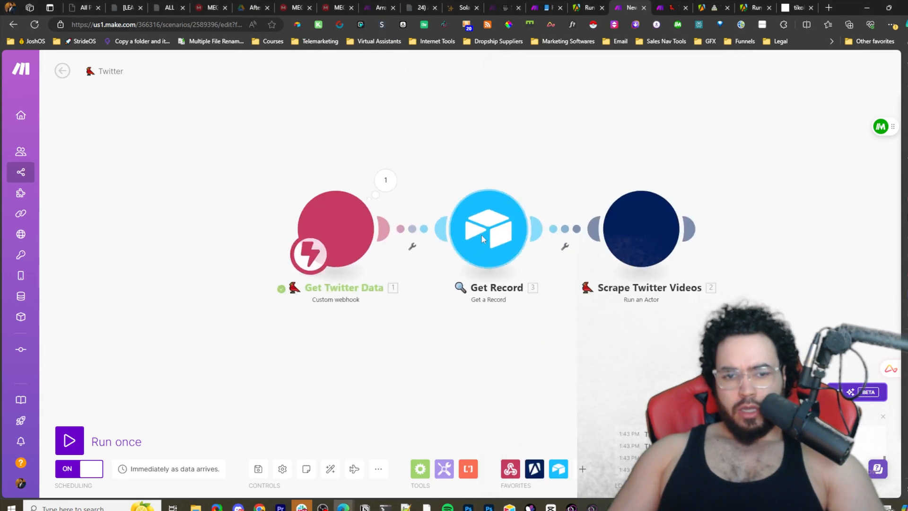
# - Run only the Get Record module with the copied record ID as RecordID, and examine its output bundle
pyautogui.rightClick(491, 235)
pyautogui.click(506, 258)
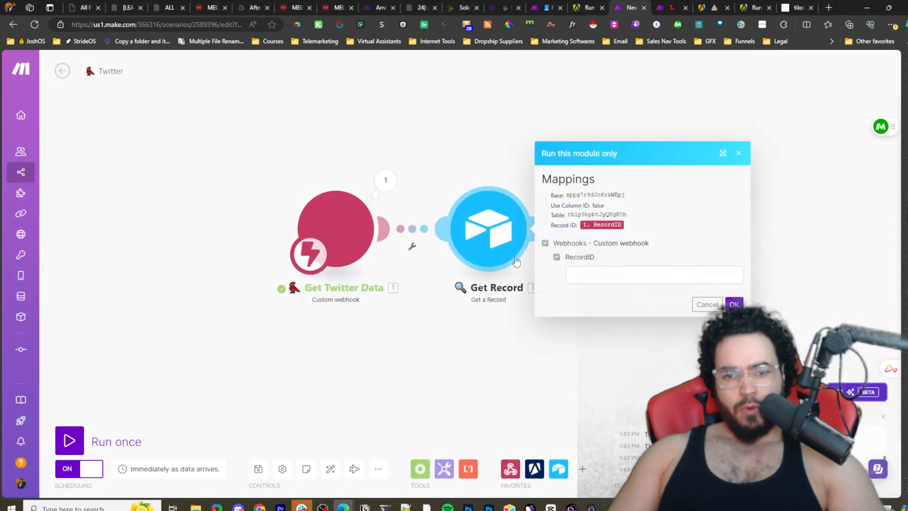
pyautogui.click(602, 273)
pyautogui.hotkey('ctrl', 'v')
pyautogui.click(733, 305)
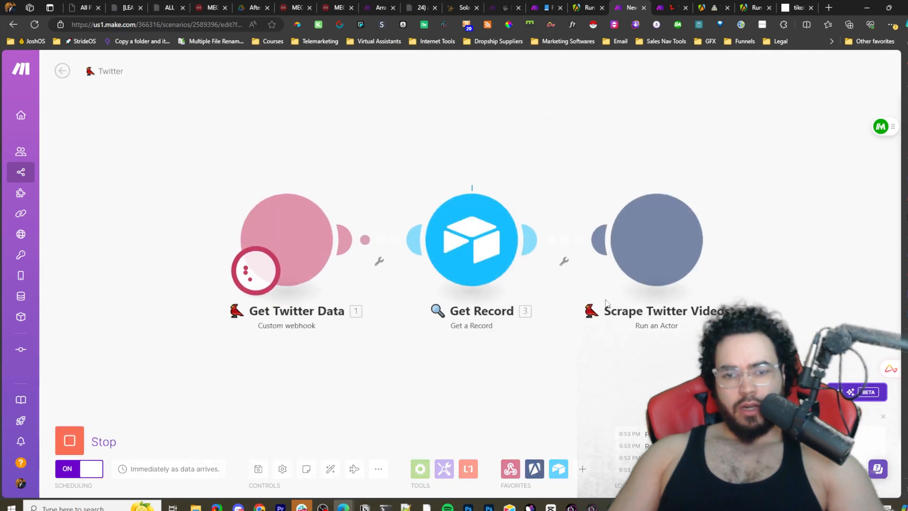
pyautogui.click(529, 182)
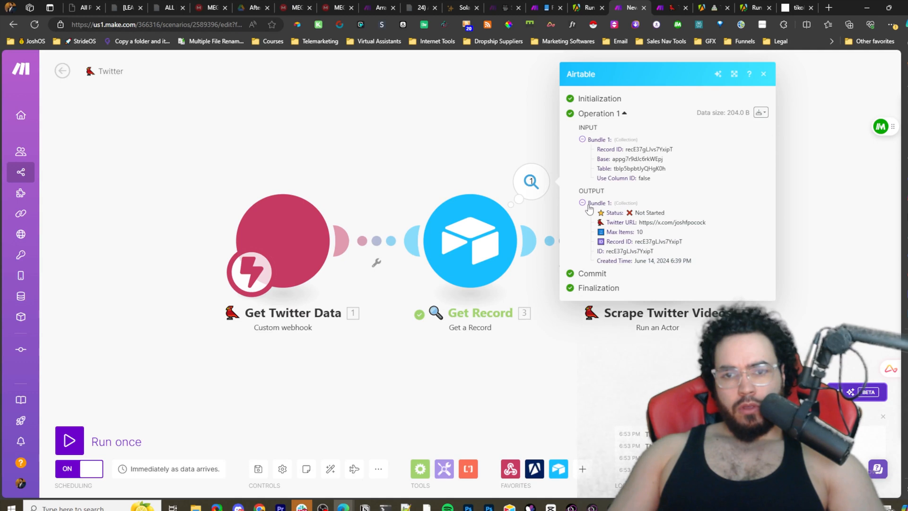
pyautogui.click(588, 208)
pyautogui.click(597, 230)
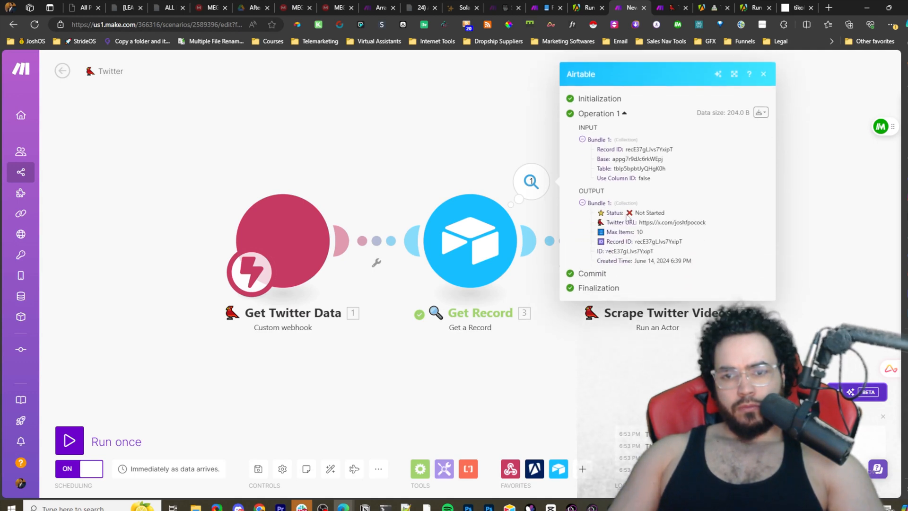
# - Replace the maxItems value in the Scrape Twitter Videos module's Input JSON with the Max Items field from Get Record
pyautogui.click(822, 258)
pyautogui.click(685, 257)
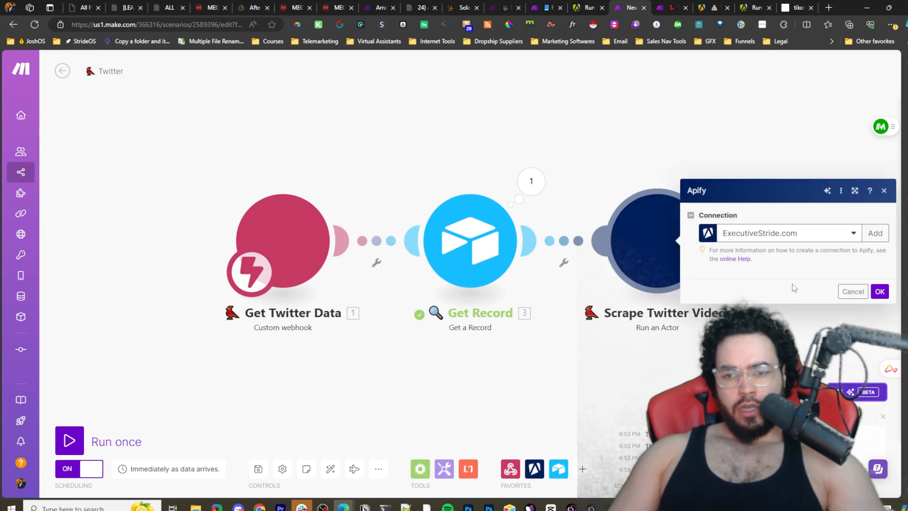
pyautogui.scroll(-2, 722, 282)
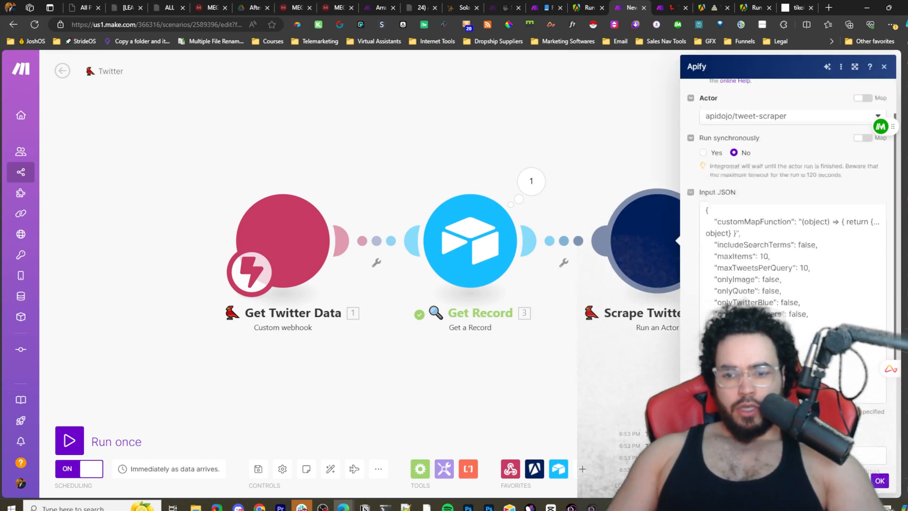
pyautogui.doubleClick(764, 215)
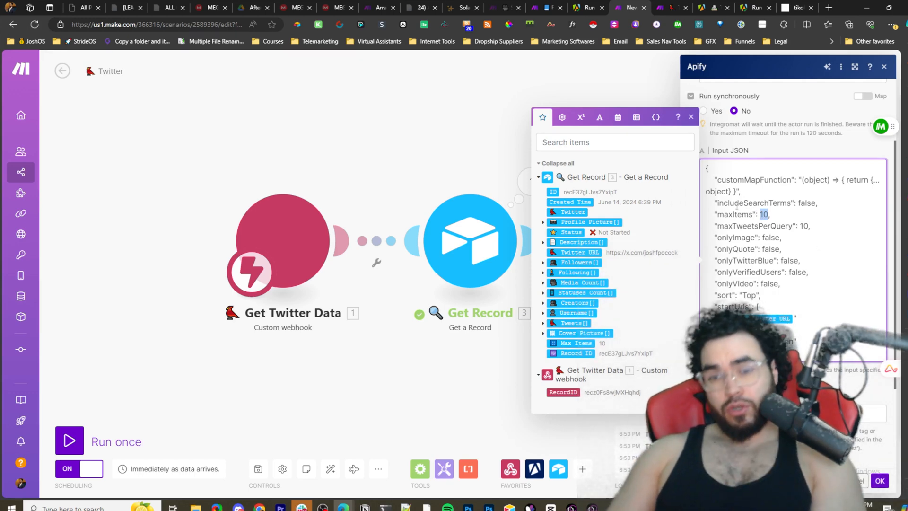
pyautogui.write('100')
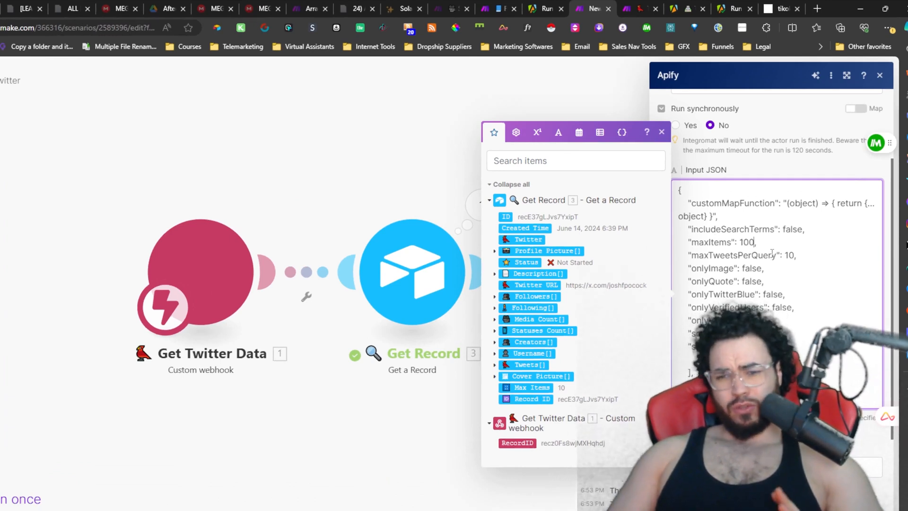
pyautogui.moveTo(755, 242); pyautogui.dragTo(735, 242)
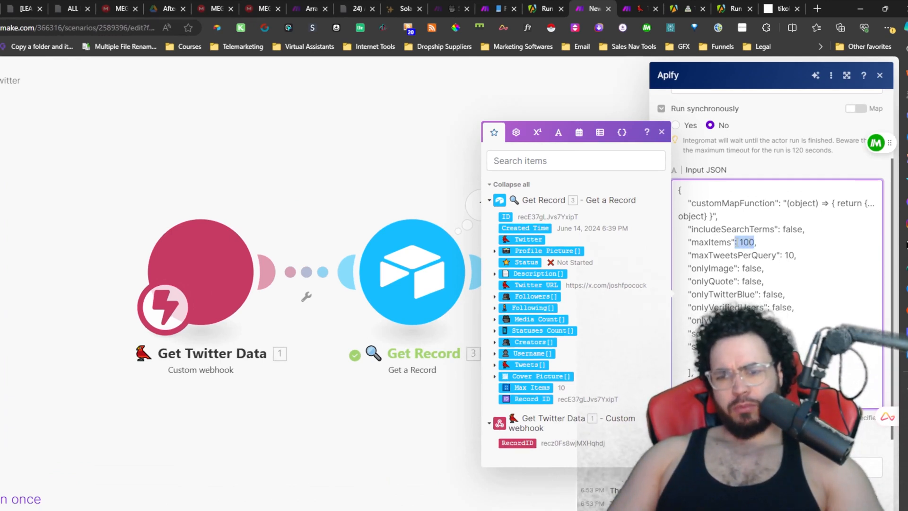
pyautogui.press('BackSpace')
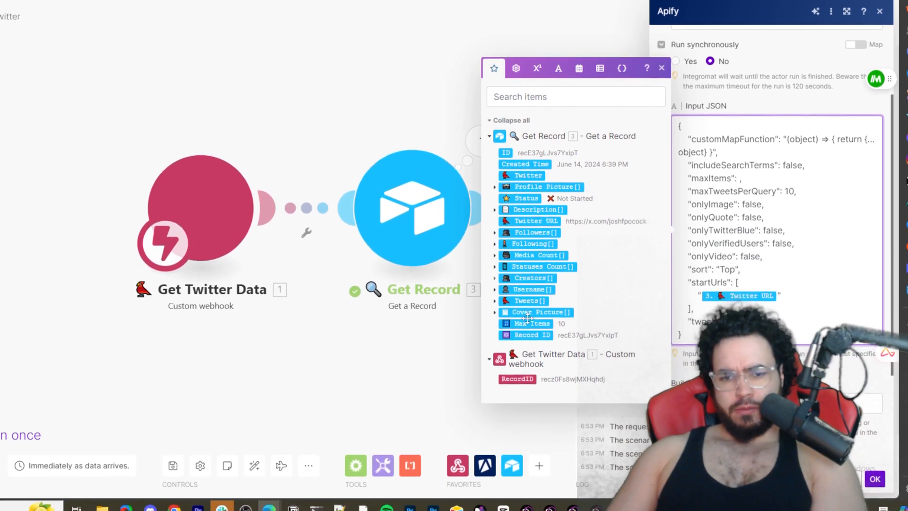
pyautogui.click(531, 384)
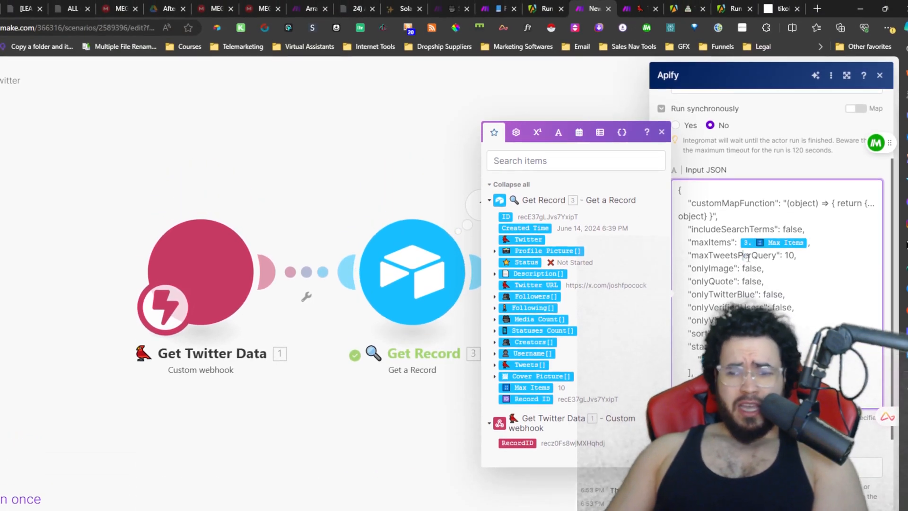
# - Check the explanations for maximum items on output and max tweets per query in Apify's Tweet Scraper form, and return to the Make scenario
pyautogui.moveTo(741, 225); pyautogui.dragTo(802, 257)
pyautogui.click(803, 256)
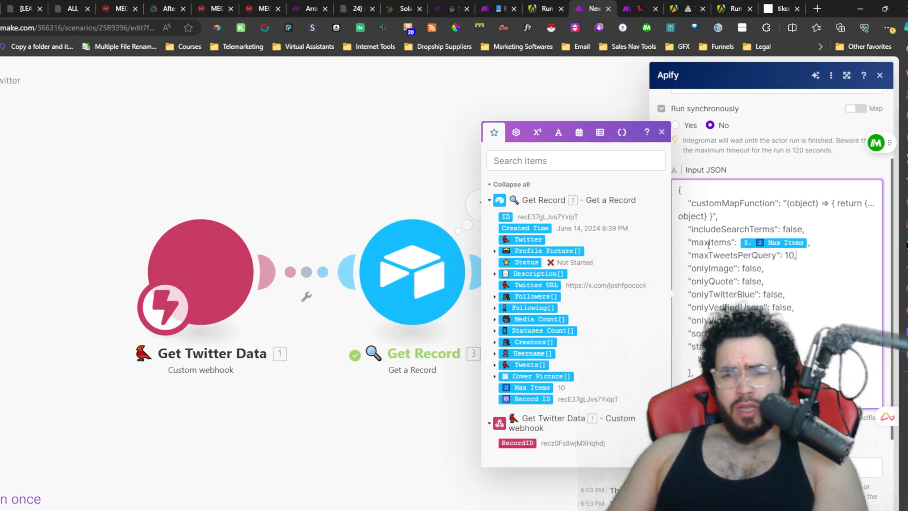
pyautogui.click(683, 14)
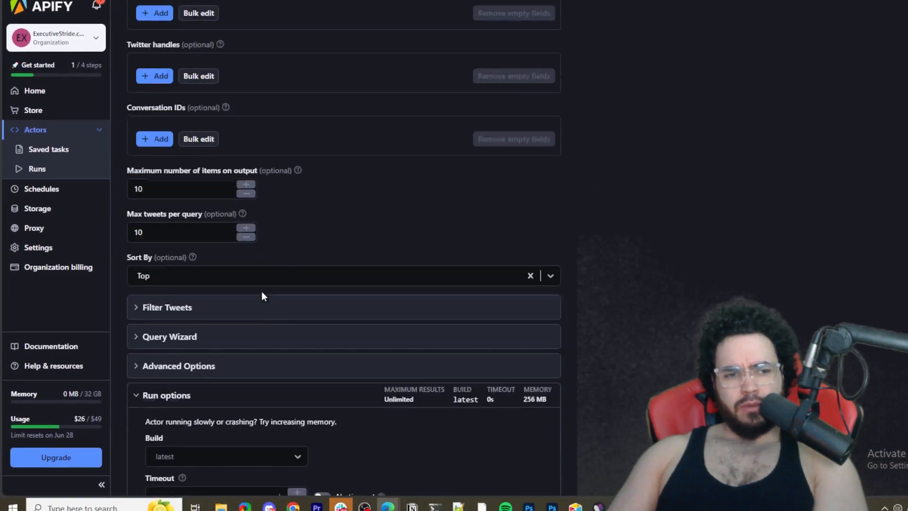
pyautogui.scroll(2, 245, 288)
pyautogui.moveTo(296, 255)
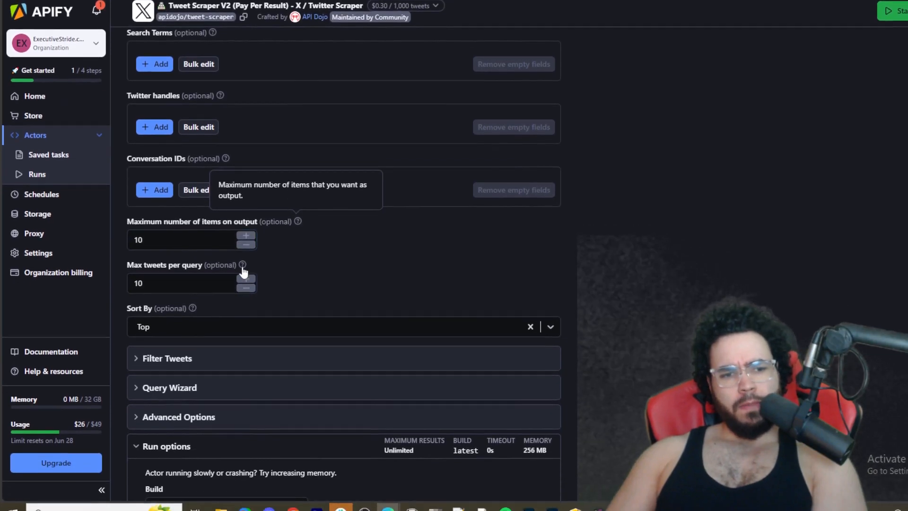
pyautogui.moveTo(242, 326)
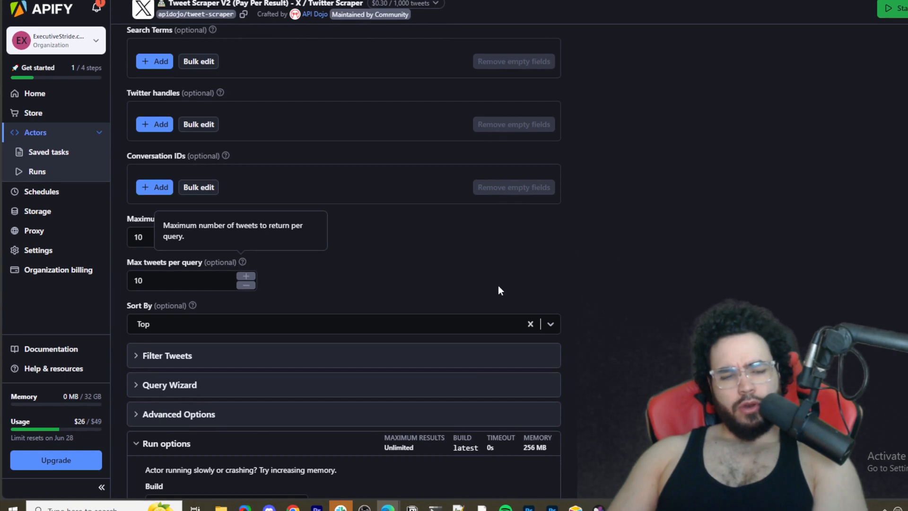
pyautogui.click(731, 10)
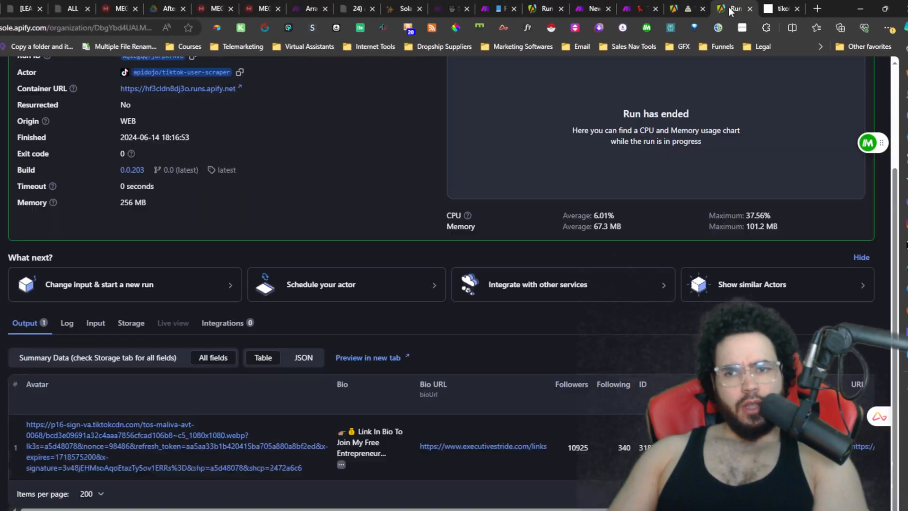
pyautogui.click(637, 6)
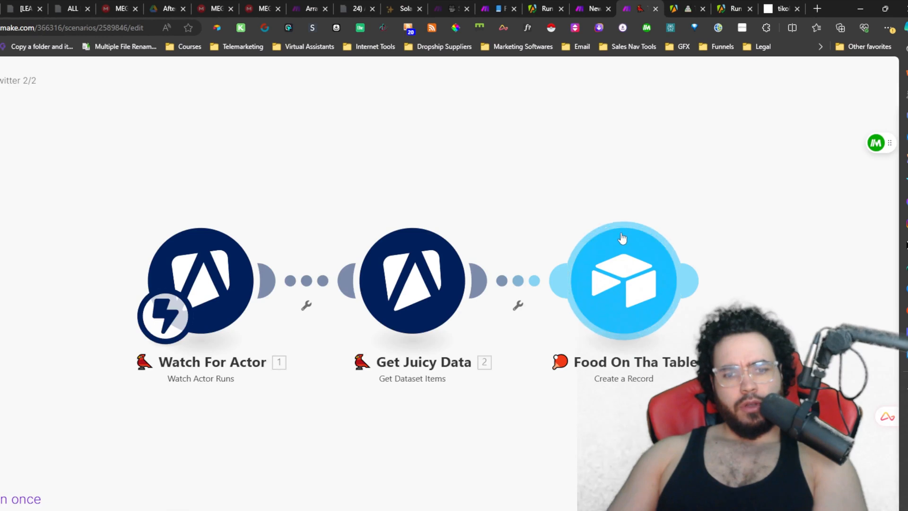
pyautogui.click(591, 9)
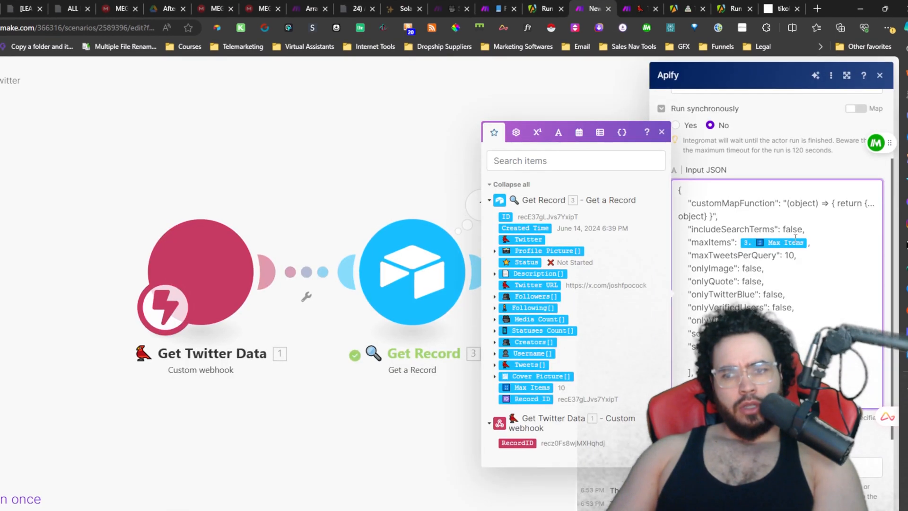
# - Delete the maxTweetsPerQuery line from the Input JSON, review the remaining settings and confirm the Apify module
pyautogui.moveTo(797, 255); pyautogui.dragTo(691, 254)
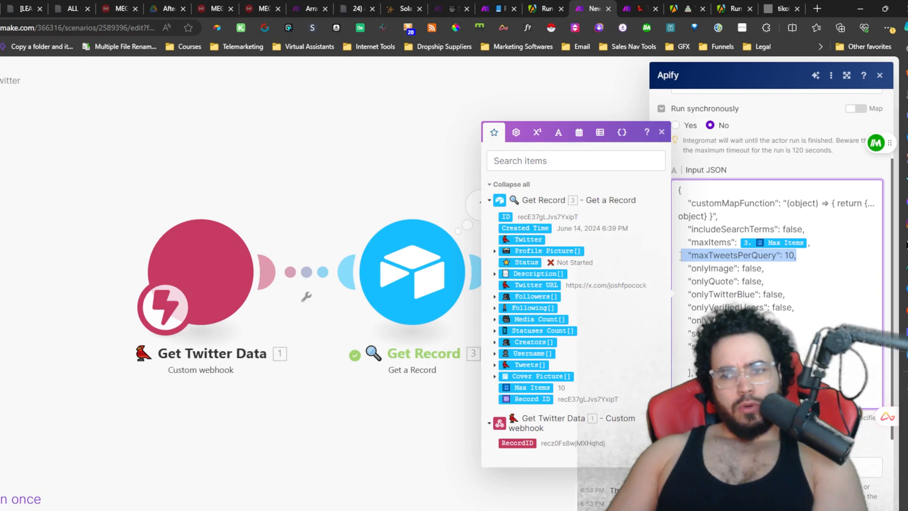
pyautogui.press('BackSpace')
pyautogui.press('BackSpace')
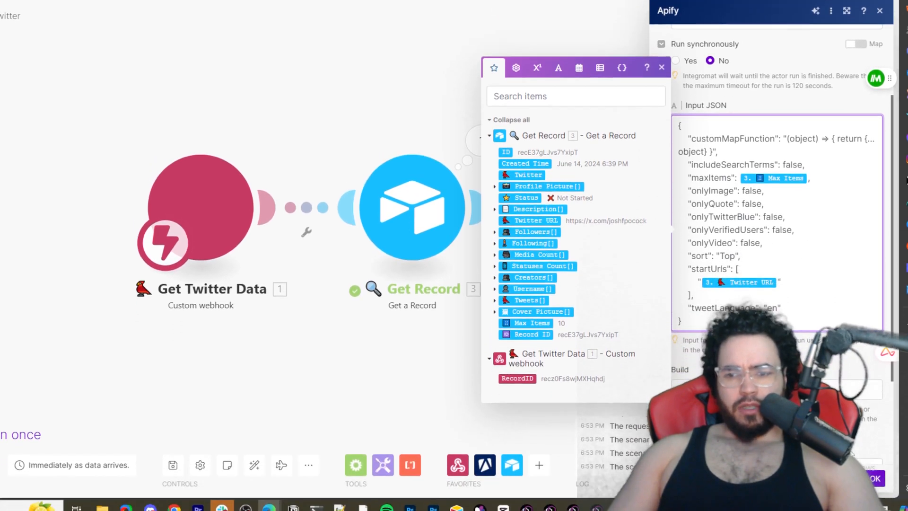
pyautogui.moveTo(695, 255); pyautogui.dragTo(739, 268)
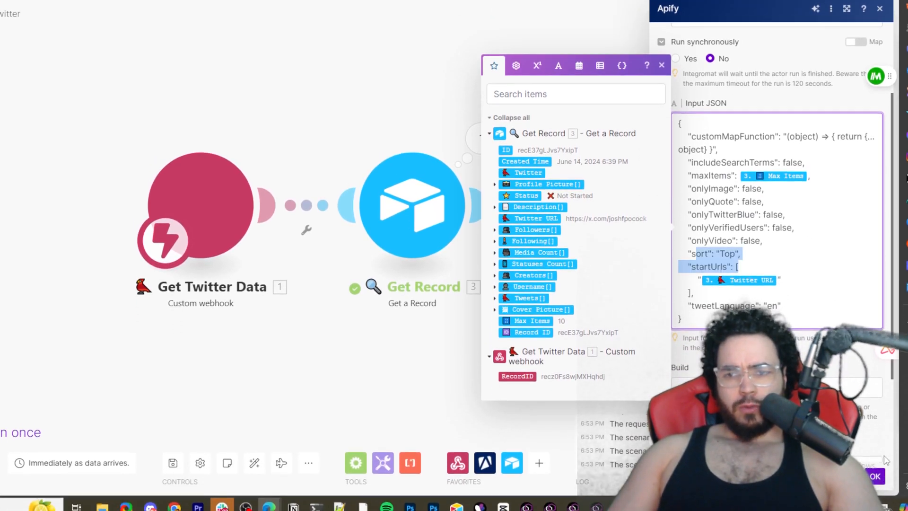
pyautogui.scroll(-3, 886, 460)
pyautogui.scroll(5, 885, 460)
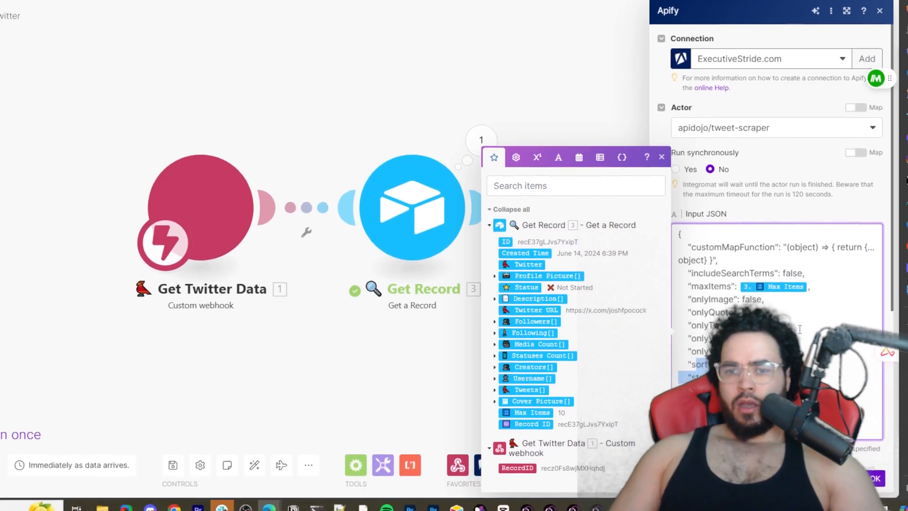
pyautogui.click(881, 478)
pyautogui.click(877, 476)
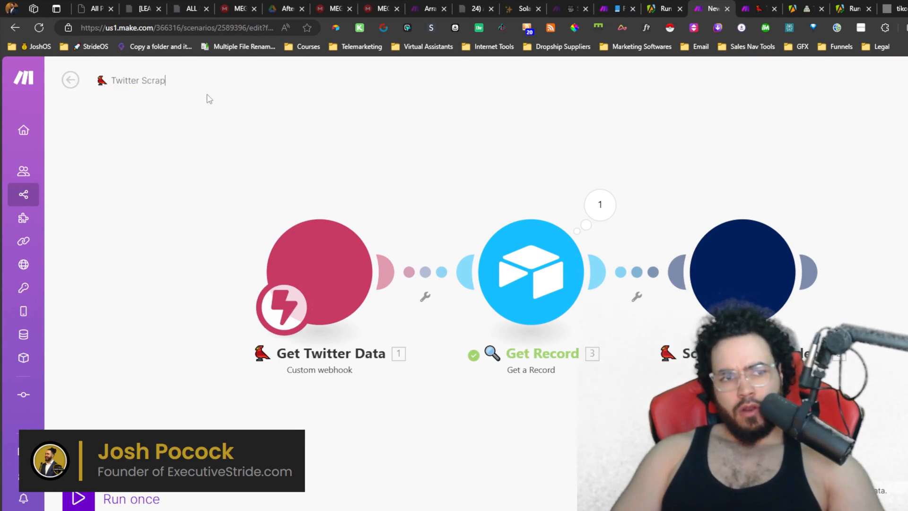
# - Rename this scenario "Twitter Scraper 1/2" and the follow-up scenario "Twitter Scraper 2/2"
pyautogui.write('1/2')
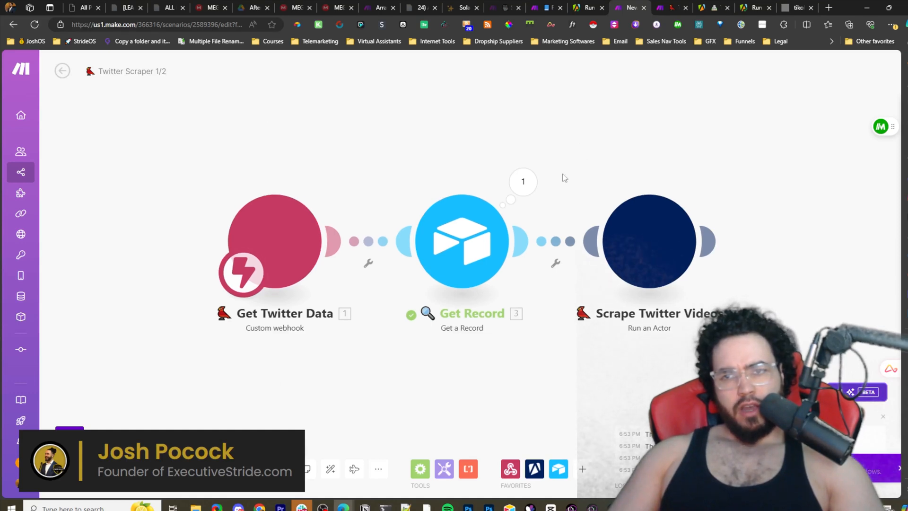
pyautogui.hotkey('ctrl', 'Tab')
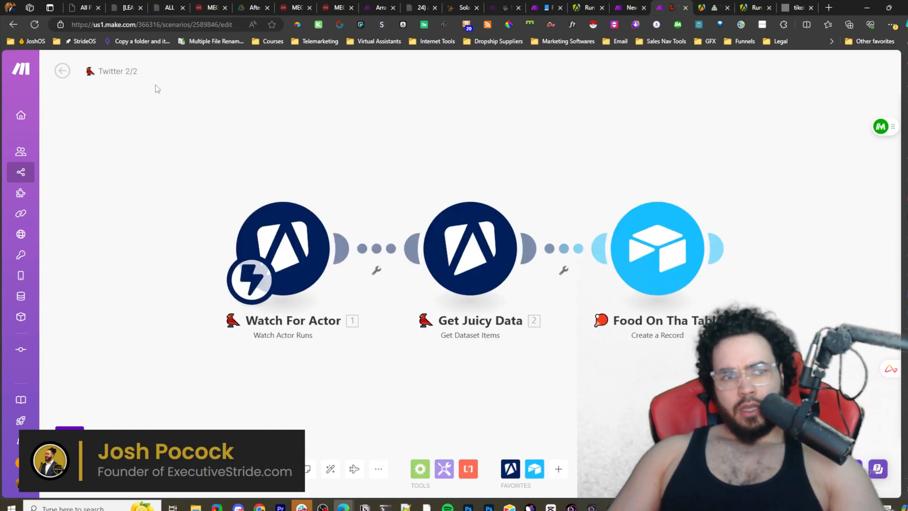
pyautogui.write('Scraper')
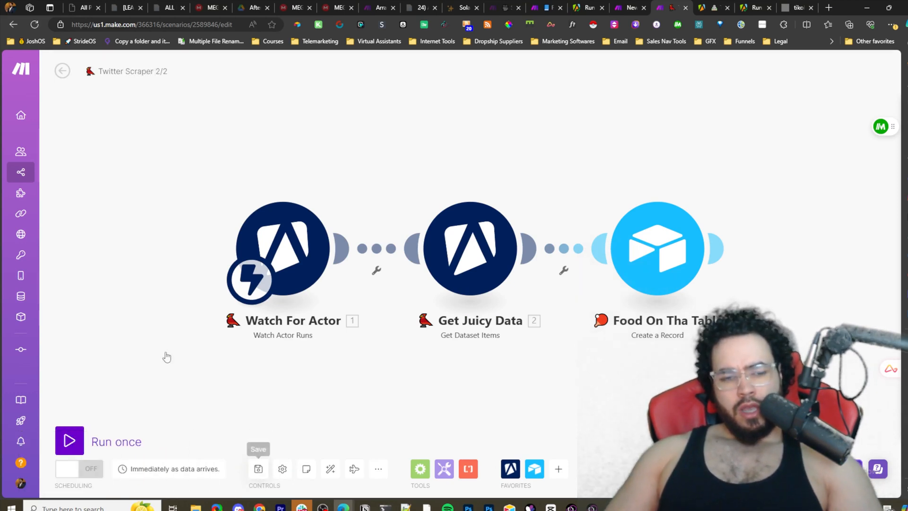
pyautogui.click(284, 242)
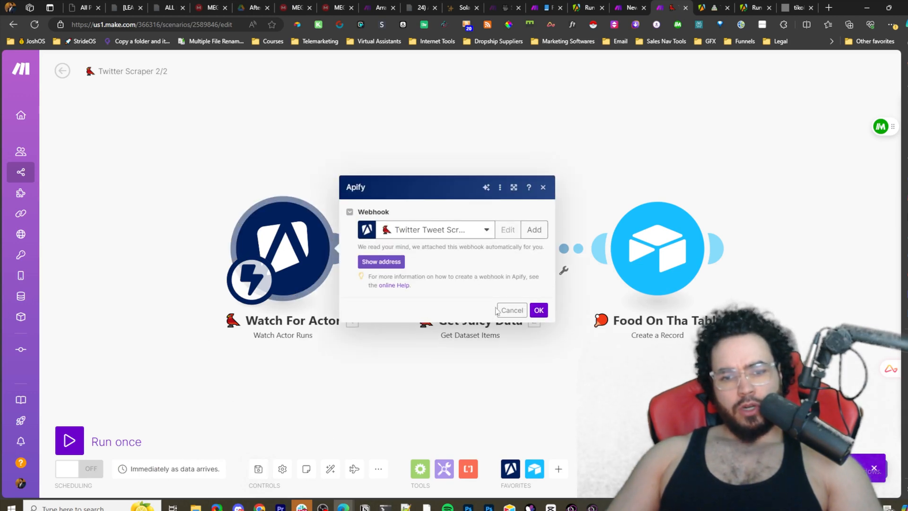
pyautogui.click(496, 310)
pyautogui.moveTo(321, 169)
pyautogui.click(322, 153)
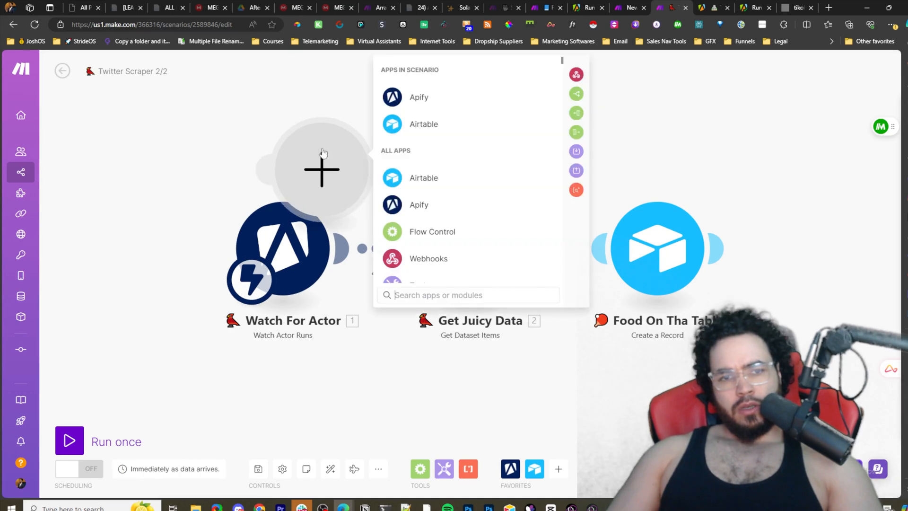
pyautogui.click(416, 97)
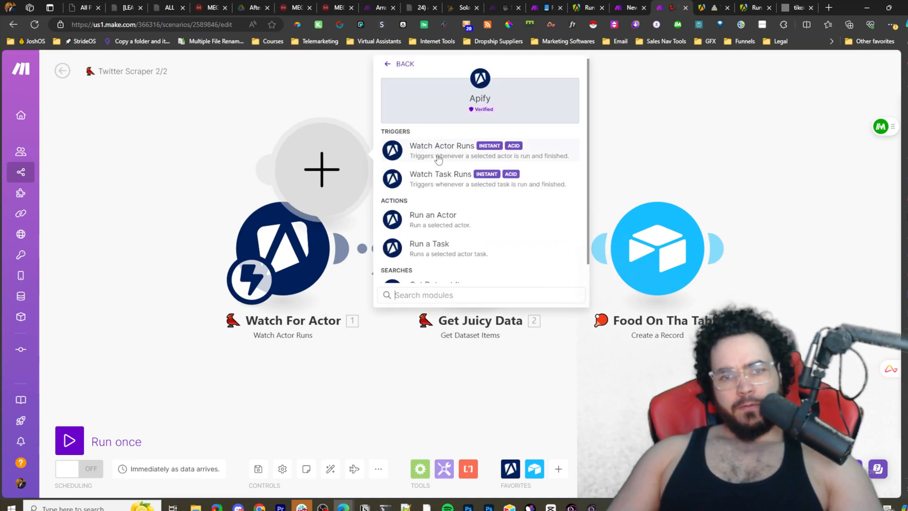
pyautogui.click(312, 163)
pyautogui.click(338, 193)
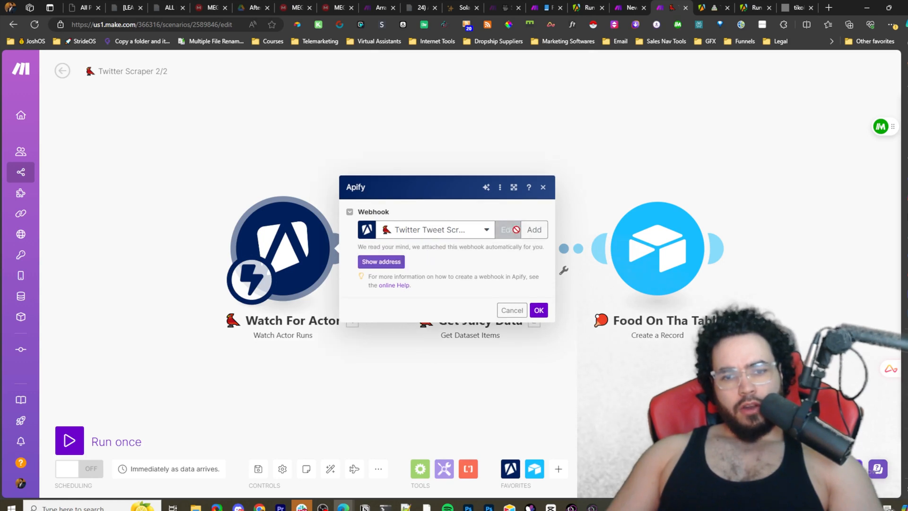
# - Start creating a new webhook for the Watch For Actor module, inspect its name, connection and Actor fields, and cancel it
pyautogui.click(526, 228)
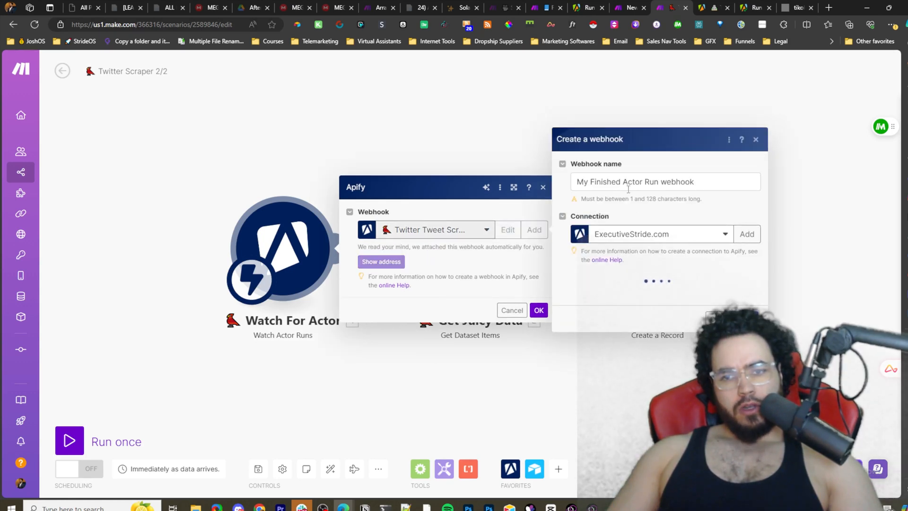
pyautogui.moveTo(602, 174); pyautogui.dragTo(728, 189)
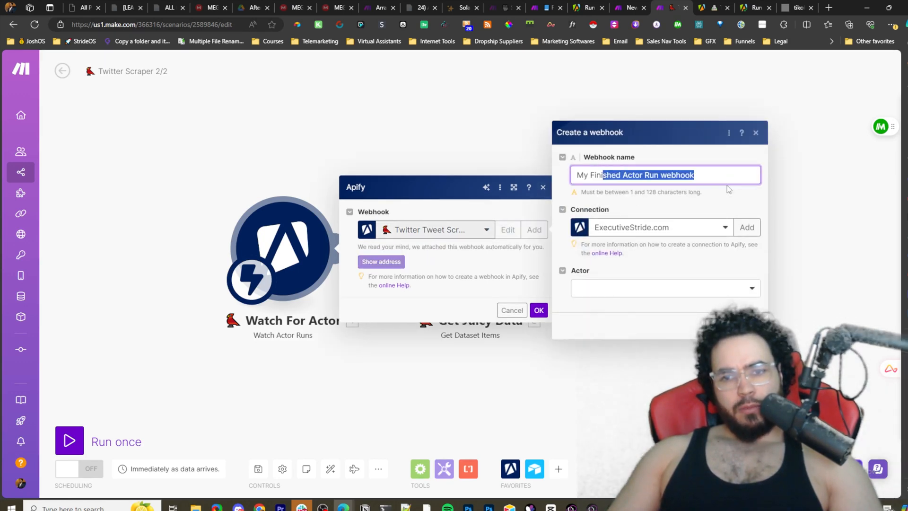
pyautogui.click(642, 288)
pyautogui.press('Escape')
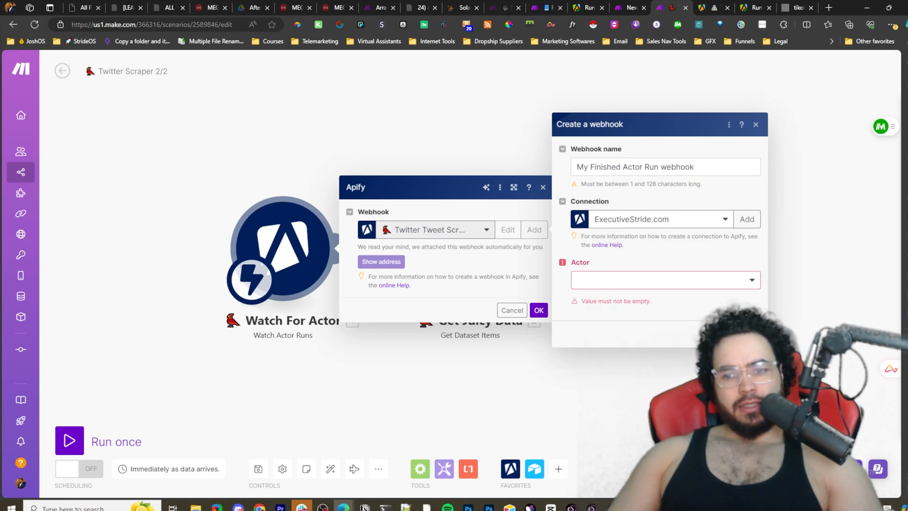
pyautogui.press('Escape')
pyautogui.click(512, 310)
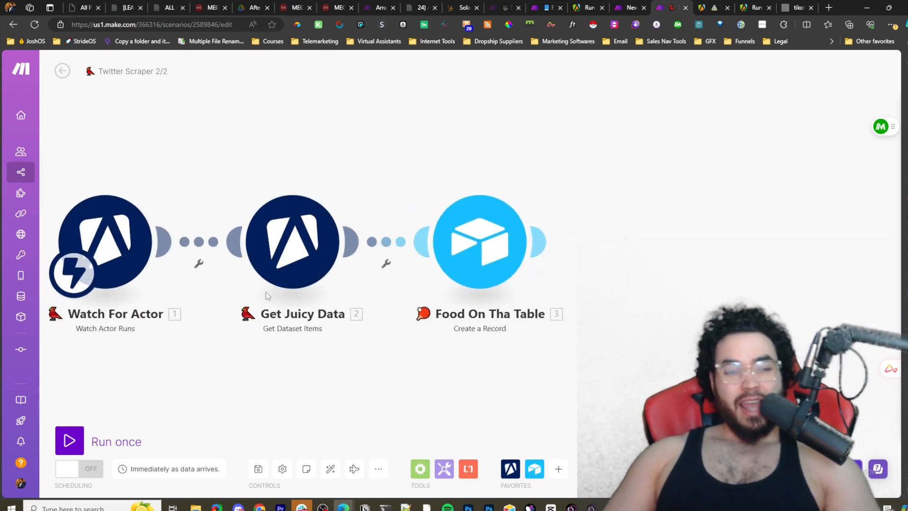
# - Look up Apify's Get Dataset Items search in another new empty module, and discard that module
pyautogui.click(350, 146)
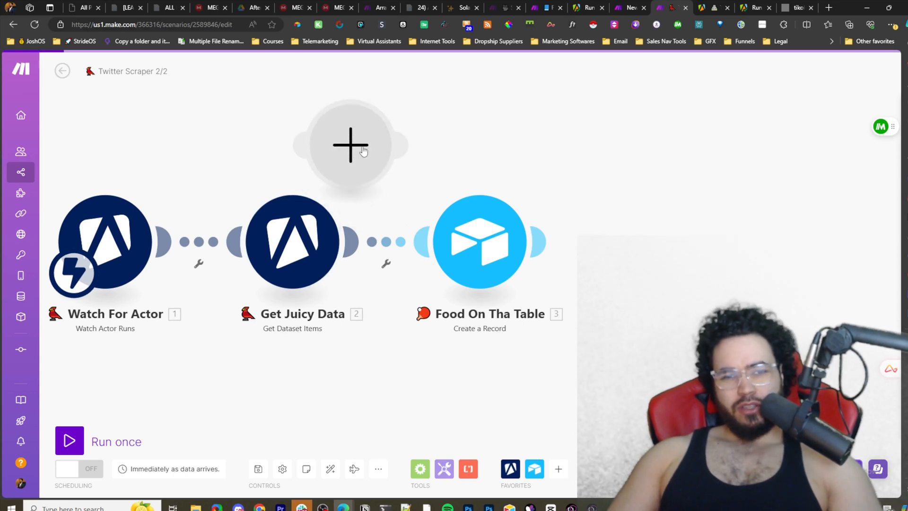
pyautogui.click(443, 98)
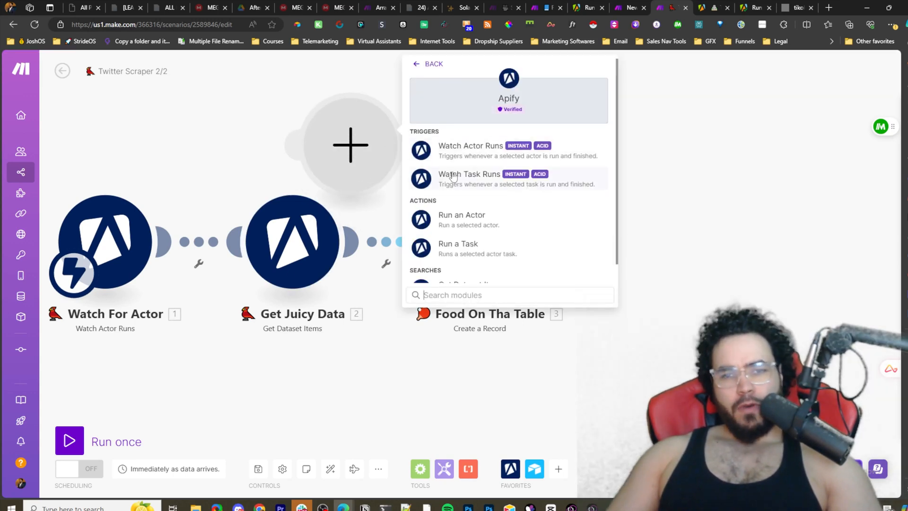
pyautogui.scroll(-1, 447, 268)
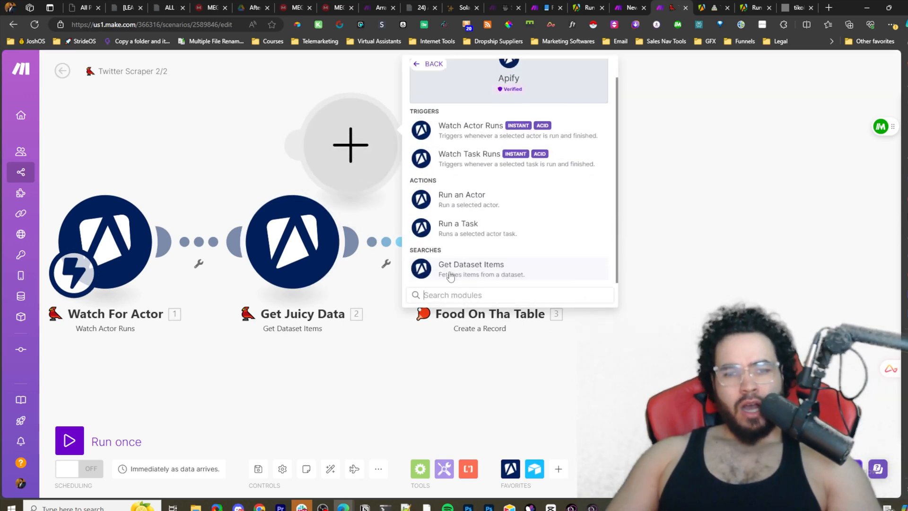
pyautogui.rightClick(350, 140)
pyautogui.click(373, 160)
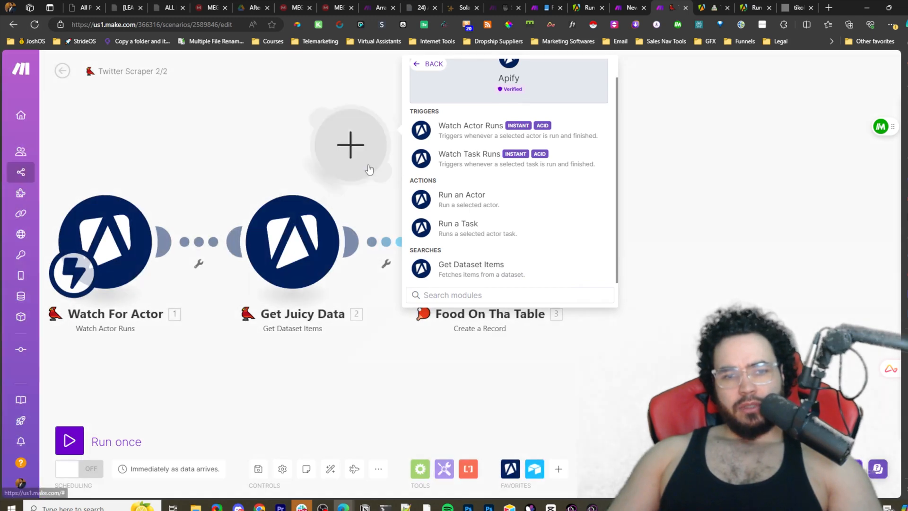
# - Open the Get Juicy Data module's settings and examine its fixed Dataset ID
pyautogui.click(286, 268)
pyautogui.moveTo(453, 170); pyautogui.dragTo(365, 170)
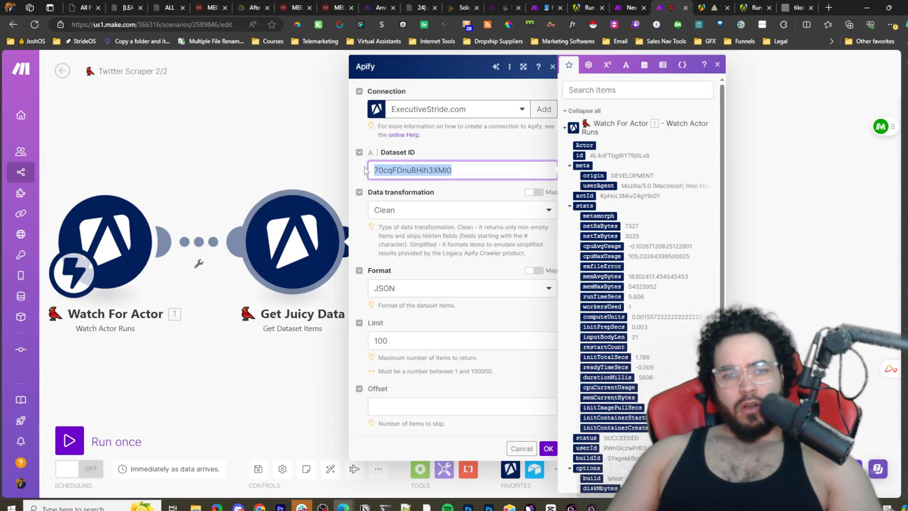
pyautogui.moveTo(373, 169); pyautogui.dragTo(457, 171)
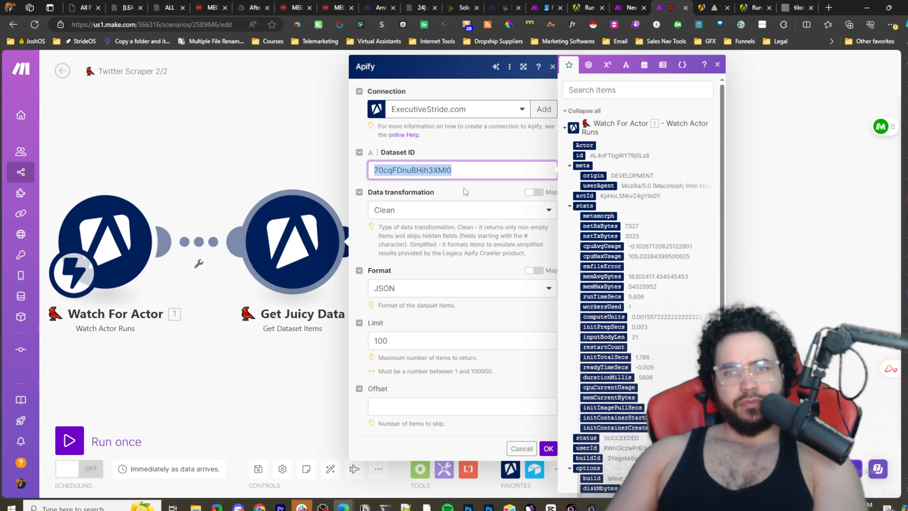
# - In the Apify console, open the most recent Tweet Scraper V2 run and look up the dataset ID in its storage
pyautogui.click(718, 7)
pyautogui.scroll(5, 555, 158)
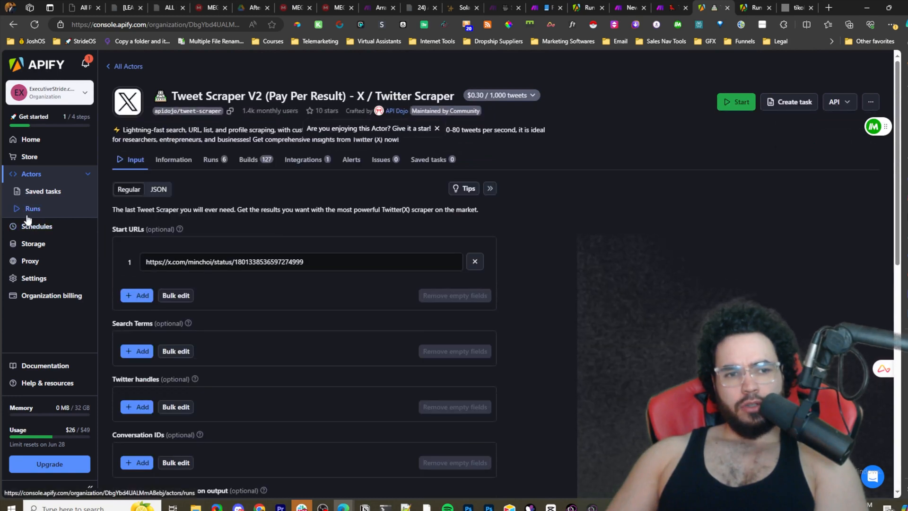
pyautogui.click(29, 209)
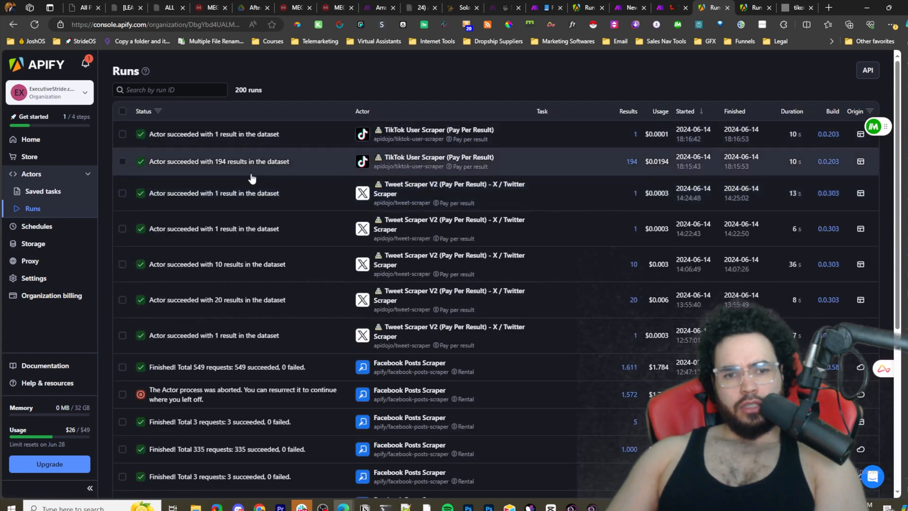
pyautogui.click(243, 190)
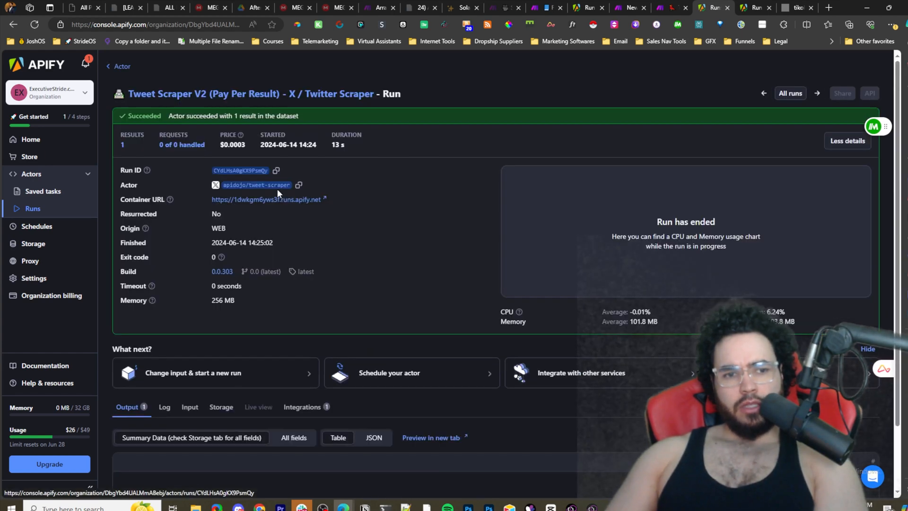
pyautogui.scroll(-3, 222, 334)
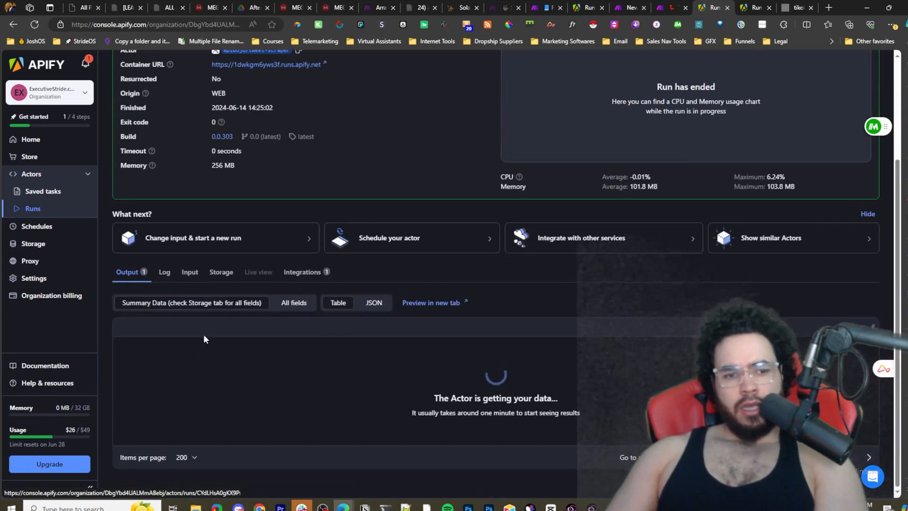
pyautogui.click(220, 274)
pyautogui.scroll(-2, 393, 295)
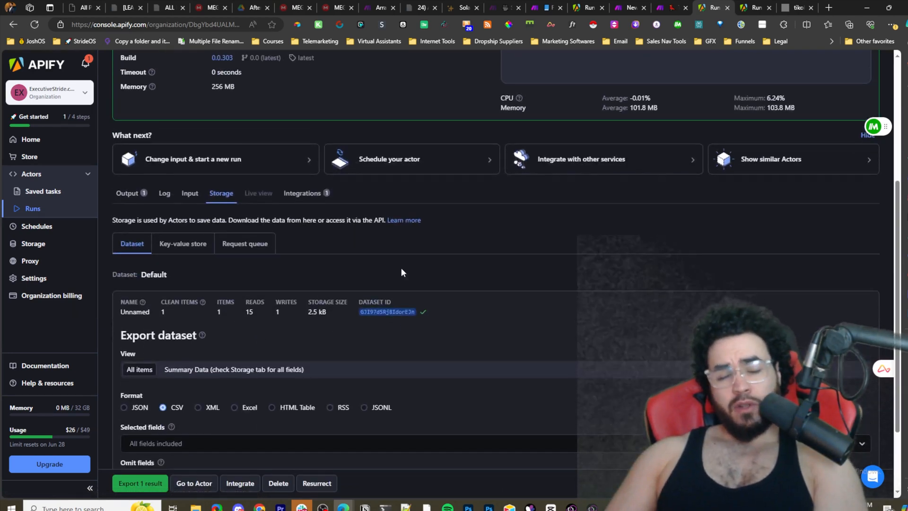
pyautogui.scroll(3, 376, 282)
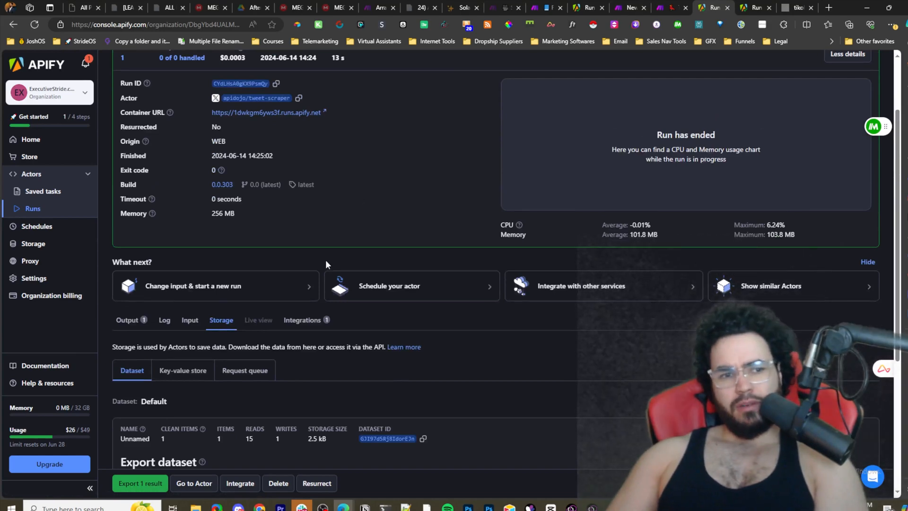
pyautogui.scroll(2, 298, 282)
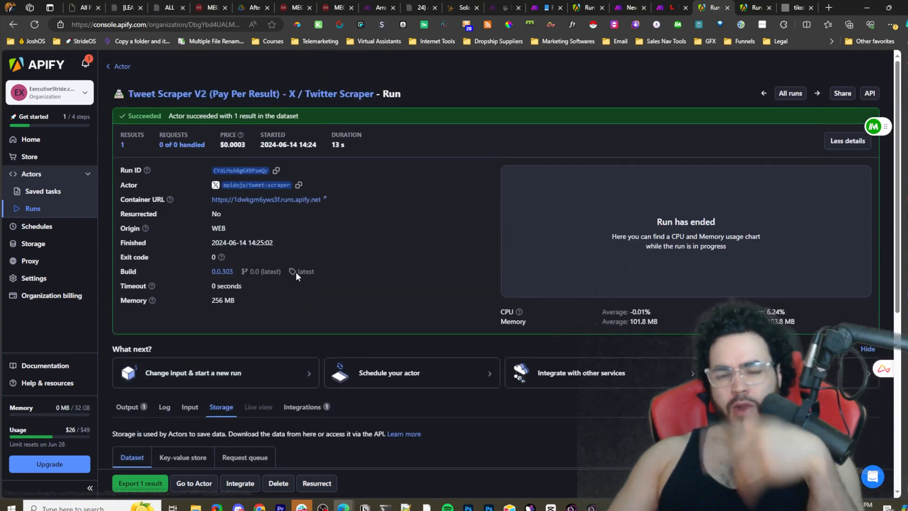
# - Go back to the Apify runs list, open the latest TikTok User Scraper entry, and return to the Make scenario
pyautogui.click(29, 210)
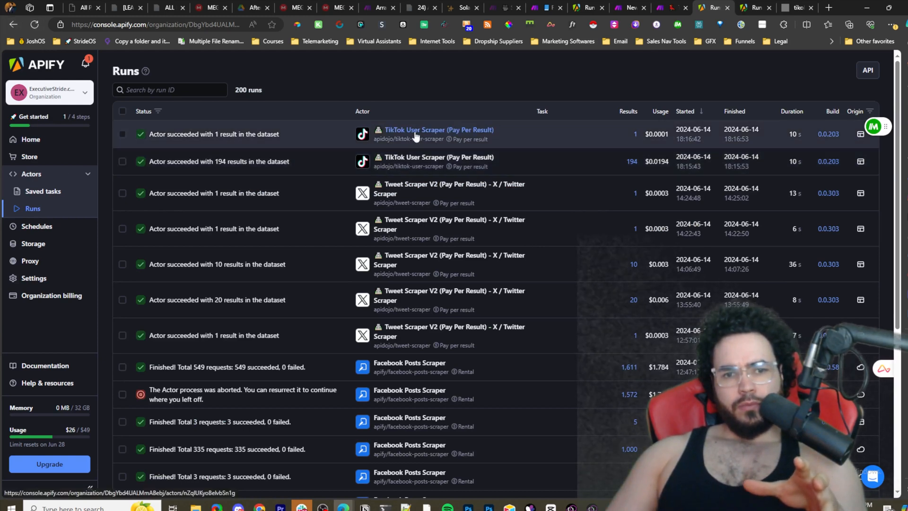
pyautogui.click(393, 147)
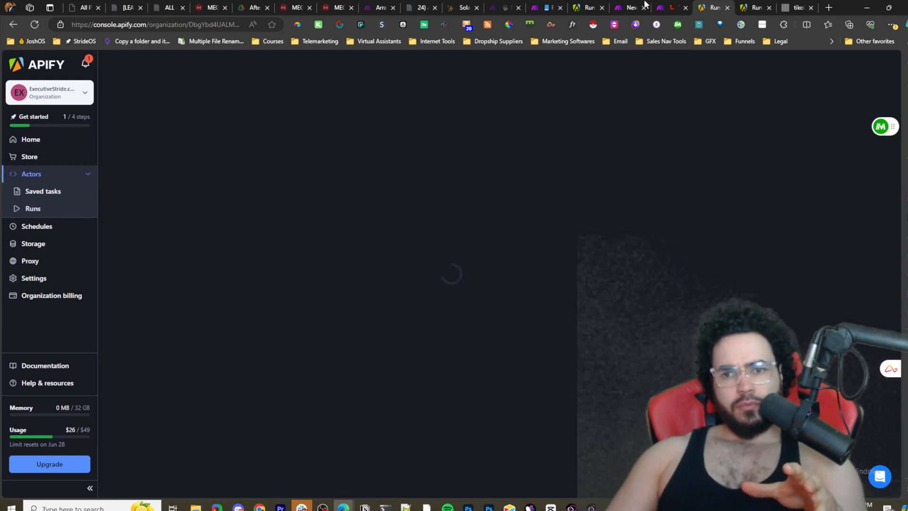
pyautogui.click(627, 7)
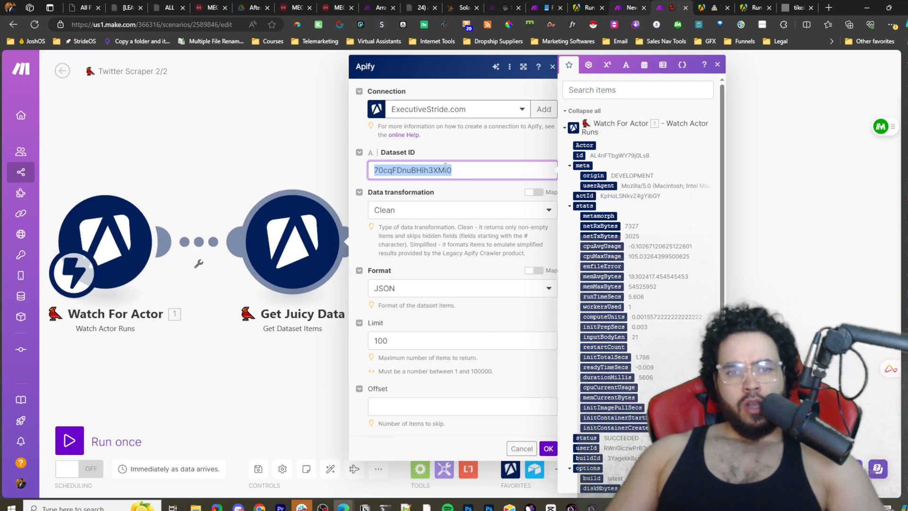
# - Replace the fixed Dataset ID in Get Juicy Data with the defaultDatasetId value from the Watch For Actor module
pyautogui.moveTo(376, 171)
pyautogui.mouseDown()
pyautogui.moveTo(476, 170)
pyautogui.moveTo(371, 172)
pyautogui.mouseUp()
pyautogui.press('BackSpace')
pyautogui.scroll(-3, 620, 239)
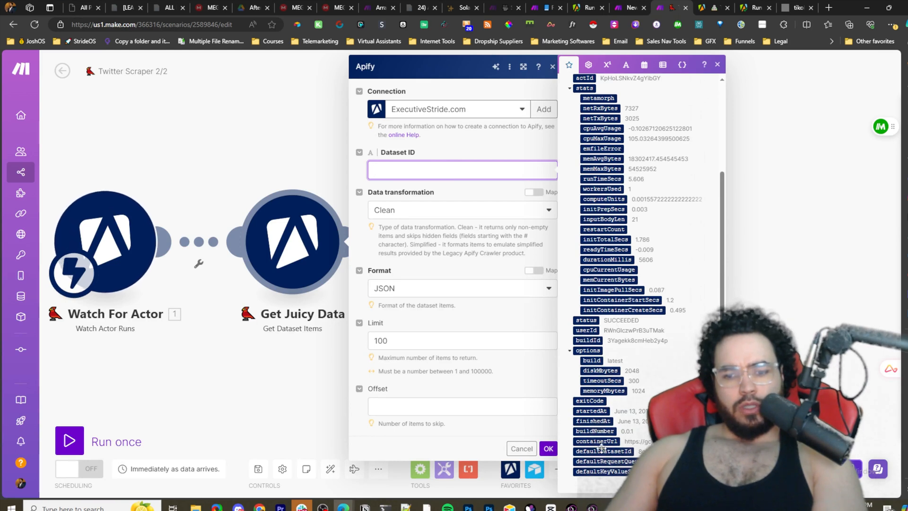
pyautogui.moveTo(606, 444); pyautogui.dragTo(617, 428)
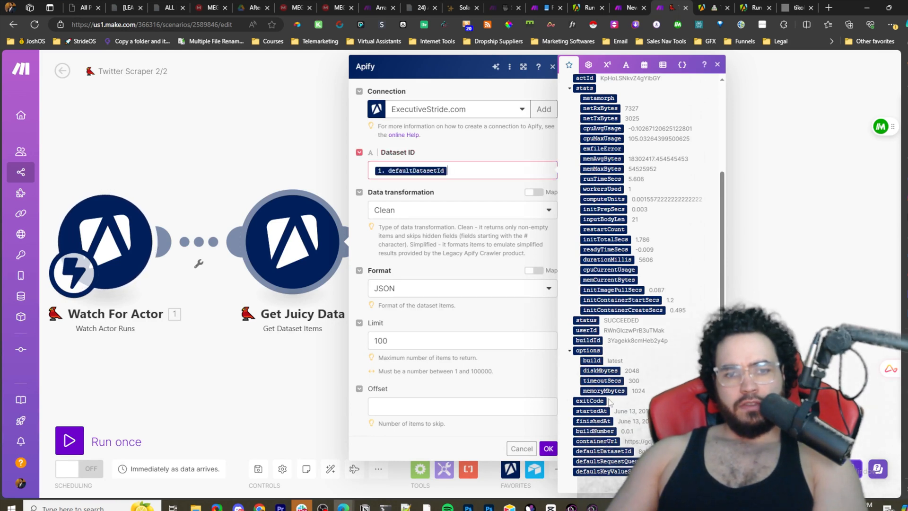
# - Set the Get Juicy Data item limit to 1000 and save the module settings
pyautogui.click(395, 339)
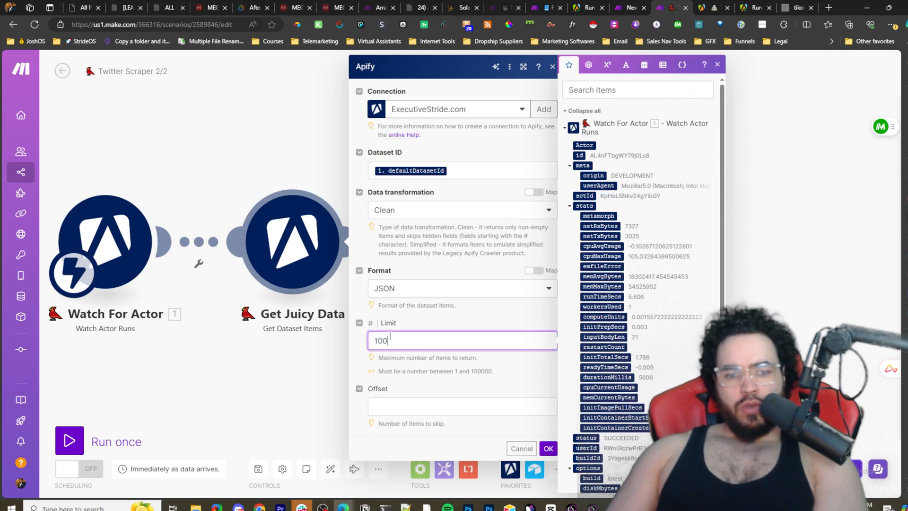
pyautogui.doubleClick(401, 339)
pyautogui.click(400, 339)
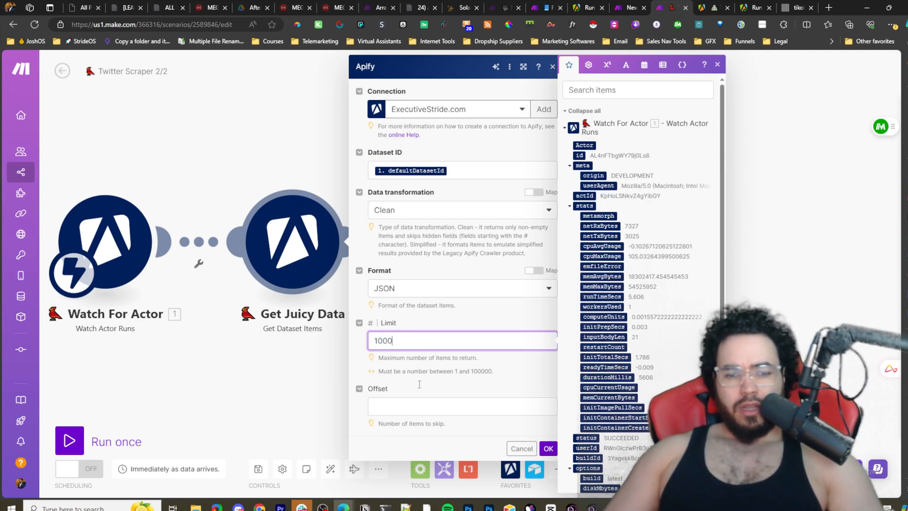
pyautogui.click(548, 448)
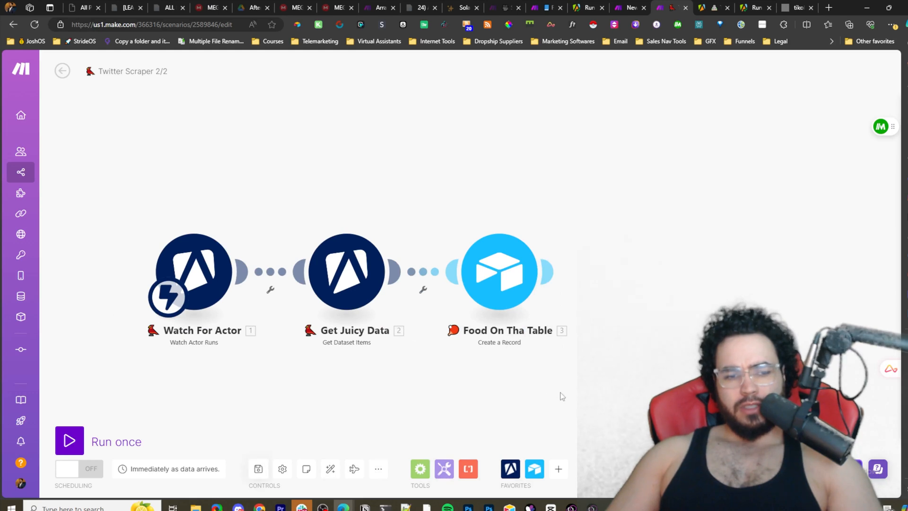
# - Review the Airtable field mappings in Food On Tha Table and the Get Juicy Data settings, then close them
pyautogui.scroll(2, 562, 395)
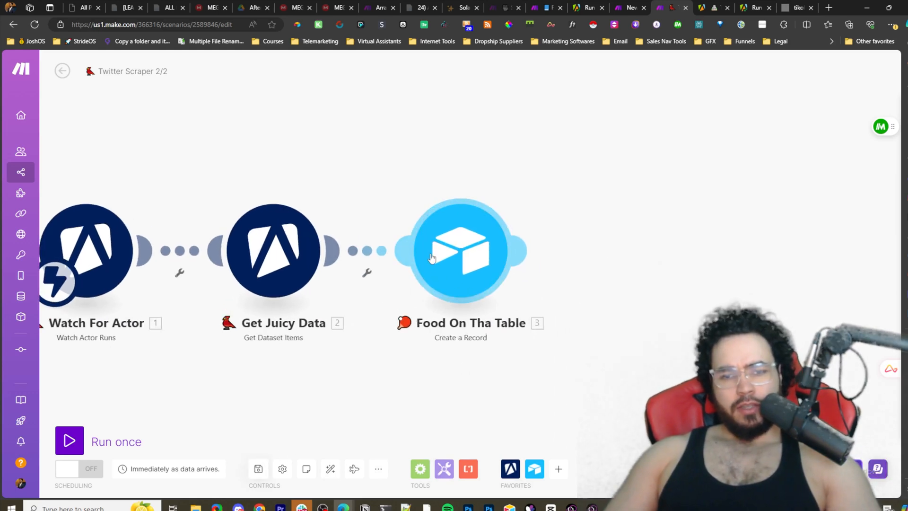
pyautogui.click(455, 253)
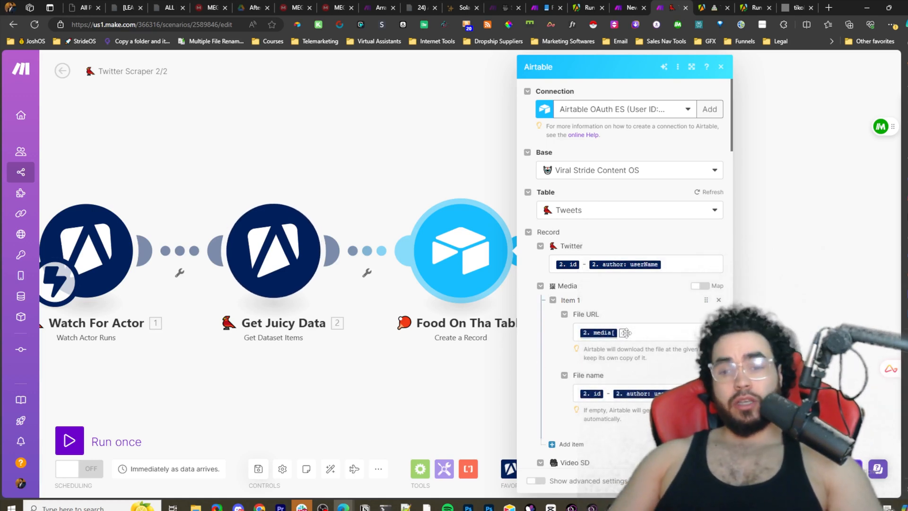
pyautogui.scroll(-1, 622, 339)
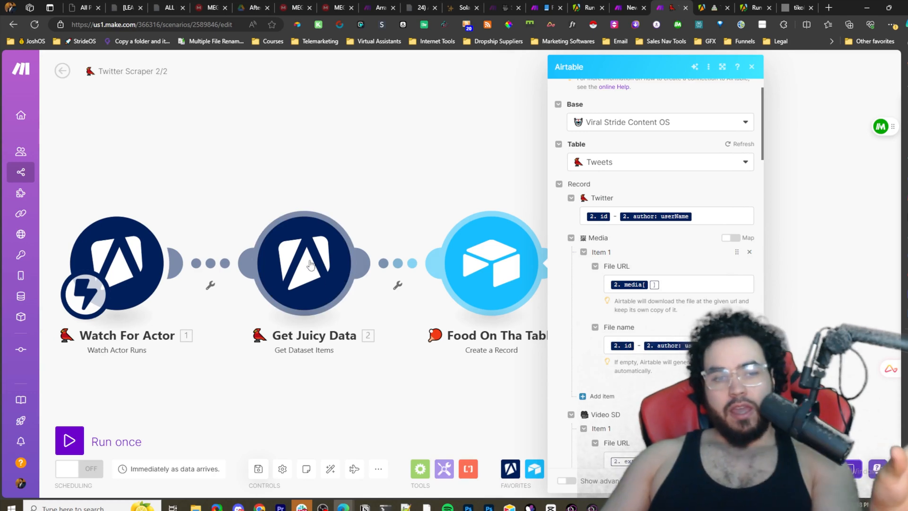
pyautogui.click(309, 263)
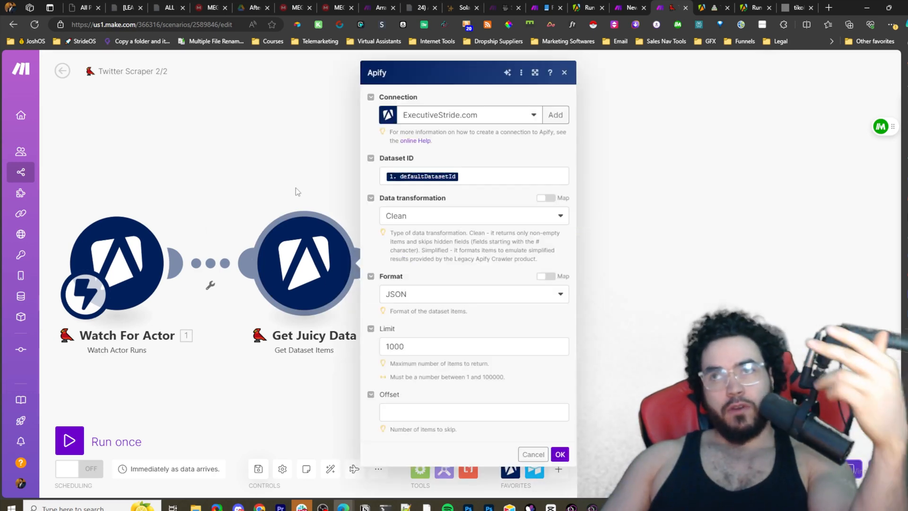
pyautogui.click(561, 73)
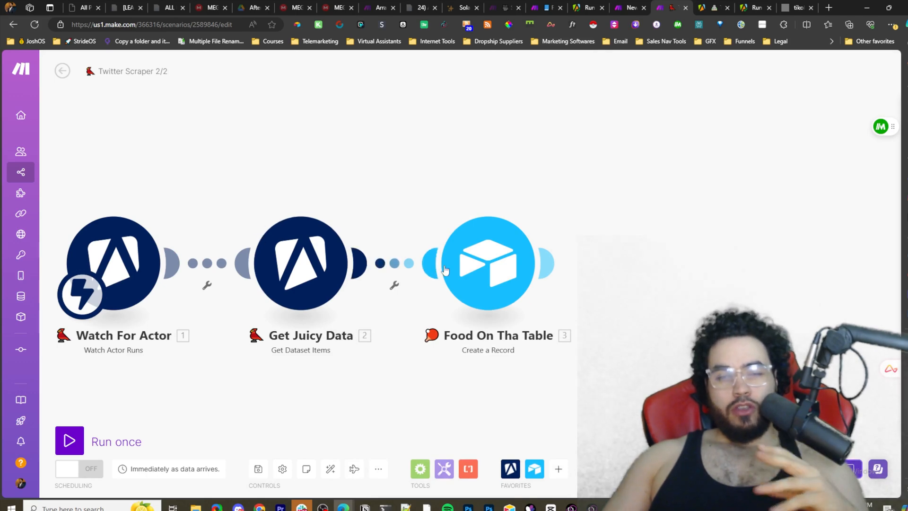
# - Open the Food On Tha Table module and examine the Get Juicy Data fields available for the Media File URL, collapsing author, retweet and entities
pyautogui.click(530, 288)
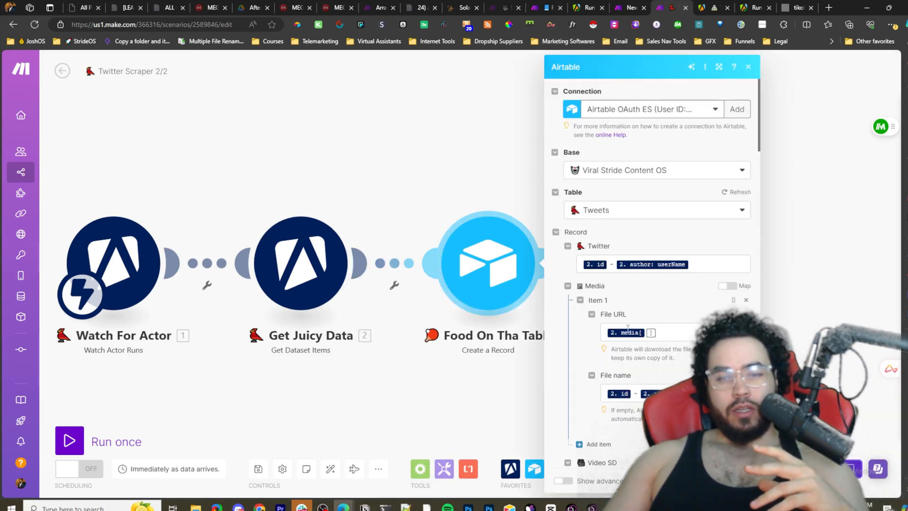
pyautogui.scroll(-2, 627, 328)
pyautogui.click(691, 234)
pyautogui.scroll(-2, 454, 277)
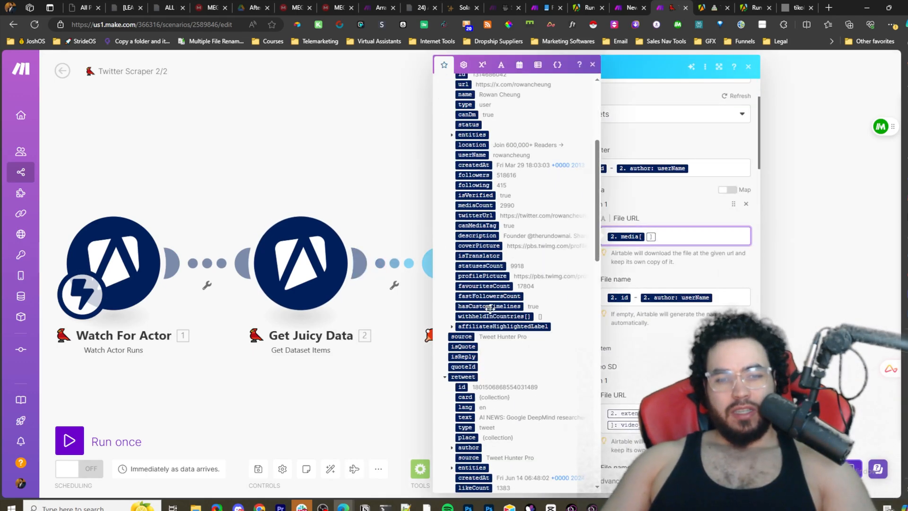
pyautogui.click(444, 209)
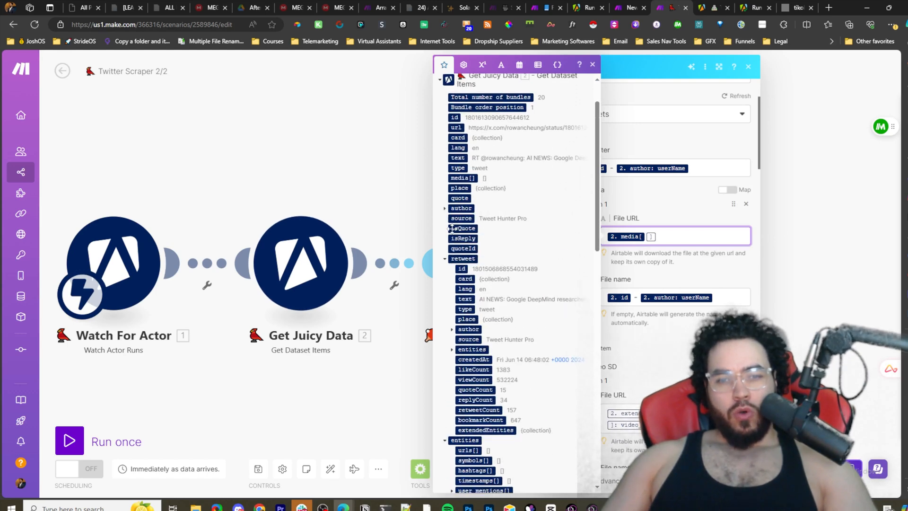
pyautogui.click(445, 265)
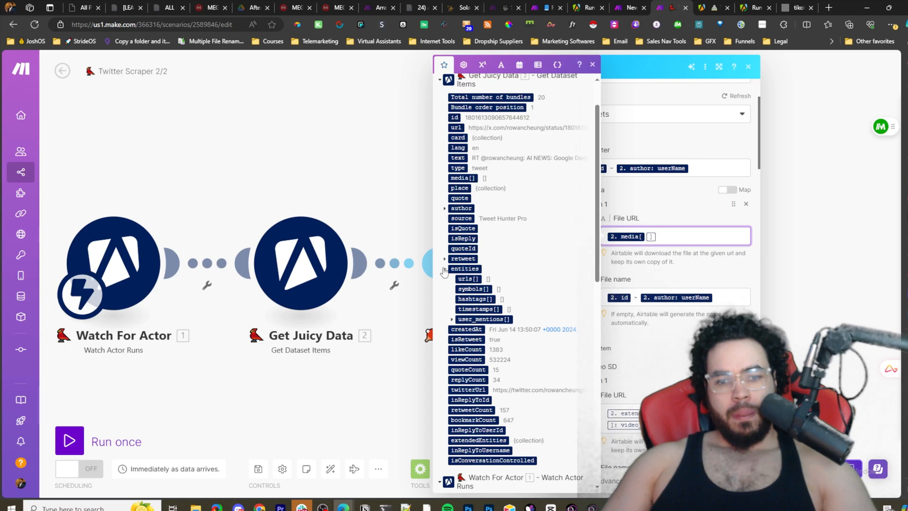
pyautogui.click(444, 269)
pyautogui.scroll(-4, 487, 302)
pyautogui.scroll(3, 472, 302)
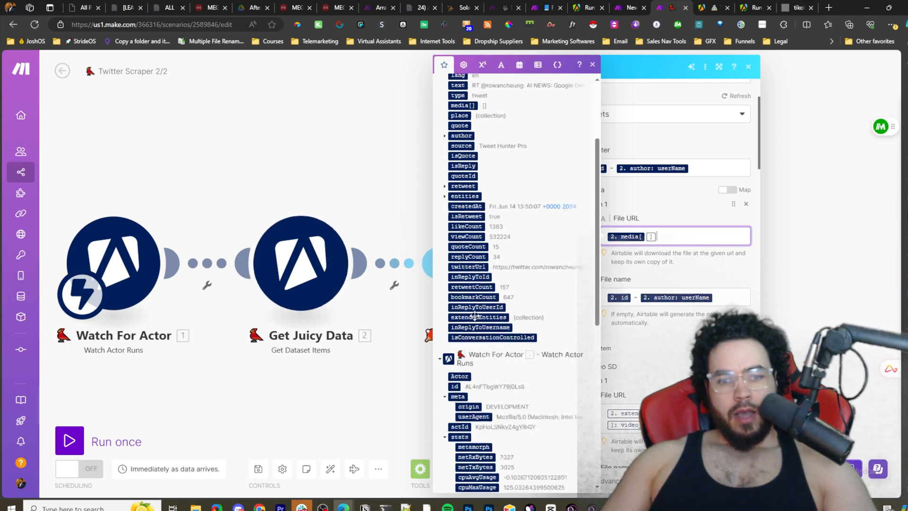
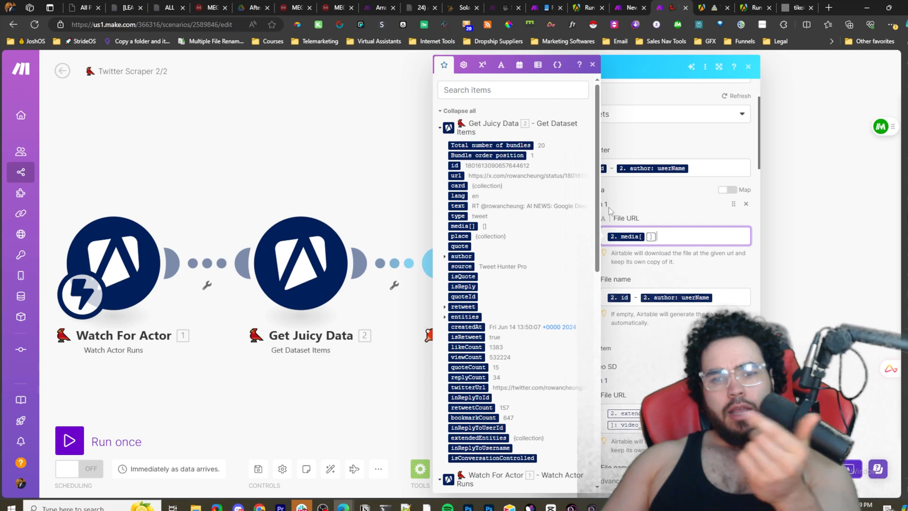
# - Switch to Apify and inspect the TikTok User Scraper's Start URLs help and its finished run
pyautogui.click(707, 10)
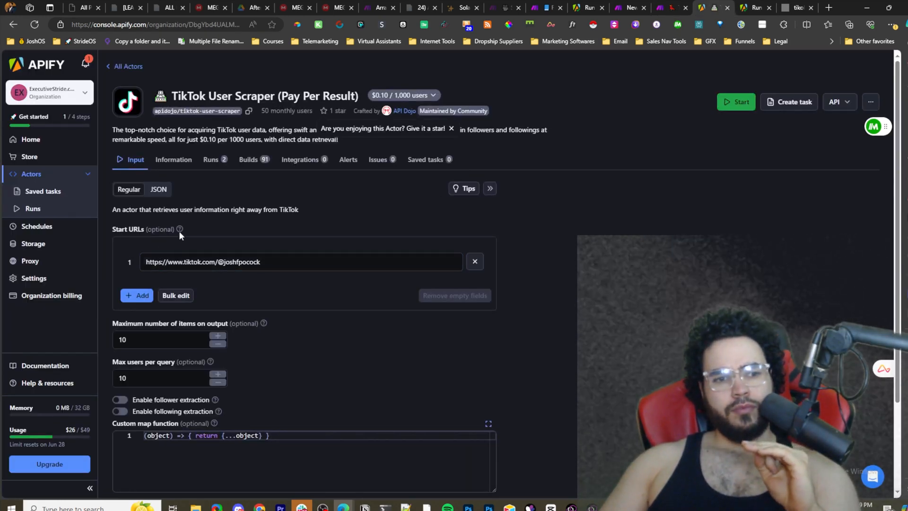
pyautogui.moveTo(179, 230)
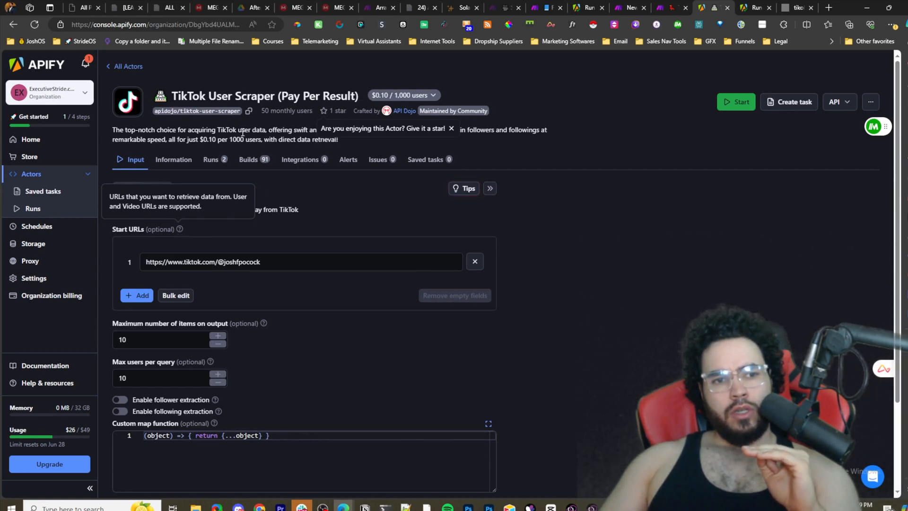
pyautogui.click(745, 5)
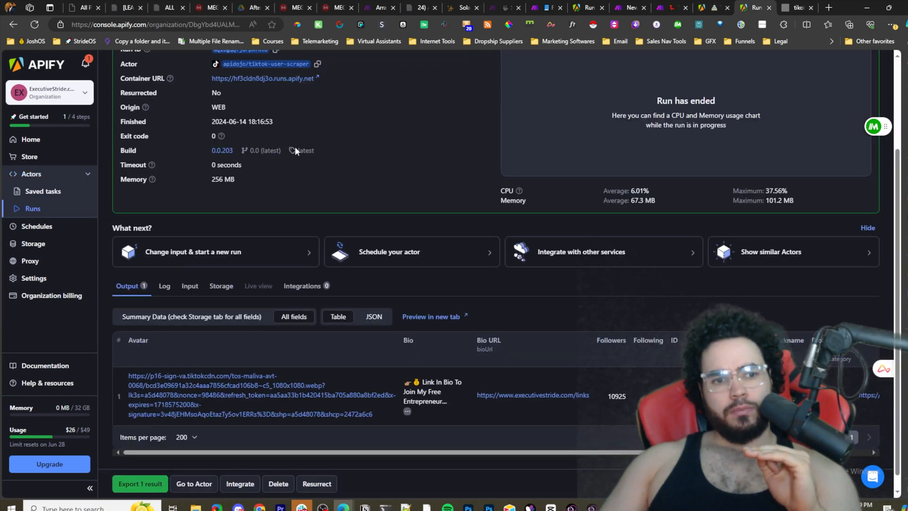
pyautogui.scroll(4, 274, 151)
pyautogui.click(708, 7)
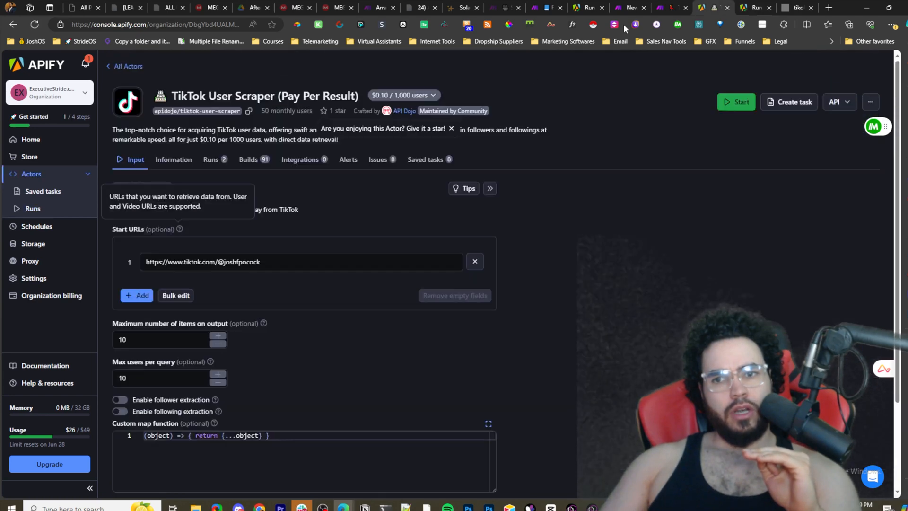
# - Open the Tweet Scraper V2 actor from the list of runs and review its input fields
pyautogui.click(42, 191)
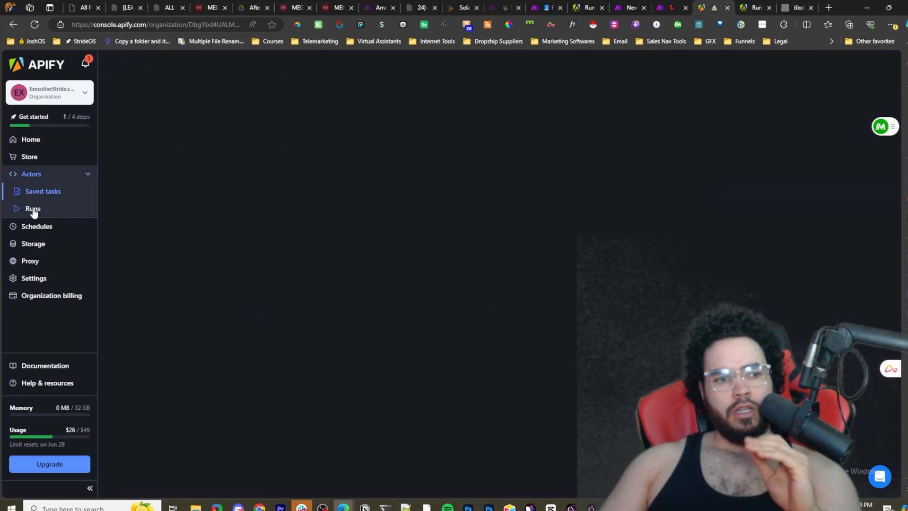
pyautogui.click(34, 209)
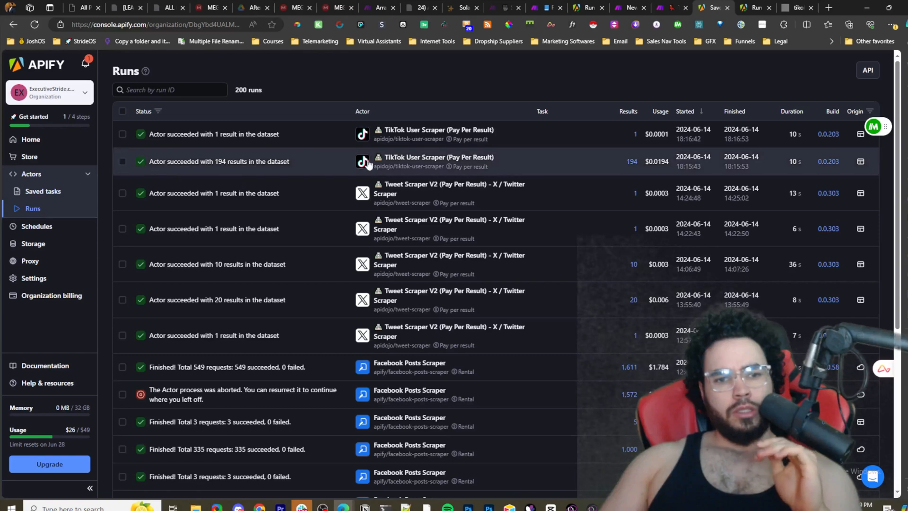
pyautogui.click(402, 187)
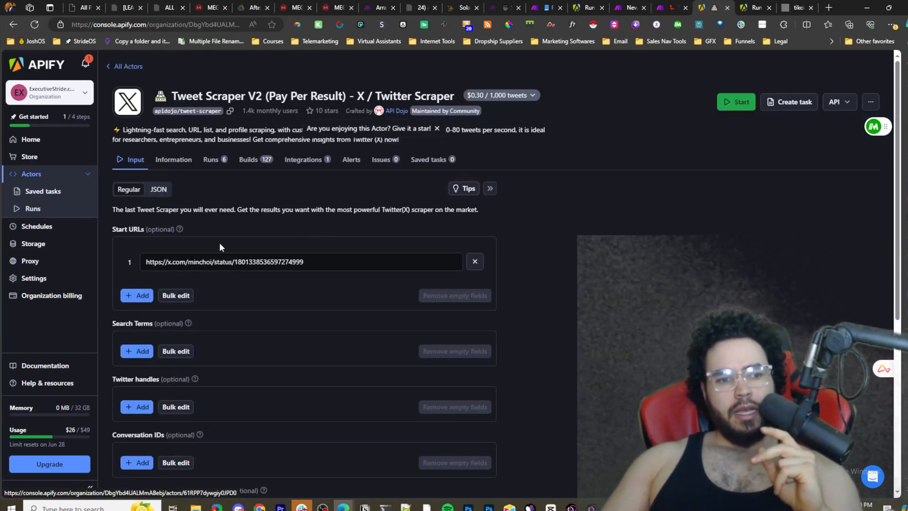
pyautogui.scroll(-1, 217, 279)
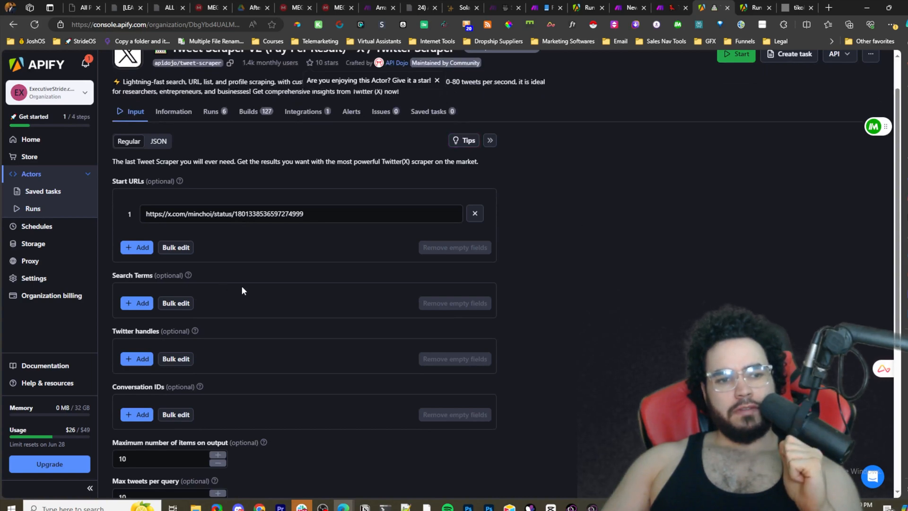
pyautogui.scroll(-3, 243, 284)
pyautogui.scroll(5, 229, 298)
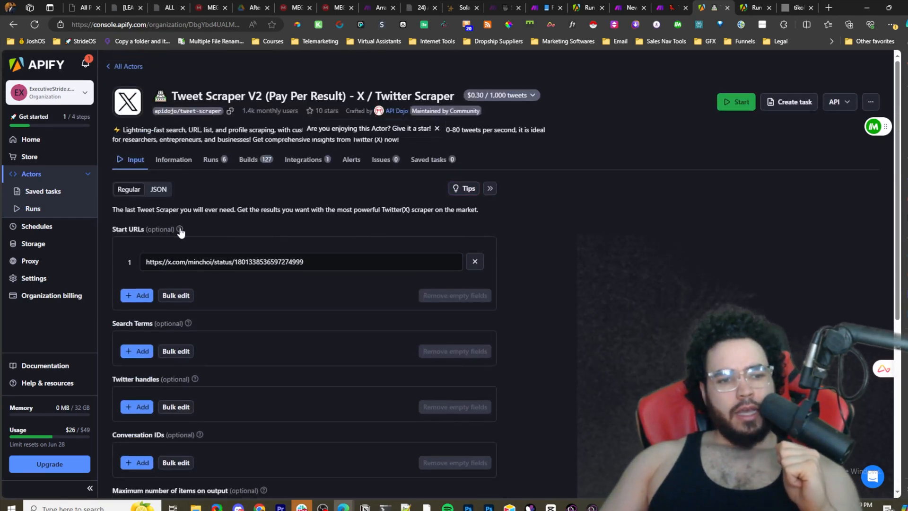
pyautogui.scroll(-3, 194, 260)
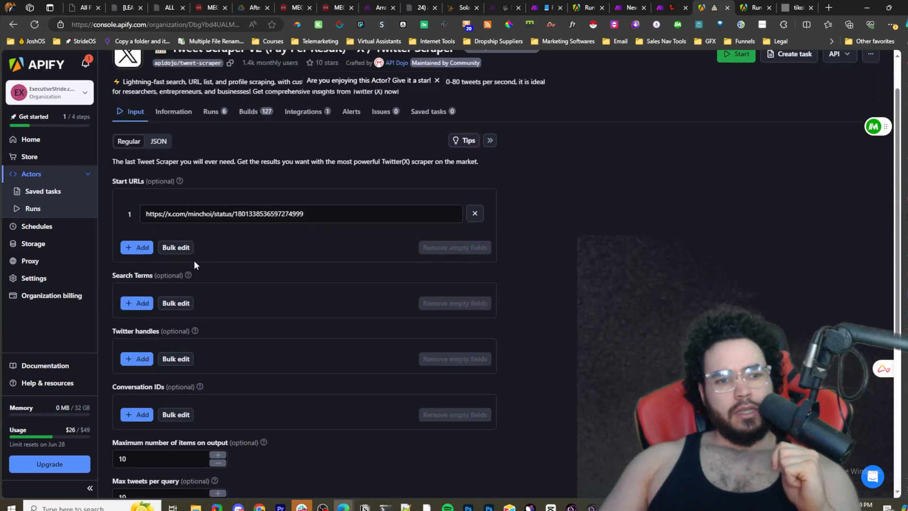
pyautogui.scroll(-3, 204, 259)
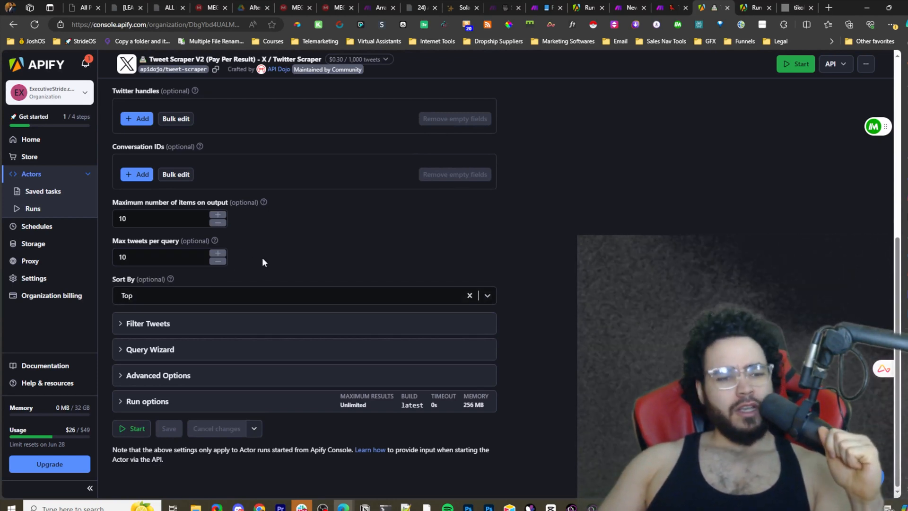
# - Inspect the Sort By choices and expand Filter Tweets to view the tweet filtering options
pyautogui.click(172, 295)
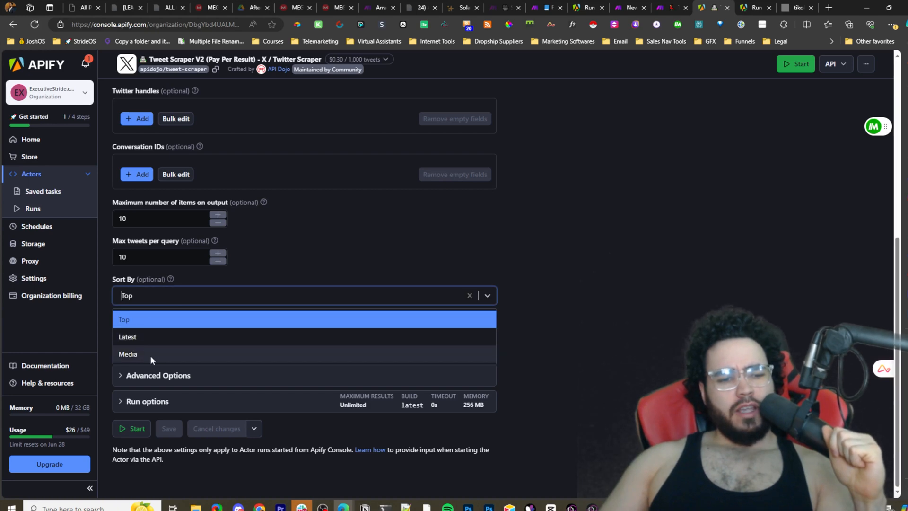
pyautogui.click(445, 266)
pyautogui.scroll(2, 309, 316)
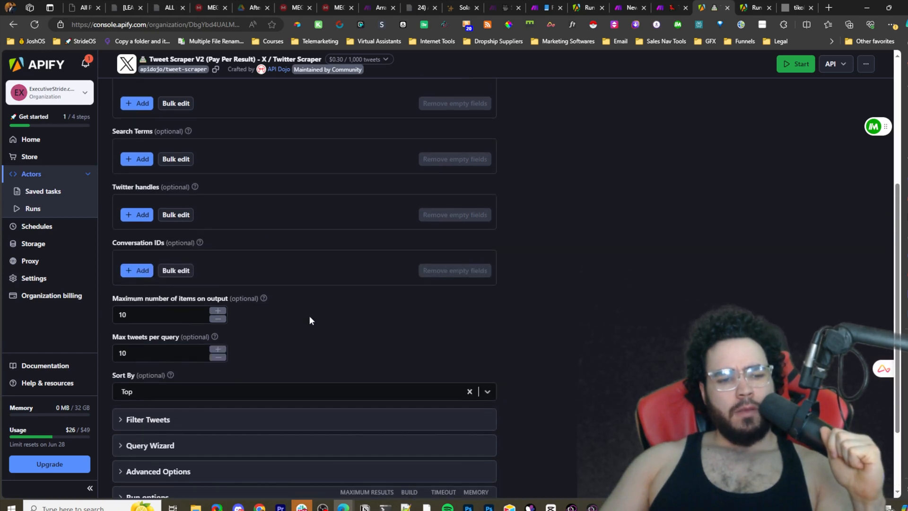
pyautogui.scroll(-1, 165, 359)
pyautogui.click(162, 372)
pyautogui.scroll(-3, 200, 402)
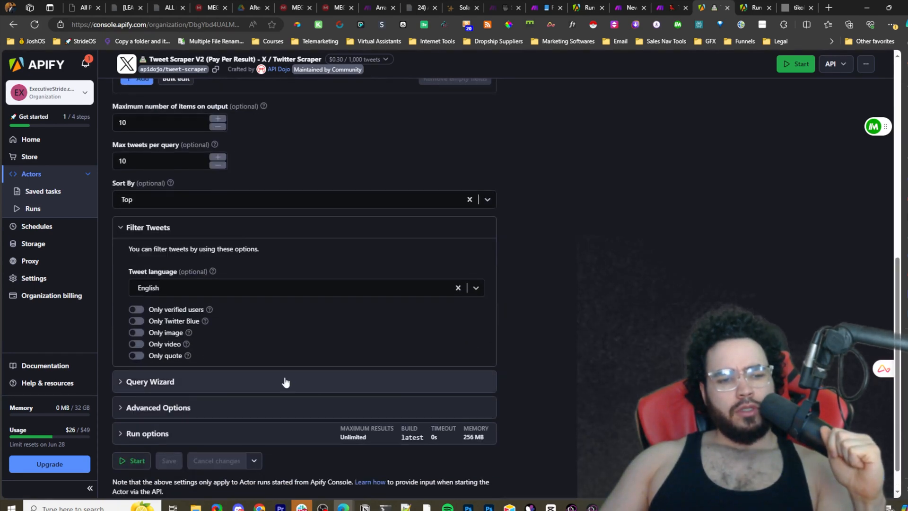
pyautogui.scroll(6, 219, 365)
pyautogui.scroll(3, 219, 361)
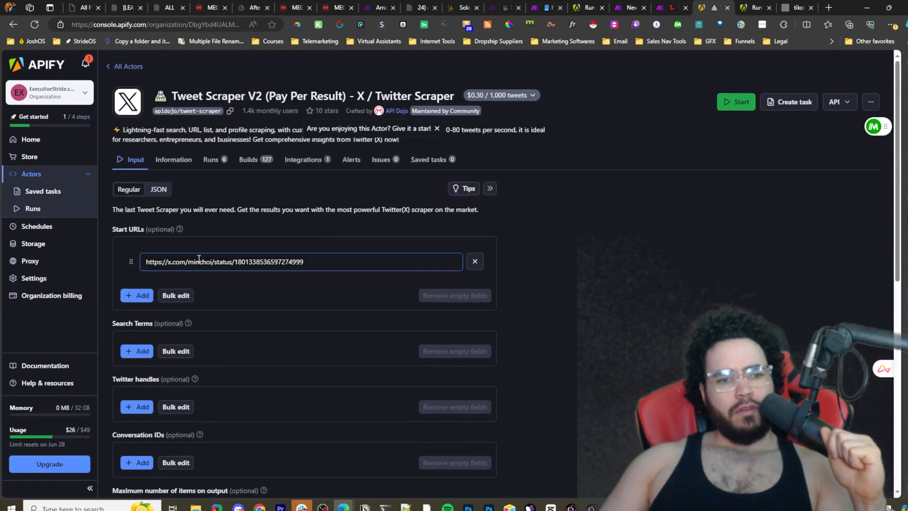
# - Read the Start URLs help and select the entire tweet URL in the first entry
pyautogui.moveTo(180, 230)
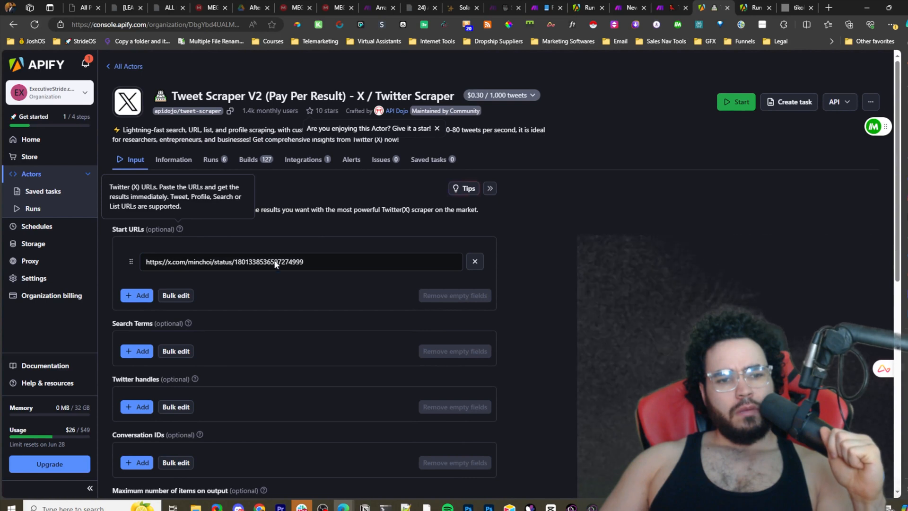
pyautogui.moveTo(266, 263); pyautogui.dragTo(232, 264)
pyautogui.hotkey('ctrl', 'a')
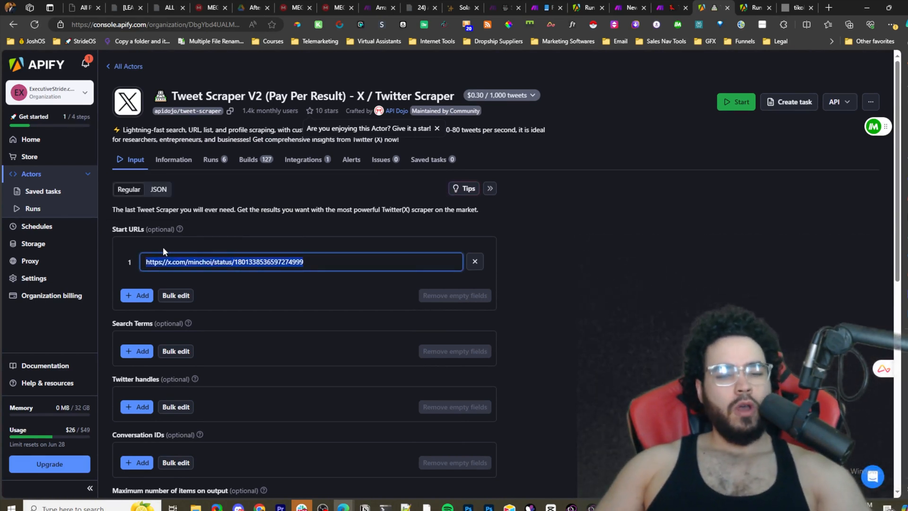
# - Return to the Twitter Scraper 2/2 scenario in Make and close the Airtable module's settings
pyautogui.click(753, 7)
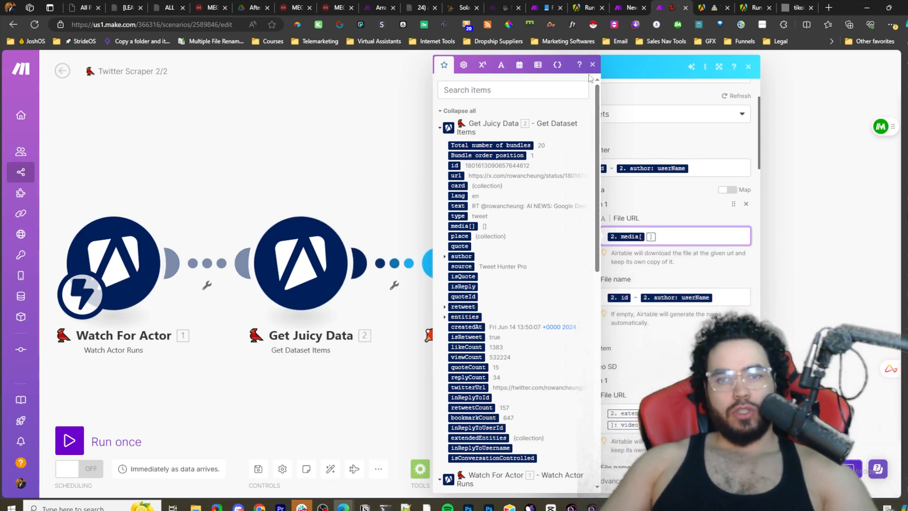
pyautogui.click(657, 69)
pyautogui.click(440, 166)
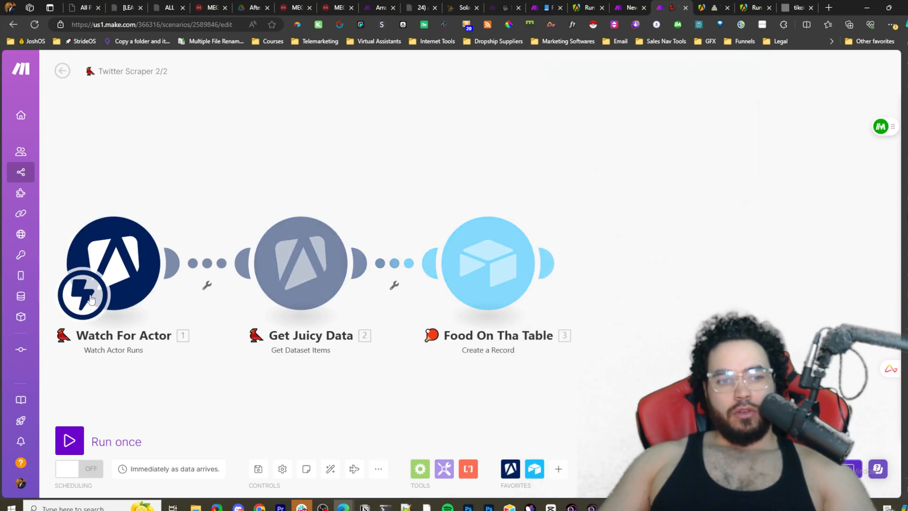
# - Unlink Watch For Actor from Get Juicy Data, check the Get Juicy Data module's Dataset ID mapping and accept its settings
pyautogui.click(222, 264)
pyautogui.click(239, 284)
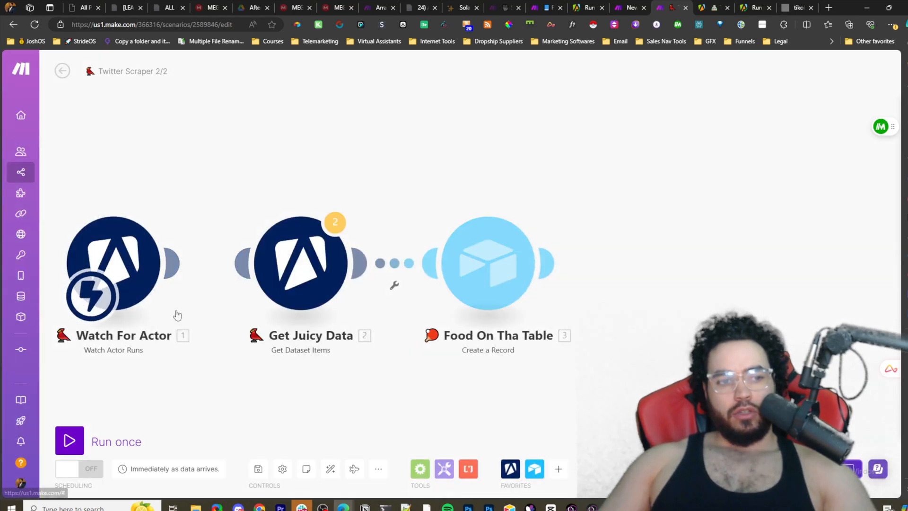
pyautogui.click(305, 252)
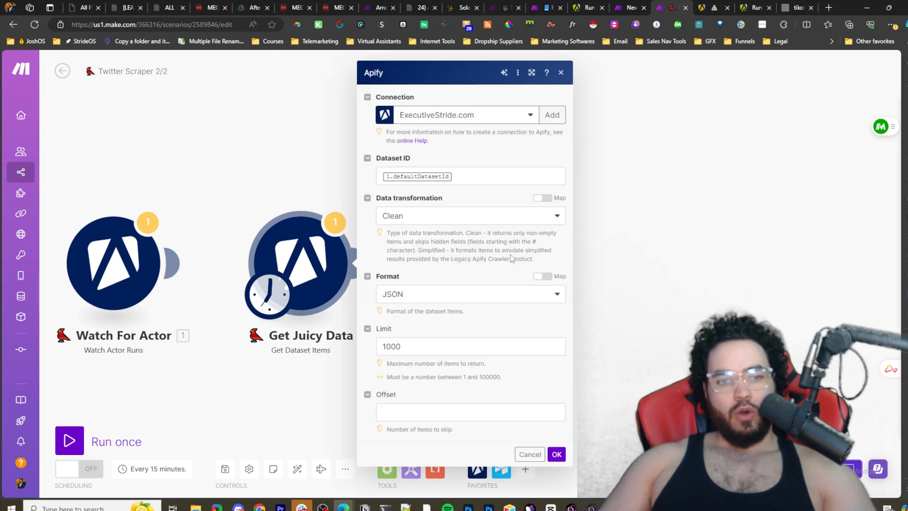
pyautogui.click(458, 180)
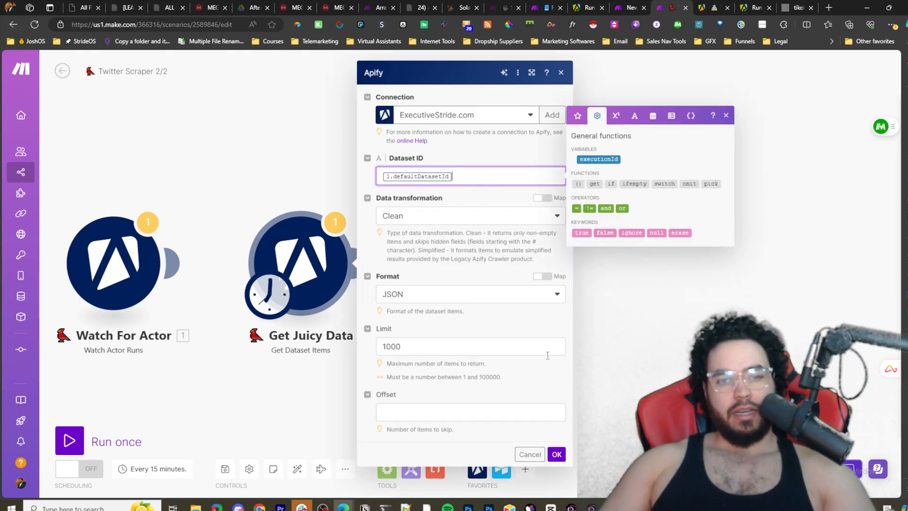
pyautogui.click(556, 454)
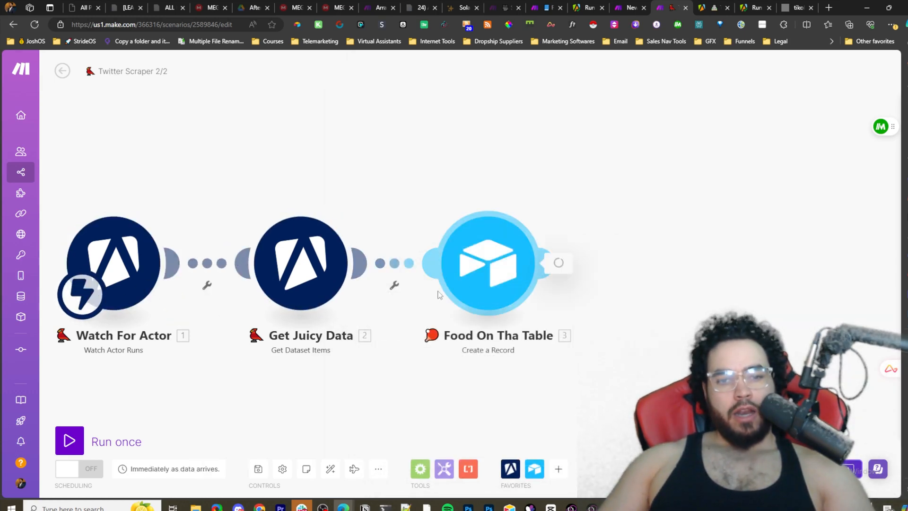
# - Reopen the Food On Tha Table module and review its record mapping and the fields available for the Media File URL
pyautogui.click(529, 270)
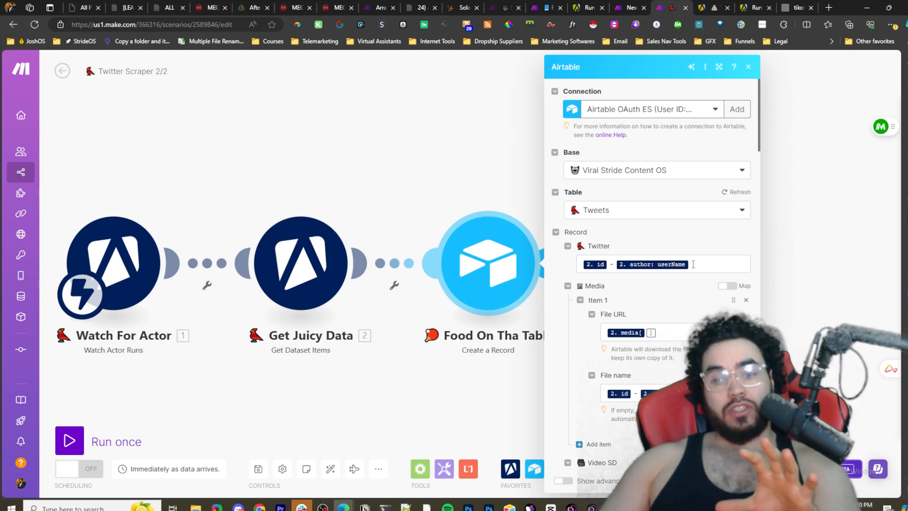
pyautogui.scroll(-4, 619, 191)
pyautogui.scroll(3, 619, 191)
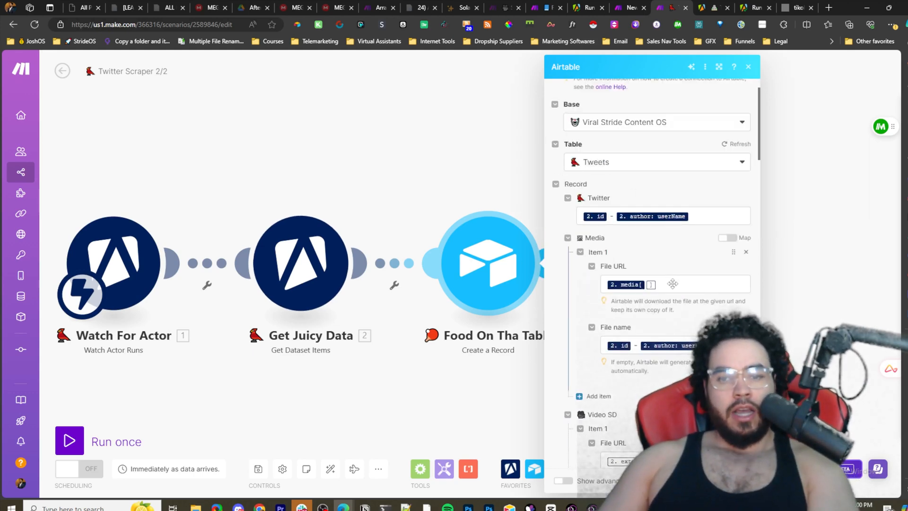
pyautogui.click(688, 285)
pyautogui.scroll(-5, 520, 303)
pyautogui.scroll(-6, 520, 303)
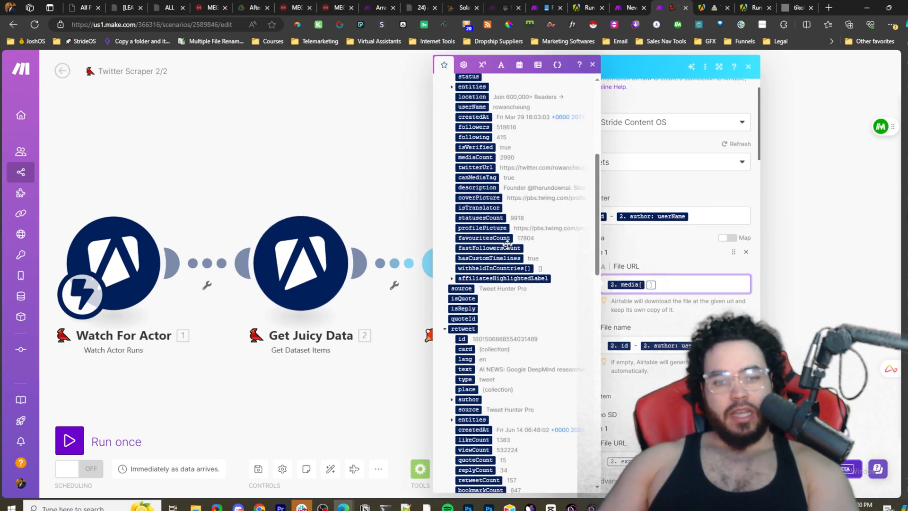
pyautogui.click(689, 264)
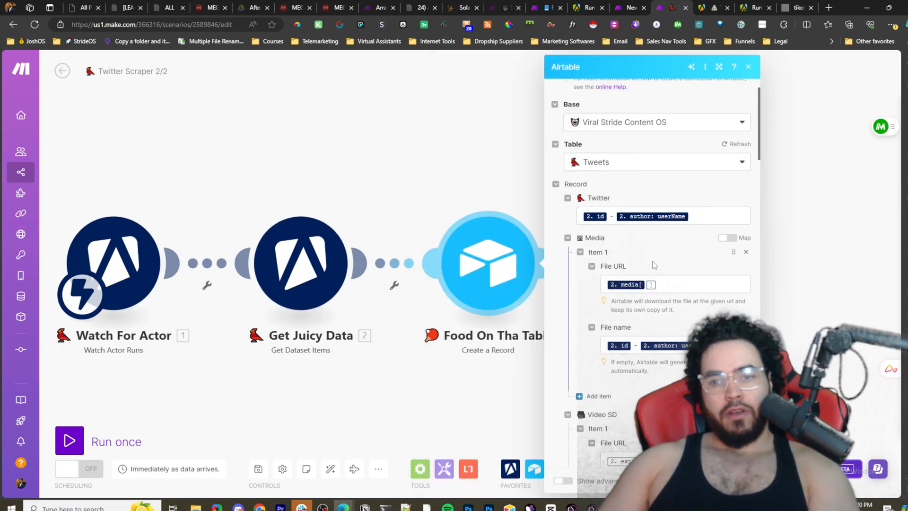
# - Examine the Get Juicy Data fields available for the record's Twitter field
pyautogui.scroll(1, 655, 266)
pyautogui.scroll(-2, 685, 212)
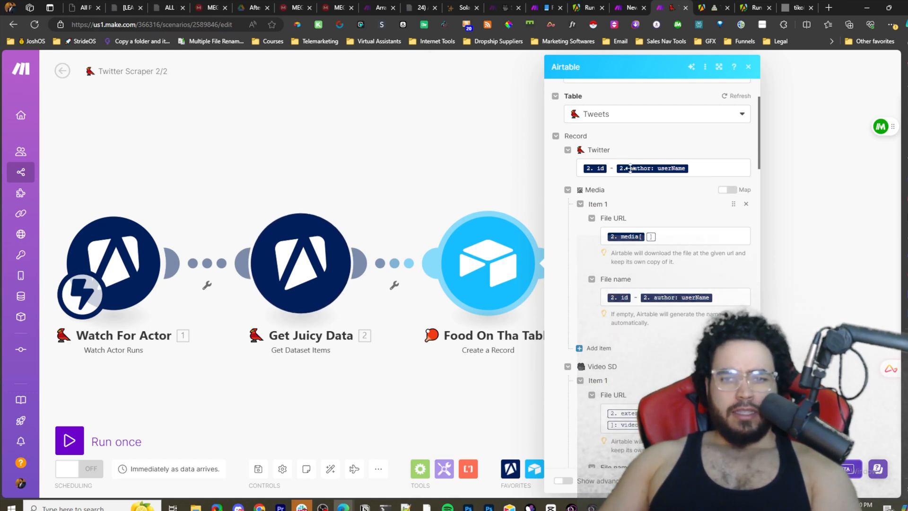
pyautogui.click(691, 168)
pyautogui.scroll(-15, 486, 215)
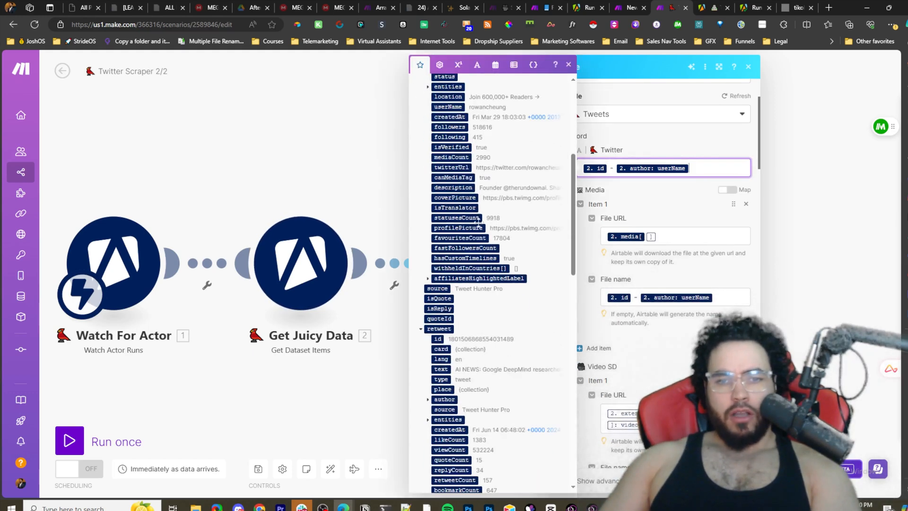
# - Finish reviewing the Get Juicy Data fields for the Twitter field, close the list and check the Media File URL mapping
pyautogui.scroll(8, 486, 216)
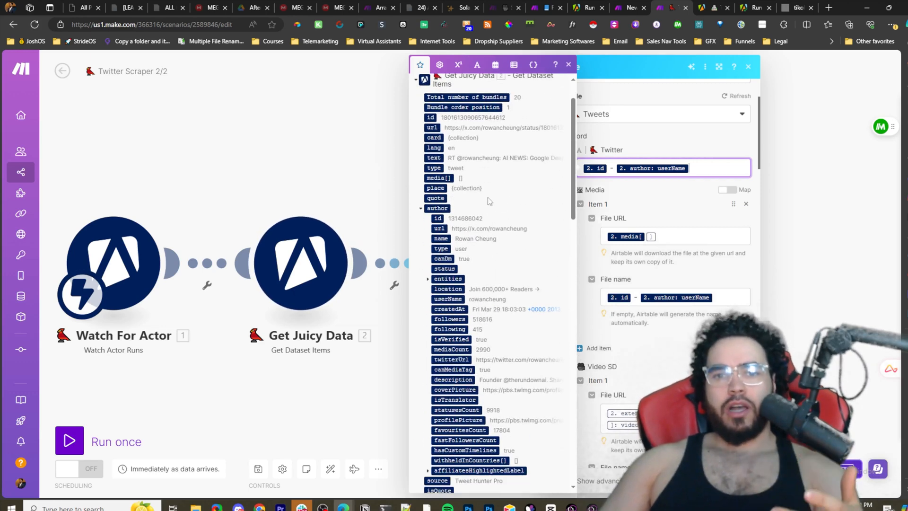
pyautogui.scroll(2, 487, 197)
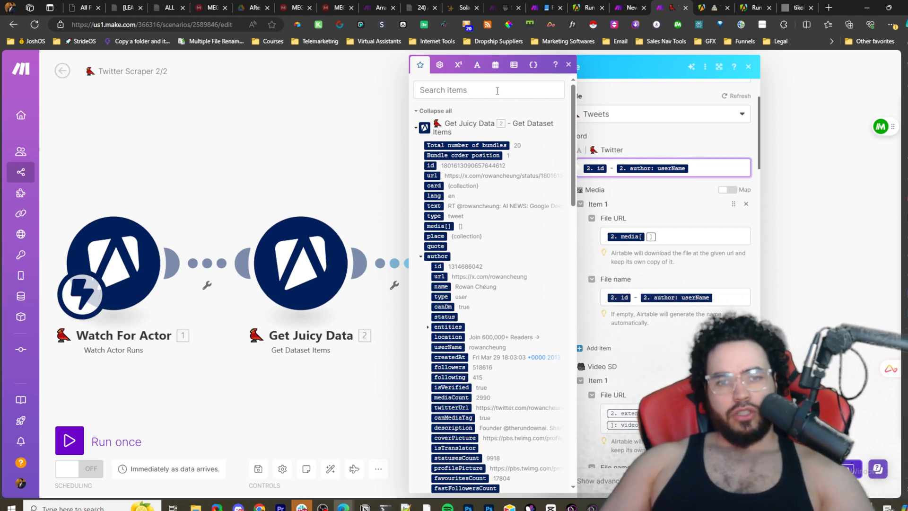
pyautogui.click(472, 92)
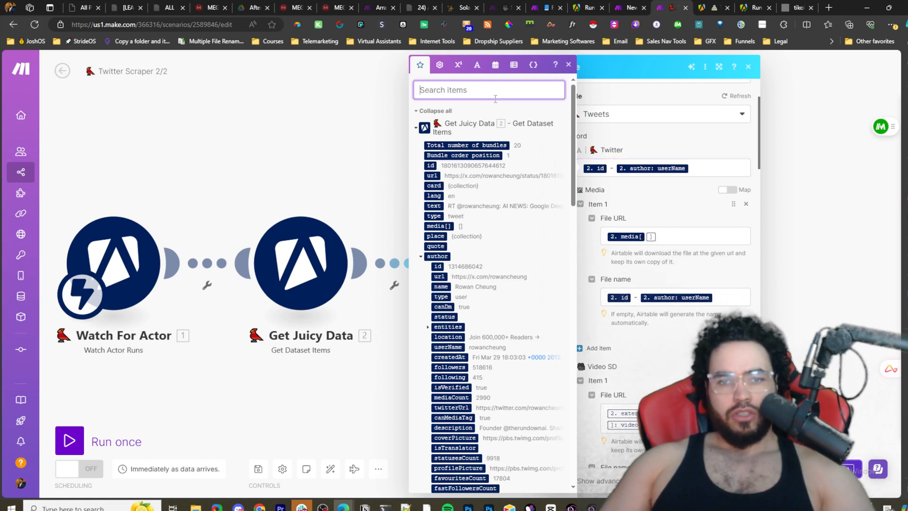
pyautogui.click(687, 202)
pyautogui.click(568, 66)
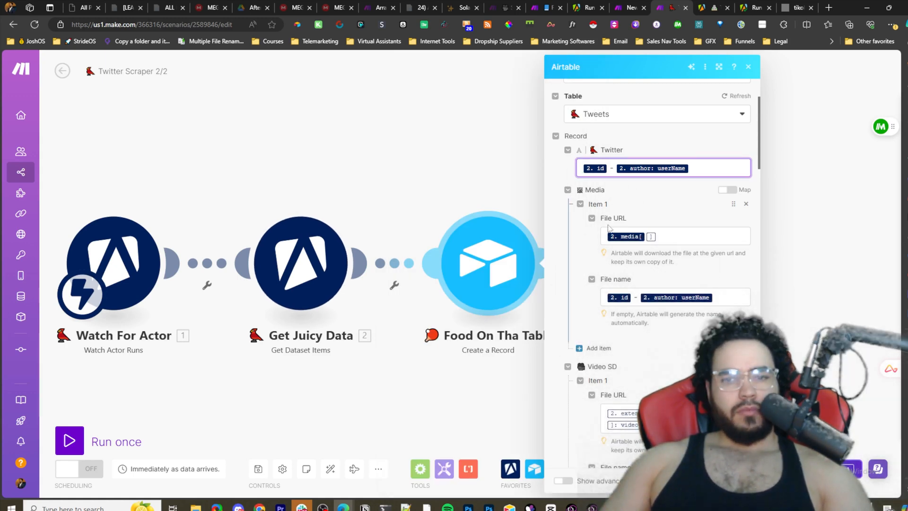
pyautogui.click(634, 244)
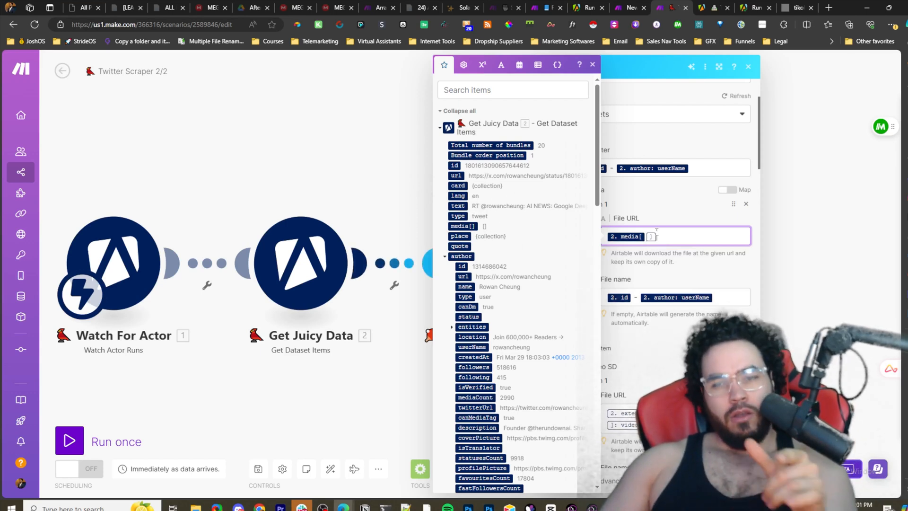
pyautogui.scroll(-2, 703, 214)
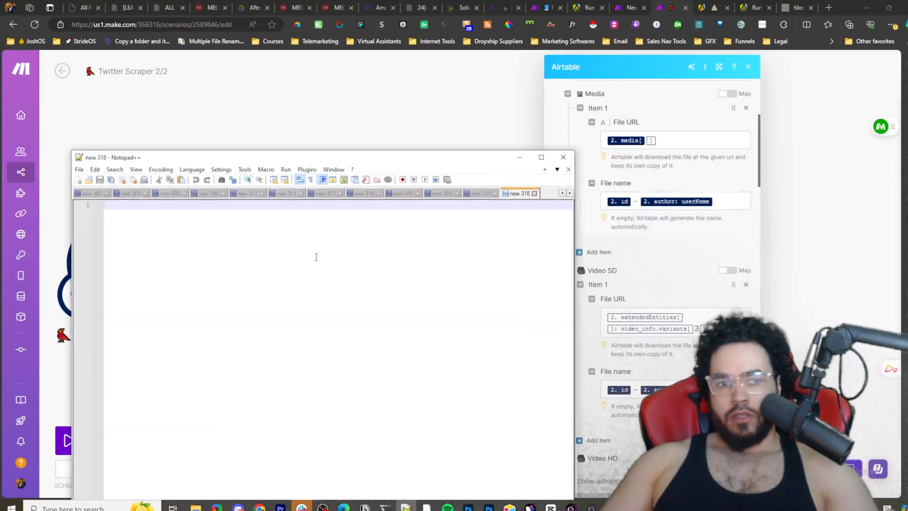
# - Copy the Media File URL mapping {{2.media[]}} into a blank Notepad++ document and highlight its module number
pyautogui.hotkey('ctrl', 'v')
pyautogui.hotkey('ctrl', 'z')
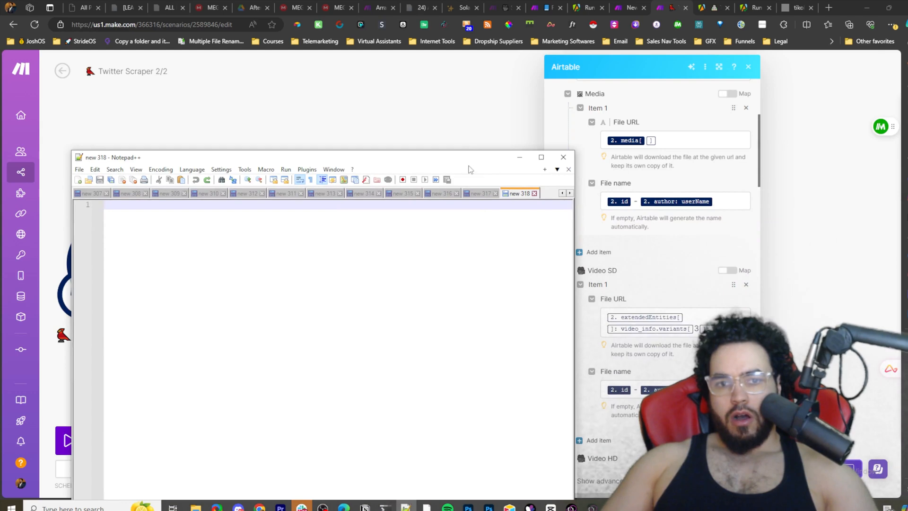
pyautogui.click(696, 138)
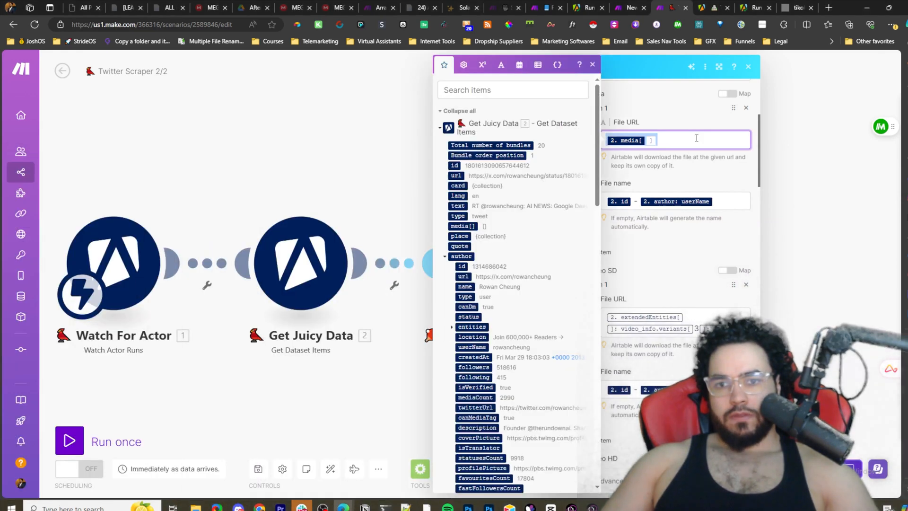
pyautogui.hotkey('alt', 'Tab')
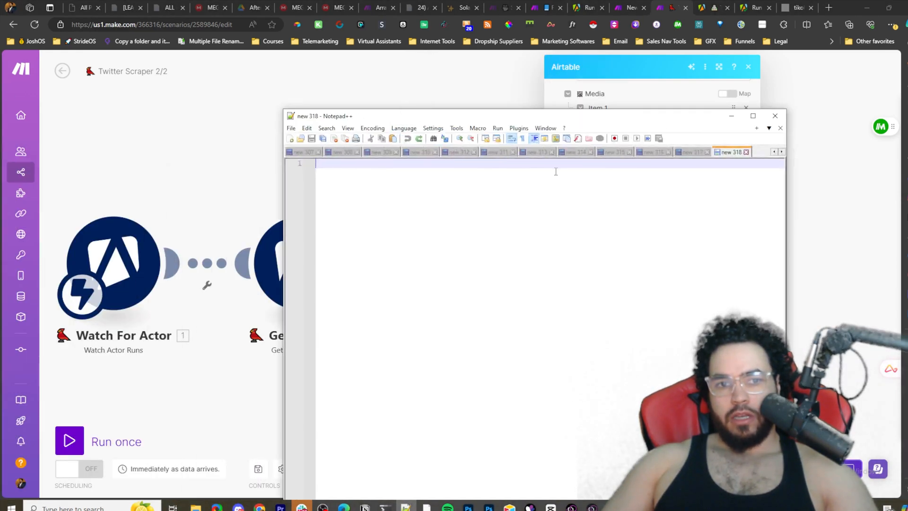
pyautogui.write('{{2.media[]}}')
pyautogui.doubleClick(337, 163)
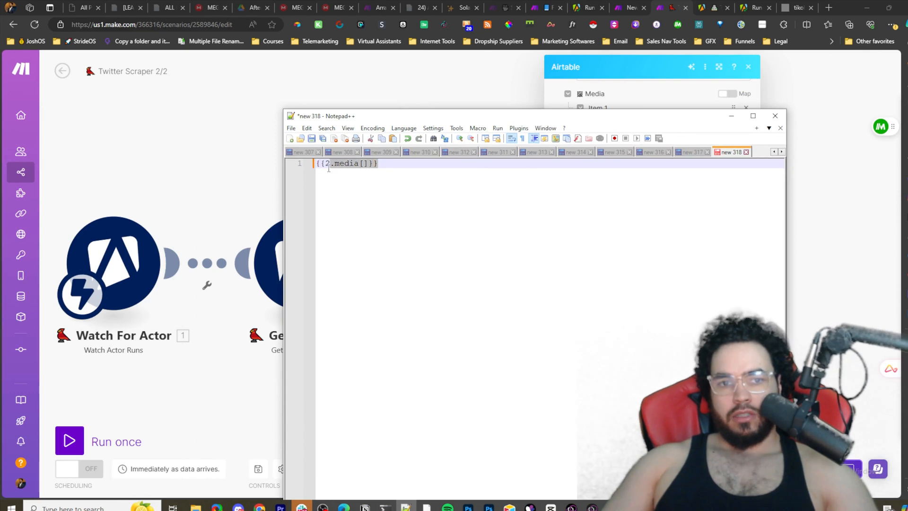
pyautogui.doubleClick(329, 168)
pyautogui.moveTo(338, 121); pyautogui.dragTo(490, 397)
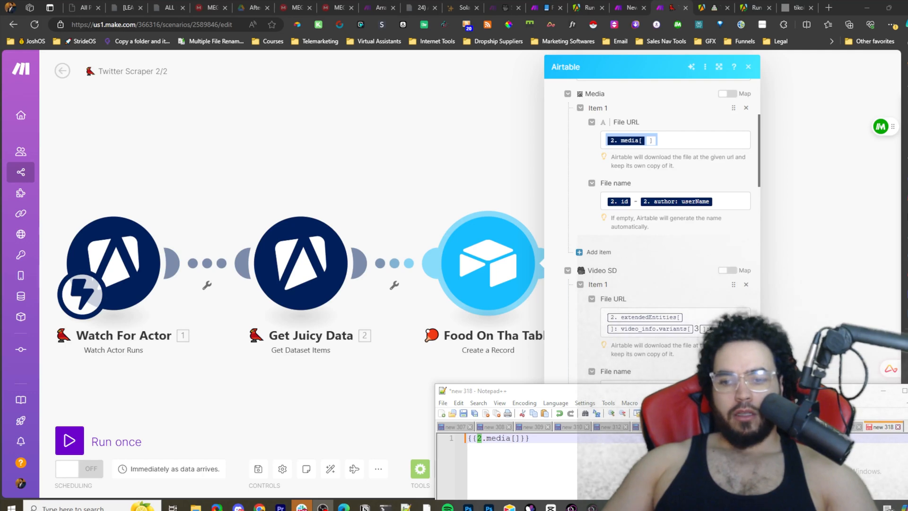
pyautogui.moveTo(719, 390); pyautogui.dragTo(361, 185)
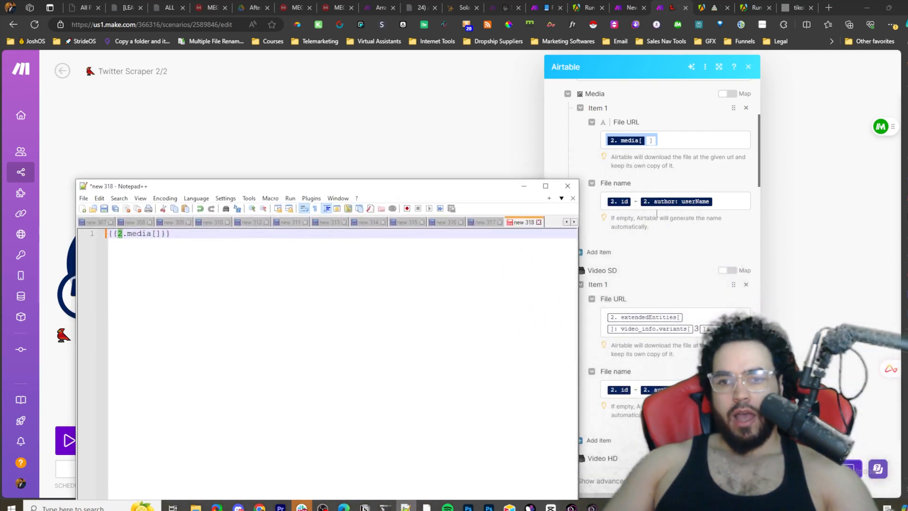
# - Replace the Notepad++ text with the Video SD File URL mapping, {{2.extendedEntities.media[].video_info.variants[3].url}}
pyautogui.click(656, 212)
pyautogui.click(719, 203)
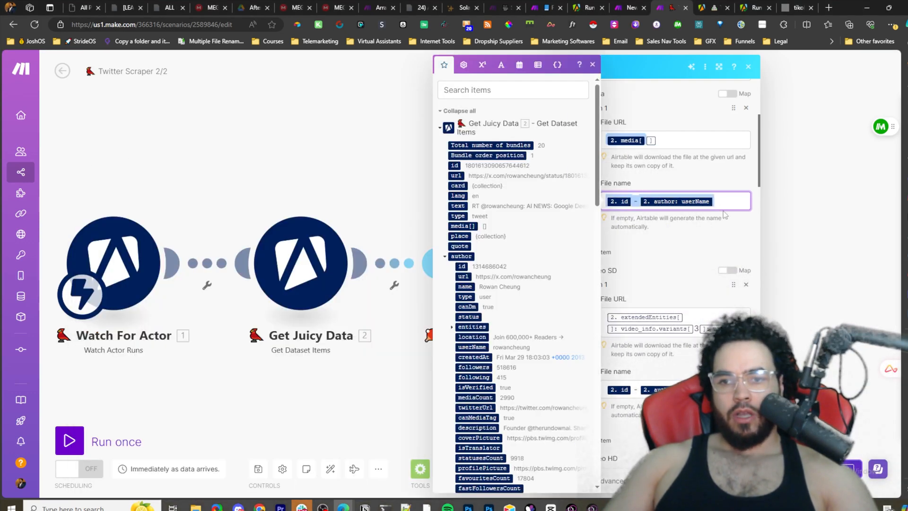
pyautogui.click(726, 317)
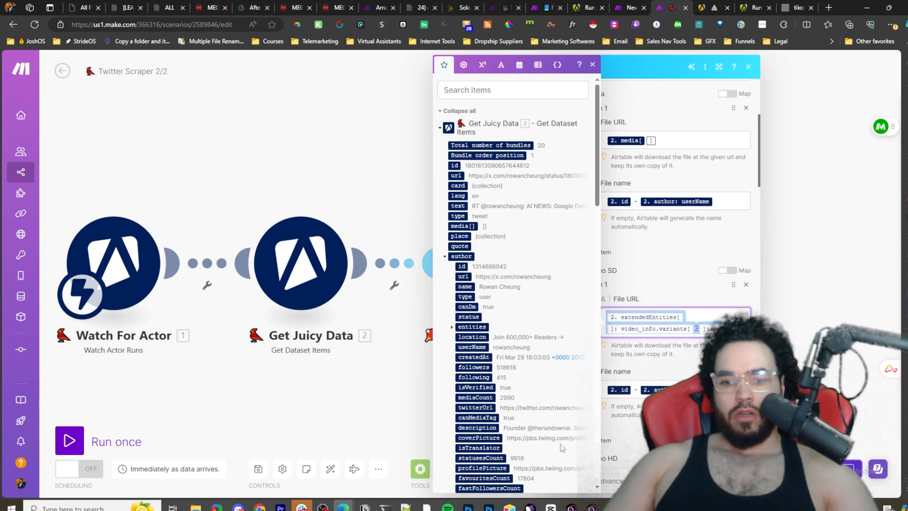
pyautogui.hotkey('alt', 'Tab')
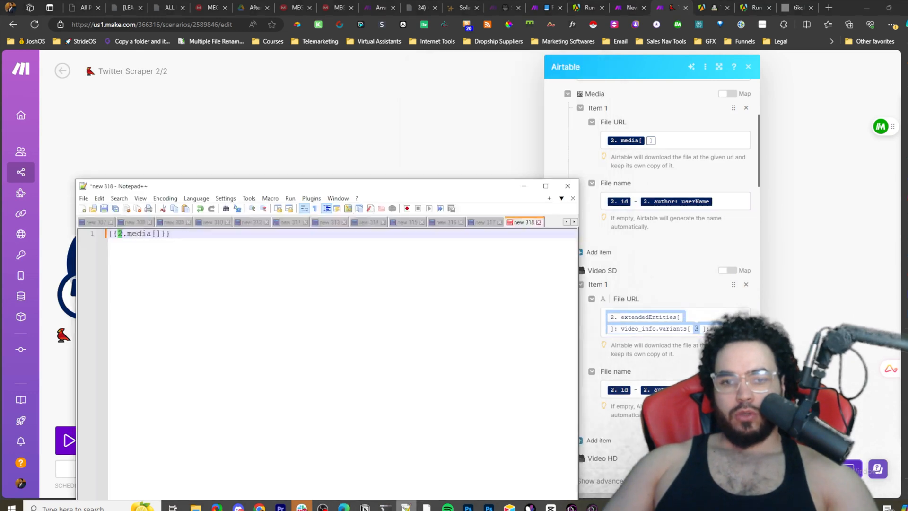
pyautogui.hotkey('ctrl', 'a')
pyautogui.write('{{2.extendedEntities.media[].video_info.variants[3].url}}')
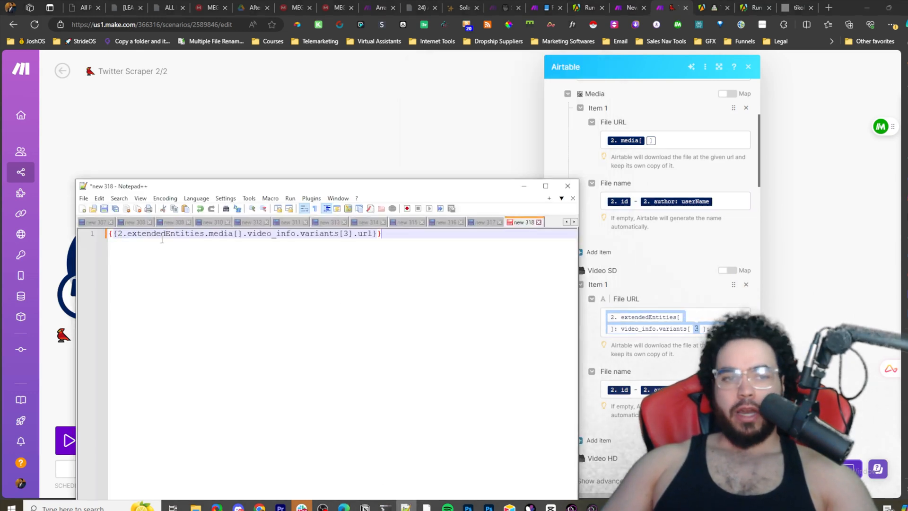
# - Examine the module number and variant index in the copied Video SD mapping, and minimise Notepad++
pyautogui.moveTo(381, 234); pyautogui.dragTo(127, 233)
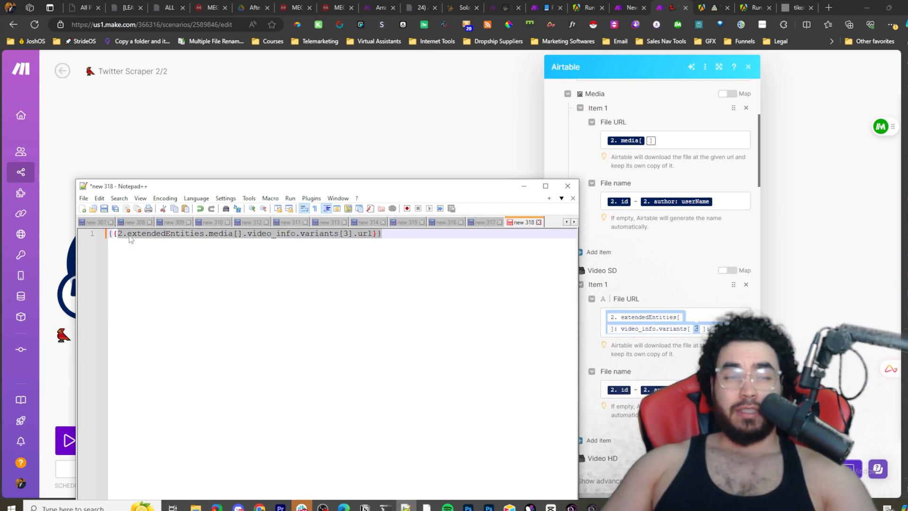
pyautogui.moveTo(148, 233); pyautogui.dragTo(381, 233)
pyautogui.click(348, 233)
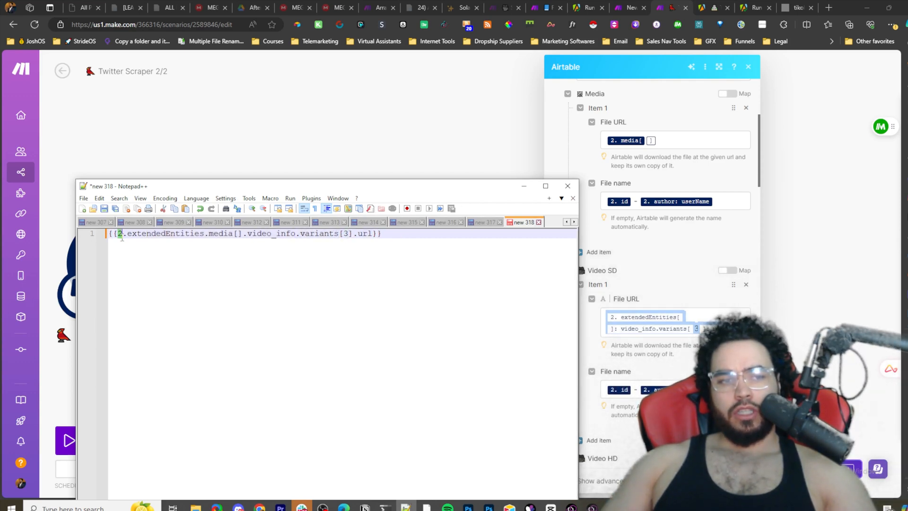
pyautogui.click(139, 198)
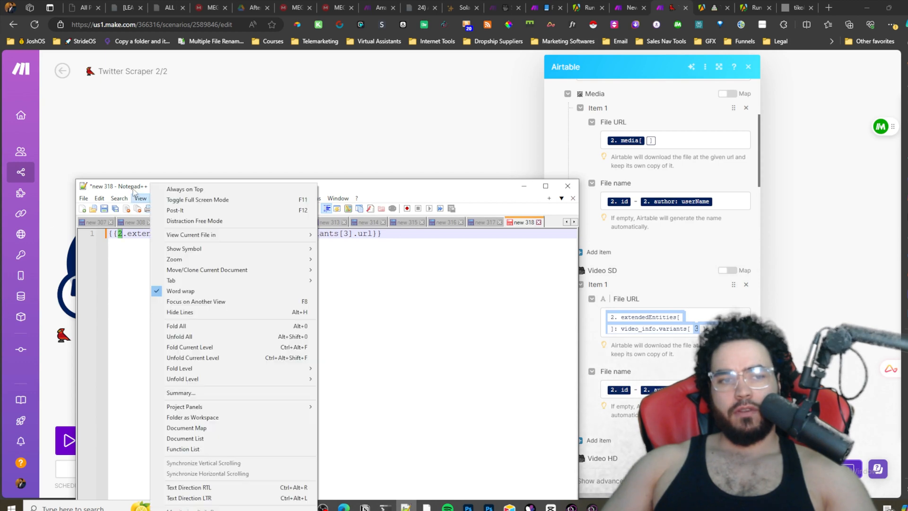
pyautogui.click(523, 186)
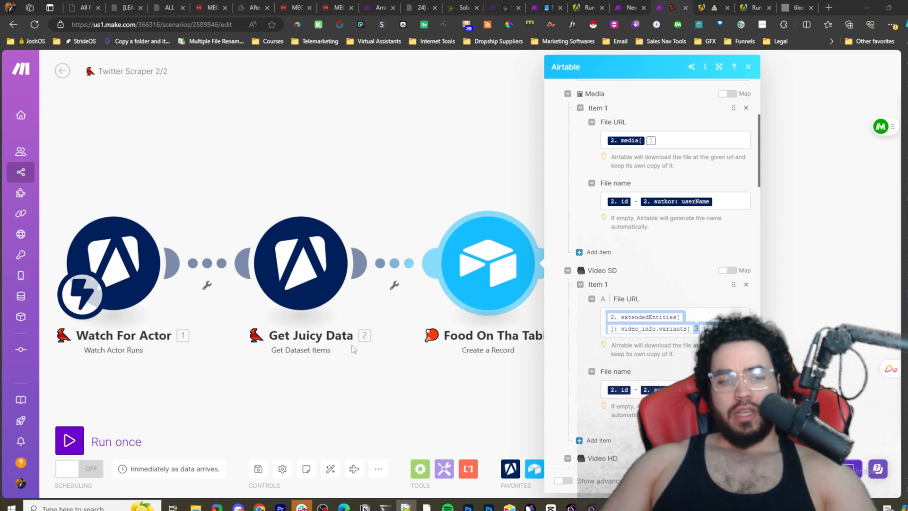
# - Review the Media, Video SD and Video HD file mappings of the Airtable record
pyautogui.click(698, 305)
pyautogui.scroll(1, 680, 309)
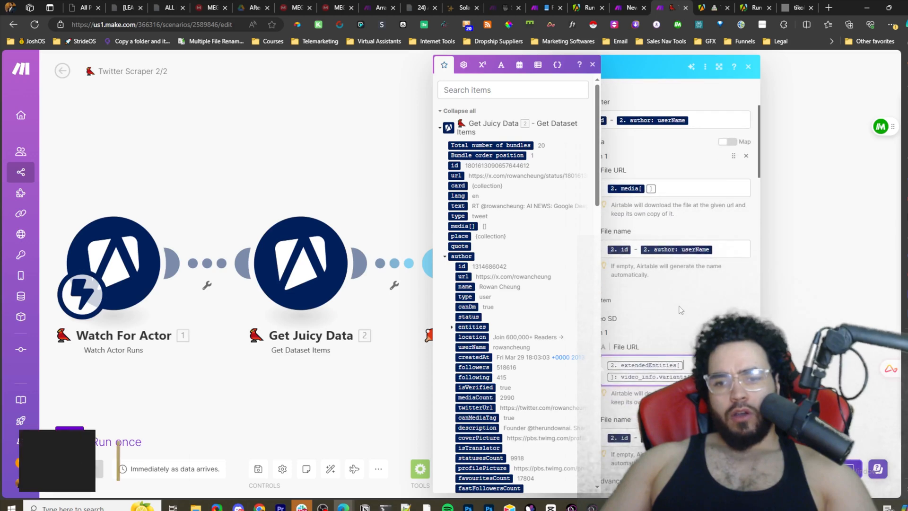
pyautogui.scroll(-3, 680, 309)
pyautogui.click(655, 269)
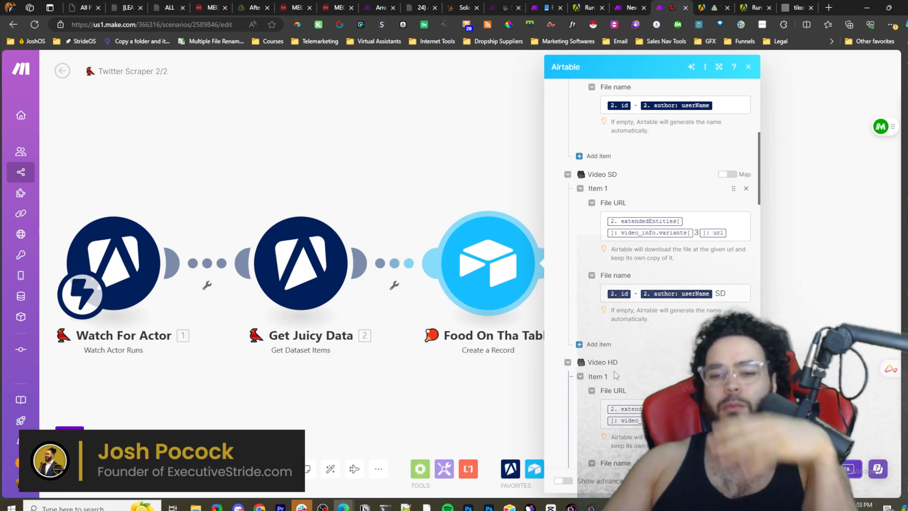
pyautogui.scroll(-2, 617, 371)
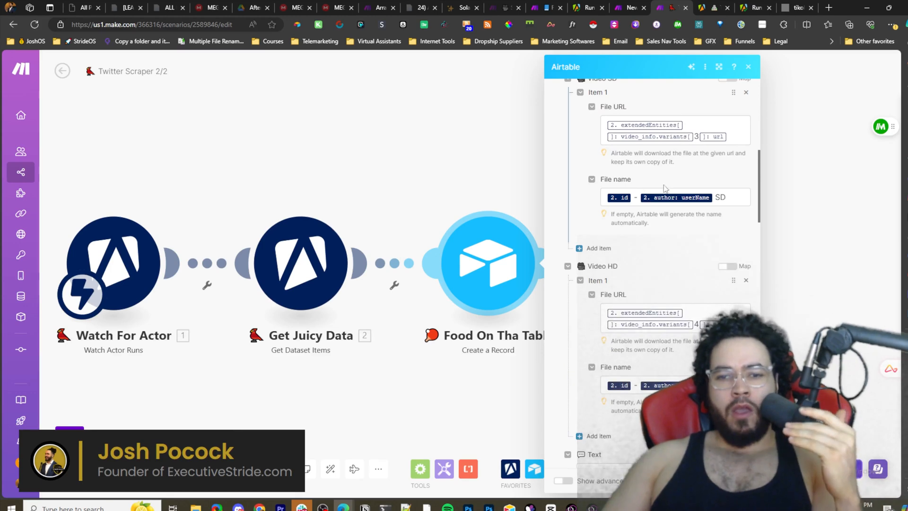
# - Compare the variant indexes in the Video SD and Video HD File URLs and look through the available Get Juicy Data fields
pyautogui.click(692, 128)
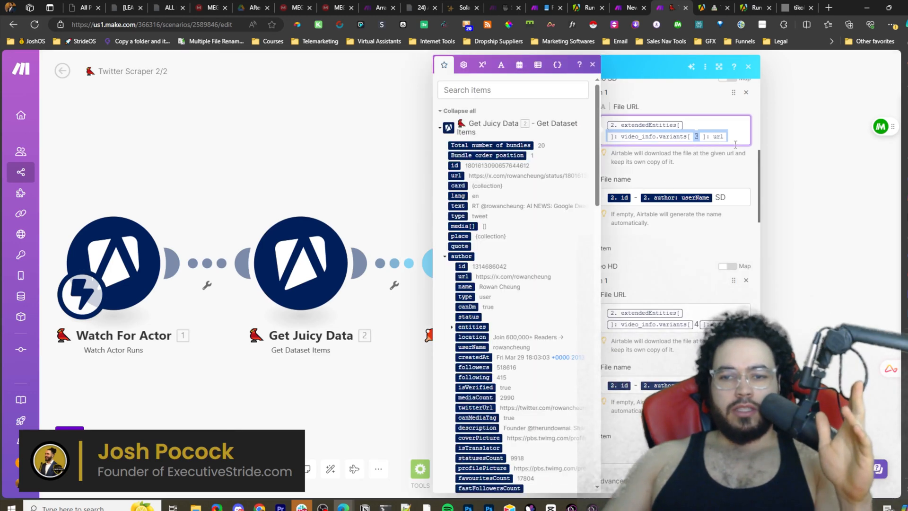
pyautogui.click(696, 137)
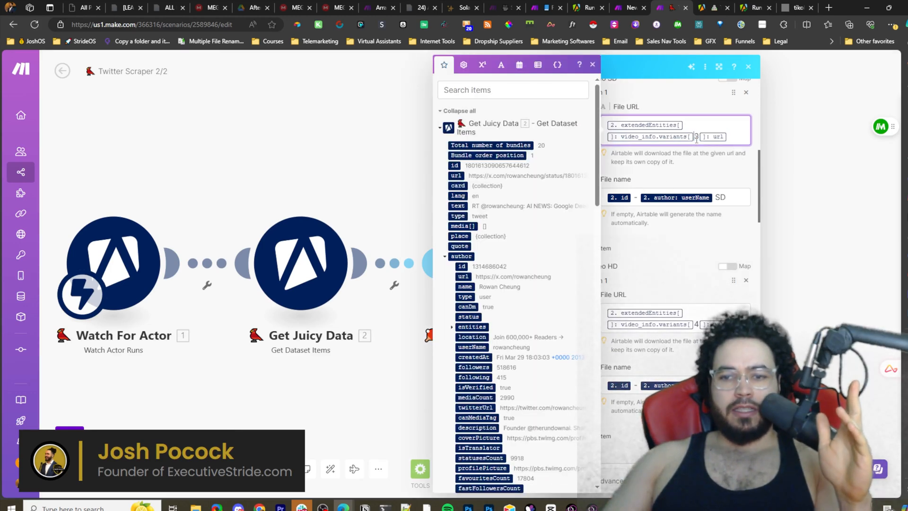
pyautogui.moveTo(694, 137); pyautogui.dragTo(700, 137)
pyautogui.click(697, 324)
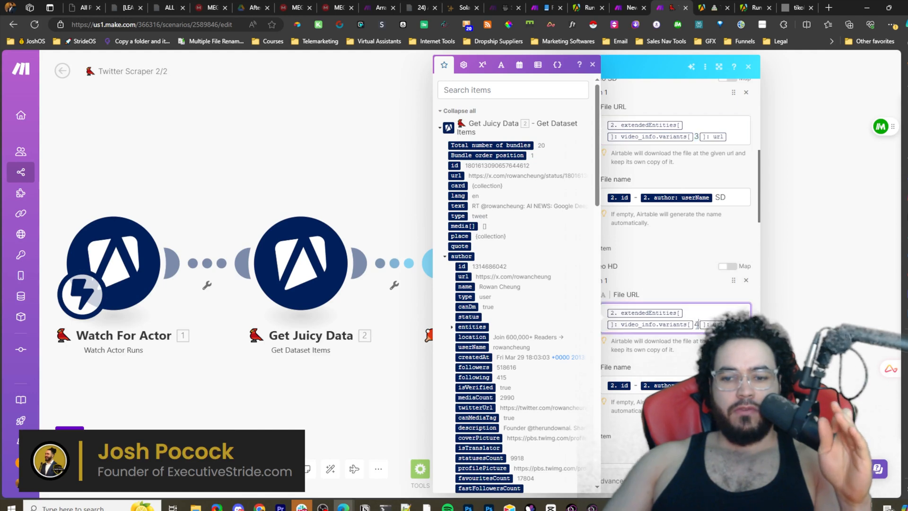
pyautogui.scroll(-2, 503, 286)
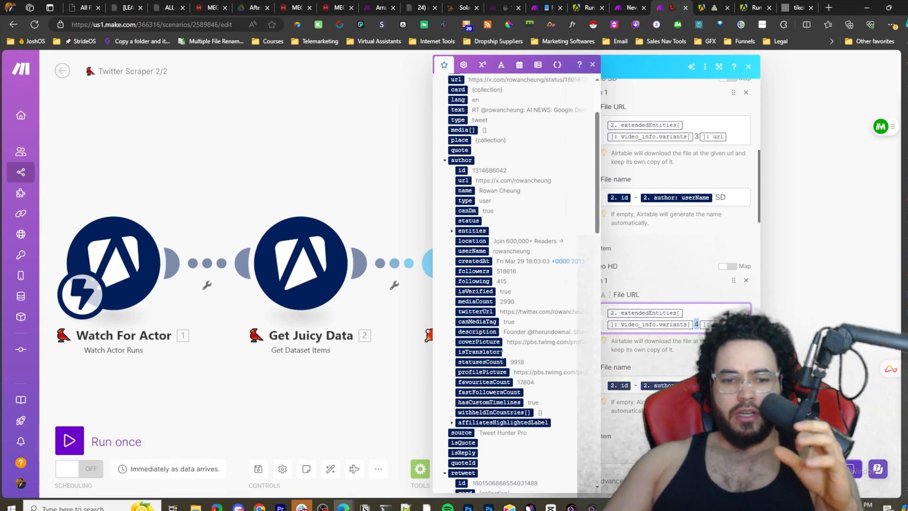
pyautogui.scroll(-2, 503, 376)
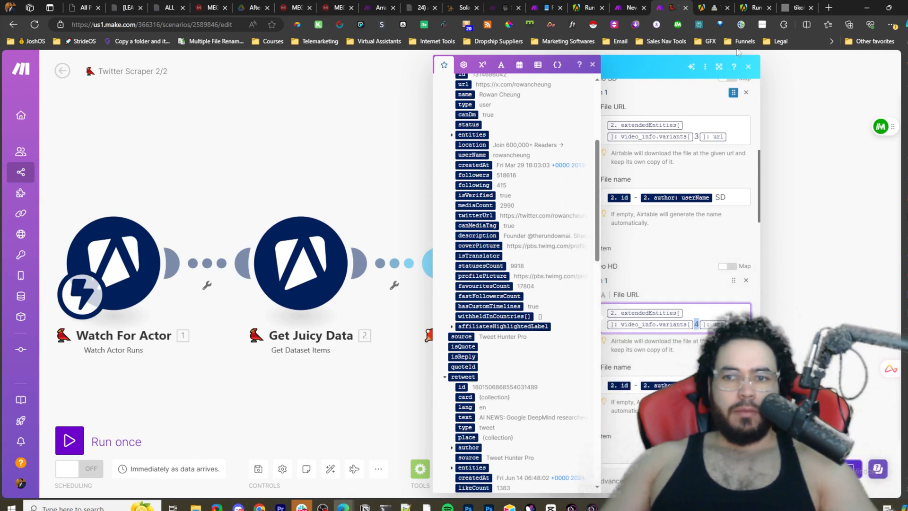
# - Switch to Apify and open the latest Tweet Scraper V2 run's default dataset storage to get its Dataset ID
pyautogui.click(708, 10)
pyautogui.click(712, 9)
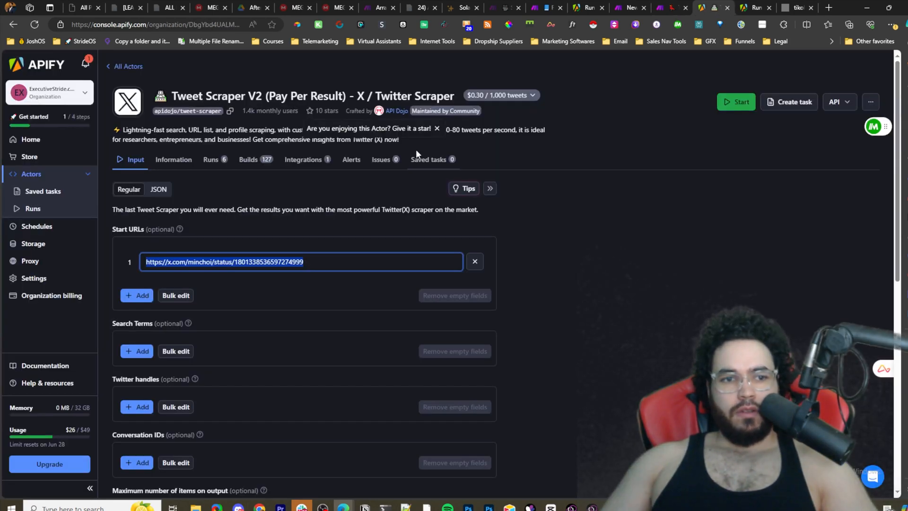
pyautogui.click(221, 168)
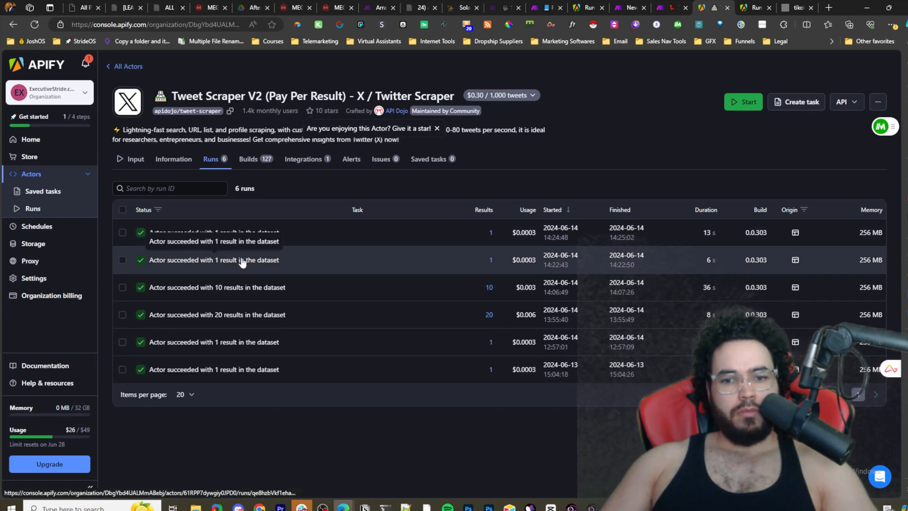
pyautogui.click(244, 239)
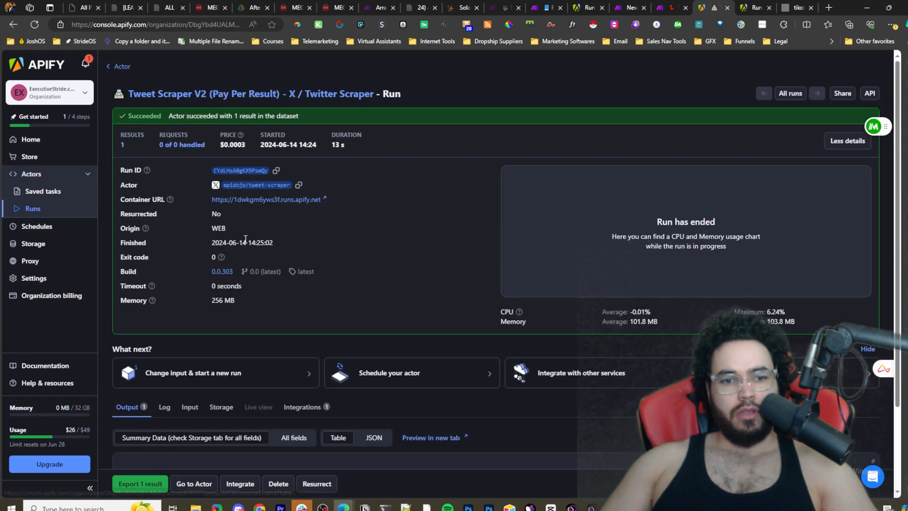
pyautogui.scroll(-3, 173, 367)
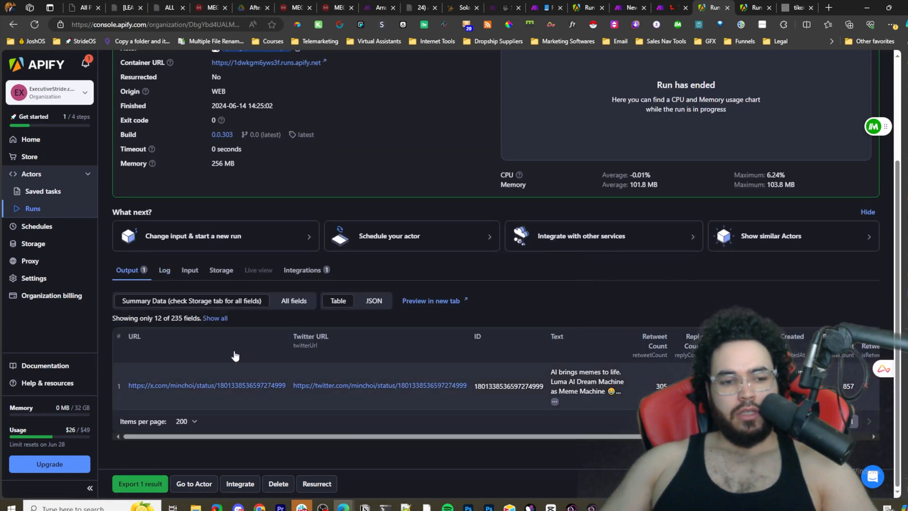
pyautogui.click(220, 272)
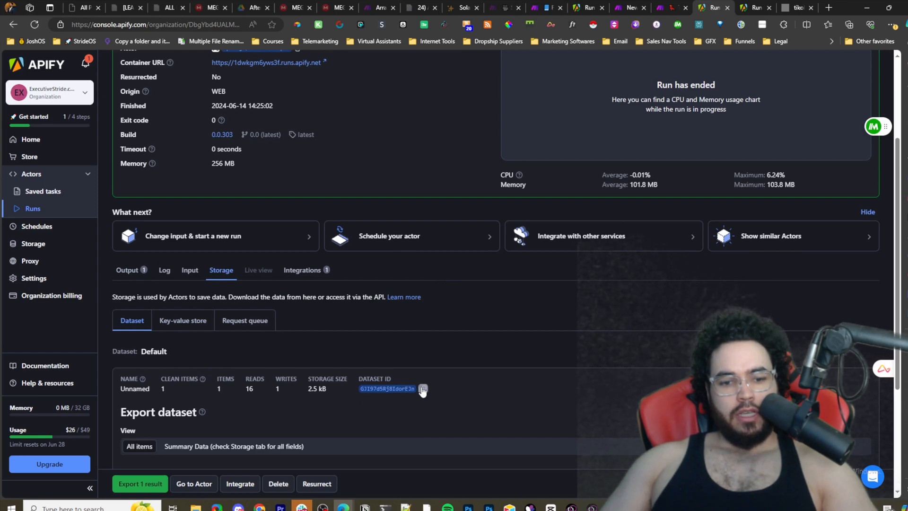
# - Return to the Twitter Scraper 2/2 scenario in Make and close the field list and Airtable settings
pyautogui.click(669, 7)
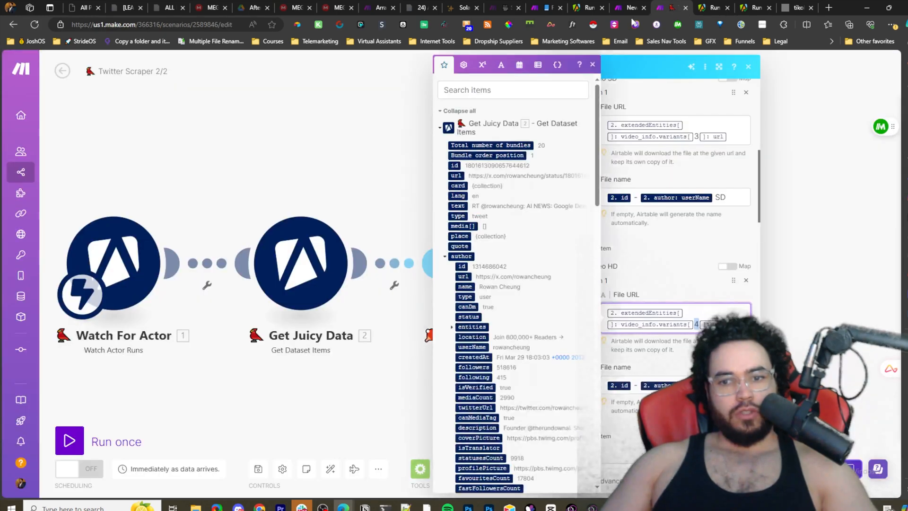
pyautogui.click(594, 65)
pyautogui.click(748, 67)
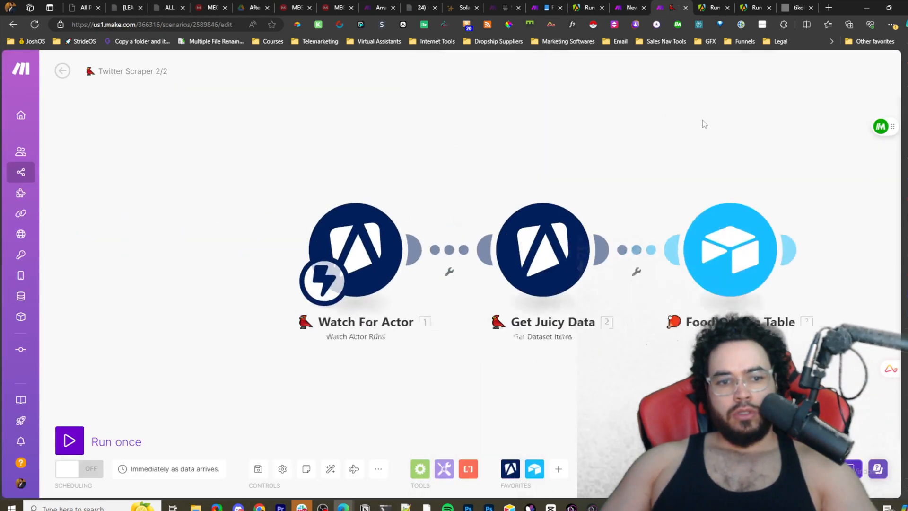
# - Unlink the Watch For Actor module from Get Juicy Data and make Get Juicy Data the scenario's starting module
pyautogui.rightClick(487, 248)
pyautogui.click(493, 272)
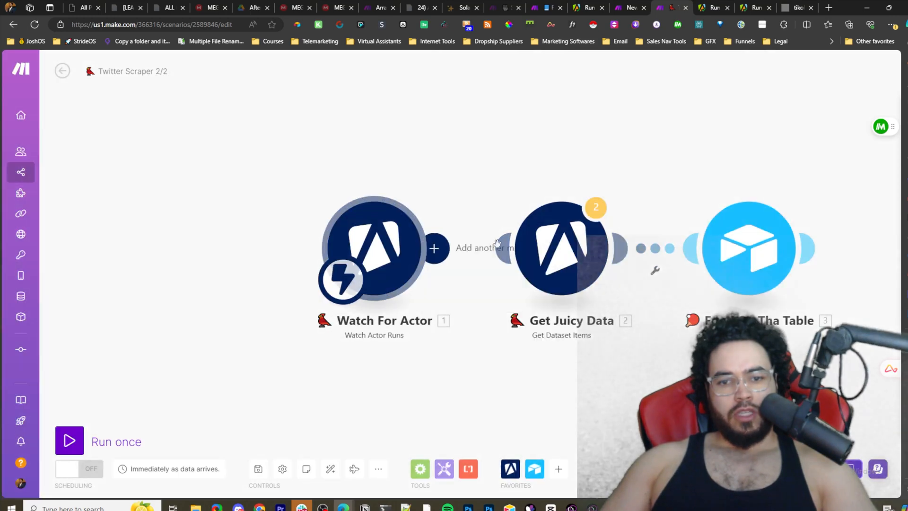
pyautogui.rightClick(556, 244)
pyautogui.click(586, 249)
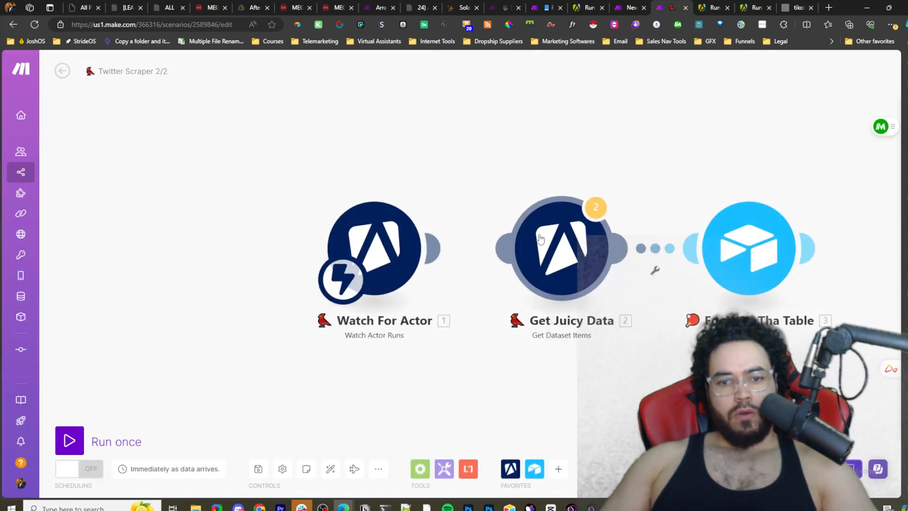
pyautogui.click(674, 286)
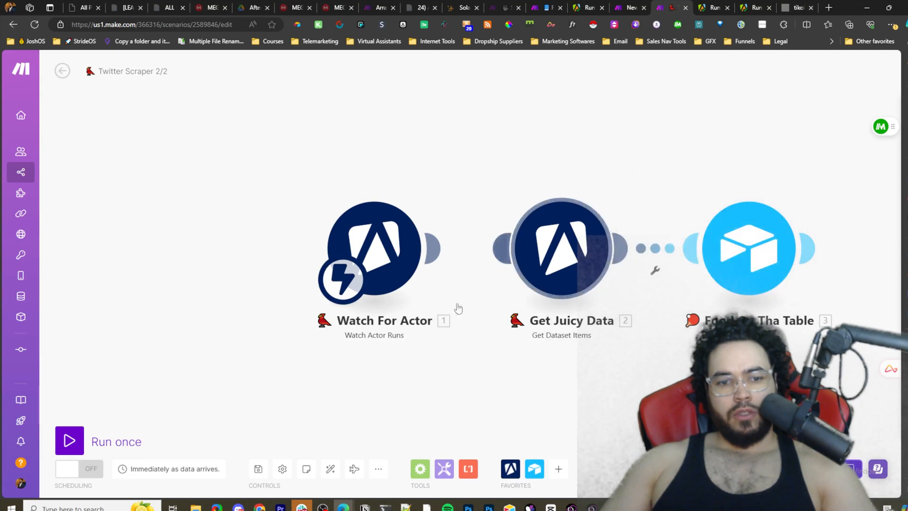
# - Replace the mapped Dataset ID in Get Juicy Data with the Apify run's dataset ID GJI97d5Rj8ldorEJn
pyautogui.click(550, 255)
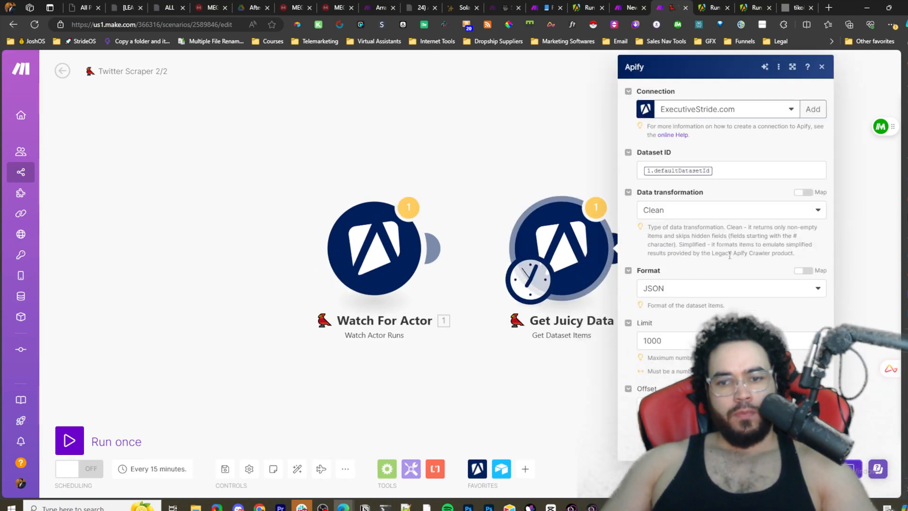
pyautogui.click(742, 172)
pyautogui.press('BackSpace')
pyautogui.write('GJI97d5Rj8ldorEJn')
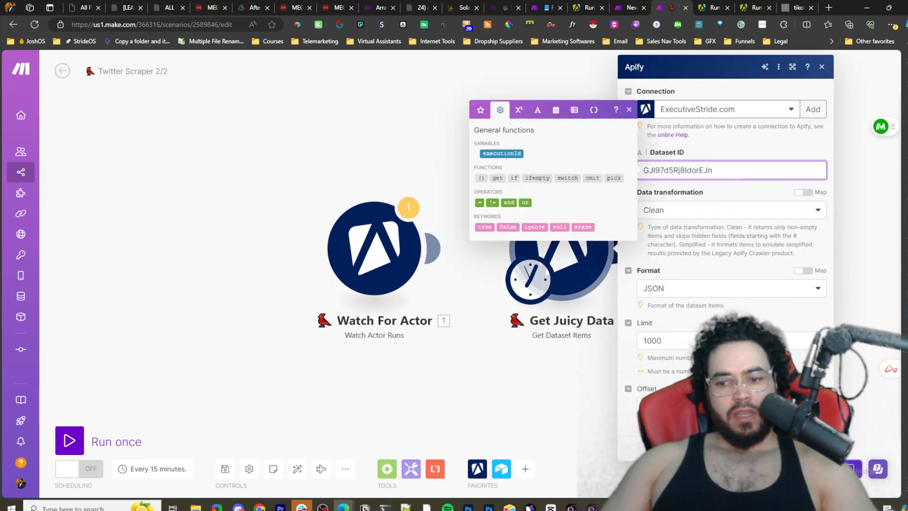
pyautogui.click(566, 394)
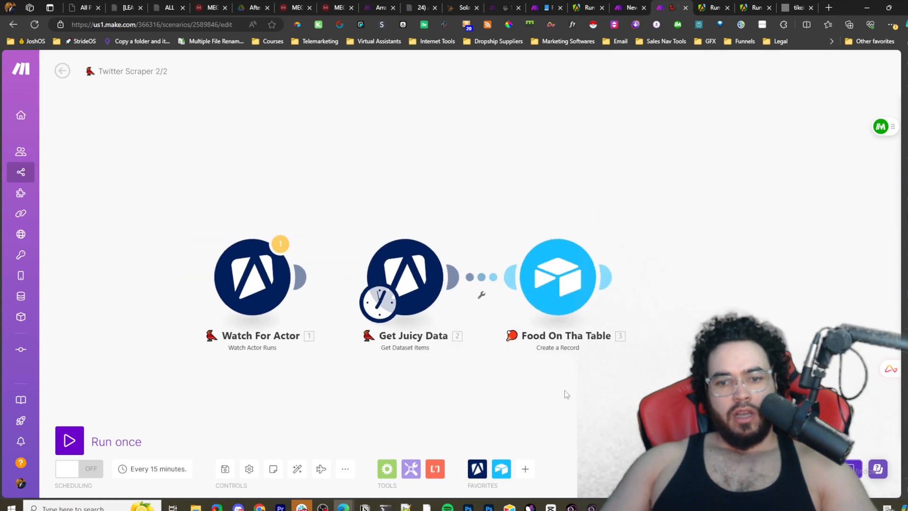
# - Run the scenario once and open the output bundle of Get Juicy Data
pyautogui.click(69, 440)
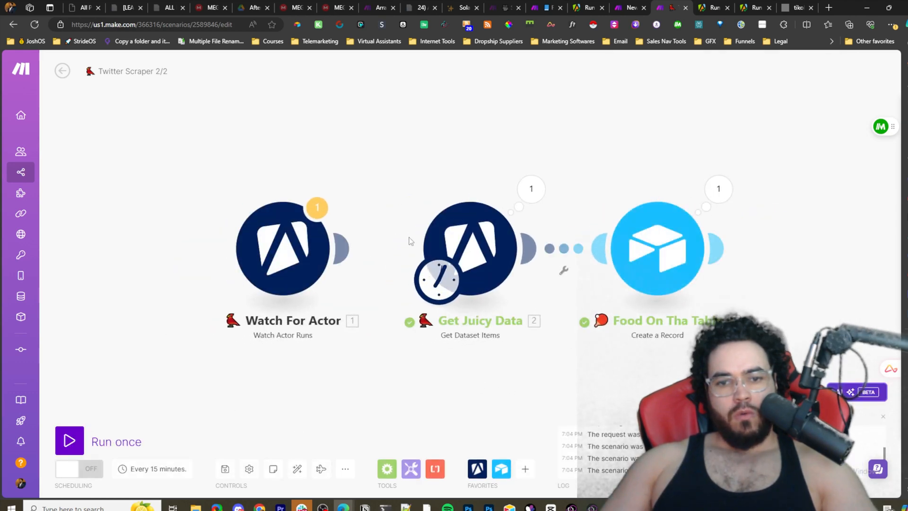
pyautogui.click(532, 189)
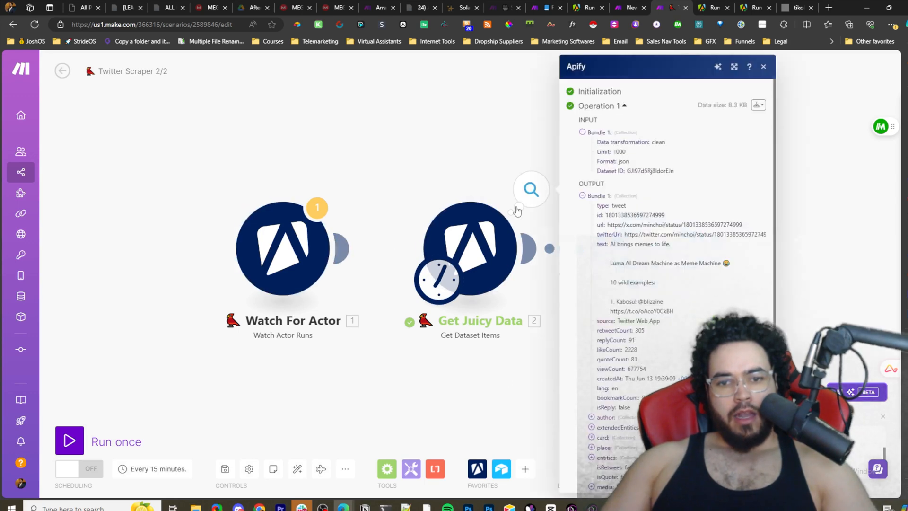
pyautogui.scroll(-2, 657, 218)
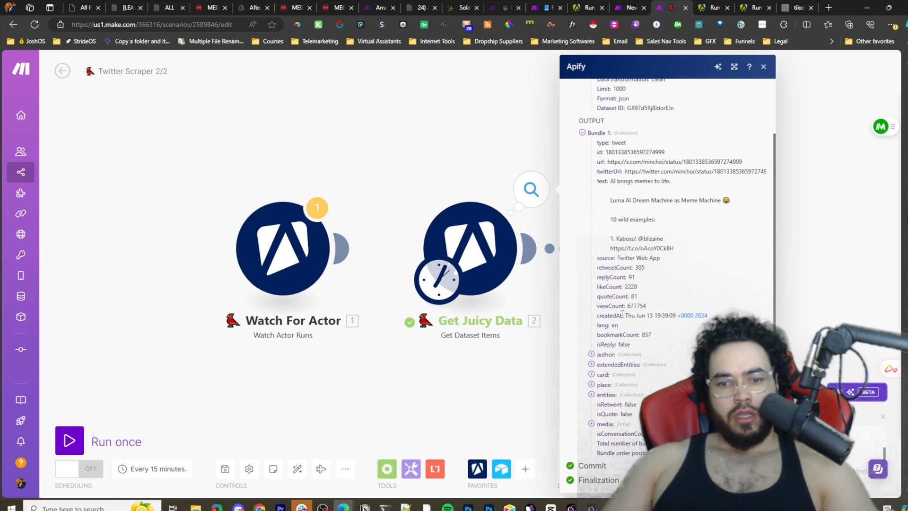
# - Expand the output's media and entities collections and examine the media_url_https value of the first entities media item
pyautogui.click(629, 422)
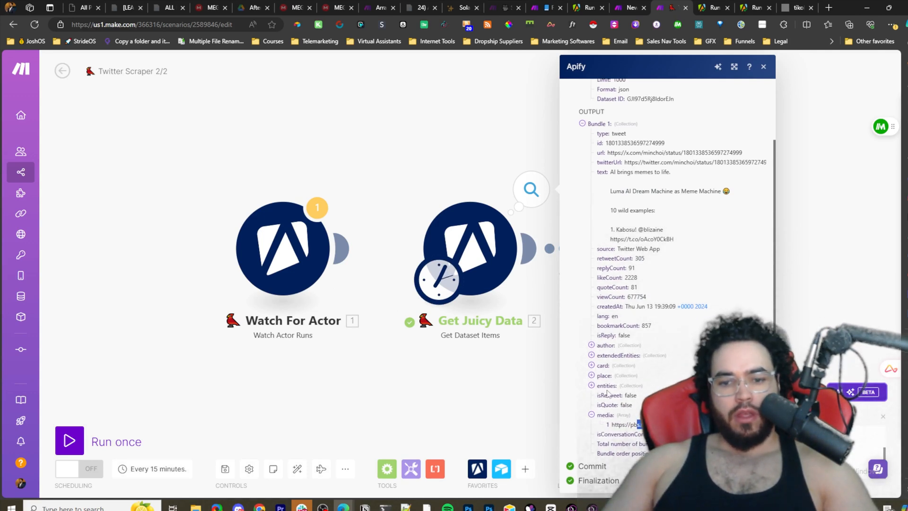
pyautogui.click(591, 385)
pyautogui.scroll(-2, 610, 364)
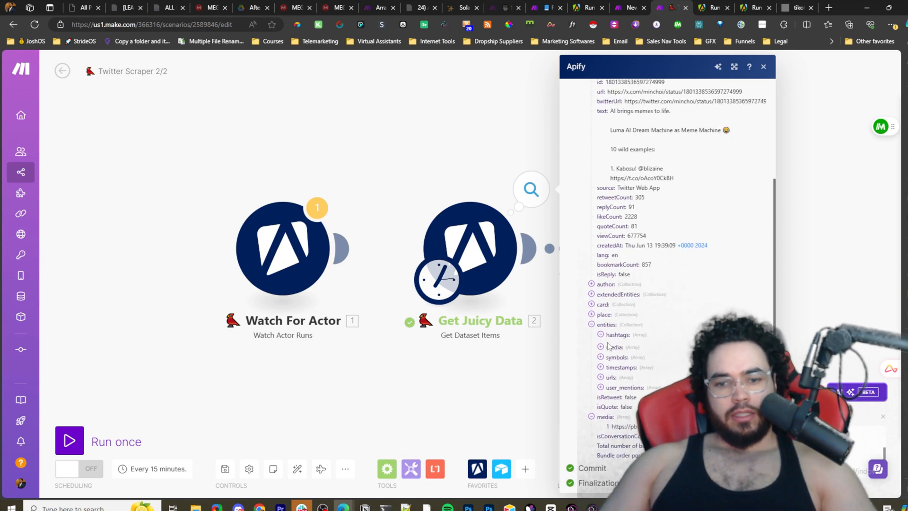
pyautogui.click(600, 374)
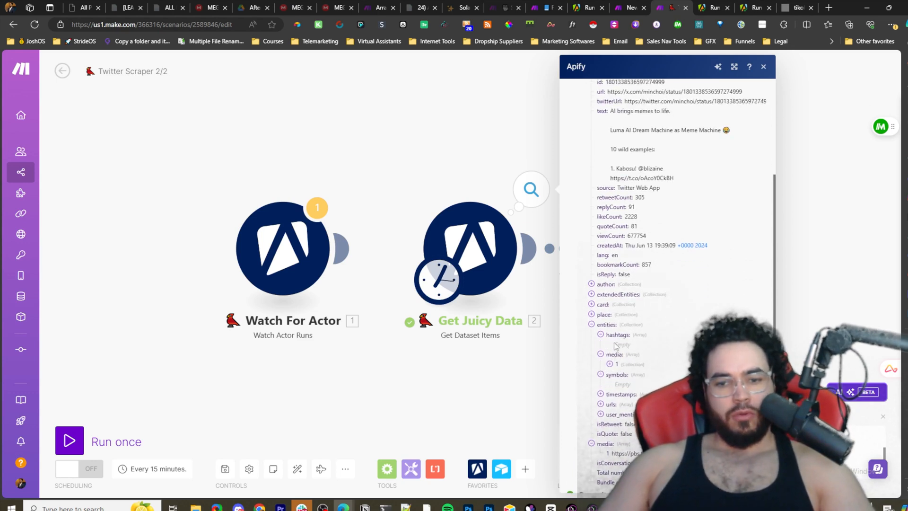
pyautogui.scroll(-3, 667, 373)
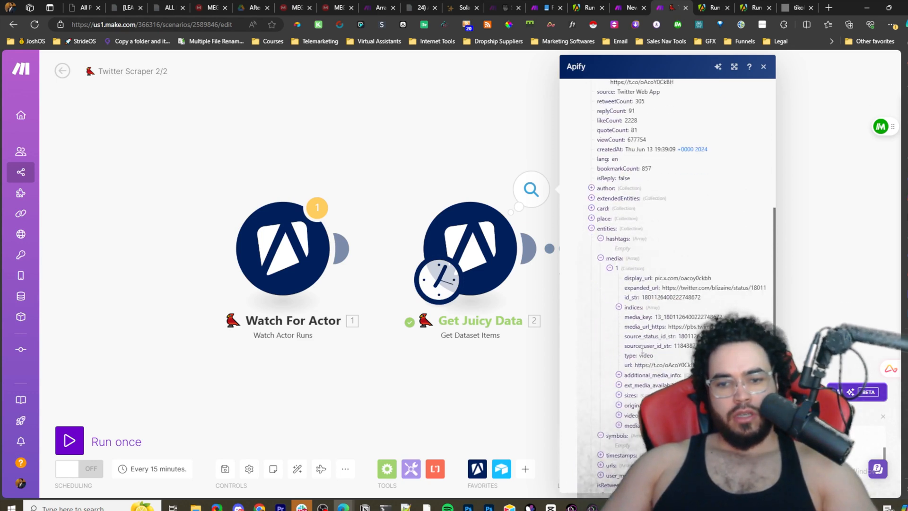
pyautogui.moveTo(639, 324); pyautogui.dragTo(667, 330)
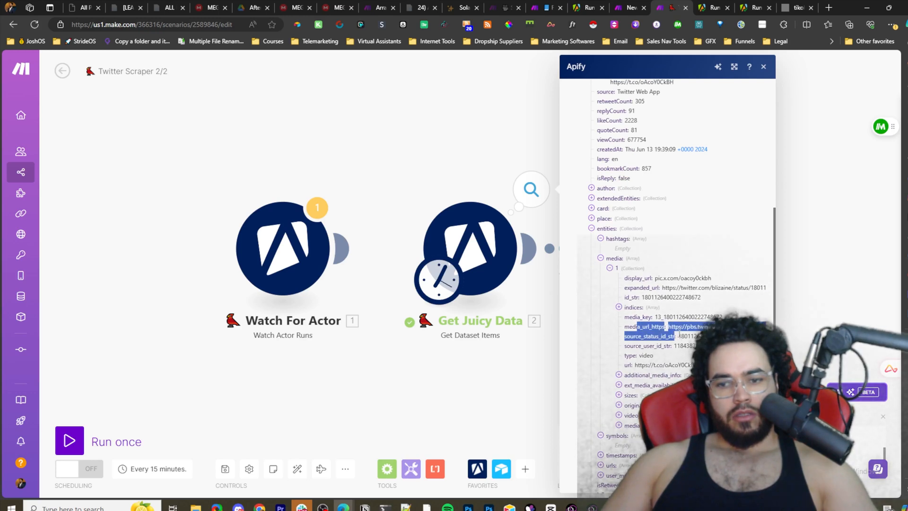
pyautogui.click(657, 330)
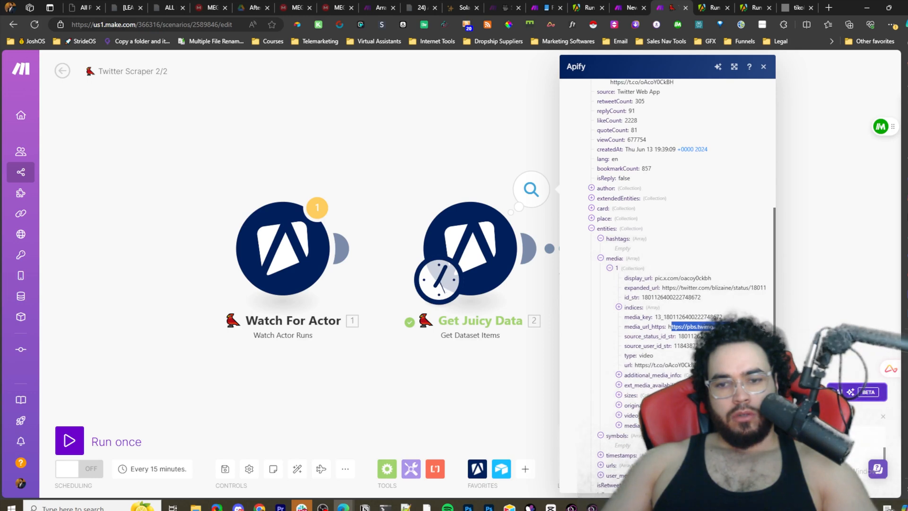
pyautogui.moveTo(714, 327); pyautogui.dragTo(695, 320)
pyautogui.click(646, 295)
pyautogui.scroll(3, 646, 295)
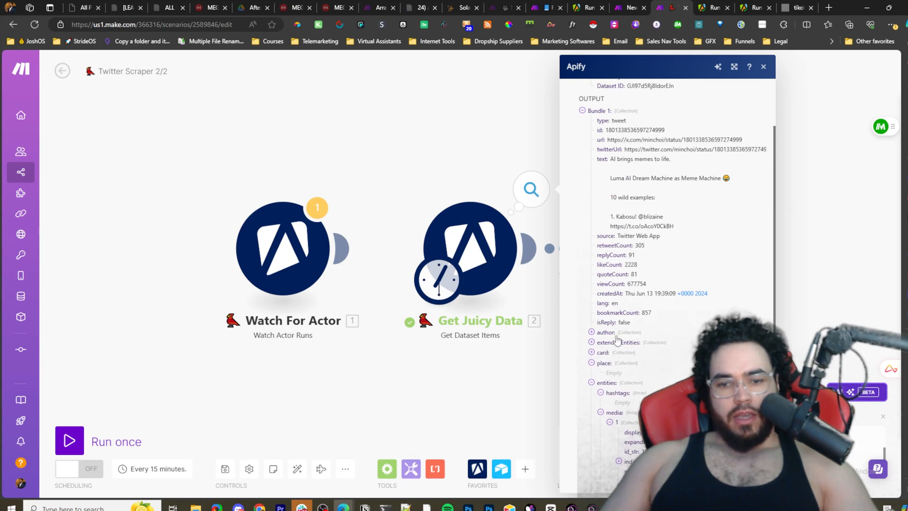
# - Expand the author collection and the first extendedEntities media item, examine their fields, and return to the scenario canvas
pyautogui.click(606, 332)
pyautogui.scroll(-5, 626, 351)
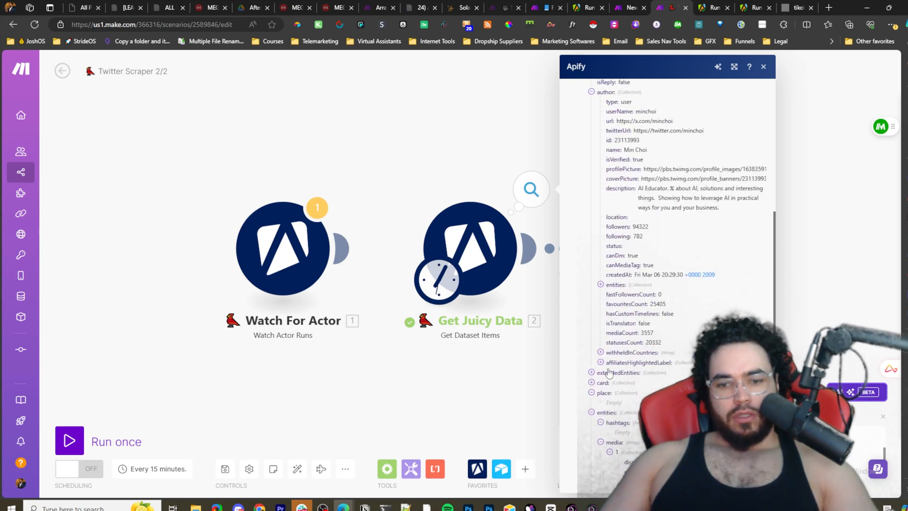
pyautogui.click(614, 384)
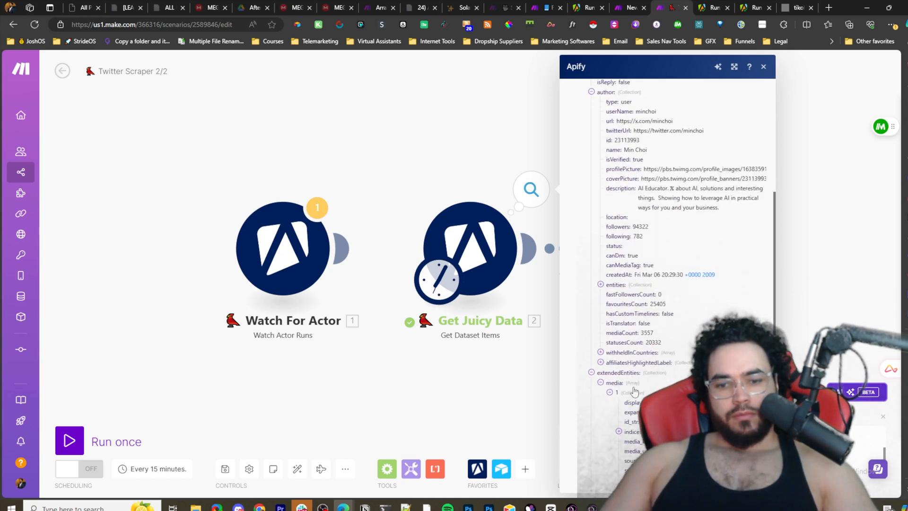
pyautogui.click(634, 392)
pyautogui.scroll(-3, 635, 390)
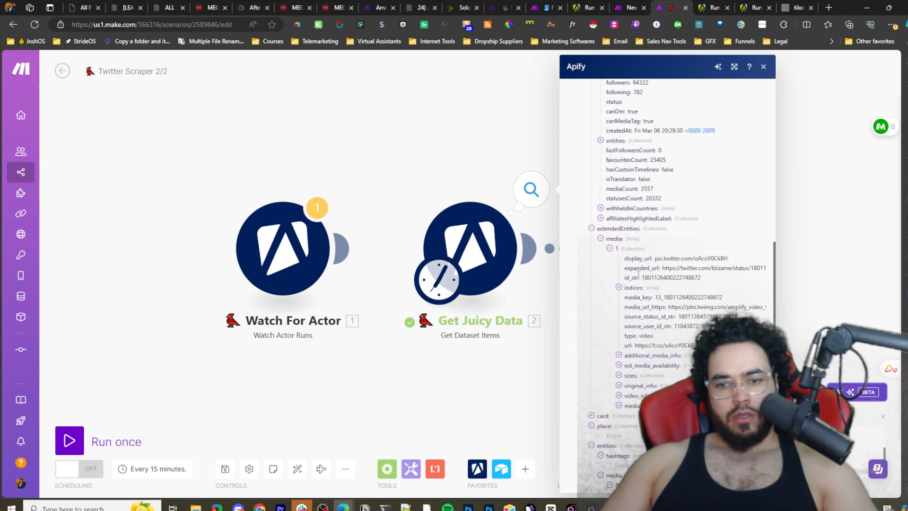
pyautogui.click(497, 243)
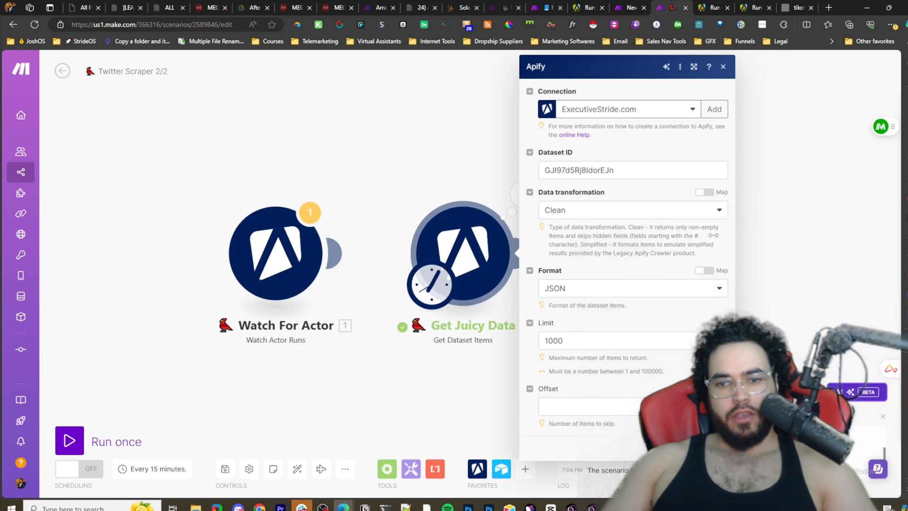
pyautogui.press('Escape')
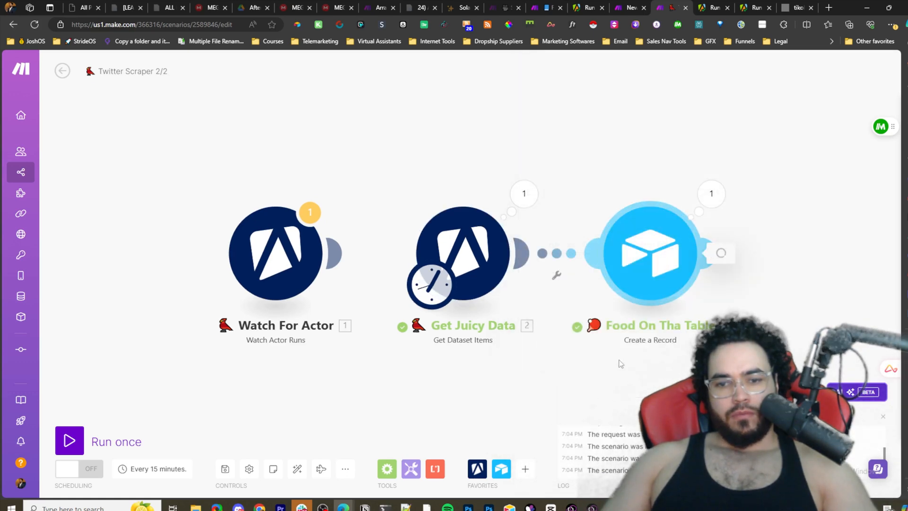
# - Open the Food On Tha Table settings and show the mappable fields for the Video SD File URL
pyautogui.click(645, 265)
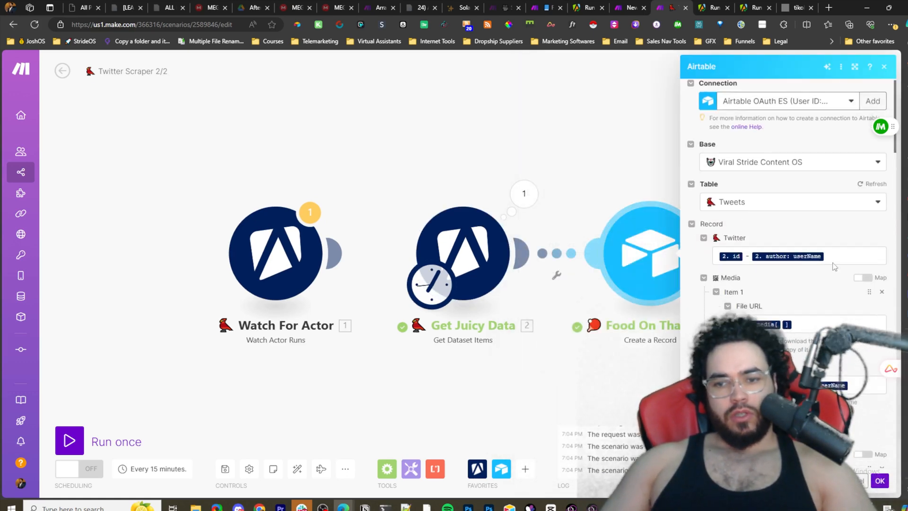
pyautogui.scroll(-4, 827, 266)
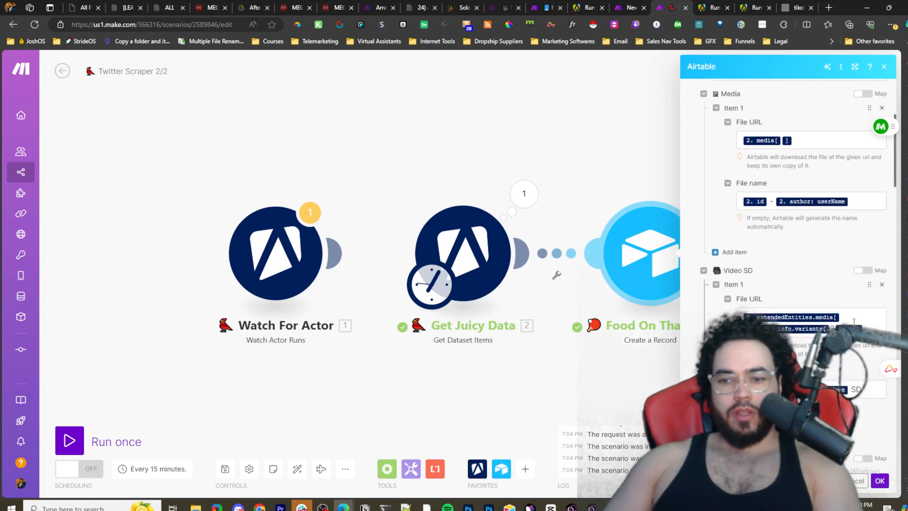
pyautogui.click(831, 329)
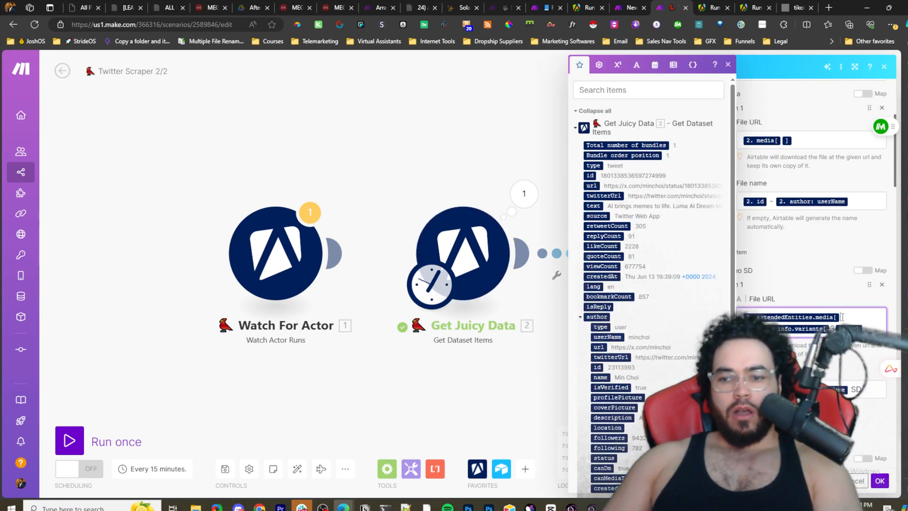
pyautogui.hotkey('ctrl', 'a')
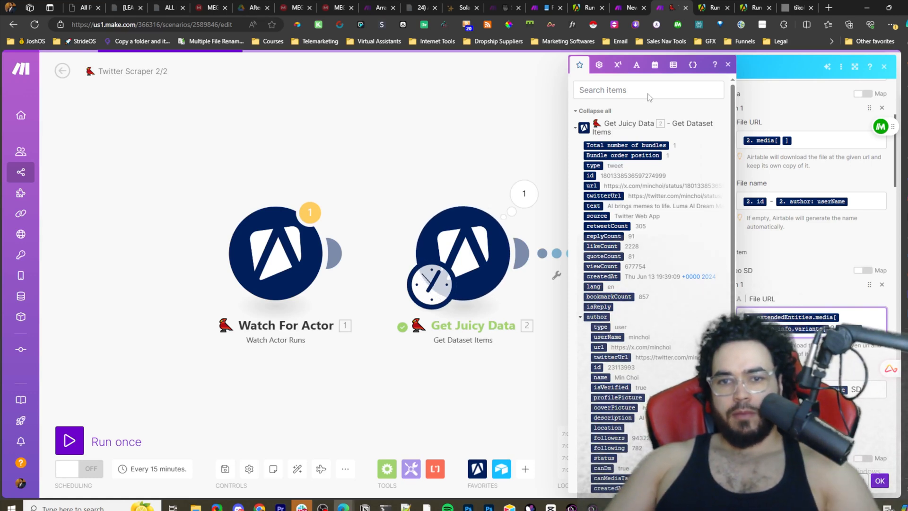
# - Search the mappable Get Juicy Data fields for "extended"
pyautogui.click(611, 90)
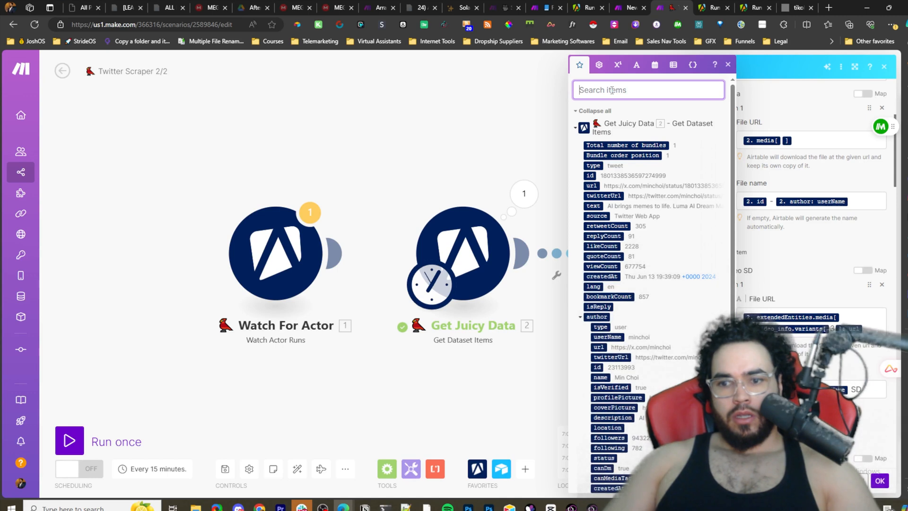
pyautogui.write('ext')
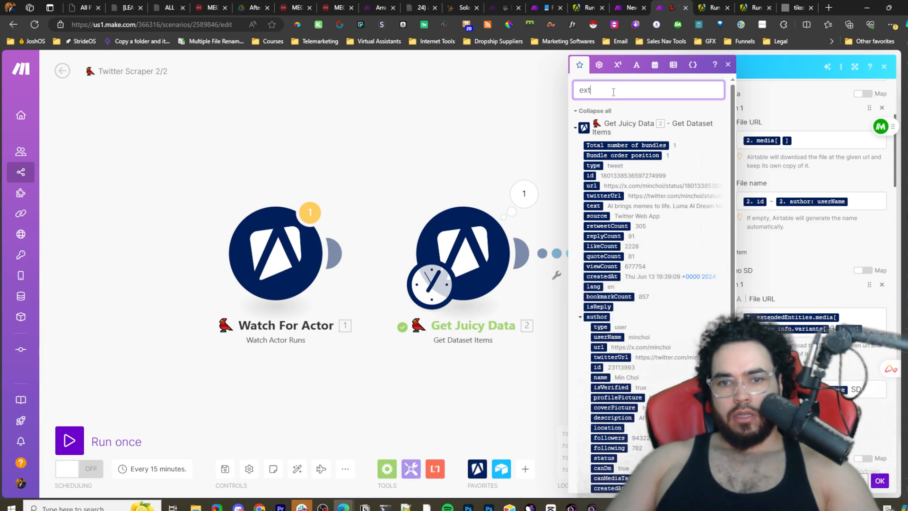
pyautogui.write('e')
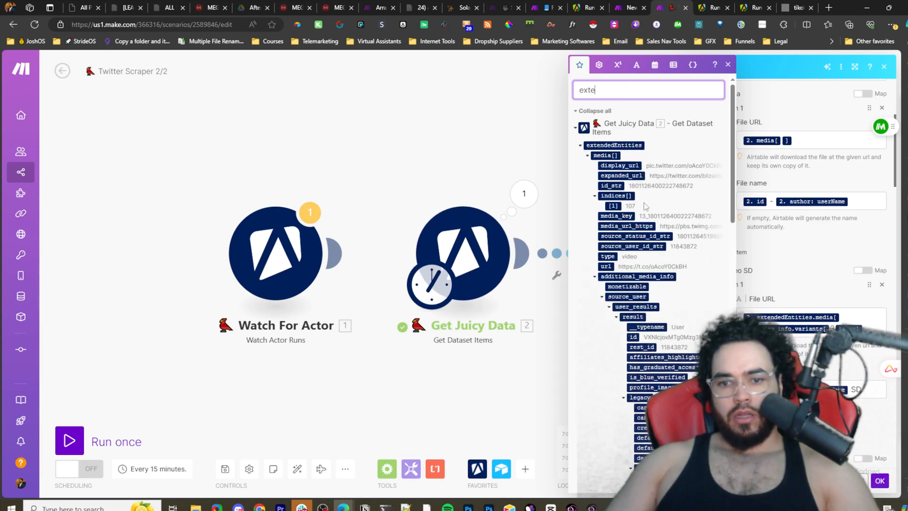
pyautogui.write('b')
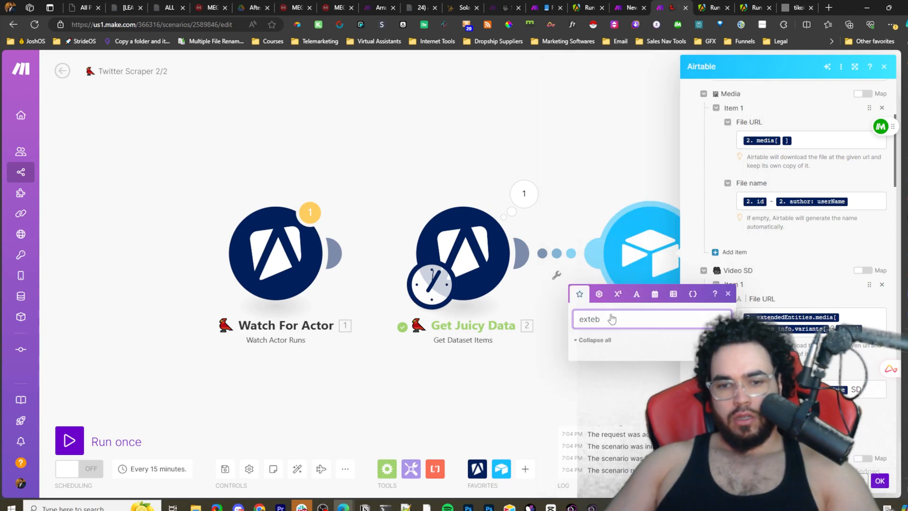
pyautogui.press('BackSpace')
pyautogui.write('nded')
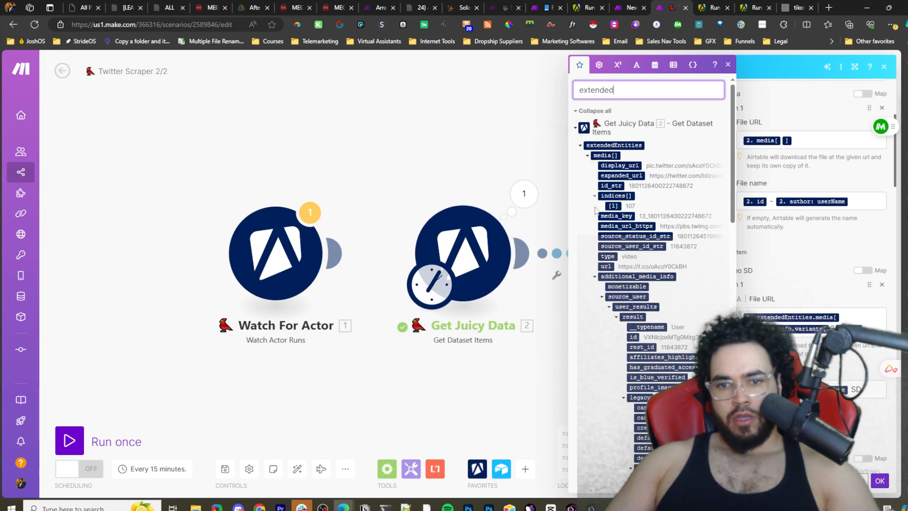
# - Collapse additional_media_info in the extendedEntities results and search the mappable Get Juicy Data fields for "variant"
pyautogui.scroll(-5, 619, 296)
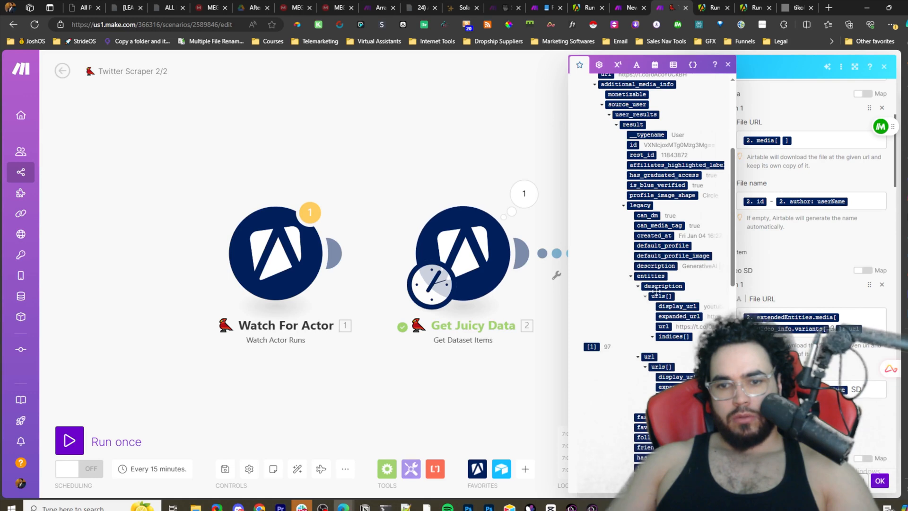
pyautogui.scroll(1, 634, 225)
pyautogui.scroll(2, 625, 220)
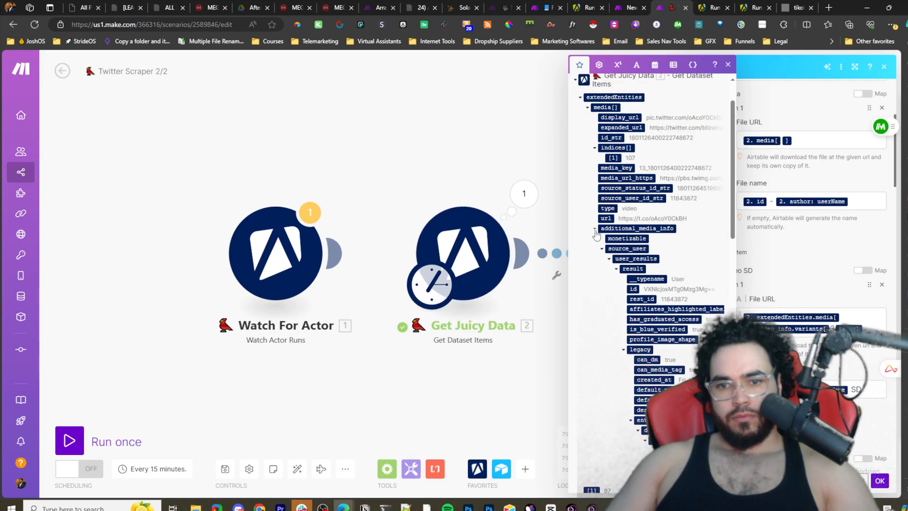
pyautogui.click(596, 231)
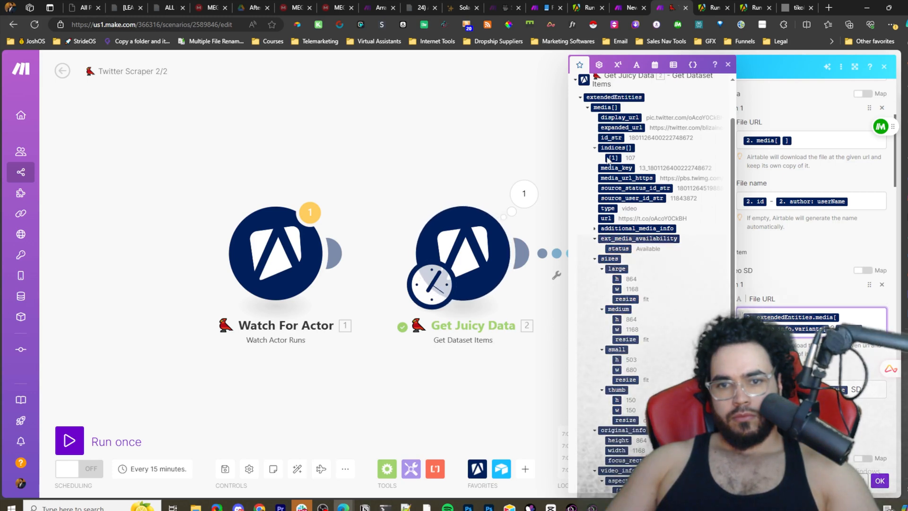
pyautogui.scroll(2, 633, 204)
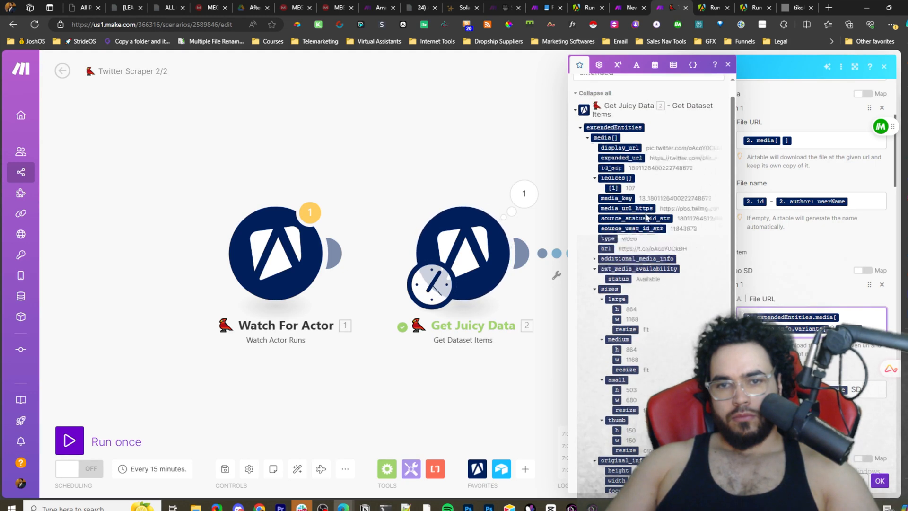
pyautogui.doubleClick(626, 96)
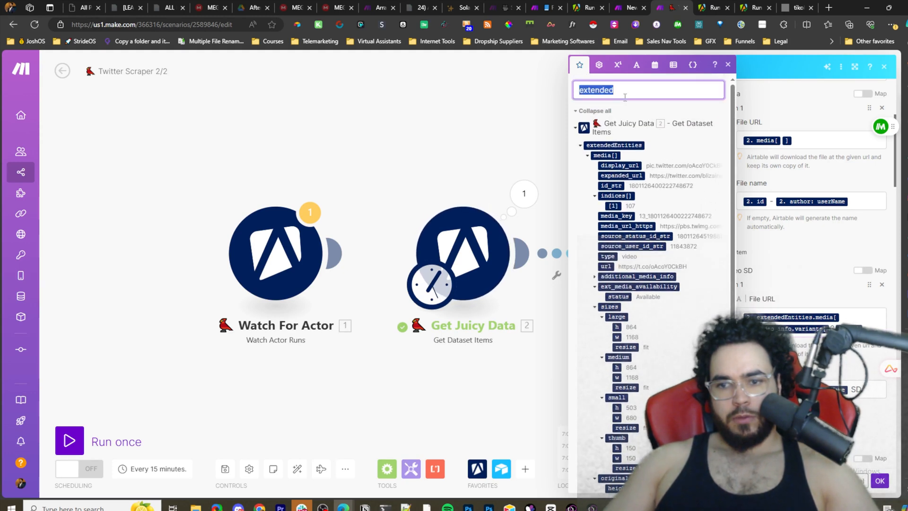
pyautogui.write('variant')
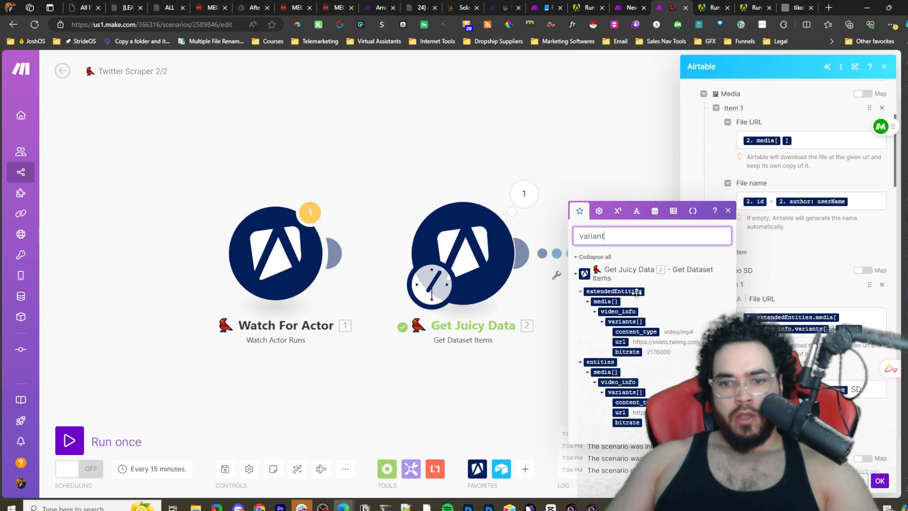
# - Try adding the extendedEntities video variants url to the Video SD File URL, remove it, and close the settings without saving
pyautogui.click(618, 344)
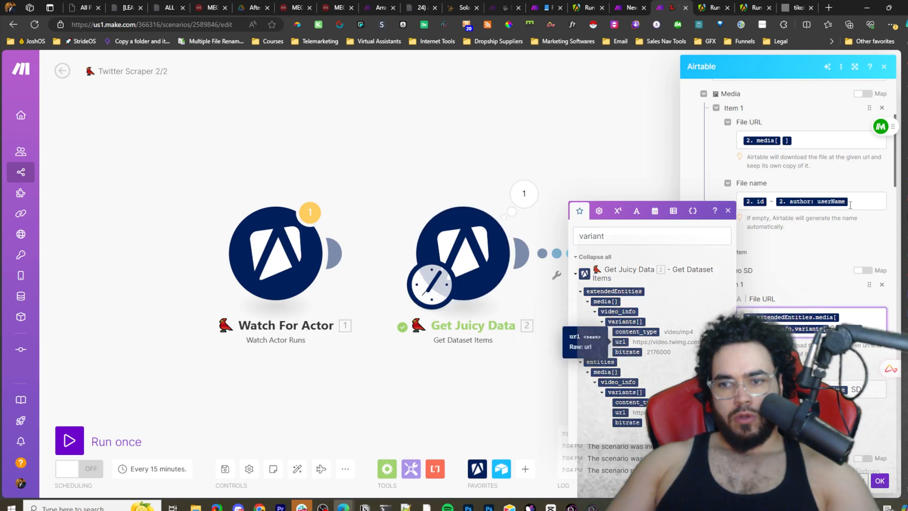
pyautogui.click(620, 342)
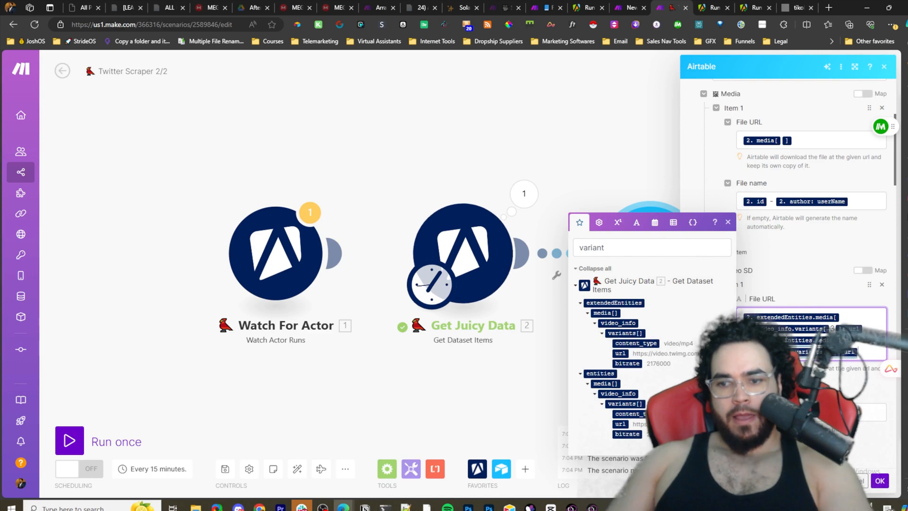
pyautogui.press('BackSpace')
pyautogui.press('BackSpace')
pyautogui.press('BackSpace')
pyautogui.press('BackSpace')
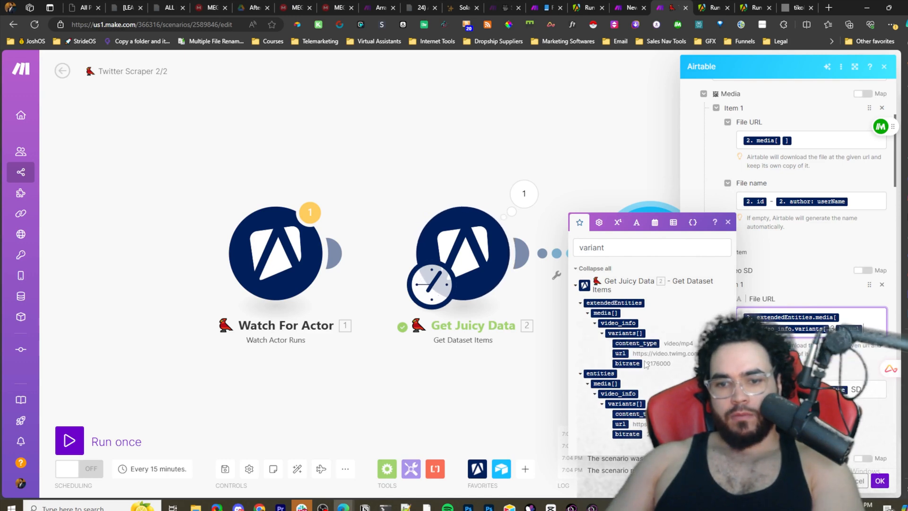
pyautogui.press('Escape')
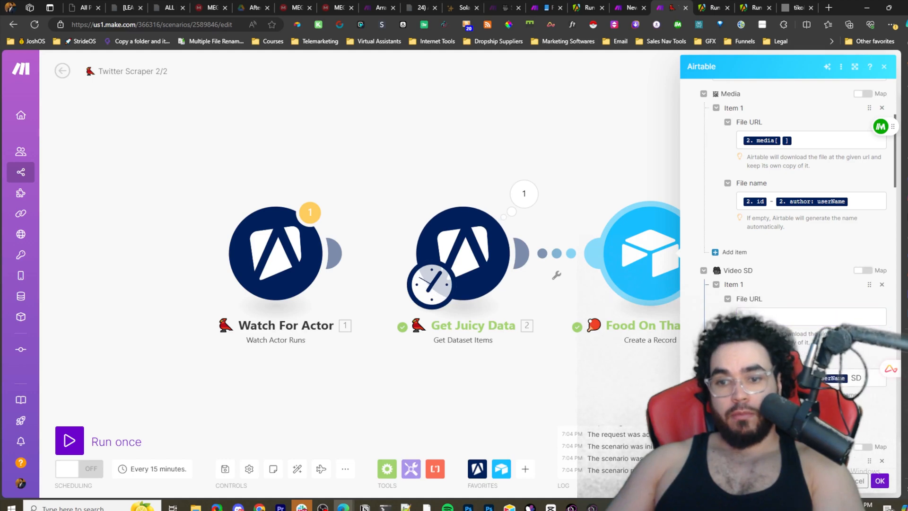
pyautogui.click(875, 318)
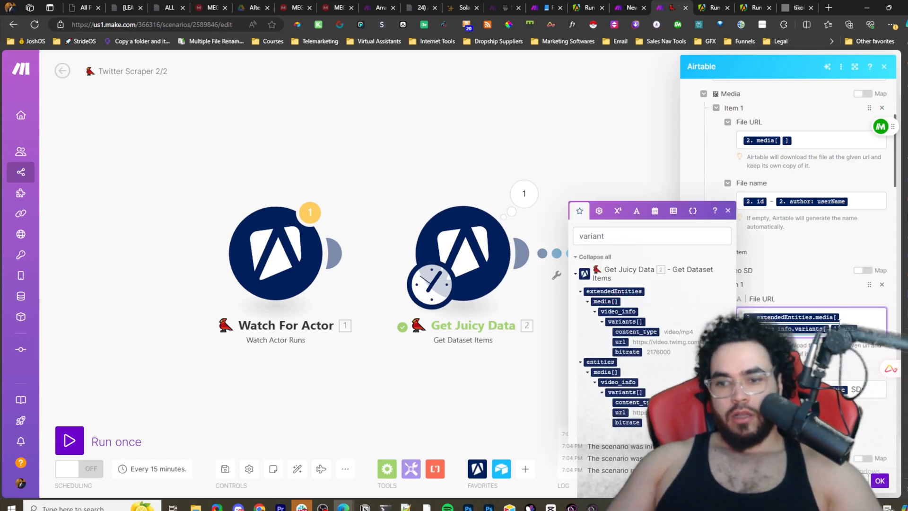
pyautogui.press('Escape')
pyautogui.press('Escape')
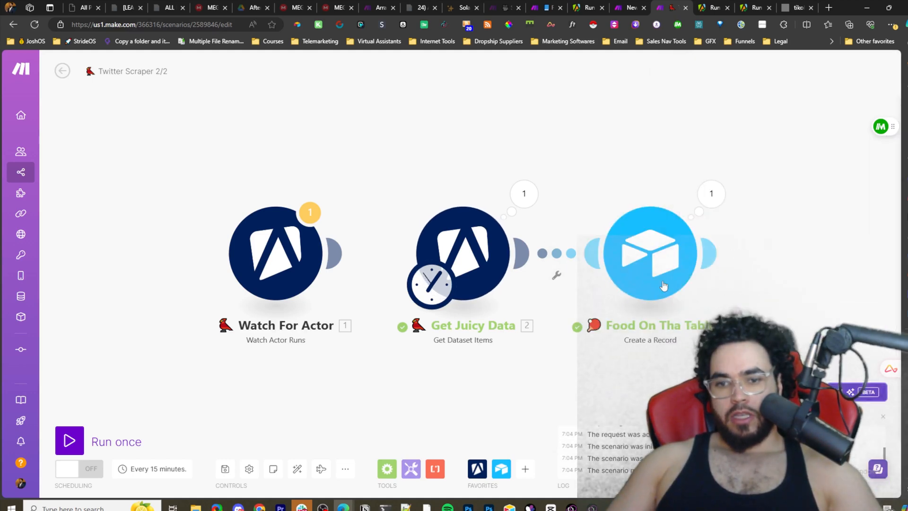
# - Reopen the Food On Tha Table settings and show the mappable fields for the Video SD File URL
pyautogui.click(681, 264)
pyautogui.scroll(-5, 782, 312)
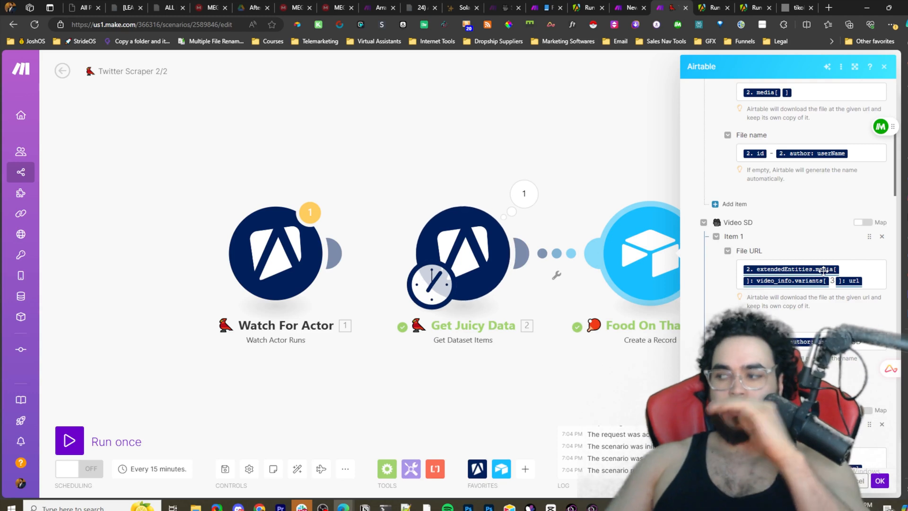
pyautogui.moveTo(823, 270)
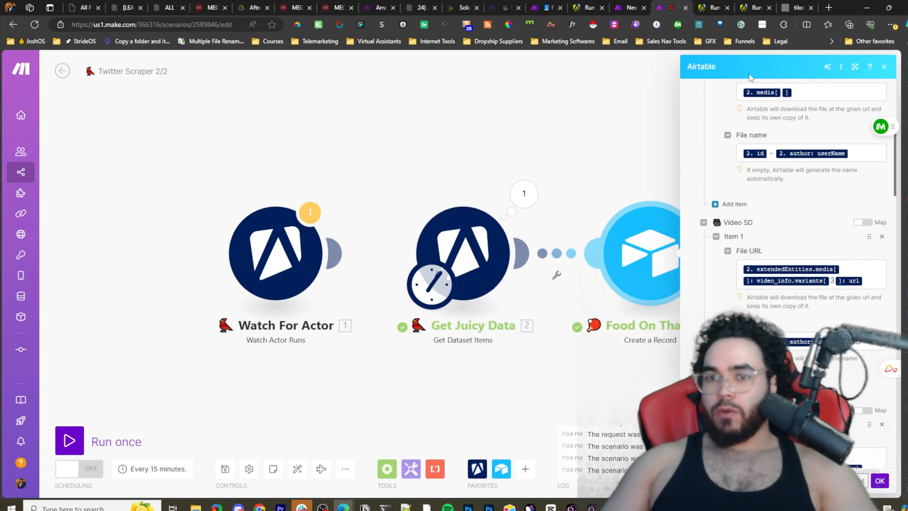
pyautogui.moveTo(651, 152); pyautogui.dragTo(635, 61)
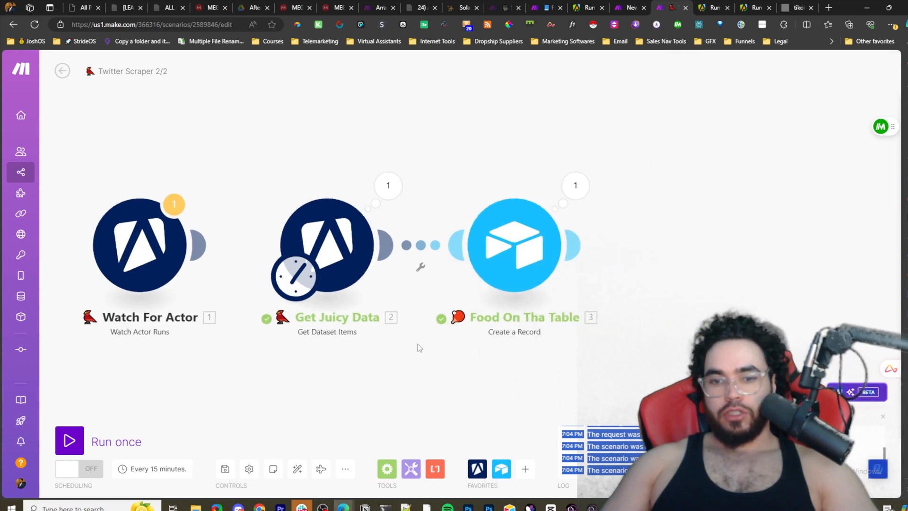
pyautogui.click(344, 267)
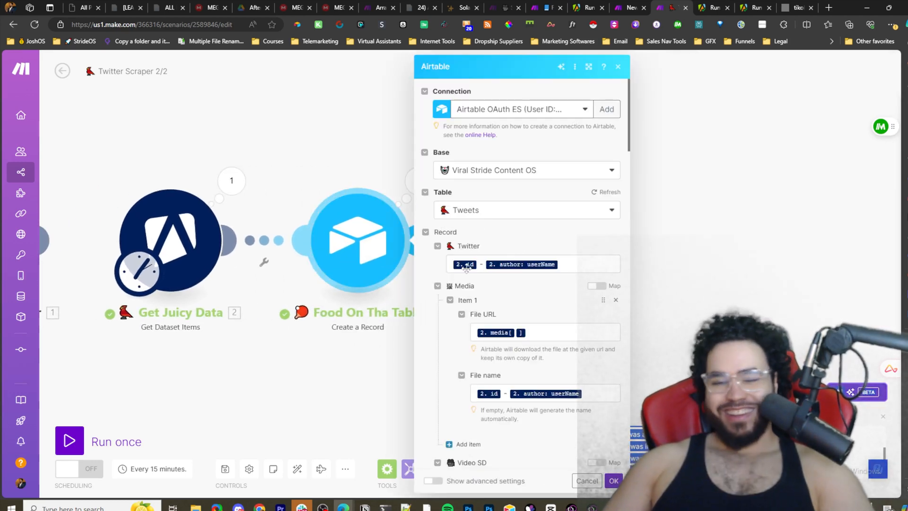
pyautogui.scroll(-3, 520, 325)
pyautogui.scroll(-1, 557, 335)
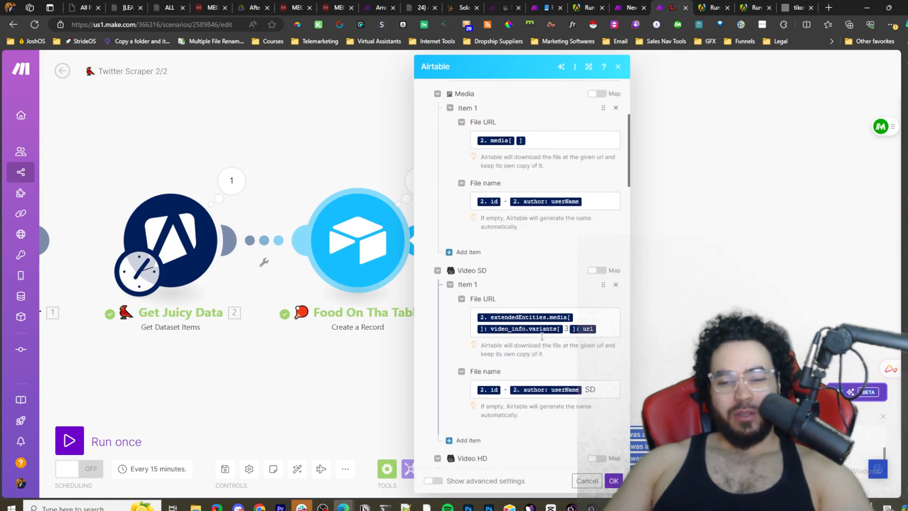
pyautogui.click(610, 326)
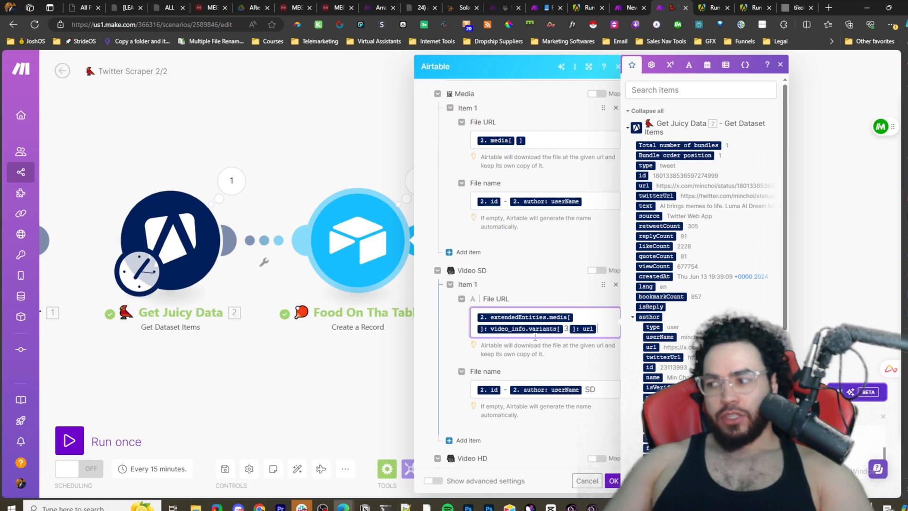
# - Examine the Video SD File URL, the SD suffix of its file name, and the variant index in the Video HD File URL
pyautogui.scroll(2, 533, 256)
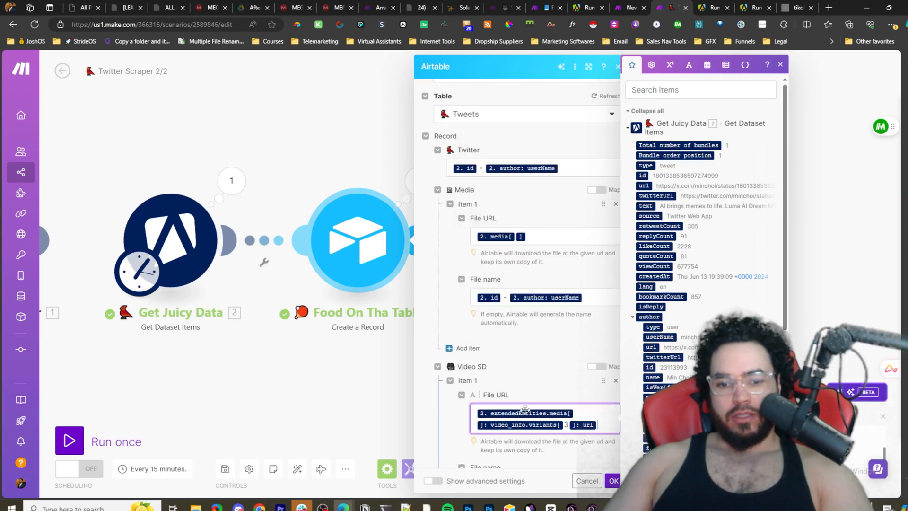
pyautogui.scroll(-2, 525, 408)
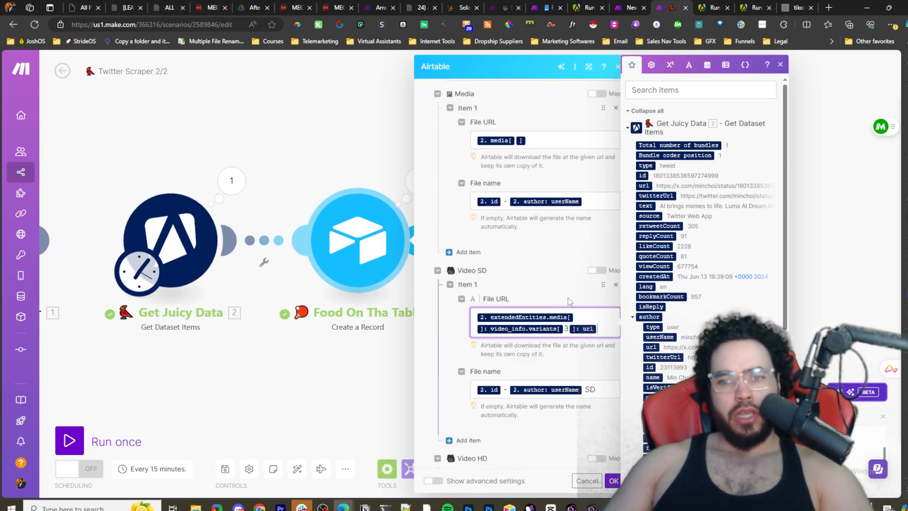
pyautogui.click(683, 94)
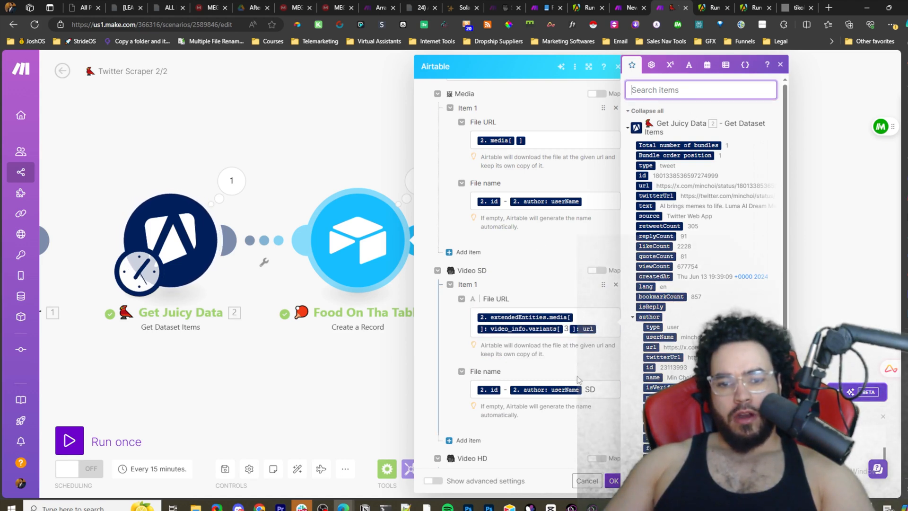
pyautogui.moveTo(585, 390); pyautogui.dragTo(599, 392)
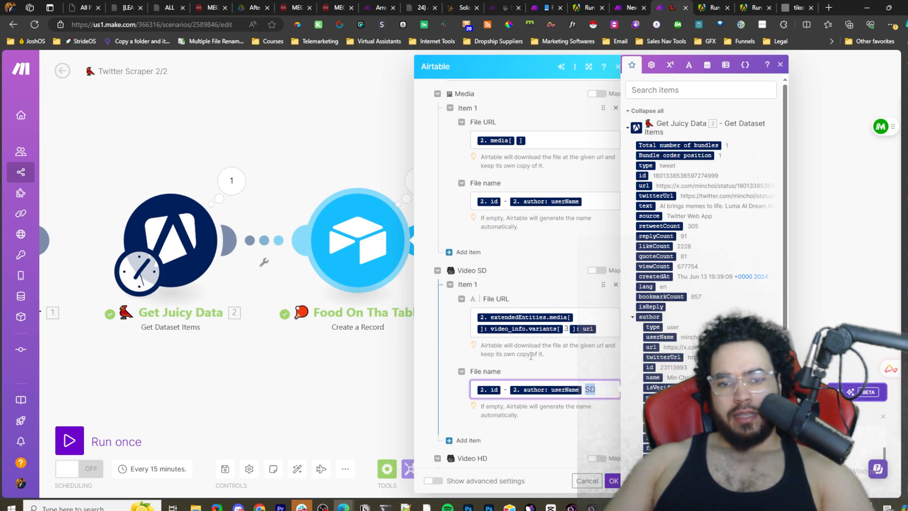
pyautogui.scroll(-2, 531, 355)
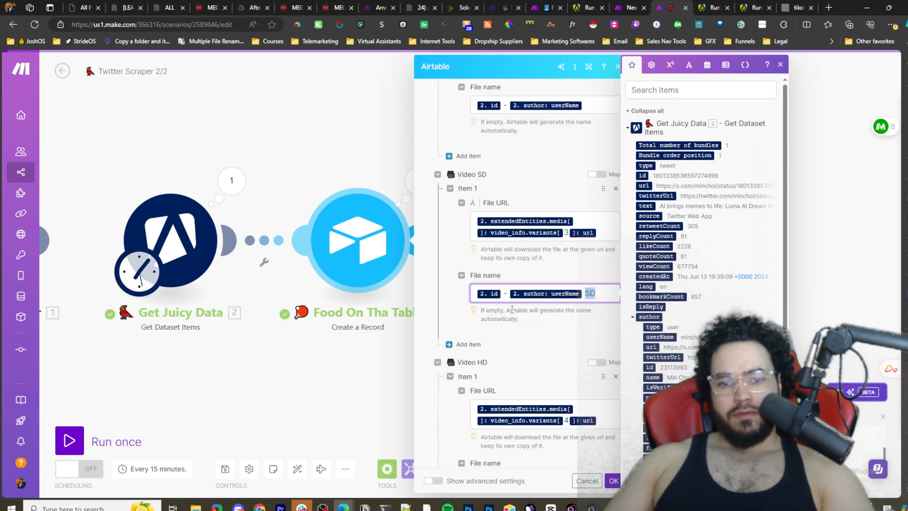
pyautogui.click(569, 420)
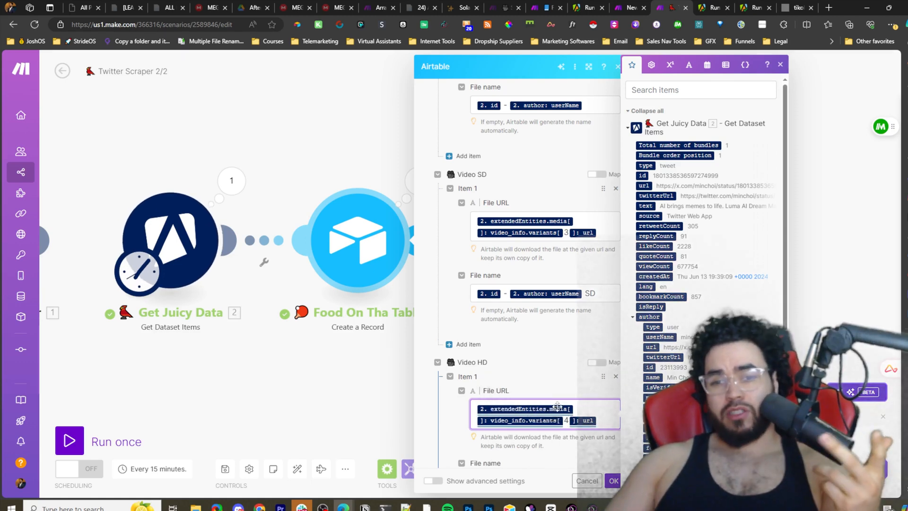
# - Review the record mappings from the Media attachment through the Video SD and Video HD items
pyautogui.scroll(6, 532, 400)
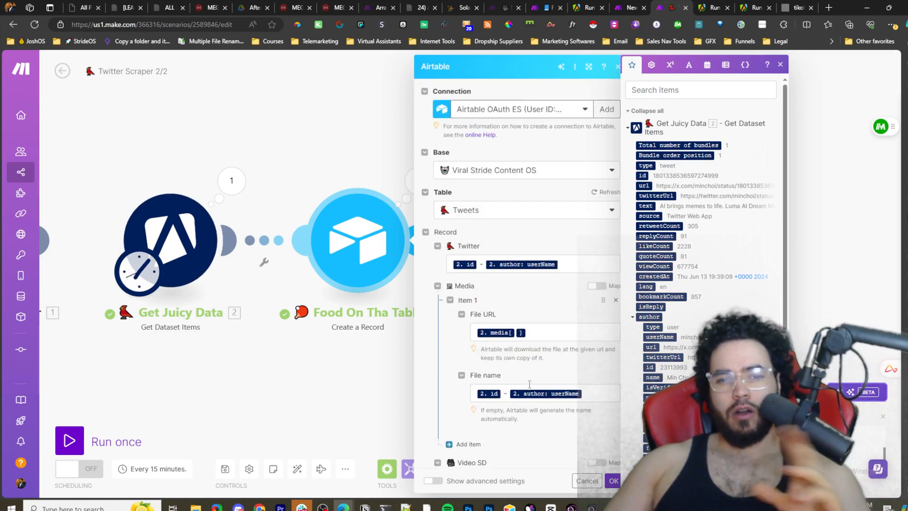
pyautogui.scroll(-1, 527, 382)
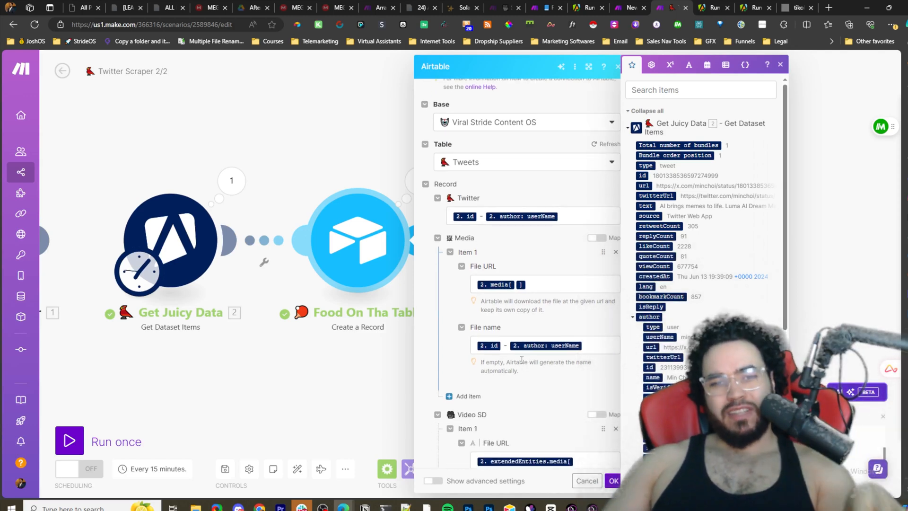
pyautogui.scroll(-6, 520, 350)
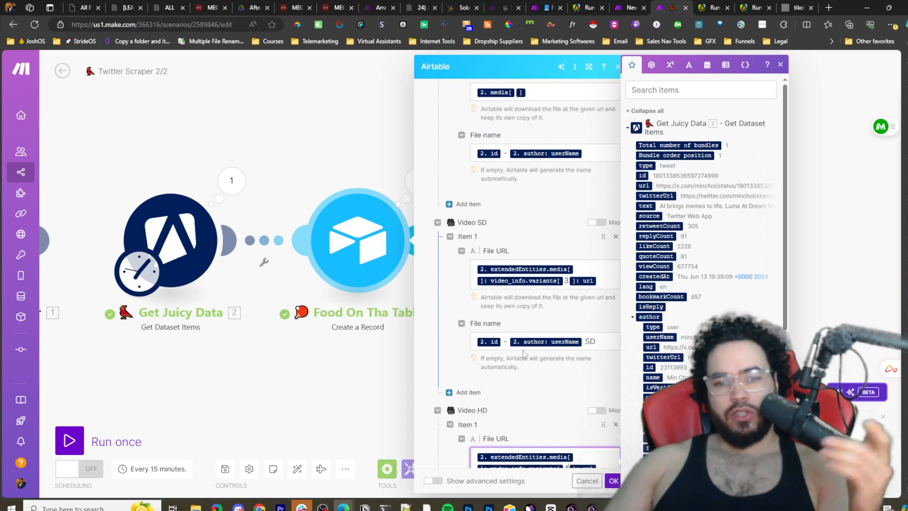
pyautogui.scroll(-5, 522, 350)
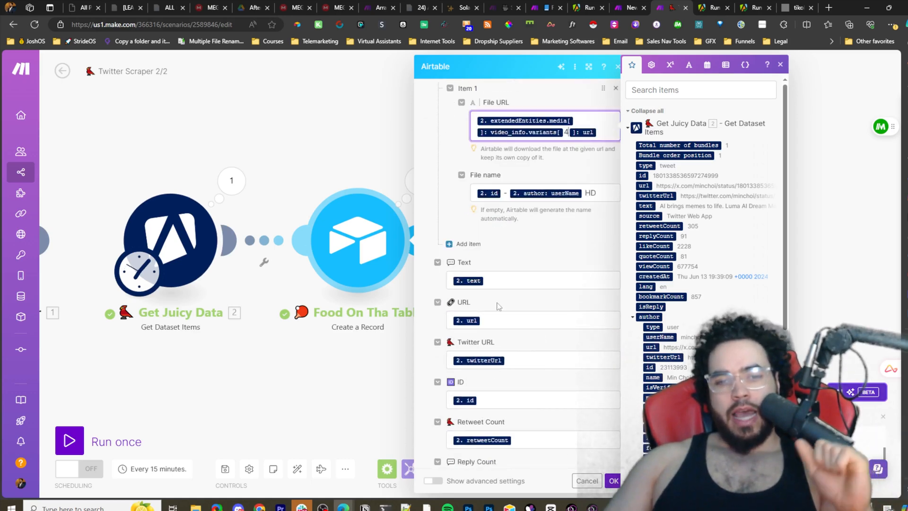
pyautogui.scroll(2, 515, 291)
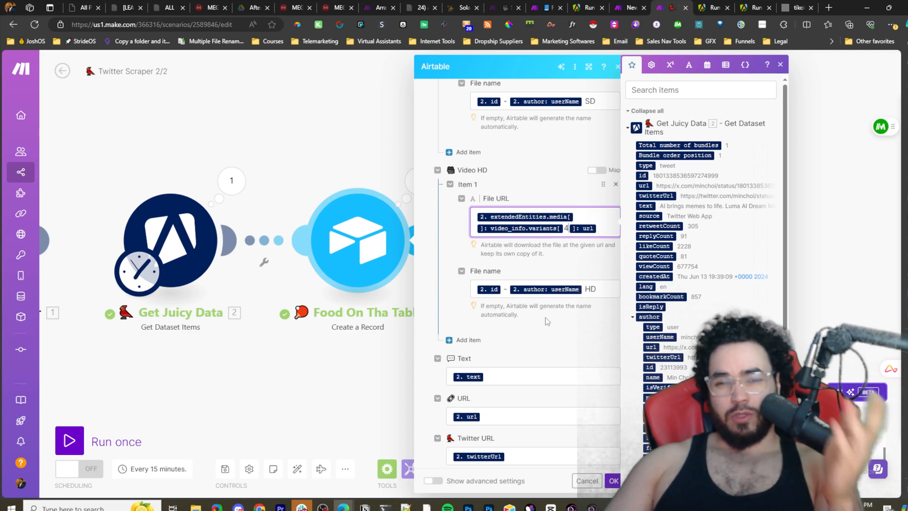
pyautogui.scroll(-2, 545, 317)
# - Review the record mappings for the Text, URL, Twitter URL and ID fields
pyautogui.click(501, 282)
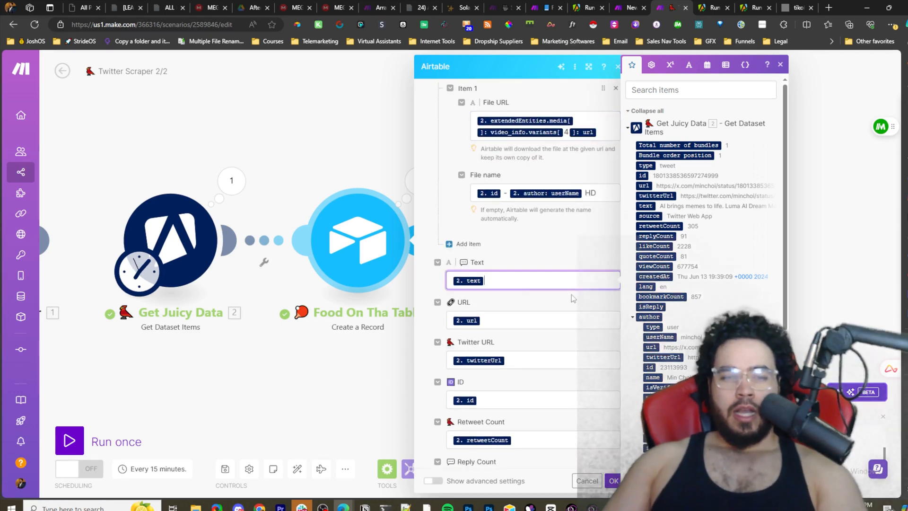
pyautogui.click(507, 320)
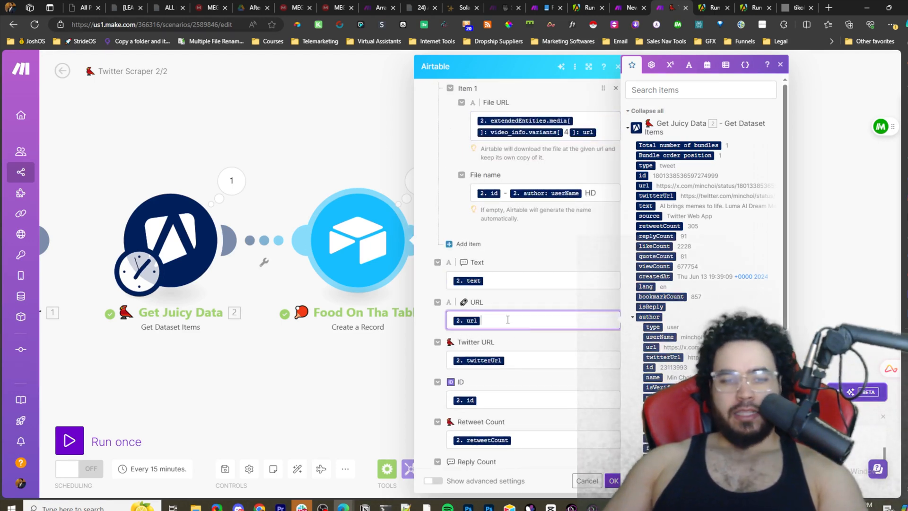
pyautogui.scroll(-2, 507, 324)
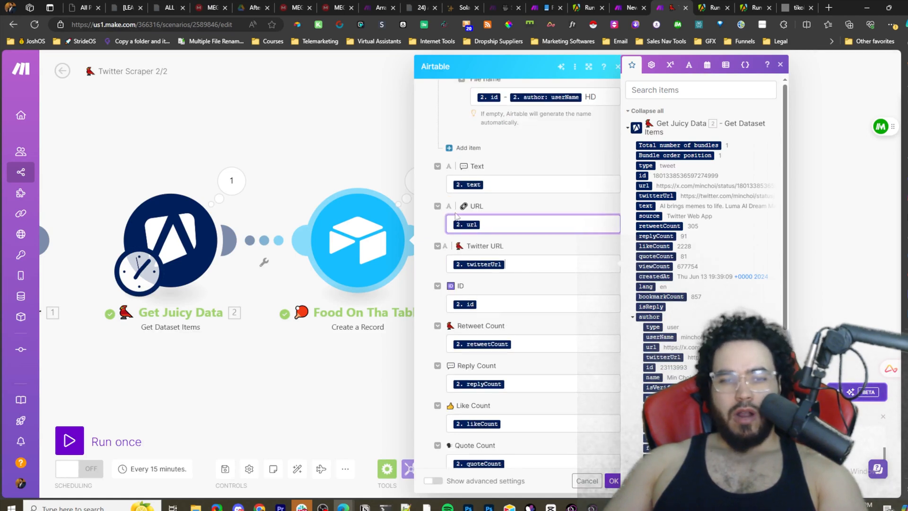
pyautogui.click(529, 266)
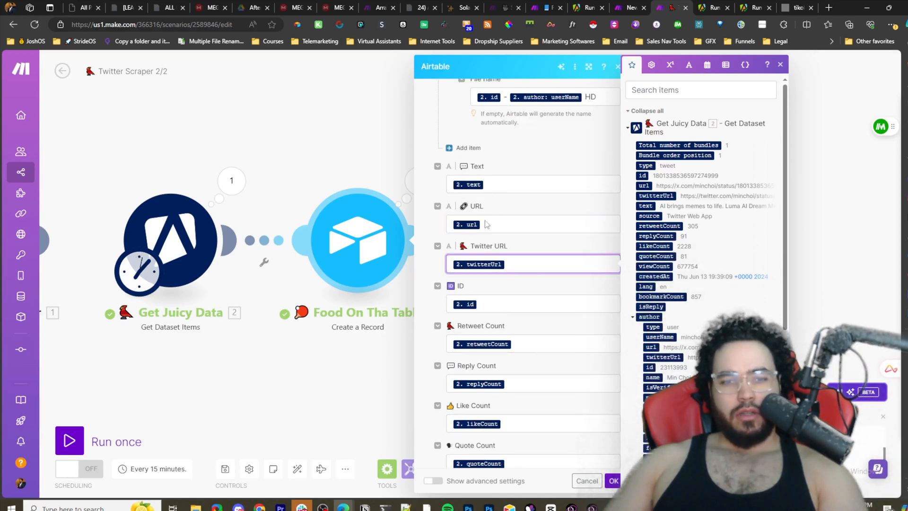
pyautogui.scroll(-1, 513, 316)
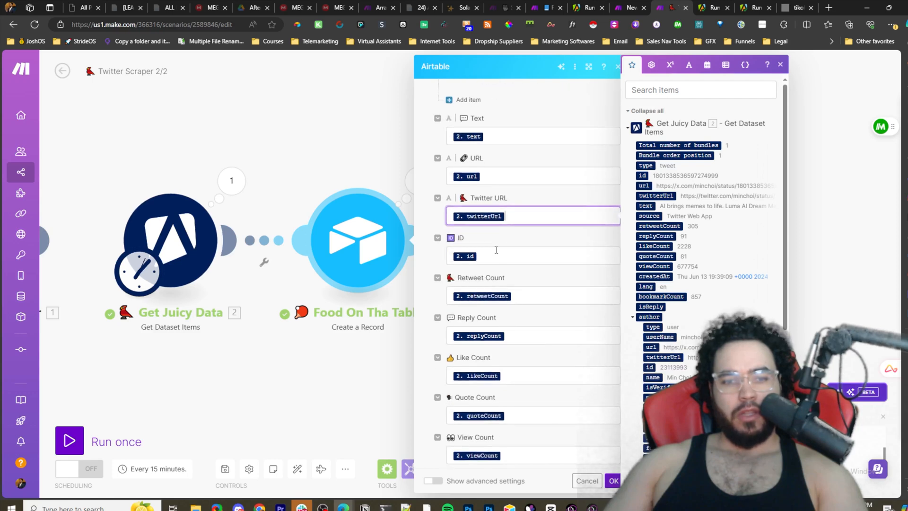
pyautogui.click(560, 251)
pyautogui.scroll(-1, 520, 290)
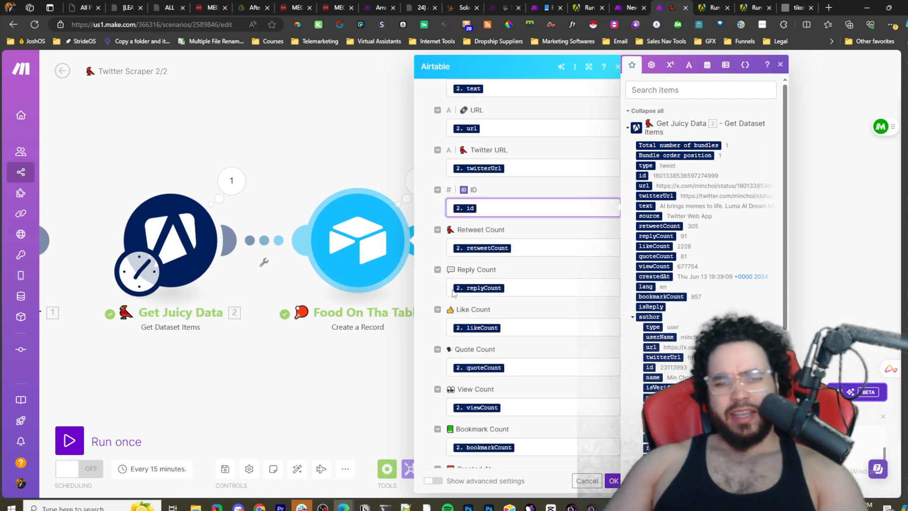
# - Review the record mappings from Retweet Count through Profile ID, including the count, Created At, Type, Location and author fields
pyautogui.scroll(-2, 523, 283)
pyautogui.scroll(-1, 454, 271)
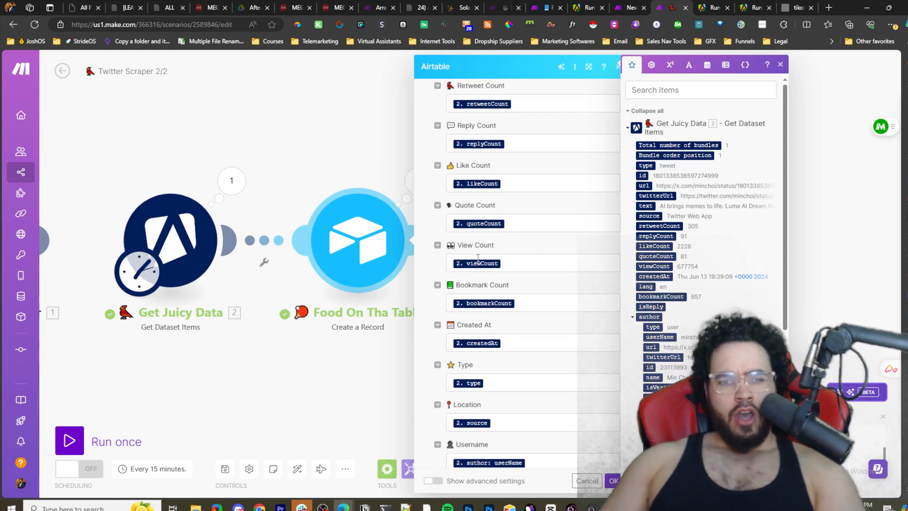
pyautogui.scroll(-3, 544, 297)
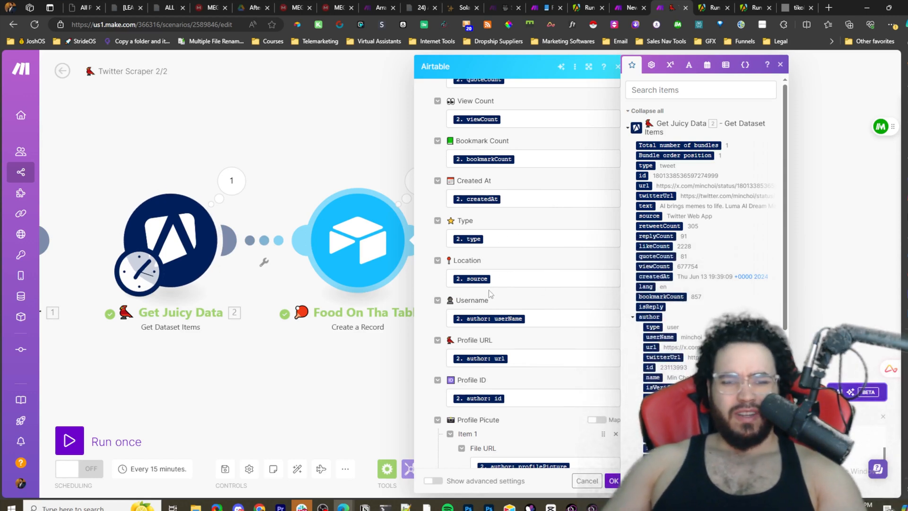
pyautogui.scroll(-1, 501, 298)
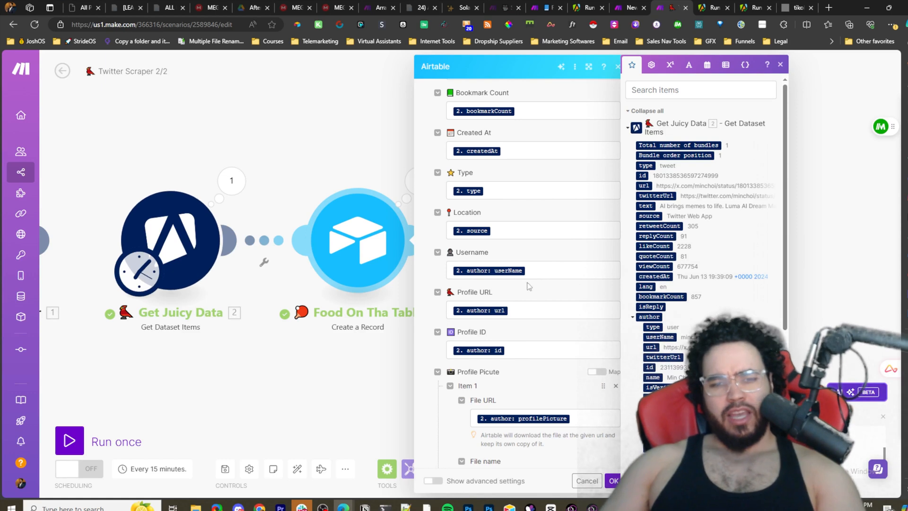
pyautogui.scroll(-1, 525, 312)
pyautogui.scroll(-1, 652, 296)
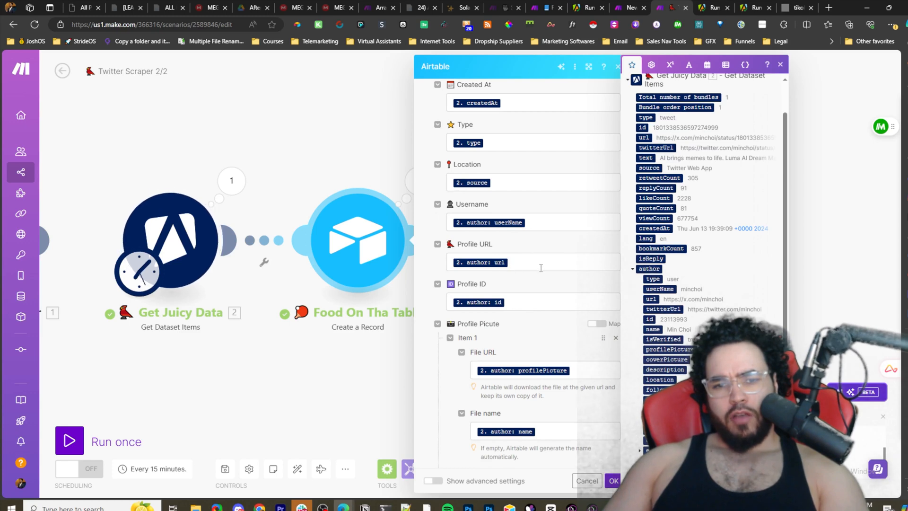
# - Review the mappings from the profile and cover pictures through Name, and close the Food On Tha Table settings without saving
pyautogui.scroll(-1, 501, 304)
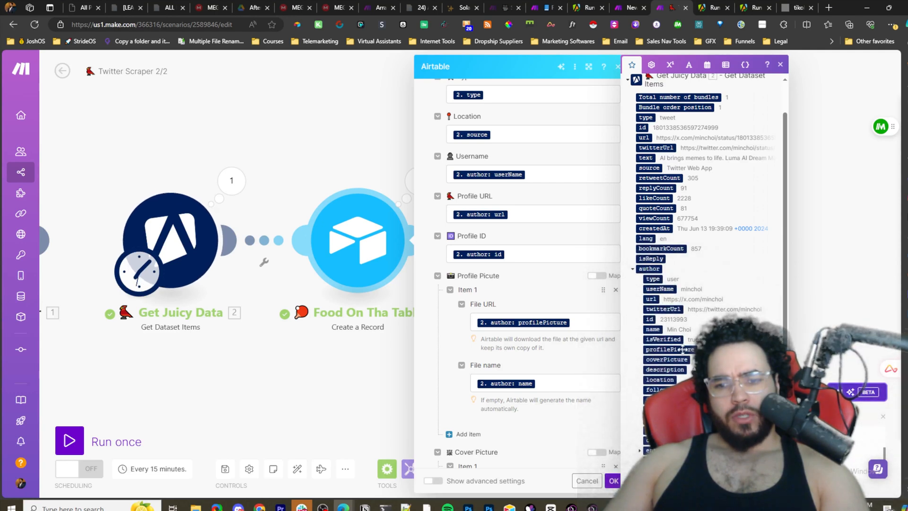
pyautogui.scroll(-1, 529, 350)
pyautogui.scroll(-4, 547, 334)
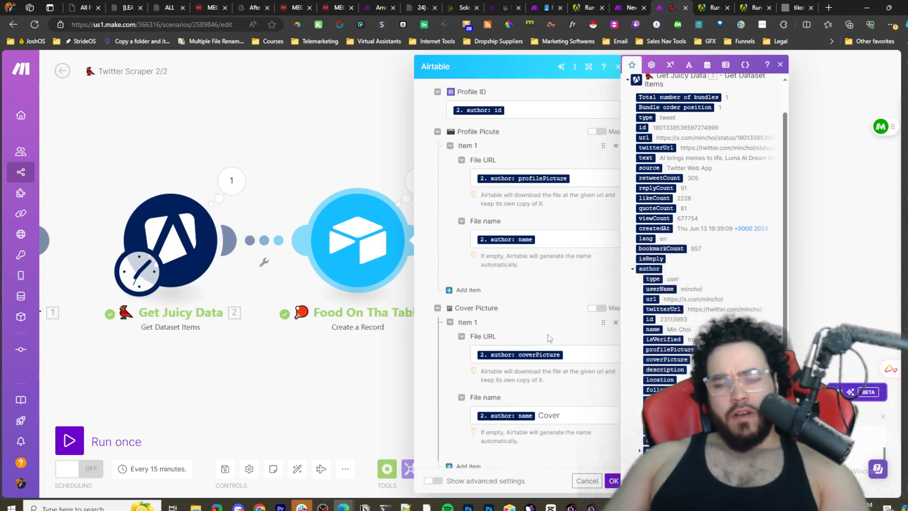
pyautogui.scroll(-2, 553, 317)
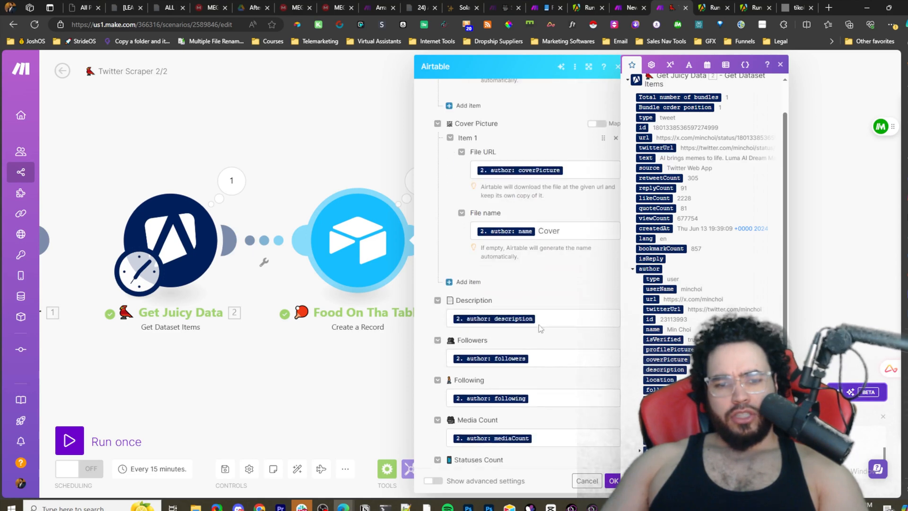
pyautogui.scroll(-3, 511, 353)
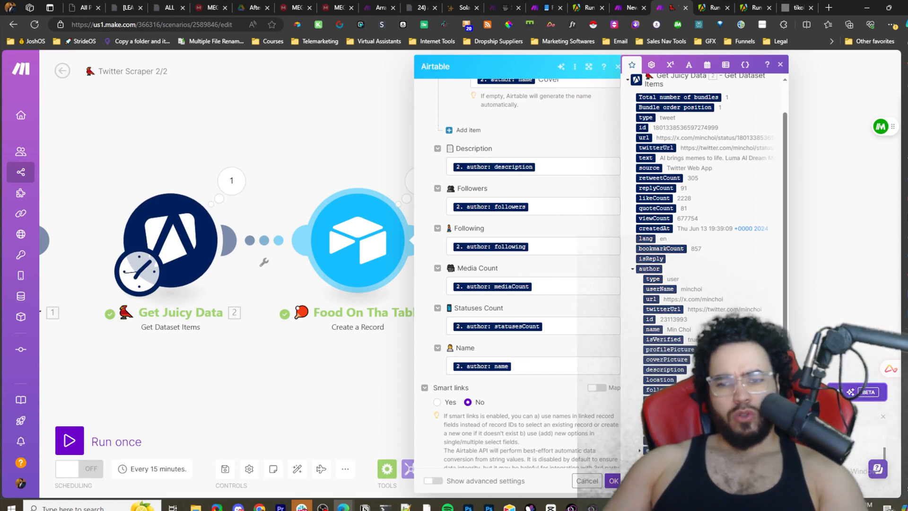
pyautogui.click(587, 480)
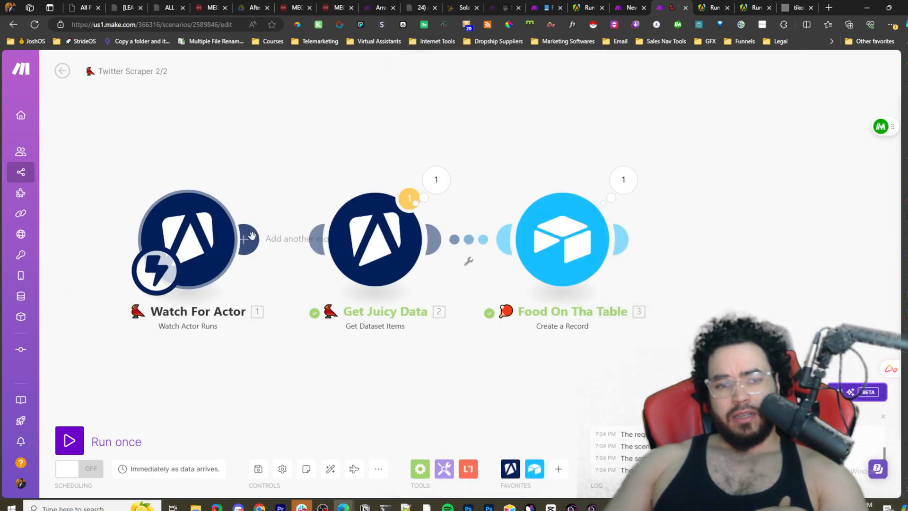
# - Connect Watch For Actor to Get Juicy Data and replace the fixed Dataset ID with an item mapped from the Watch For Actor output
pyautogui.moveTo(251, 235); pyautogui.dragTo(374, 239)
pyautogui.click(374, 238)
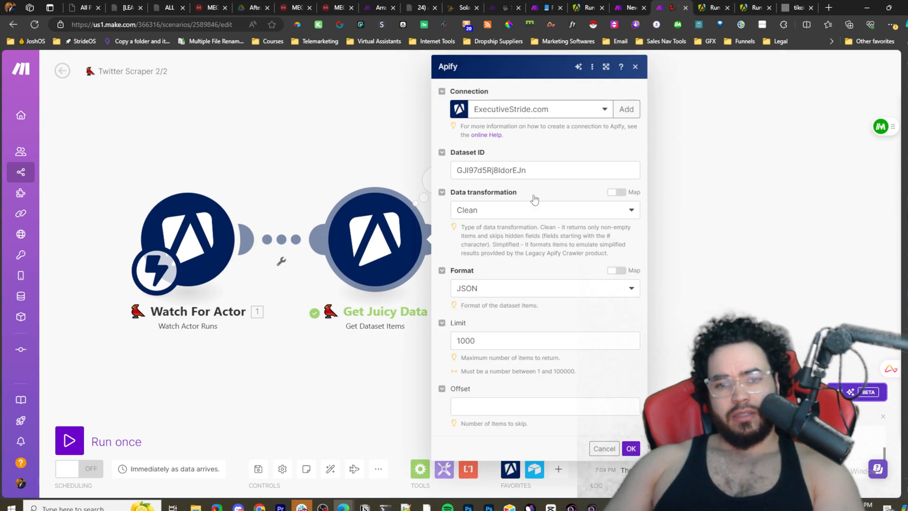
pyautogui.click(537, 171)
pyautogui.press('BackSpace')
pyautogui.press('BackSpace')
pyautogui.press('BackSpace')
pyautogui.press('BackSpace')
pyautogui.press('BackSpace')
pyautogui.press('BackSpace')
pyautogui.press('BackSpace')
pyautogui.press('BackSpace')
pyautogui.press('BackSpace')
pyautogui.press('BackSpace')
pyautogui.press('BackSpace')
pyautogui.press('BackSpace')
pyautogui.press('BackSpace')
pyautogui.press('BackSpace')
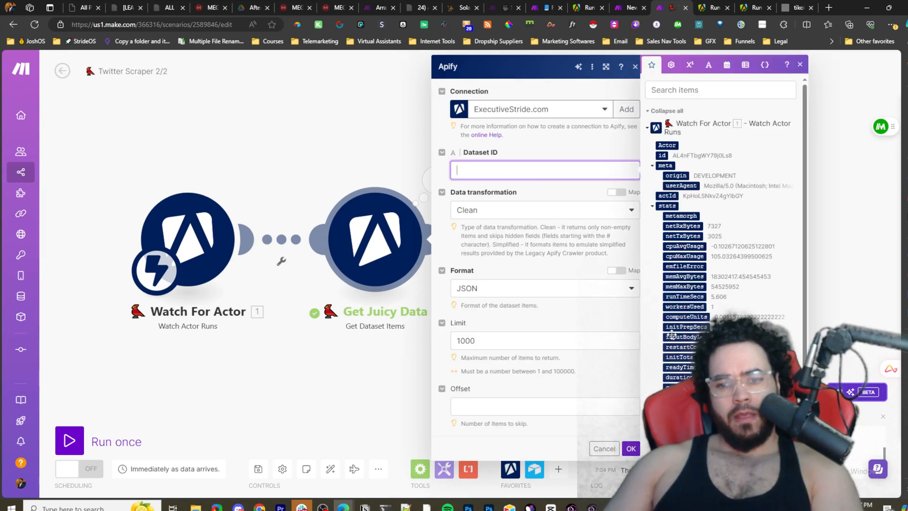
pyautogui.scroll(-3, 671, 335)
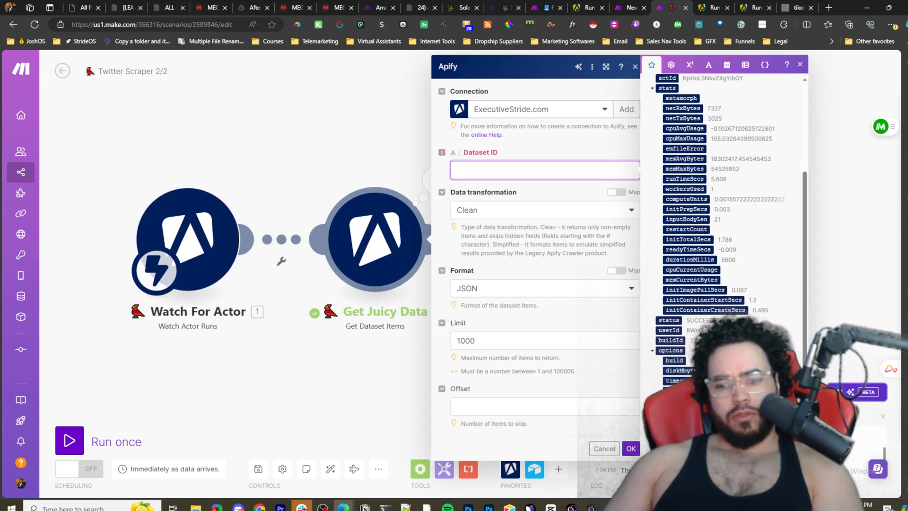
pyautogui.click(681, 412)
pyautogui.click(631, 448)
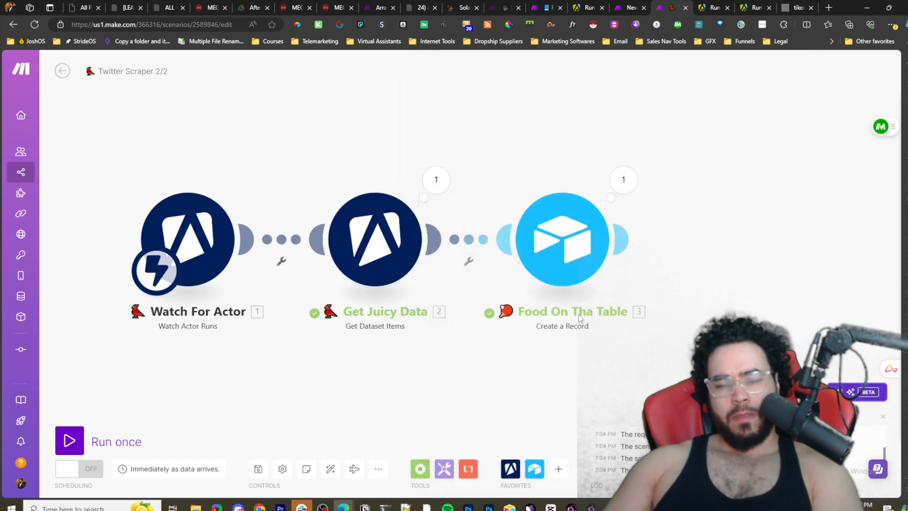
# - Switch to the Airtable Viral Stride Content OS base showing the Twitter table and place its window over the scenario
pyautogui.scroll(-1, 539, 360)
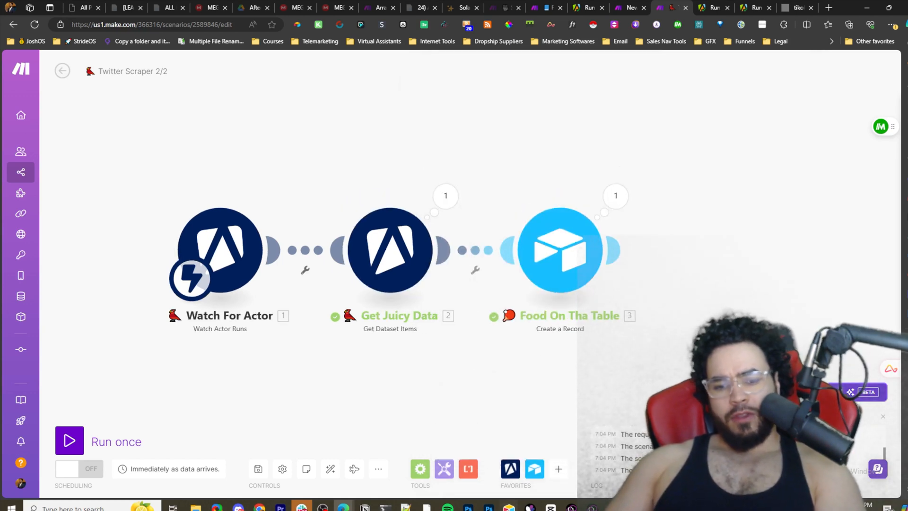
pyautogui.moveTo(509, 506)
pyautogui.moveTo(501, 456)
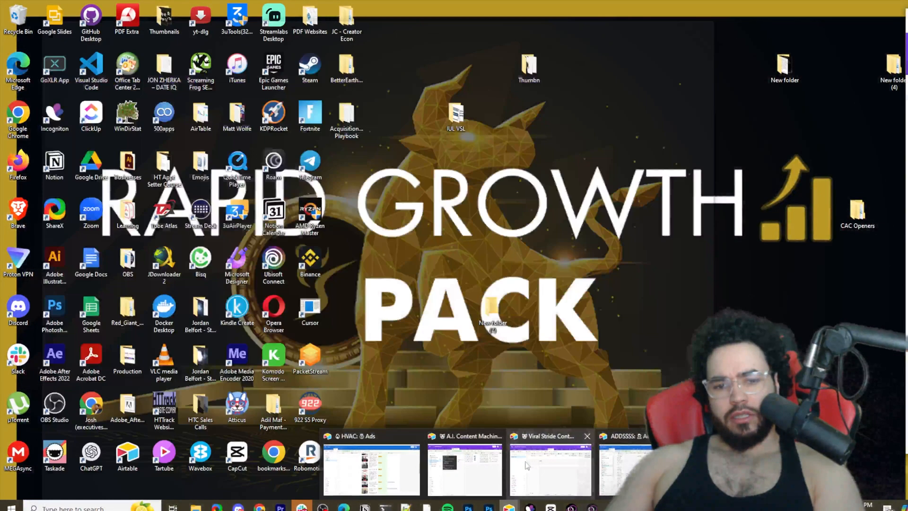
pyautogui.click(526, 466)
pyautogui.moveTo(657, 74); pyautogui.dragTo(276, 69)
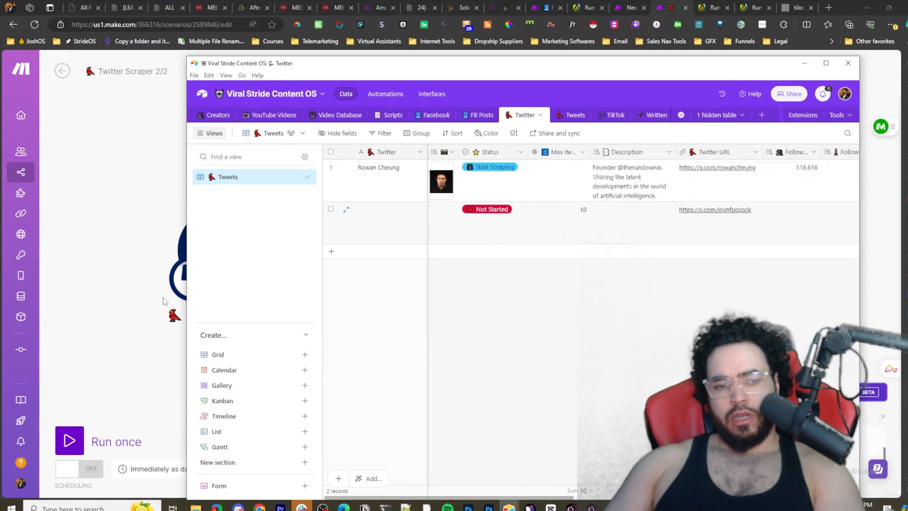
# - Run the Twitter Scraper 2/2 scenario once and have it wait for new data
pyautogui.click(163, 300)
pyautogui.click(91, 436)
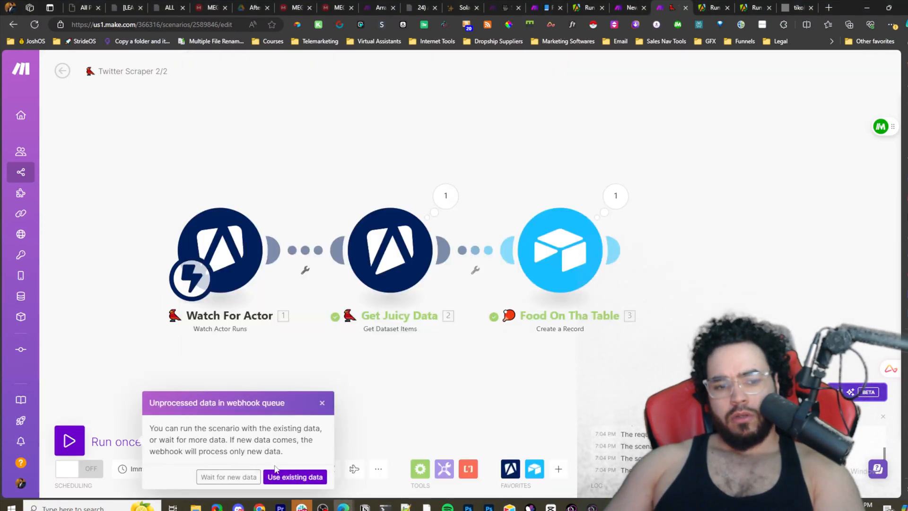
pyautogui.click(250, 478)
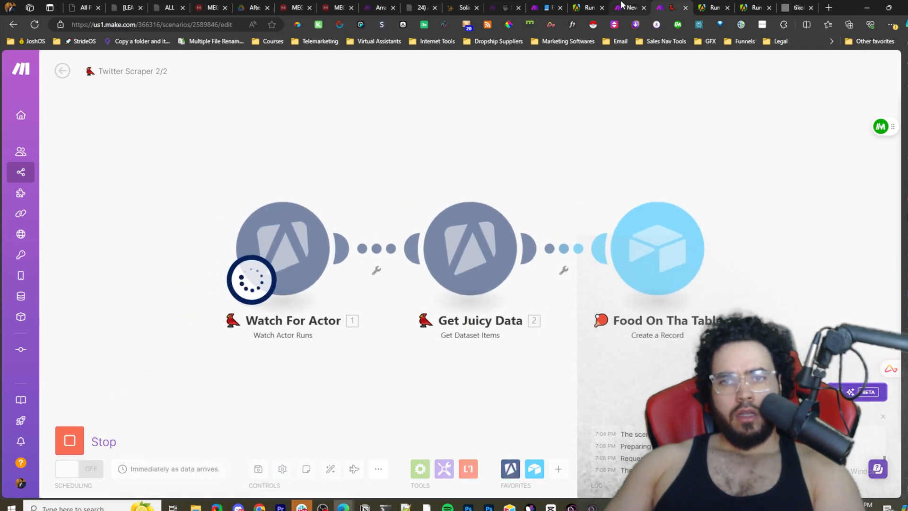
# - Run the Twitter Scraper 1/2 scenario once and return to the Twitter Scraper 2/2 scenario
pyautogui.click(622, 5)
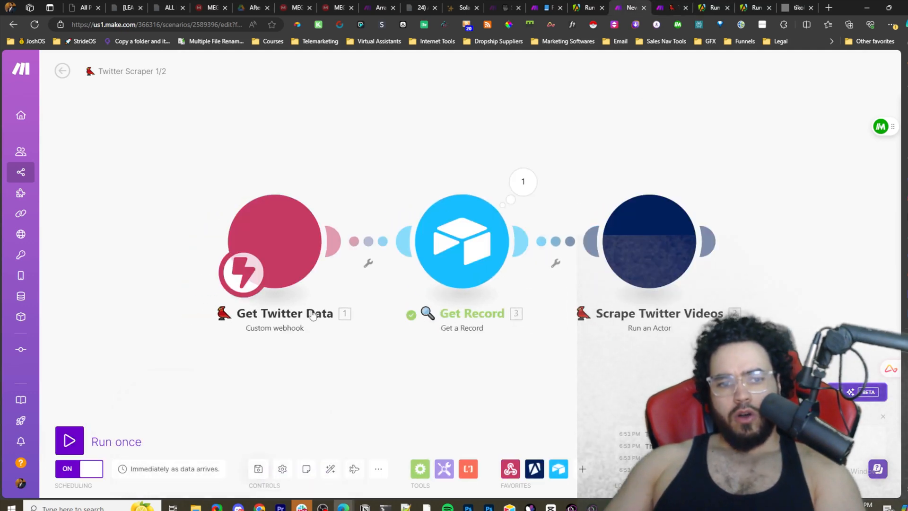
pyautogui.click(70, 445)
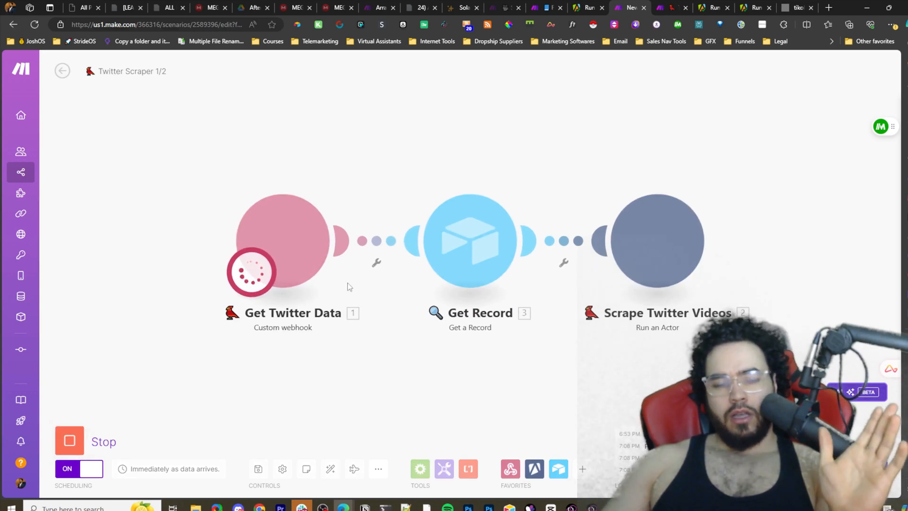
pyautogui.moveTo(41, 494)
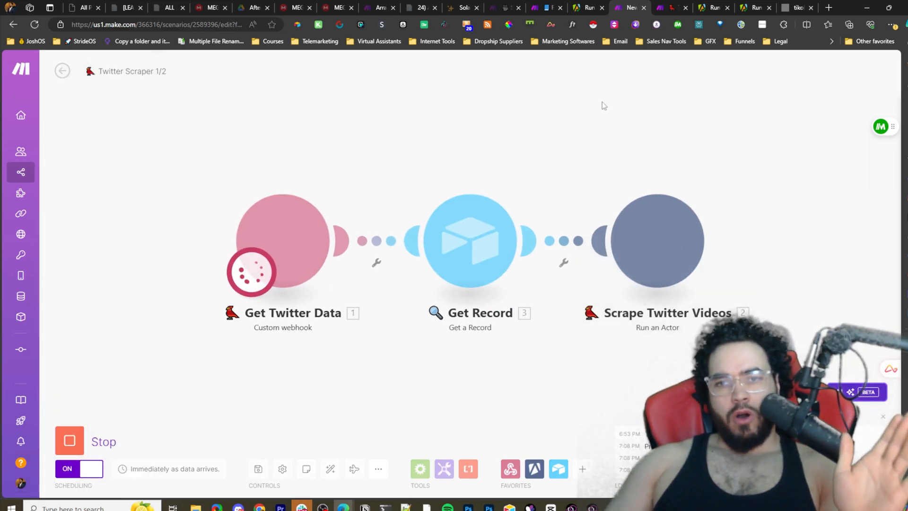
pyautogui.click(661, 6)
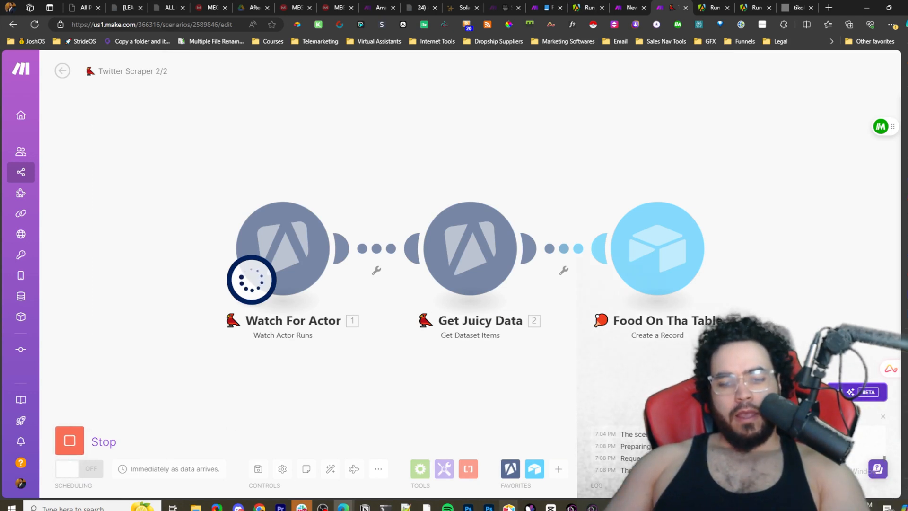
# - In Airtable's Twitter table, set the second record's Status to Start Scraping and move the window out of the way
pyautogui.moveTo(508, 506)
pyautogui.moveTo(560, 484)
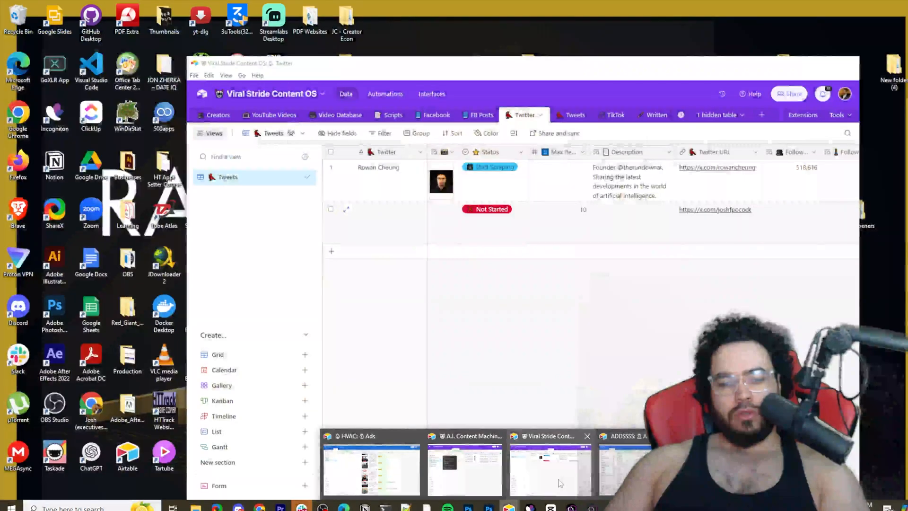
pyautogui.click(561, 483)
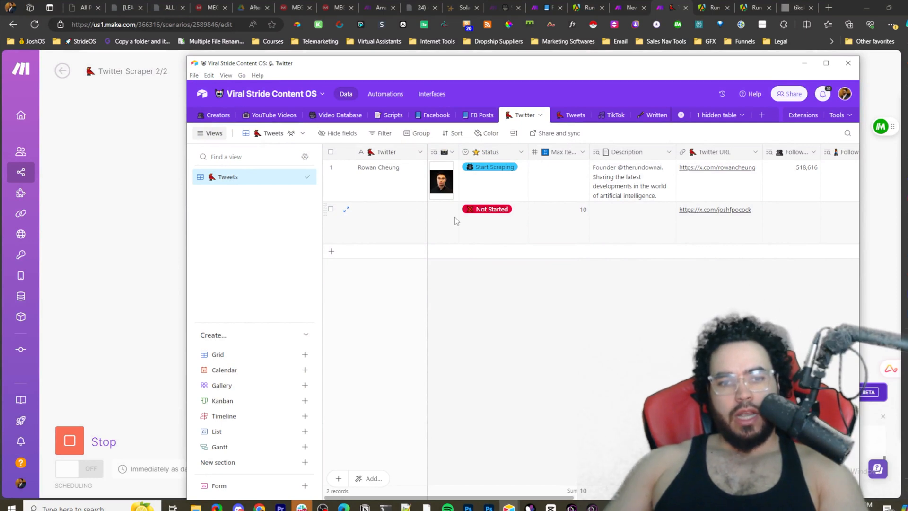
pyautogui.click(489, 218)
pyautogui.click(501, 230)
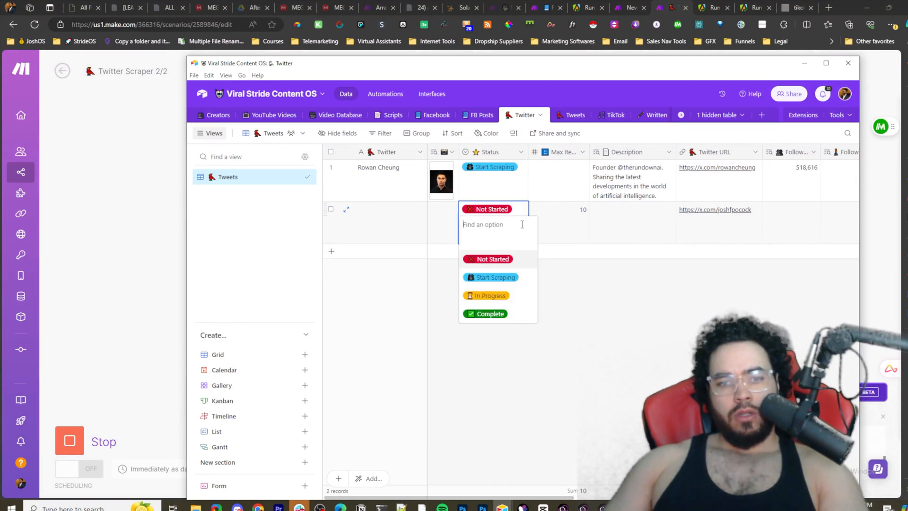
pyautogui.click(505, 279)
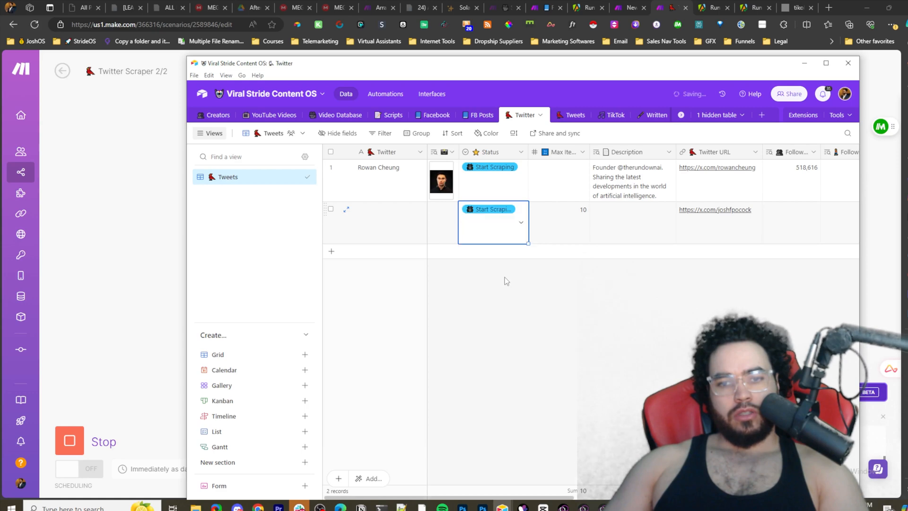
pyautogui.moveTo(408, 71); pyautogui.dragTo(907, 227)
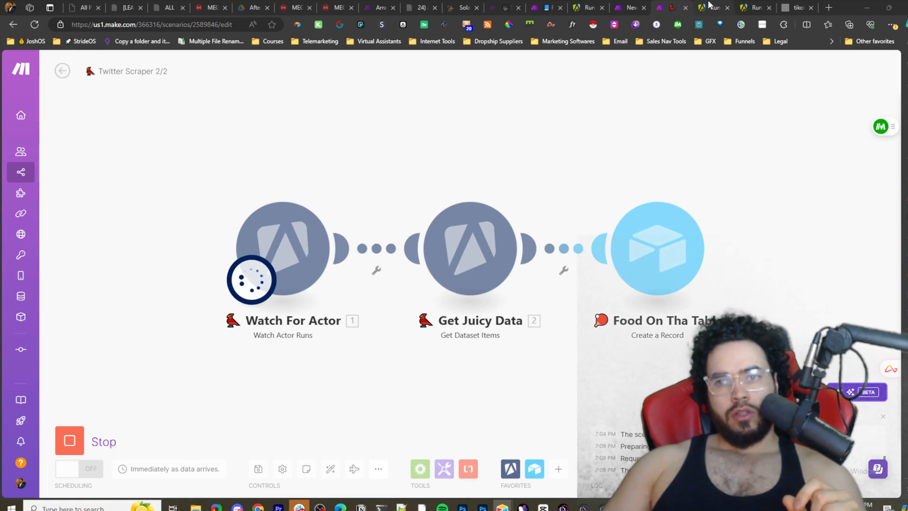
# - Inspect the run output of the webhook, Get Record and Scrape Twitter Videos modules in the Twitter Scraper 1/2 scenario
pyautogui.click(631, 7)
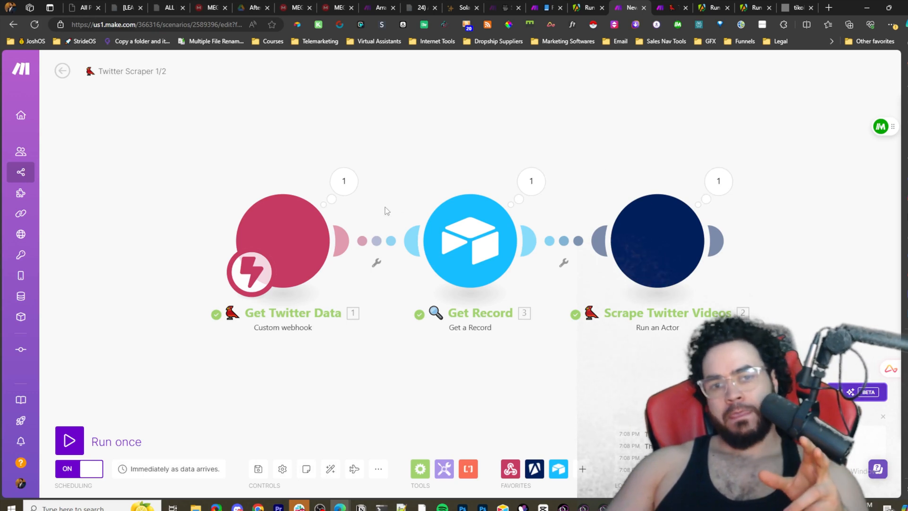
pyautogui.click(336, 177)
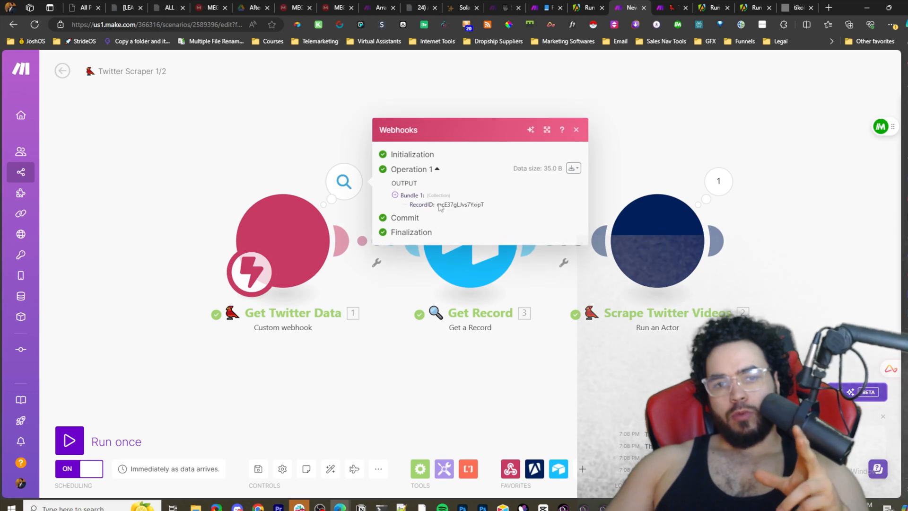
pyautogui.click(531, 182)
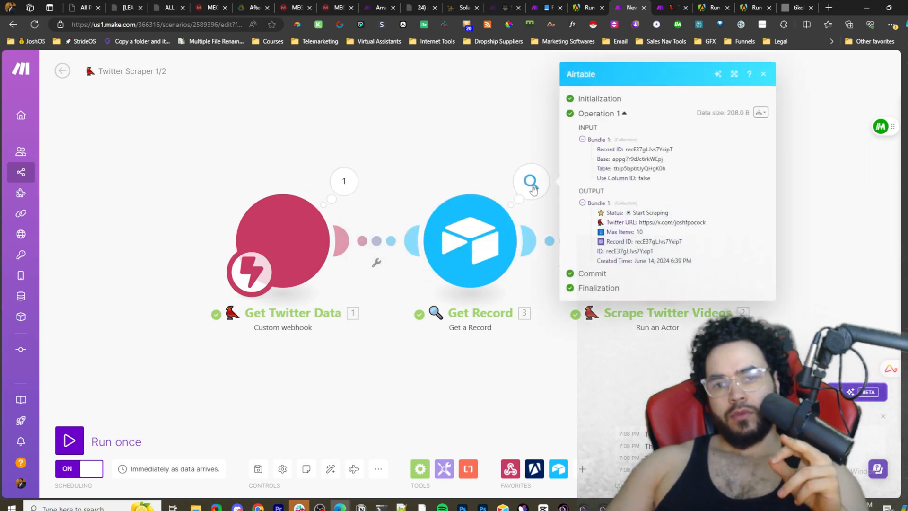
pyautogui.click(500, 140)
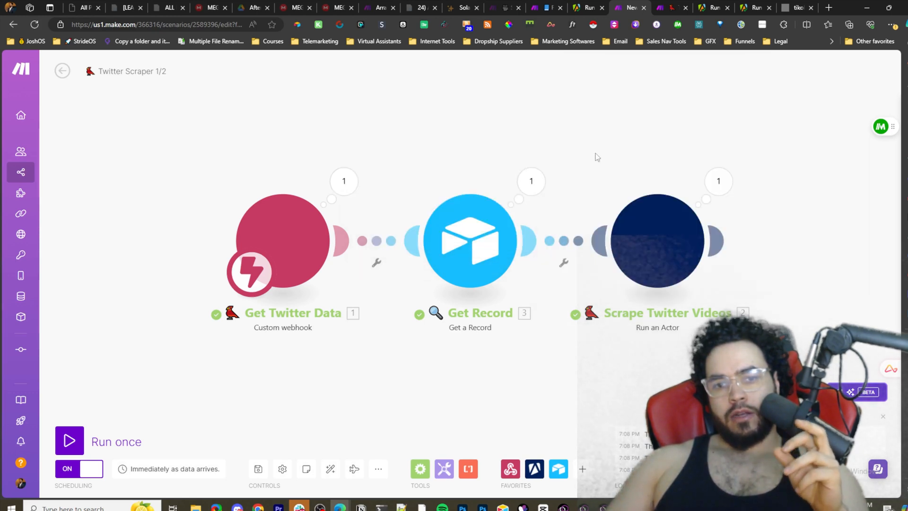
pyautogui.click(717, 182)
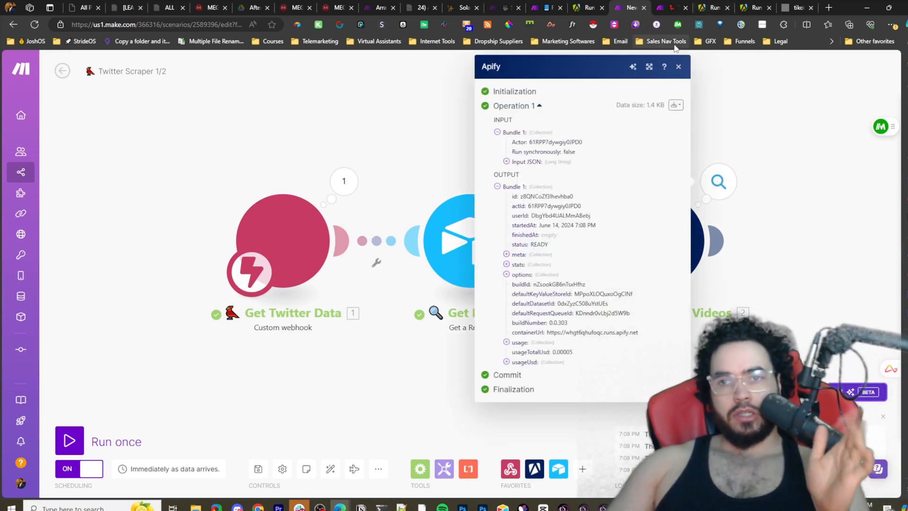
# - Inspect the run output of the Watch For Actor, Get Juicy Data and Airtable Create a Record modules in Twitter Scraper 2/2
pyautogui.click(666, 7)
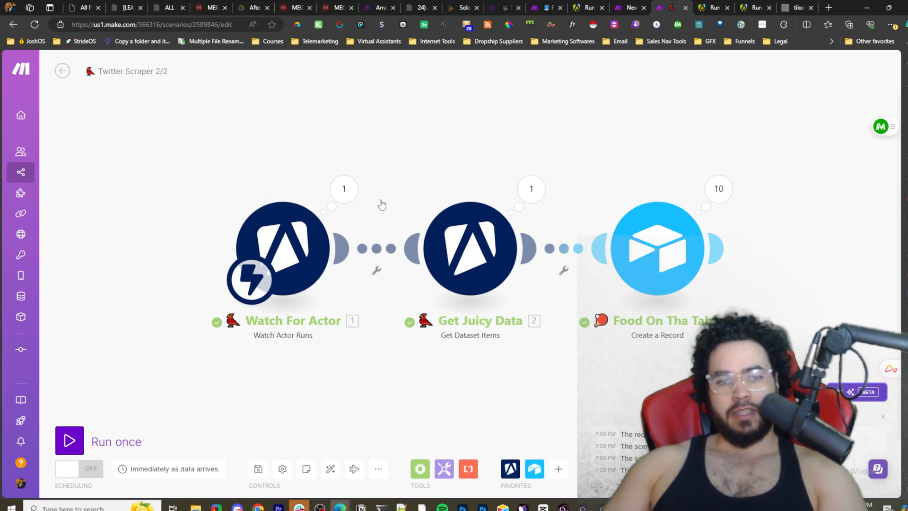
pyautogui.click(344, 192)
pyautogui.click(617, 156)
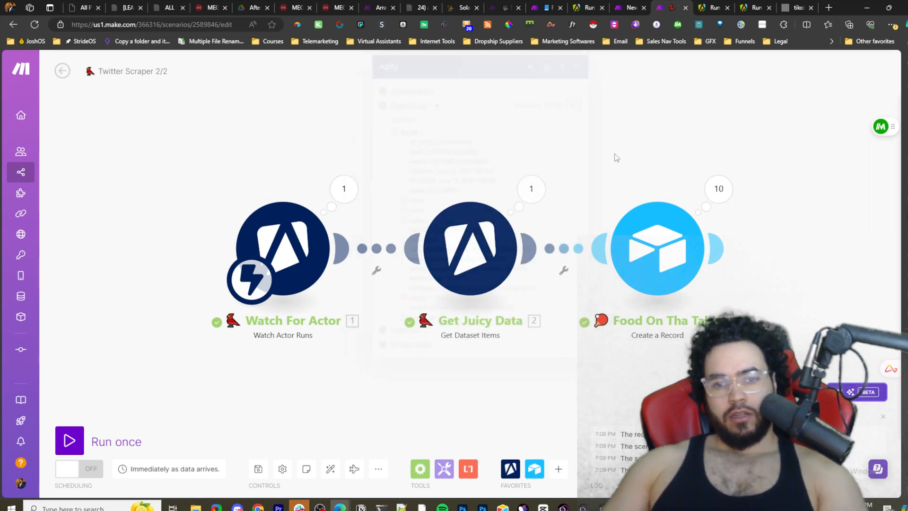
pyautogui.click(531, 191)
pyautogui.click(513, 146)
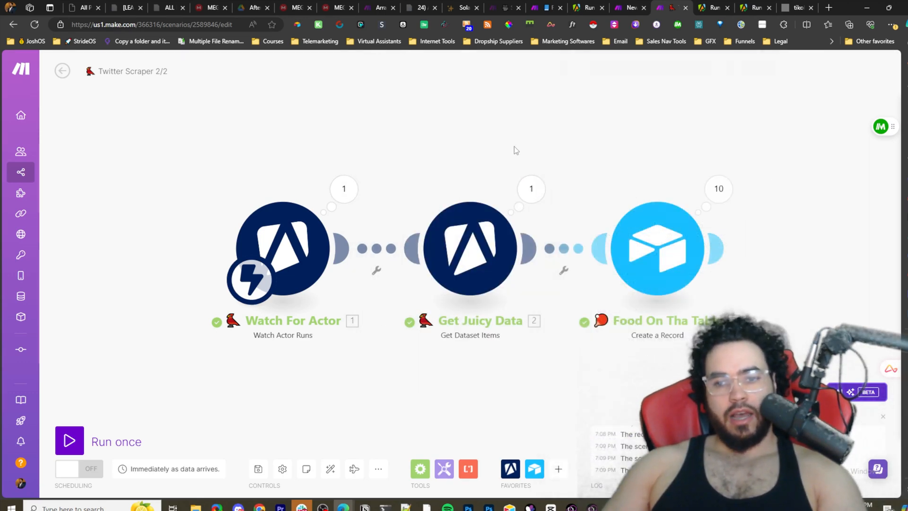
pyautogui.click(717, 189)
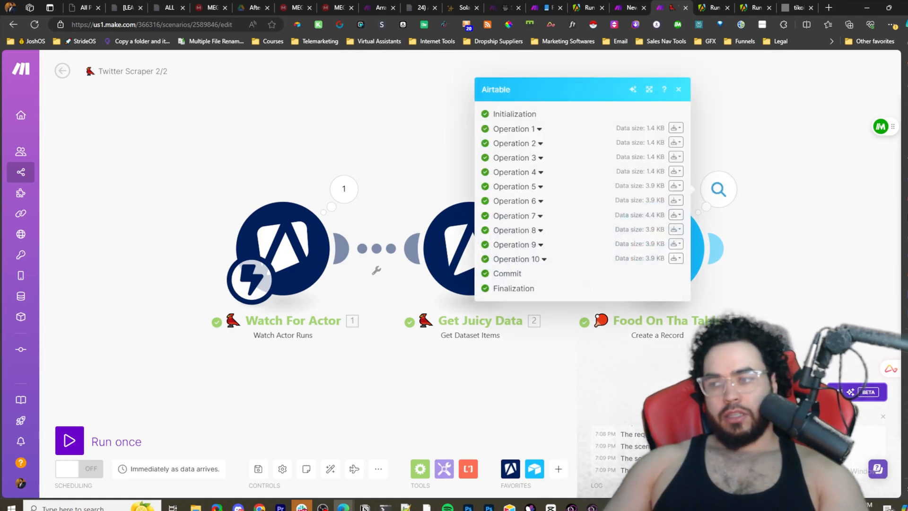
# - Switch to Airtable, check the linked columns in the Twitter table, and view the newest records at the end of the Tweets table
pyautogui.hotkey('alt', 'Tab')
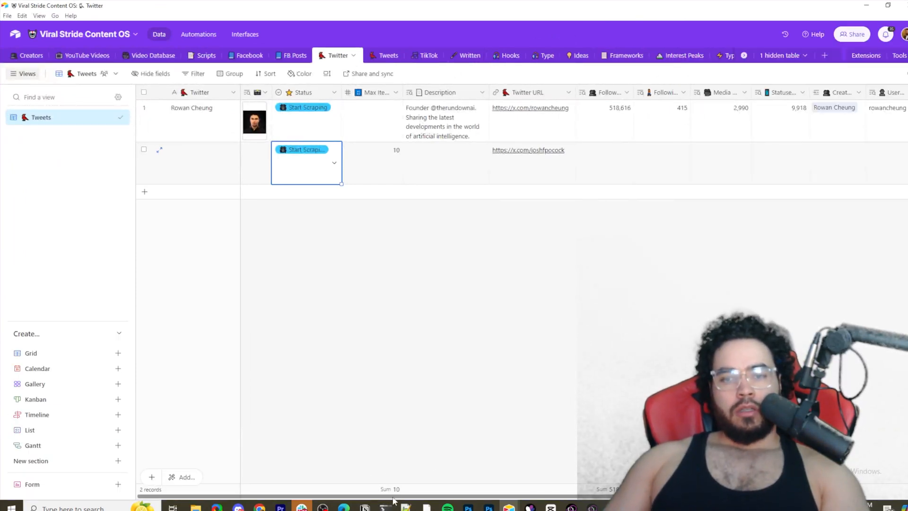
pyautogui.hscroll(10, 393, 500)
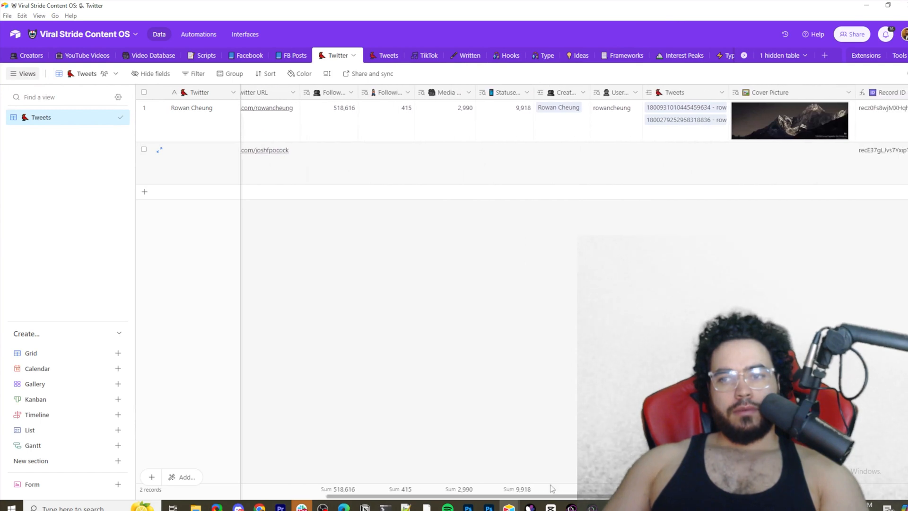
pyautogui.click(375, 55)
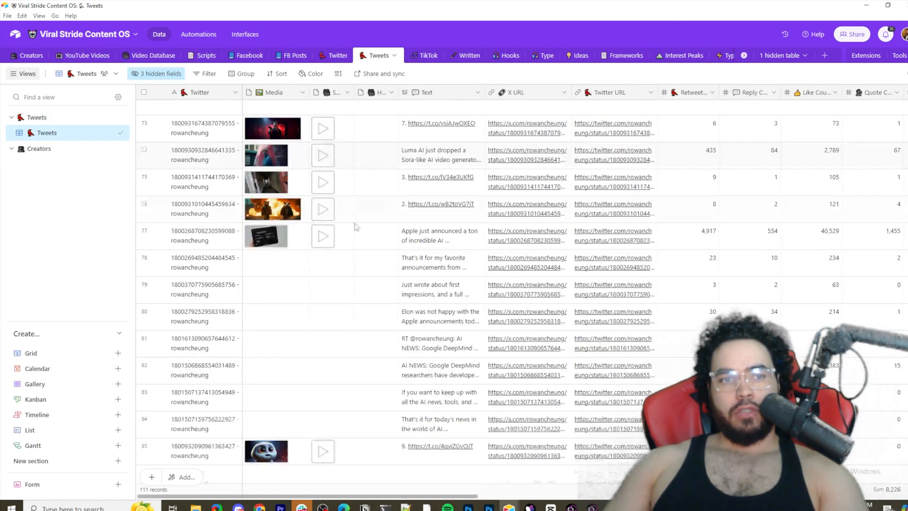
pyautogui.scroll(-20, 356, 219)
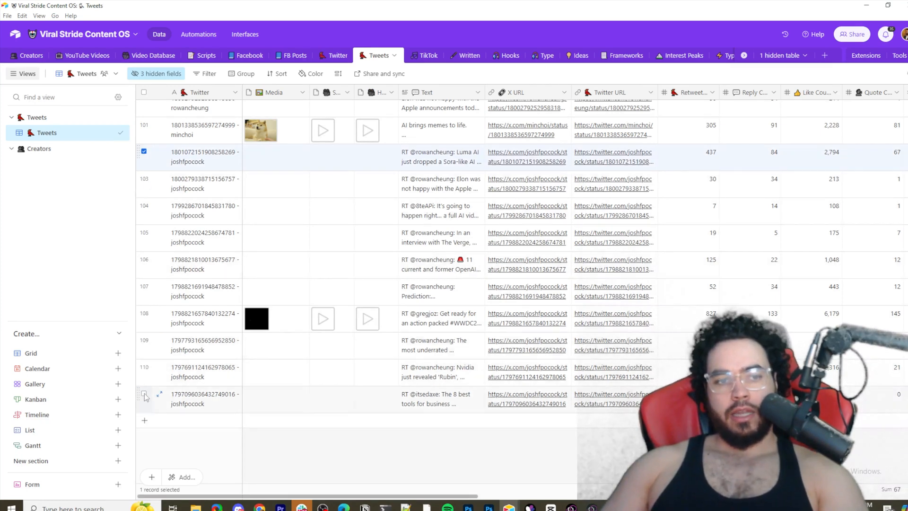
# - Check a new tweet's text, then play the HD video attached to record 108 and close the preview
pyautogui.click(423, 159)
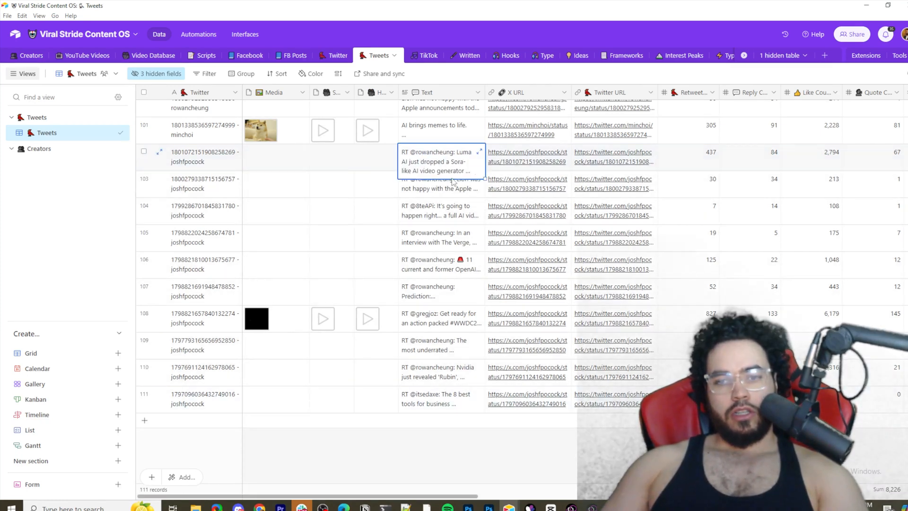
pyautogui.click(368, 320)
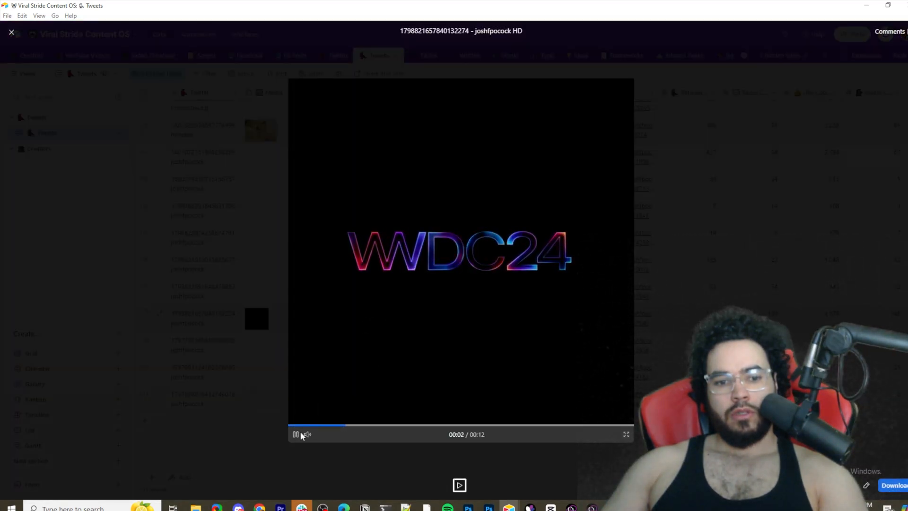
pyautogui.press('Escape')
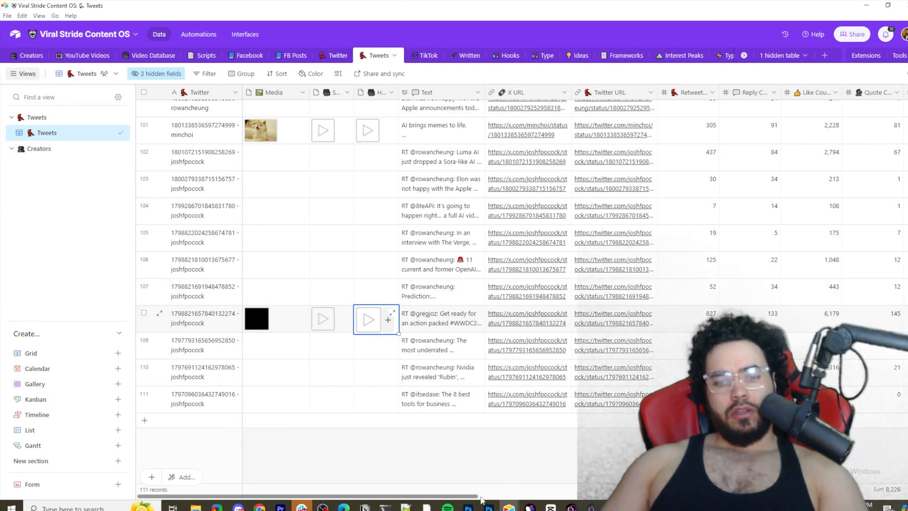
# - Examine the new tweets' profile columns, from Created At through Cover Picture and Description to Statuses Count
pyautogui.moveTo(483, 493); pyautogui.dragTo(826, 494)
pyautogui.hscroll(2, 726, 250)
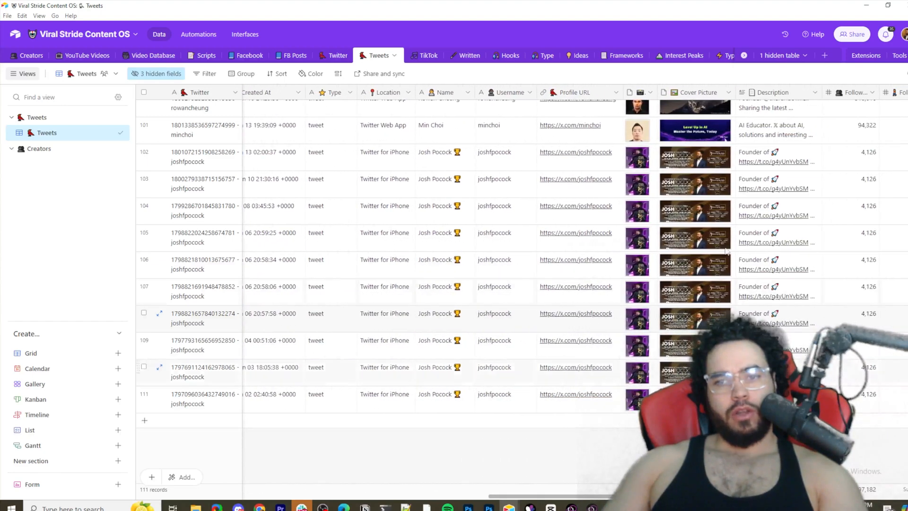
pyautogui.hscroll(10, 575, 294)
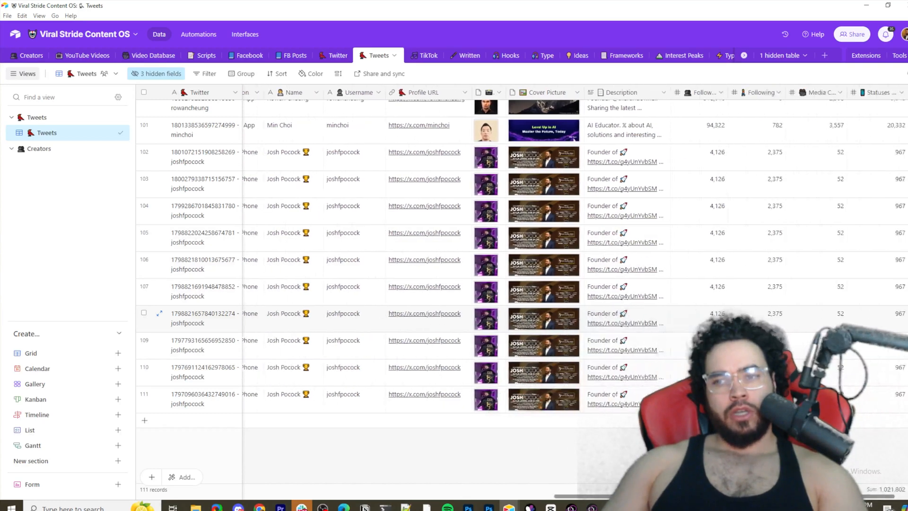
pyautogui.hscroll(-1, 350, 88)
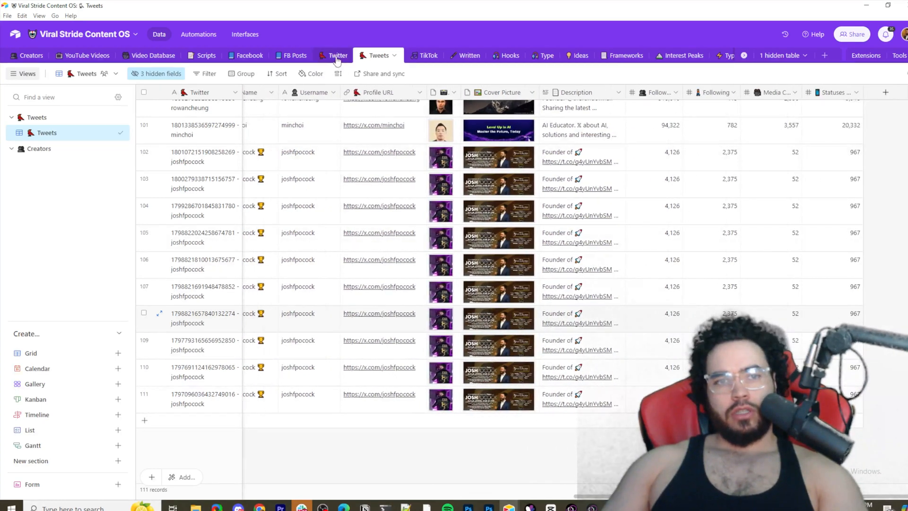
# - Unhide the Twitter 2 linked field in the Tweets table's view
pyautogui.click(160, 76)
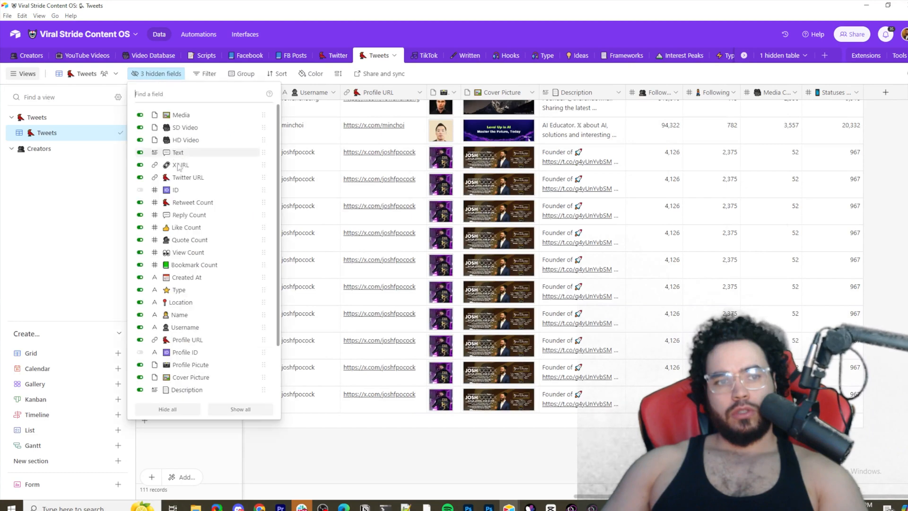
pyautogui.scroll(-5, 189, 303)
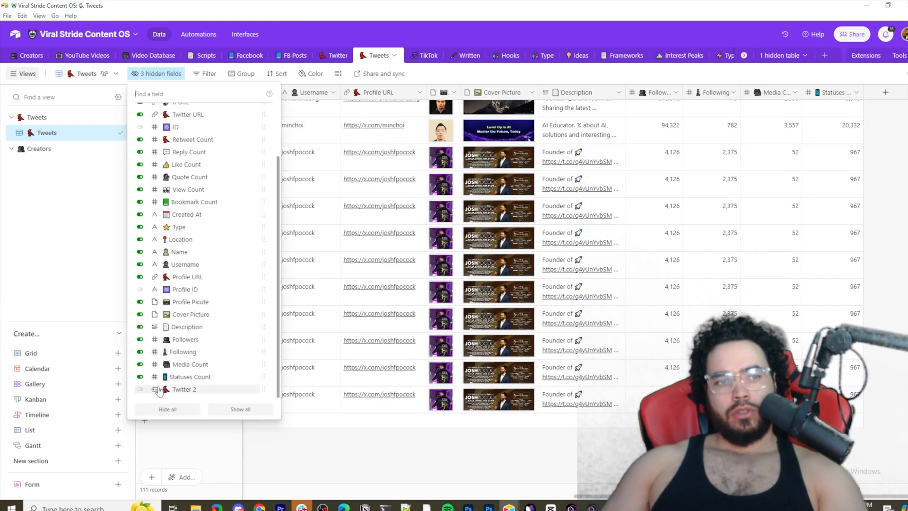
pyautogui.click(158, 390)
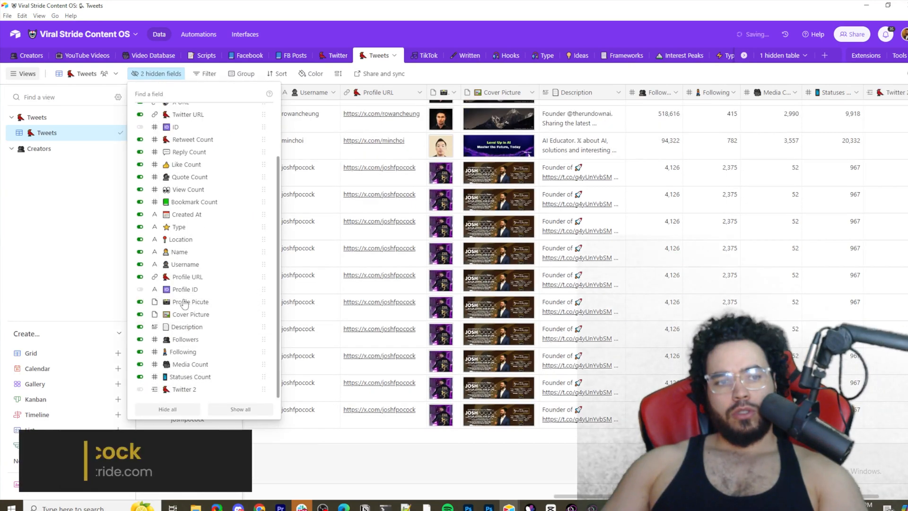
pyautogui.scroll(3, 166, 249)
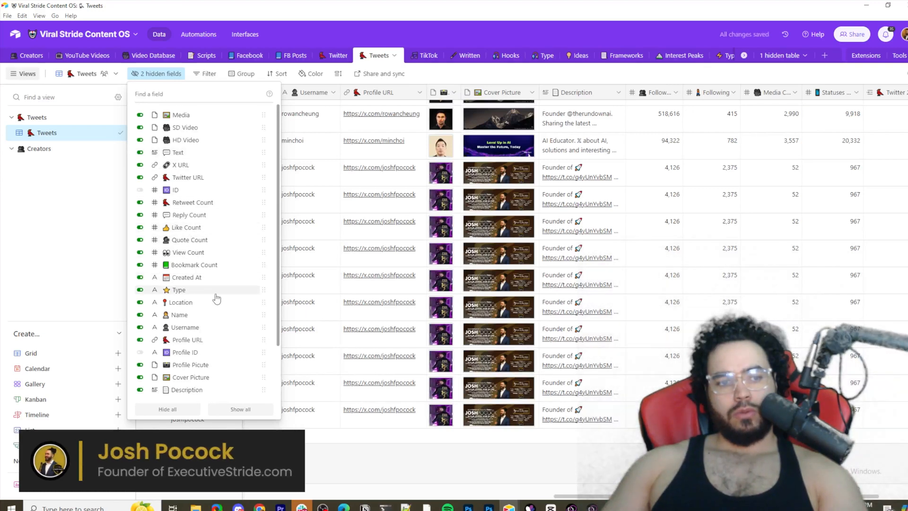
pyautogui.scroll(-3, 213, 307)
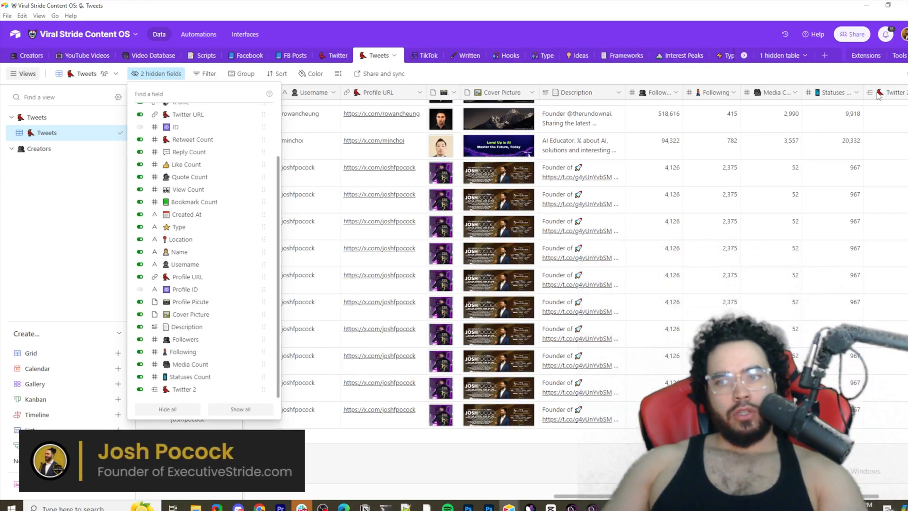
pyautogui.doubleClick(877, 95)
pyautogui.press('BackSpace')
pyautogui.press('BackSpace')
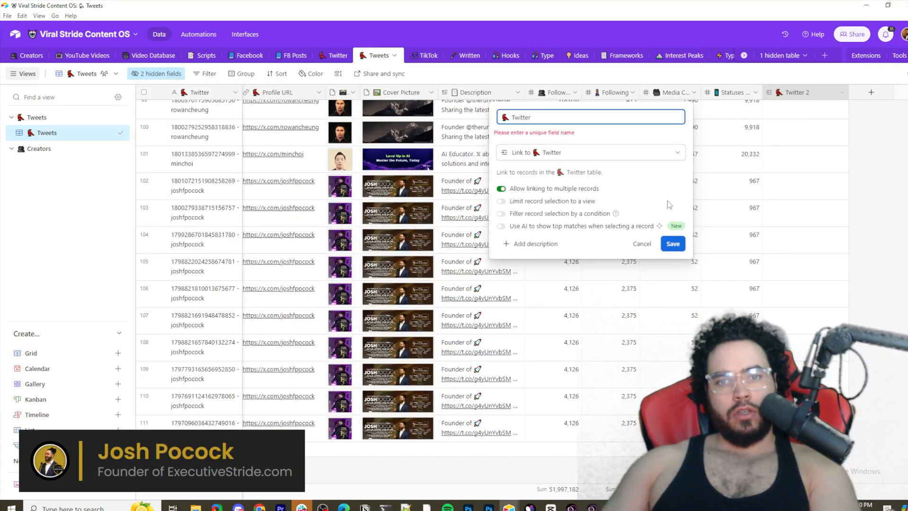
pyautogui.click(159, 77)
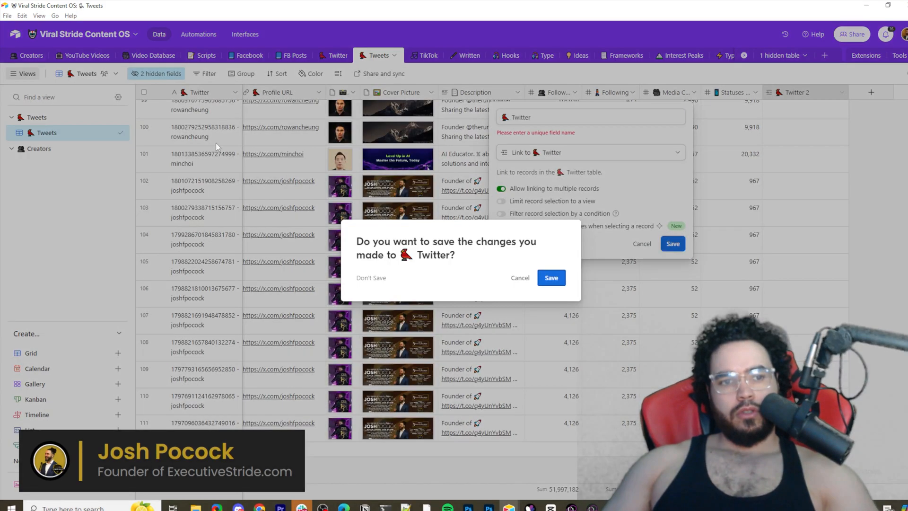
pyautogui.click(650, 242)
pyautogui.click(641, 243)
# - Rename the Tweets table's primary field to Tweet and the linked Twitter 2 field to Twitter
pyautogui.doubleClick(199, 94)
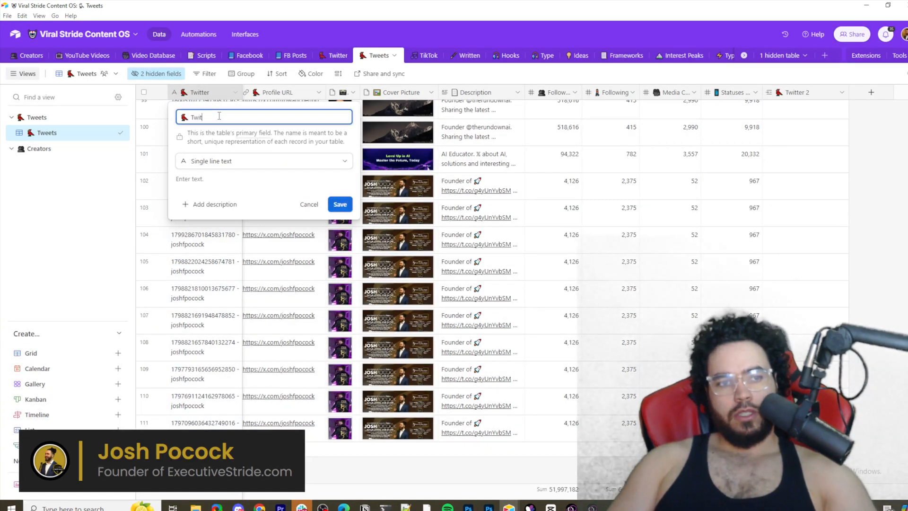
pyautogui.click(444, 156)
pyautogui.doubleClick(803, 93)
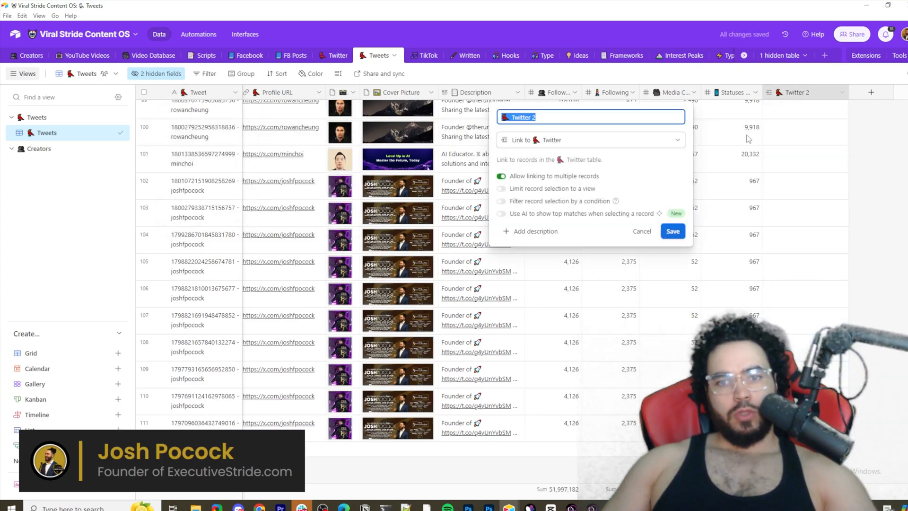
pyautogui.click(673, 231)
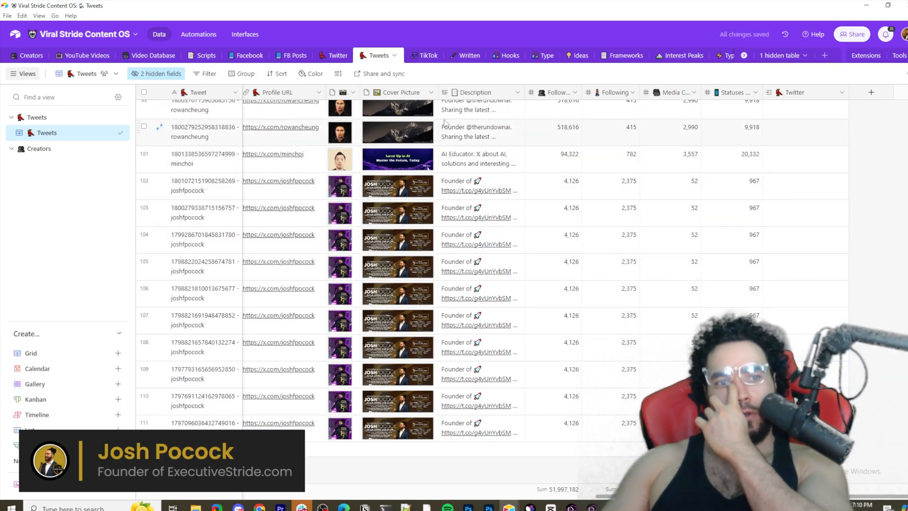
# - Compare the Twitter and Tweets tables, and return to the Twitter Scraper 2/2 scenario in Make
pyautogui.click(334, 56)
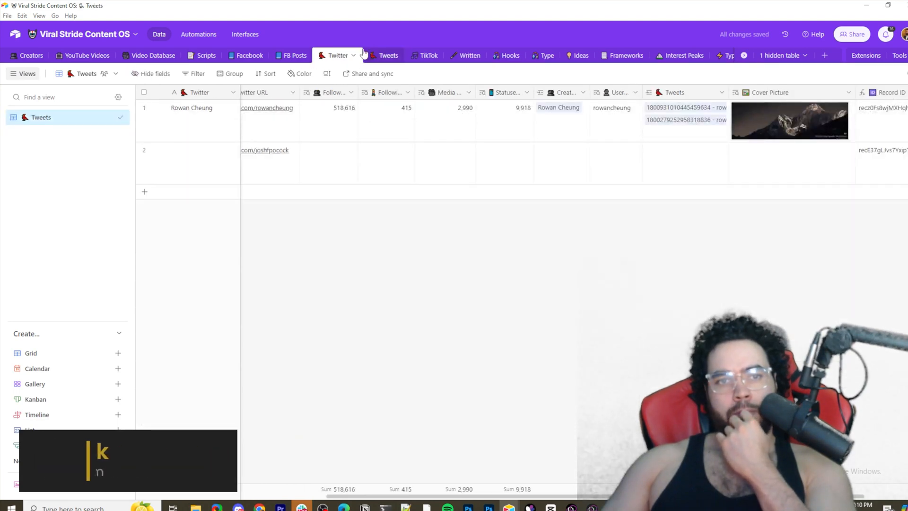
pyautogui.click(364, 53)
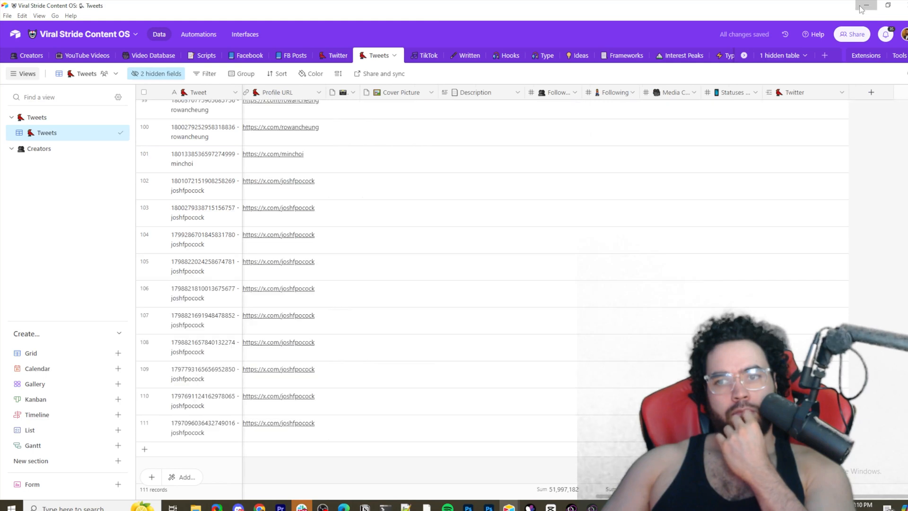
pyautogui.click(861, 6)
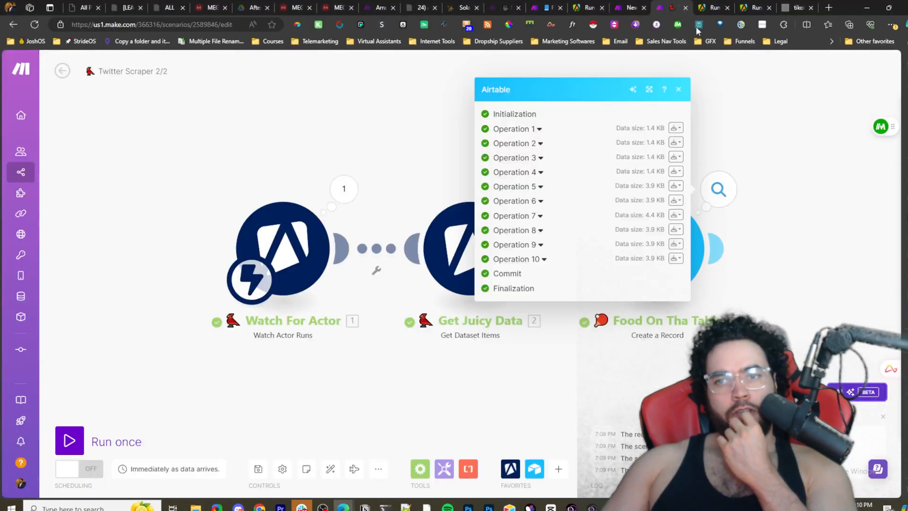
pyautogui.click(746, 7)
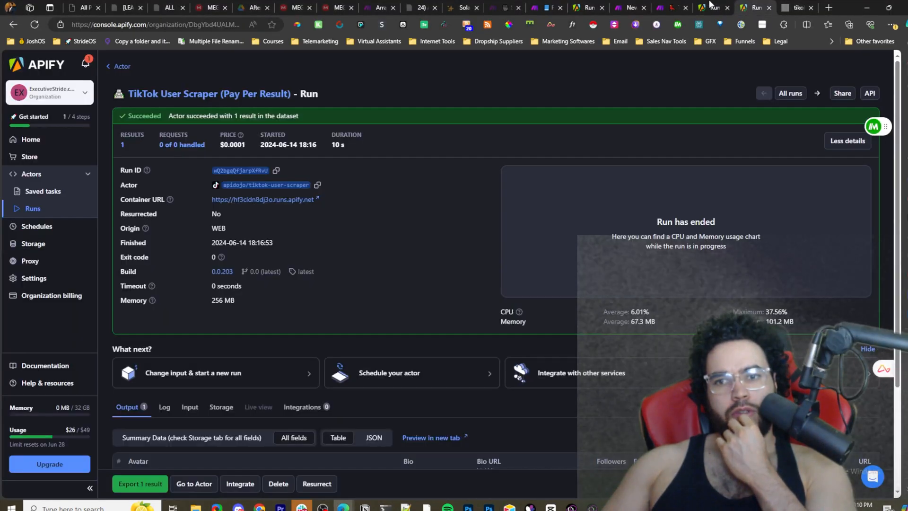
pyautogui.click(709, 5)
pyautogui.click(662, 7)
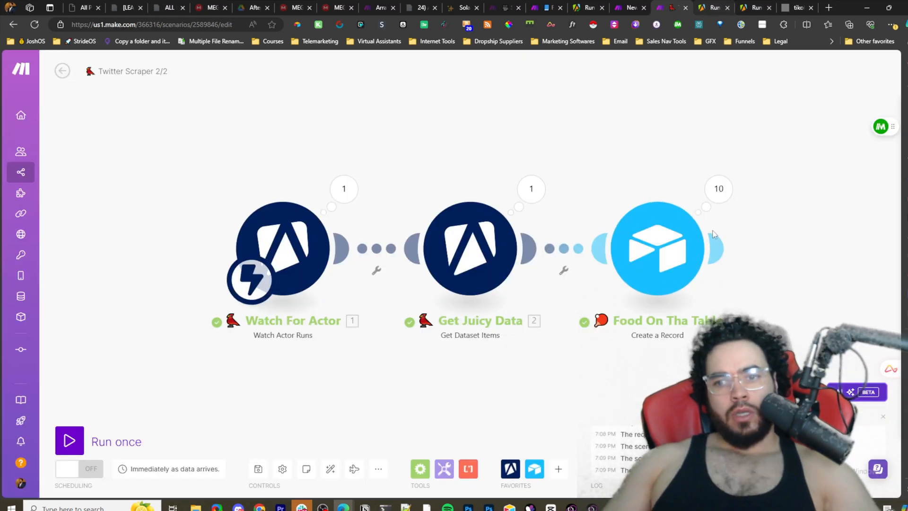
pyautogui.moveTo(713, 234); pyautogui.dragTo(543, 229)
pyautogui.scroll(-2, 525, 183)
pyautogui.moveTo(636, 253); pyautogui.dragTo(672, 267)
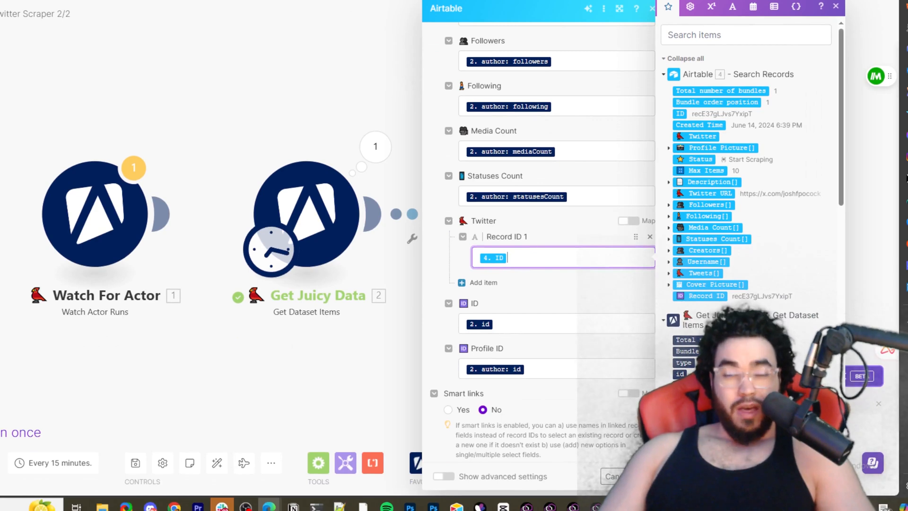
# - Leave the Food On Tha Table module's settings and run the Twitter Scraper 2/2 scenario once
pyautogui.press('Escape')
pyautogui.press('Escape')
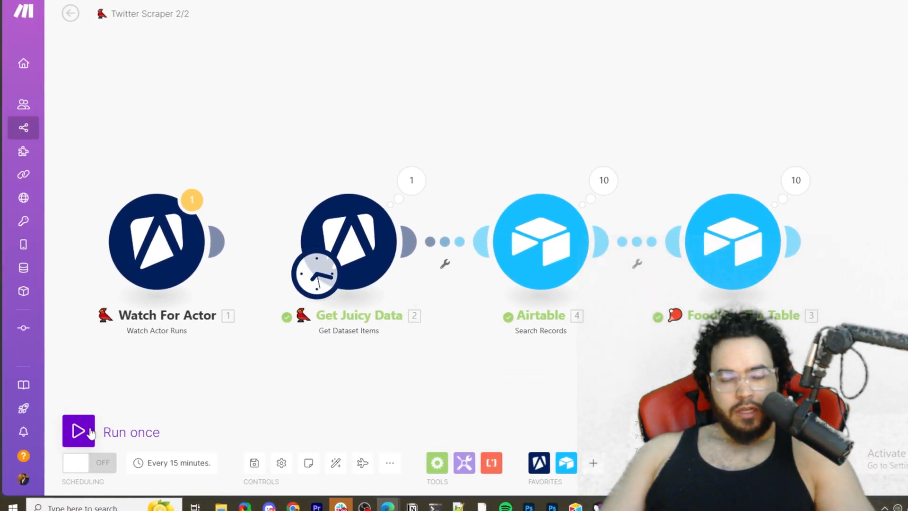
pyautogui.click(89, 433)
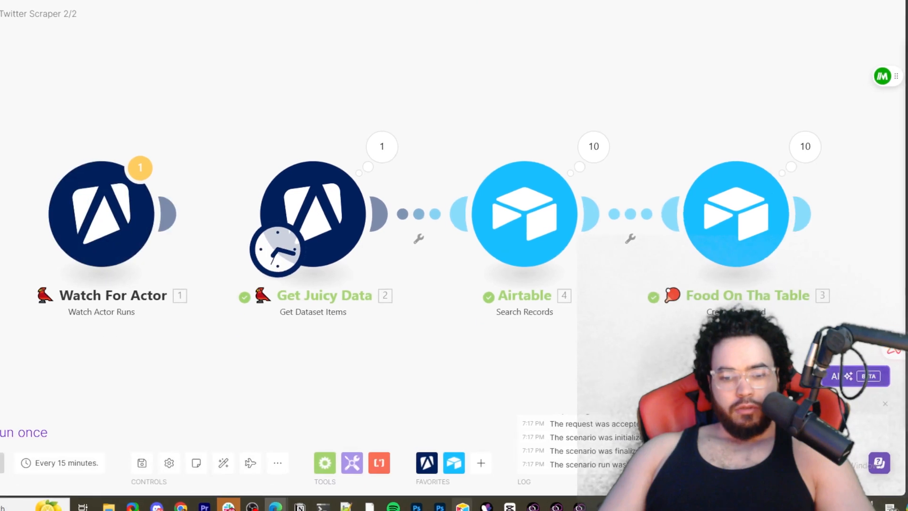
# - Switch to Airtable and inspect the linked Tweets of the second record in the Twitter table
pyautogui.moveTo(462, 505)
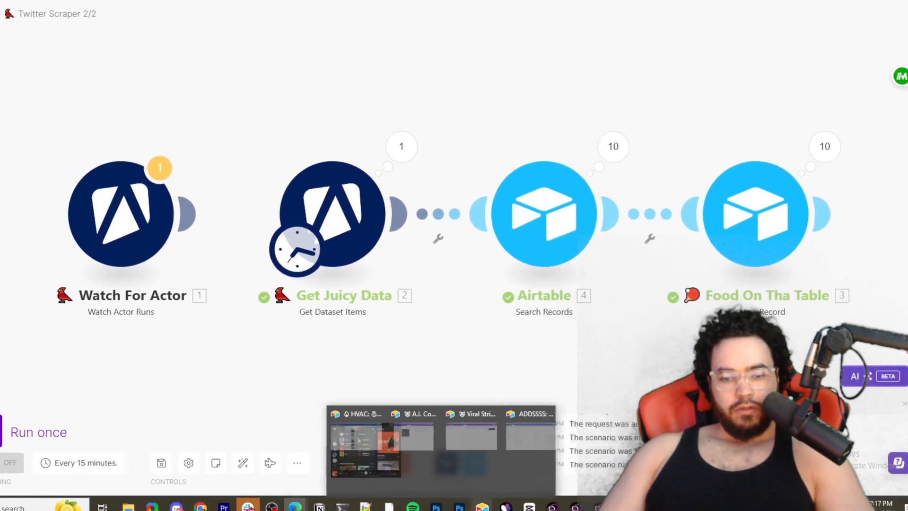
pyautogui.moveTo(505, 506)
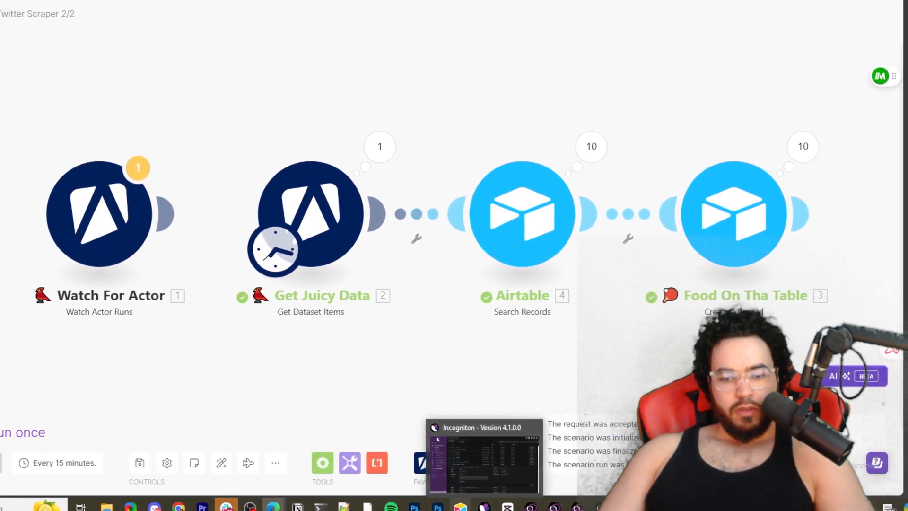
pyautogui.moveTo(460, 505)
pyautogui.click(480, 423)
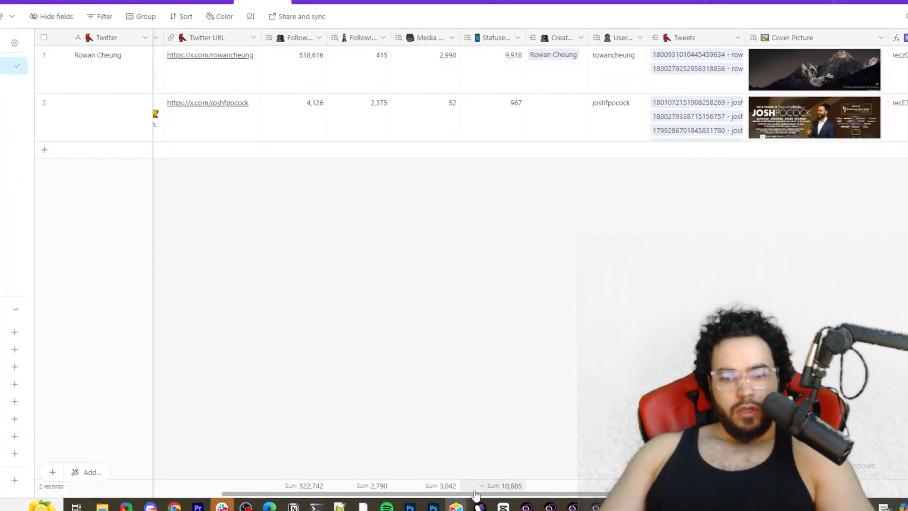
pyautogui.moveTo(492, 495); pyautogui.dragTo(585, 494)
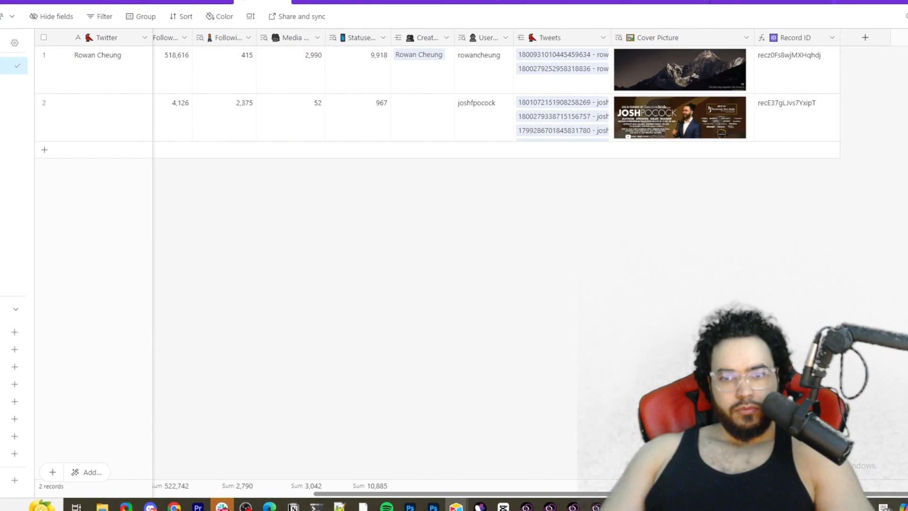
pyautogui.click(563, 119)
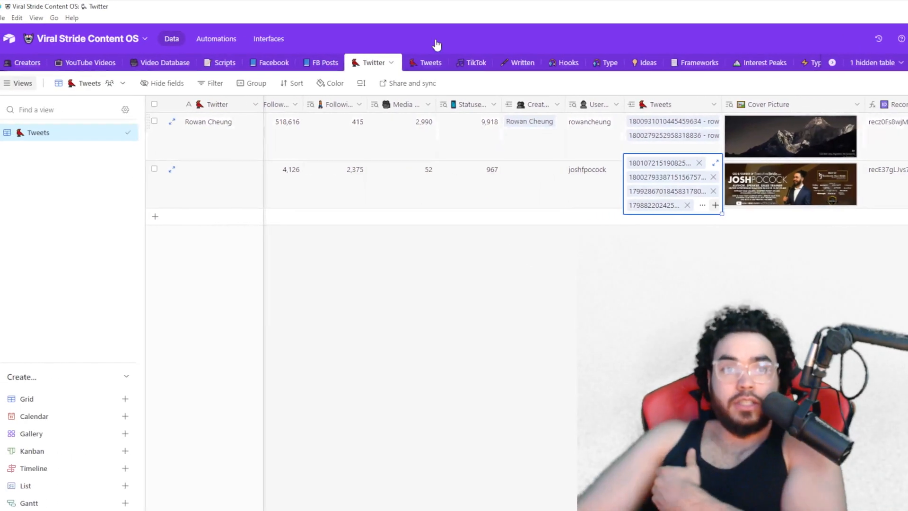
# - Compare the Tweets table with the Twitter table, checking the latter's profile columns from Status through Cover Picture
pyautogui.click(380, 73)
pyautogui.click(434, 62)
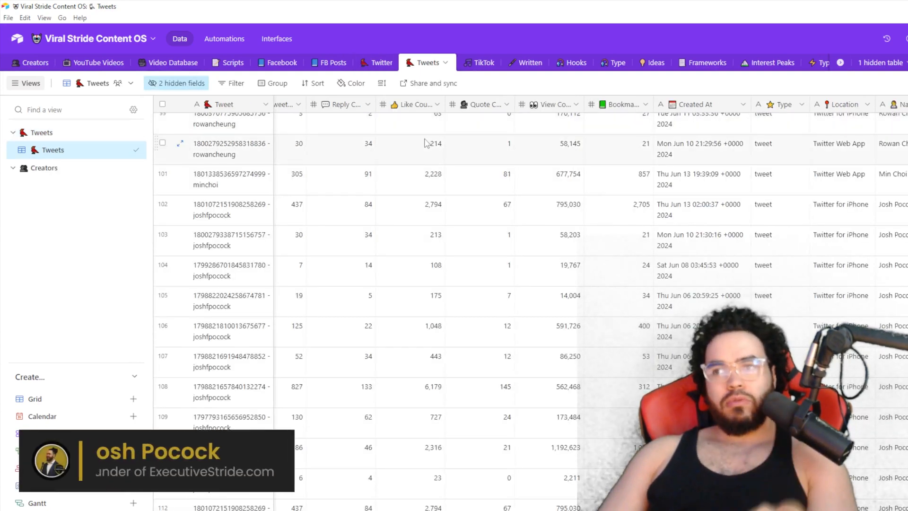
pyautogui.click(377, 66)
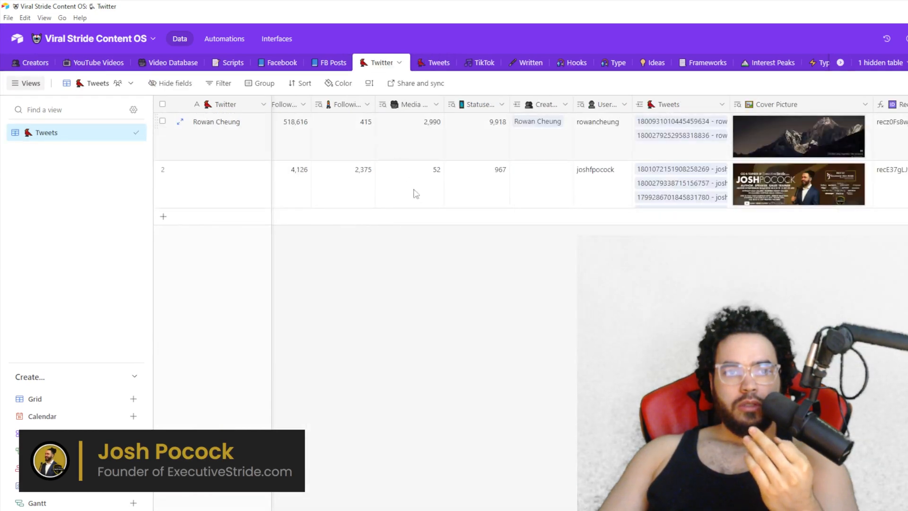
pyautogui.hscroll(-5, 346, 510)
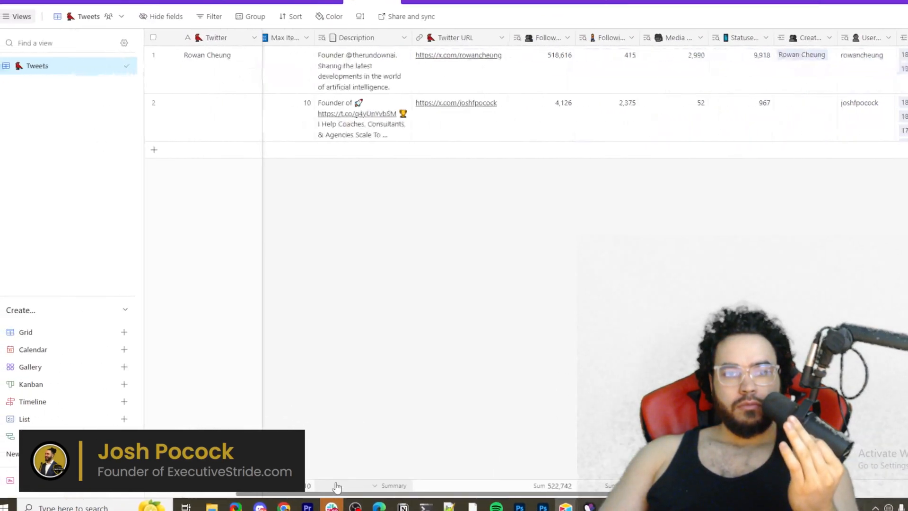
pyautogui.hscroll(-3, 337, 487)
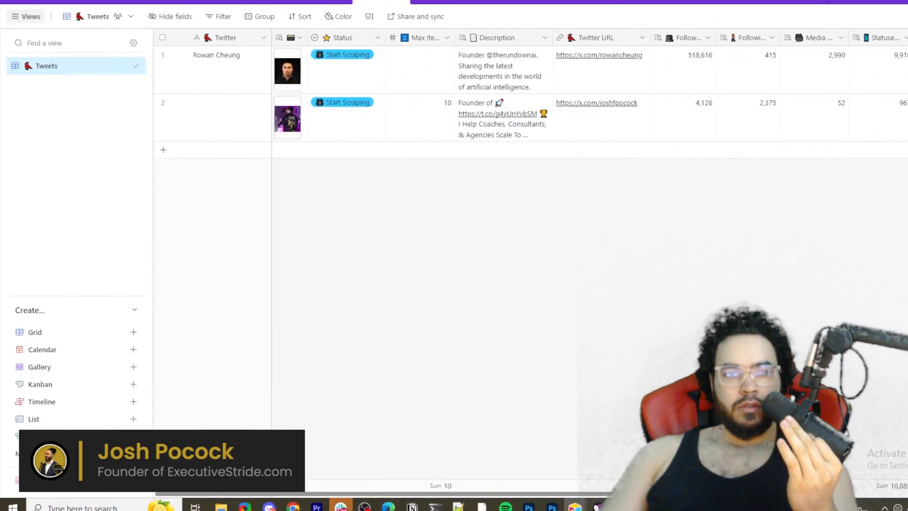
pyautogui.hscroll(3, 381, 444)
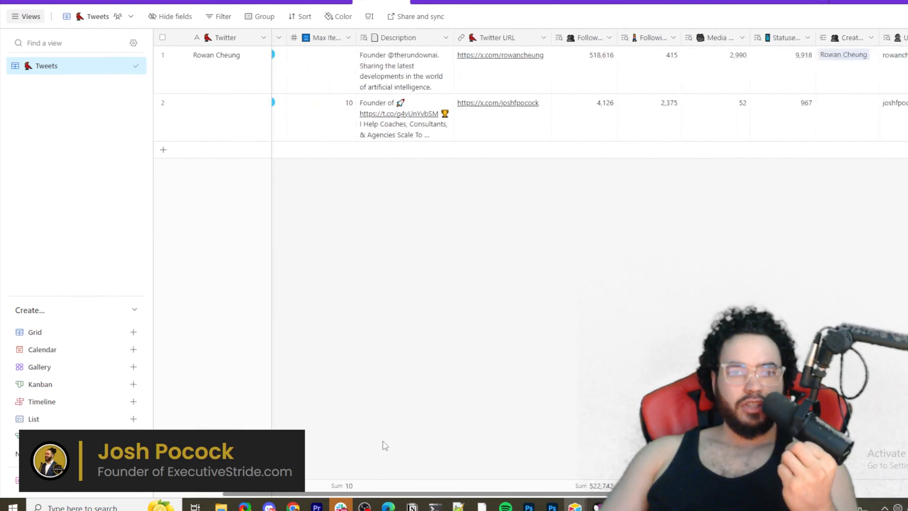
pyautogui.hscroll(3, 454, 410)
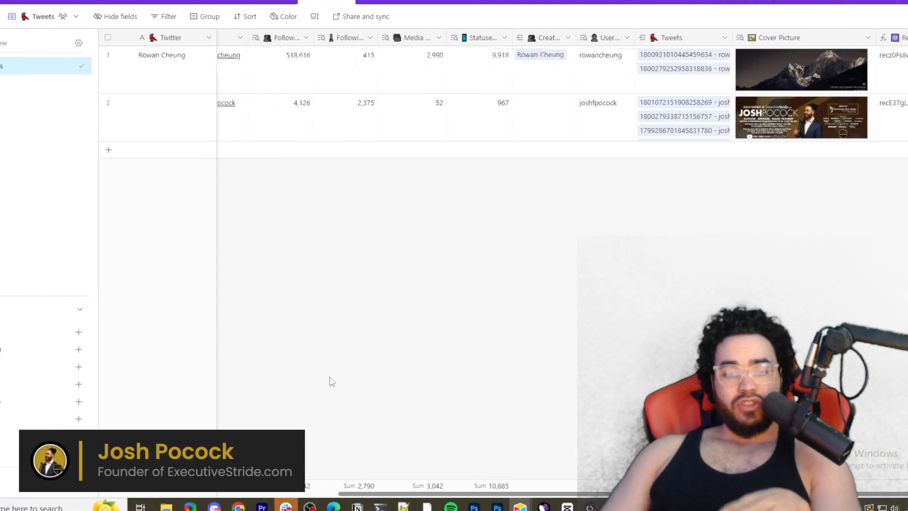
pyautogui.hscroll(-3, 267, 378)
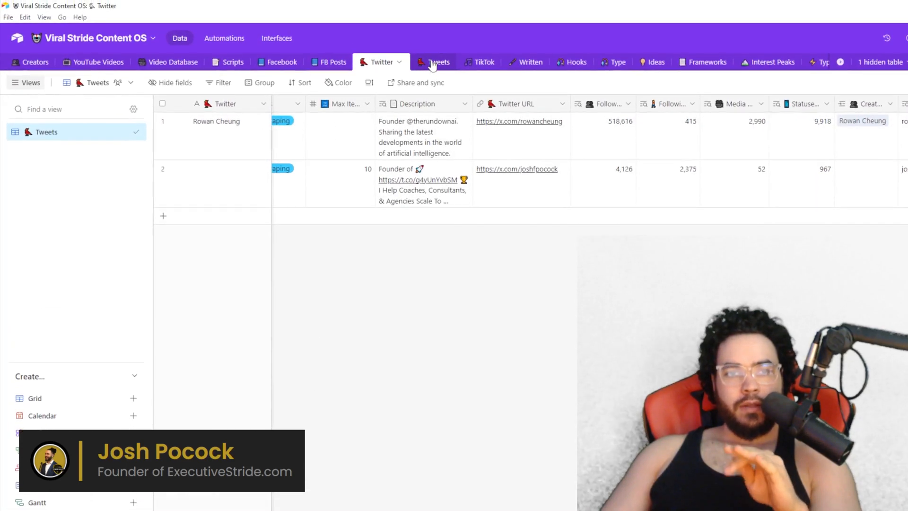
# - Examine the newest rows of the Tweets table, from the media columns across to the linked Twitter field
pyautogui.click(432, 64)
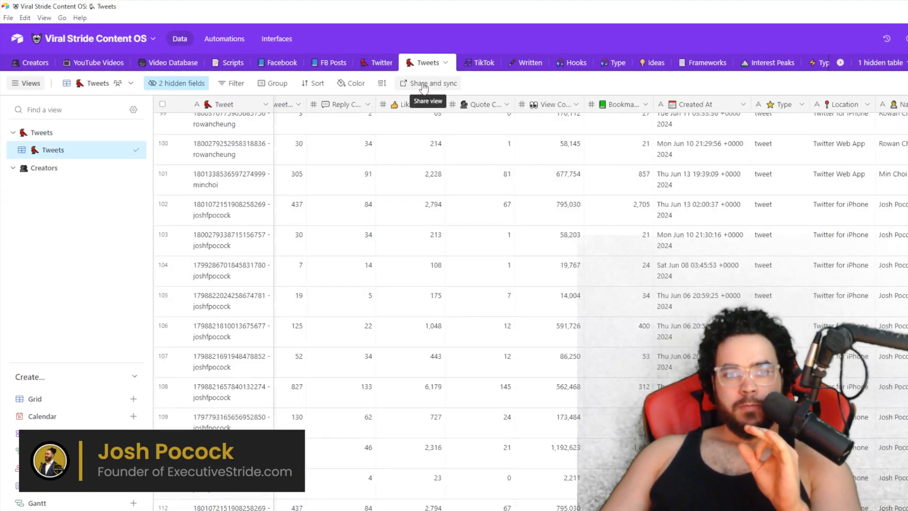
pyautogui.scroll(-10, 543, 474)
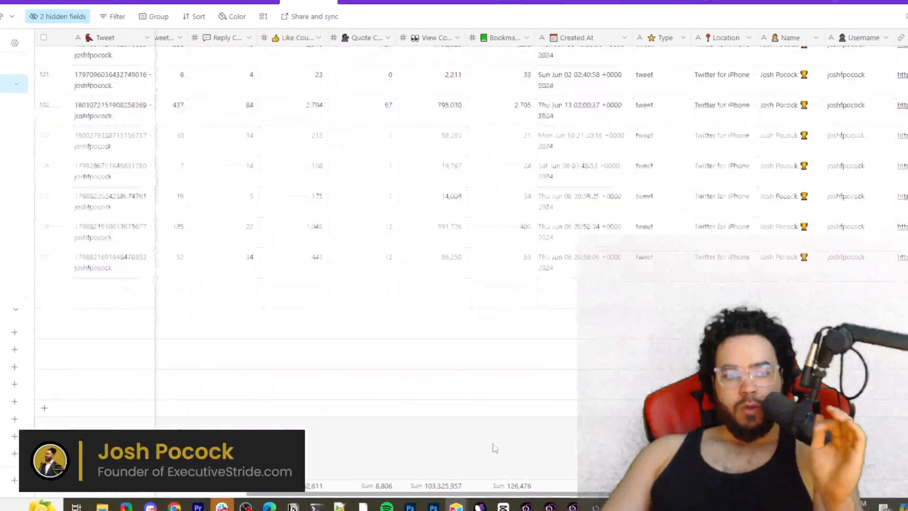
pyautogui.moveTo(463, 494); pyautogui.dragTo(300, 484)
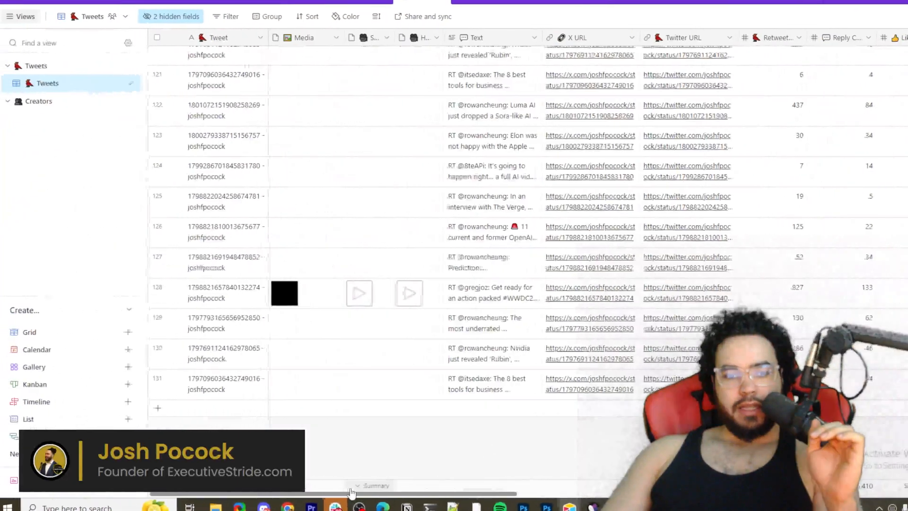
pyautogui.moveTo(406, 485); pyautogui.dragTo(858, 493)
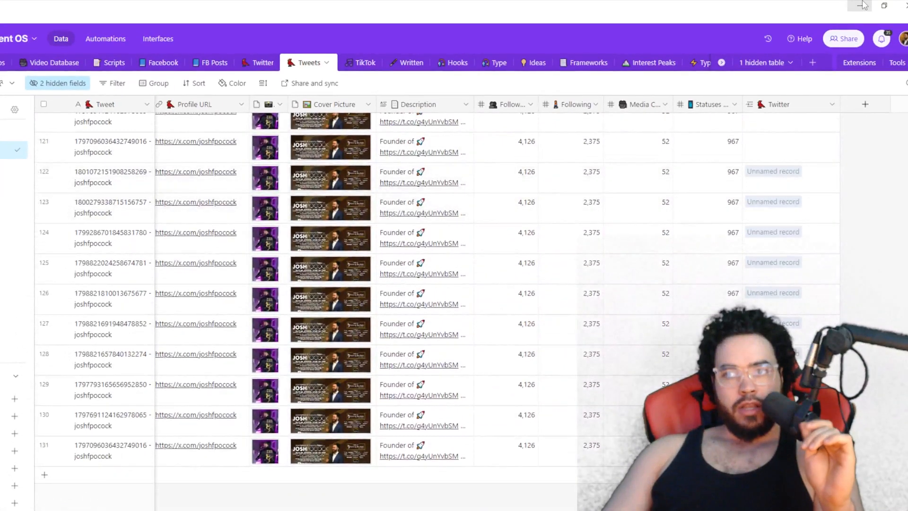
# - Return to Make and rename the Airtable Search Records module to "🔍 Search Twitter Profiles"
pyautogui.click(858, 5)
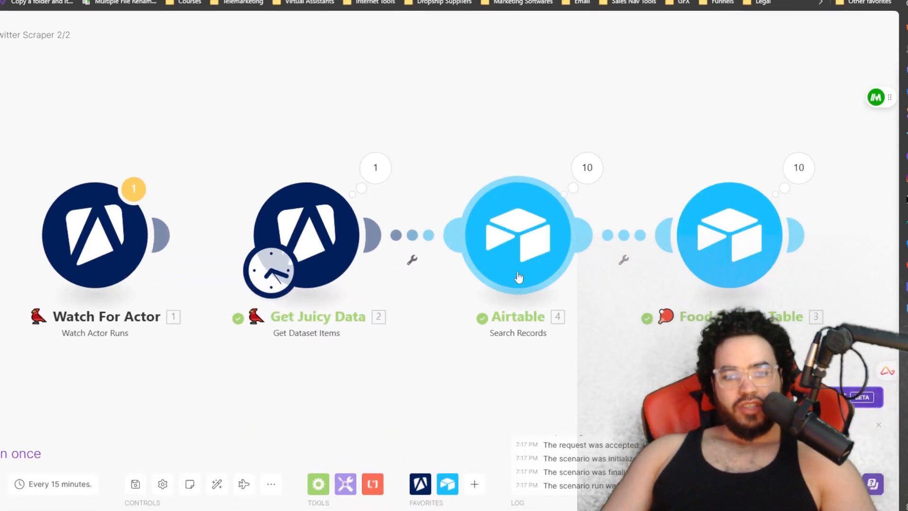
pyautogui.rightClick(509, 242)
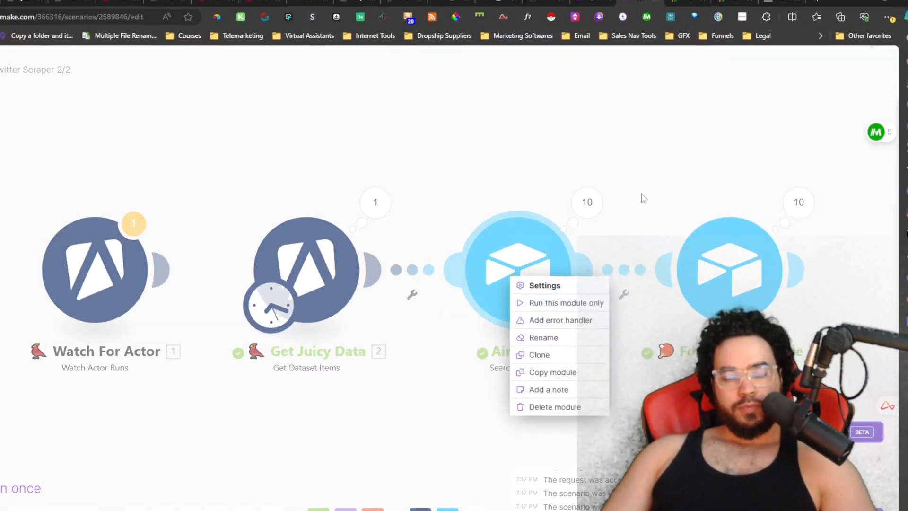
pyautogui.click(565, 293)
pyautogui.press('super+period')
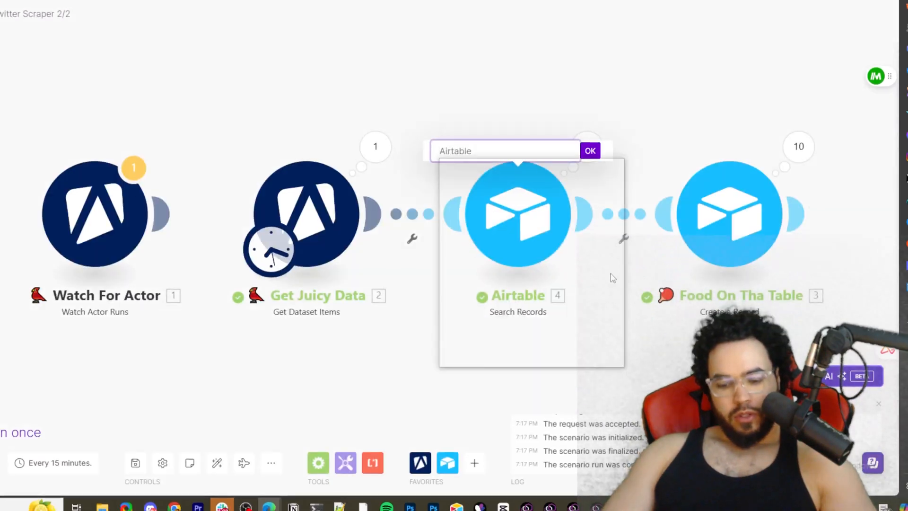
pyautogui.click(498, 222)
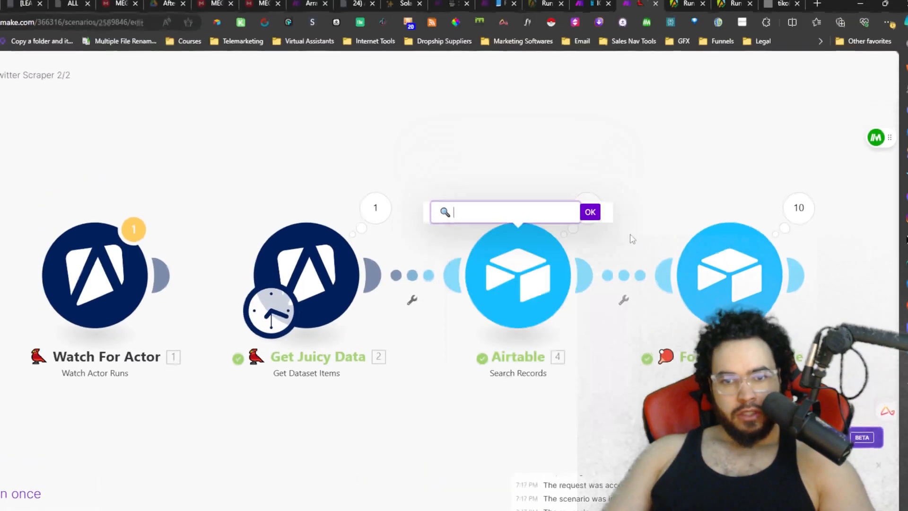
pyautogui.write('Search Twitter Profiles')
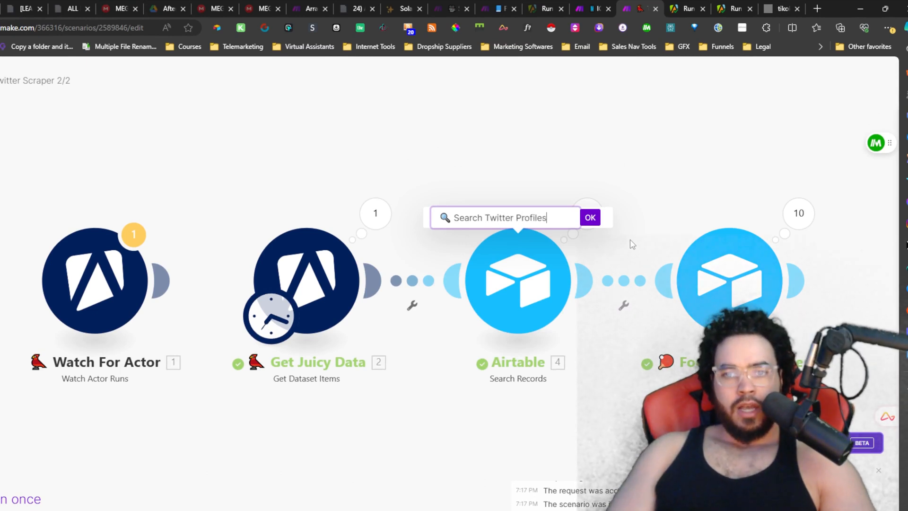
pyautogui.press('Return')
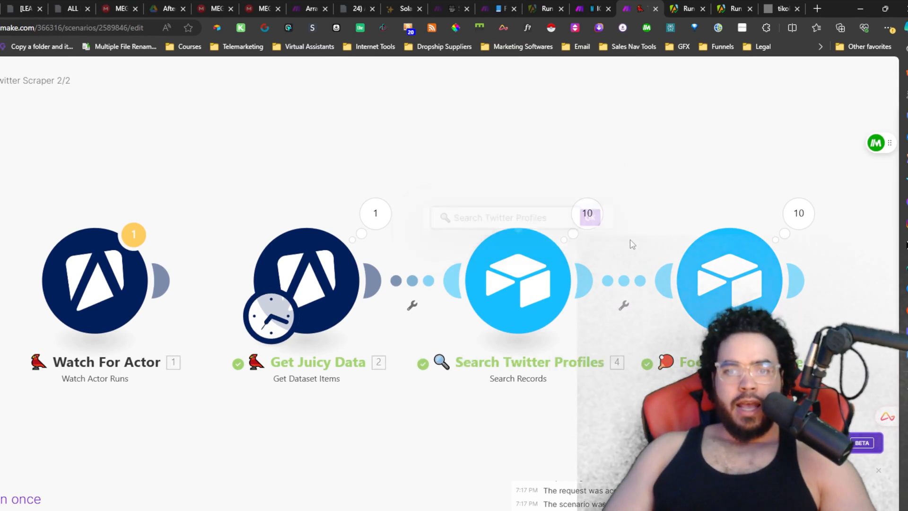
# - Open the Search Twitter Profiles module's settings and review the ChatGPT answer on turning an equals formula into a SEARCH formula
pyautogui.click(532, 294)
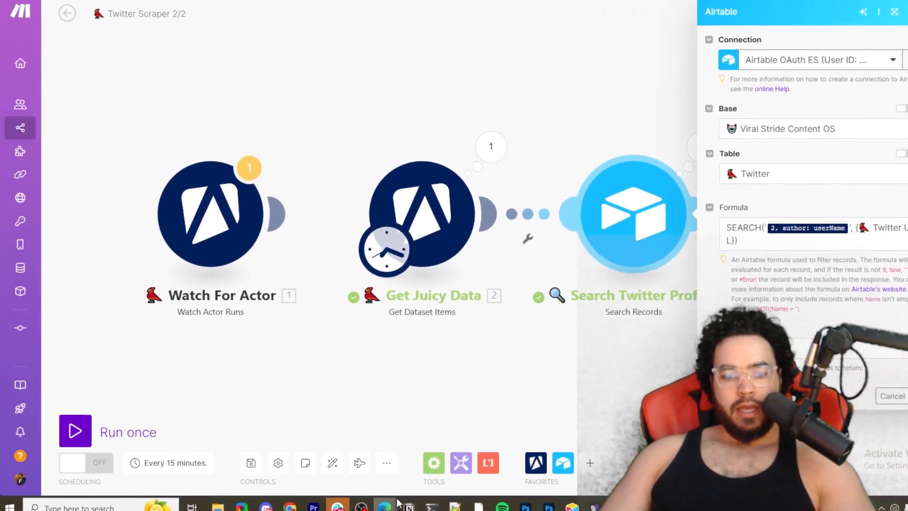
pyautogui.click(395, 504)
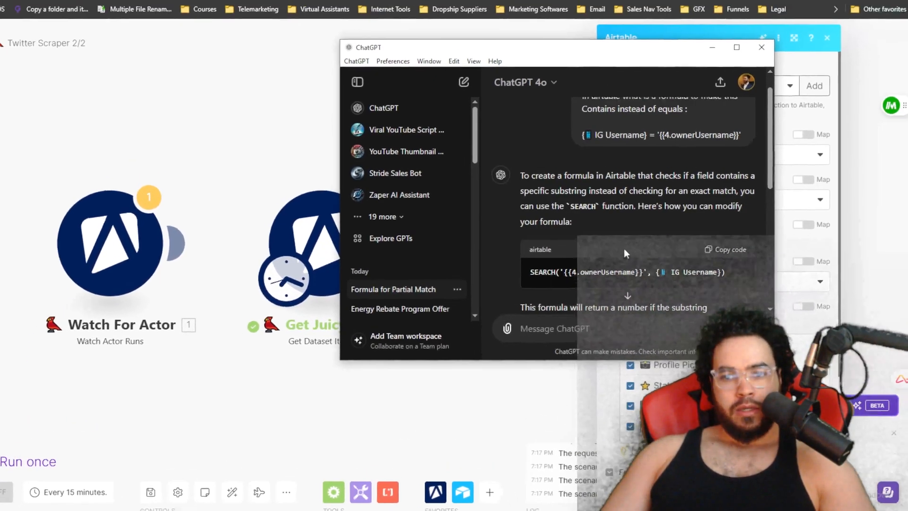
pyautogui.scroll(2, 614, 253)
pyautogui.moveTo(582, 161); pyautogui.dragTo(682, 158)
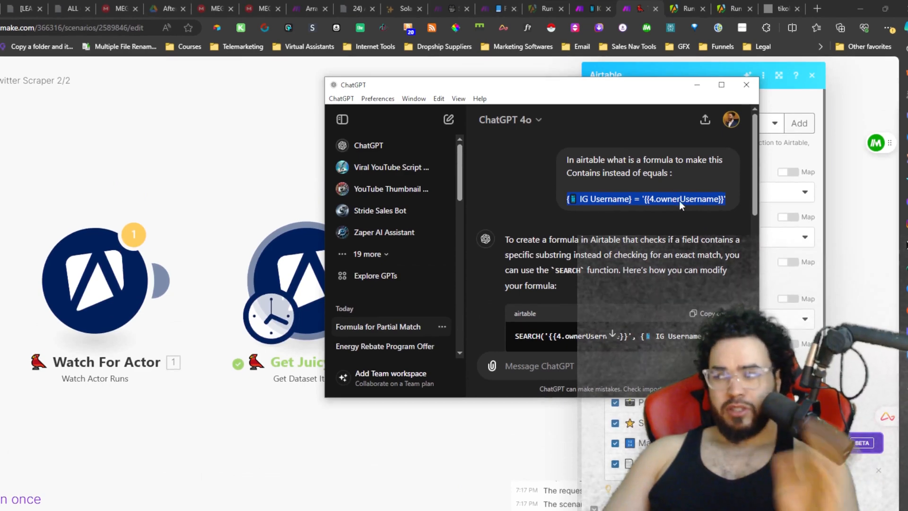
pyautogui.scroll(-3, 566, 262)
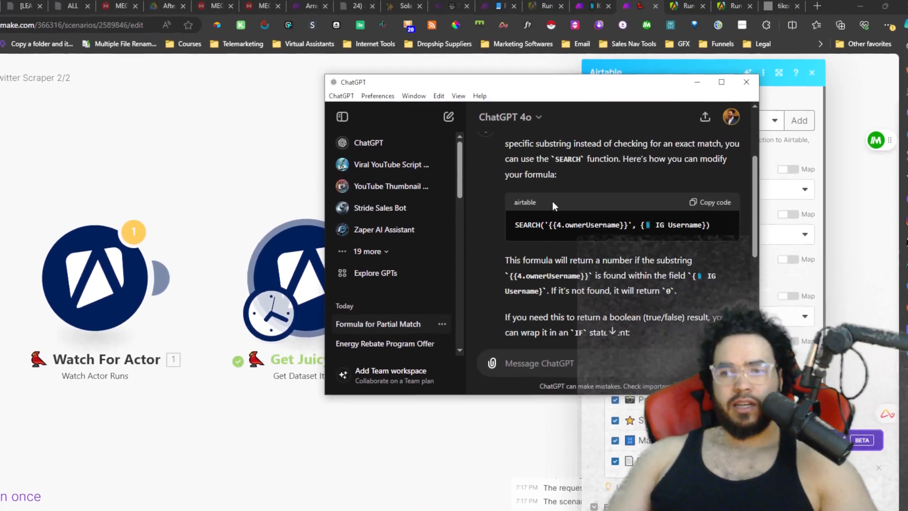
pyautogui.scroll(2, 680, 132)
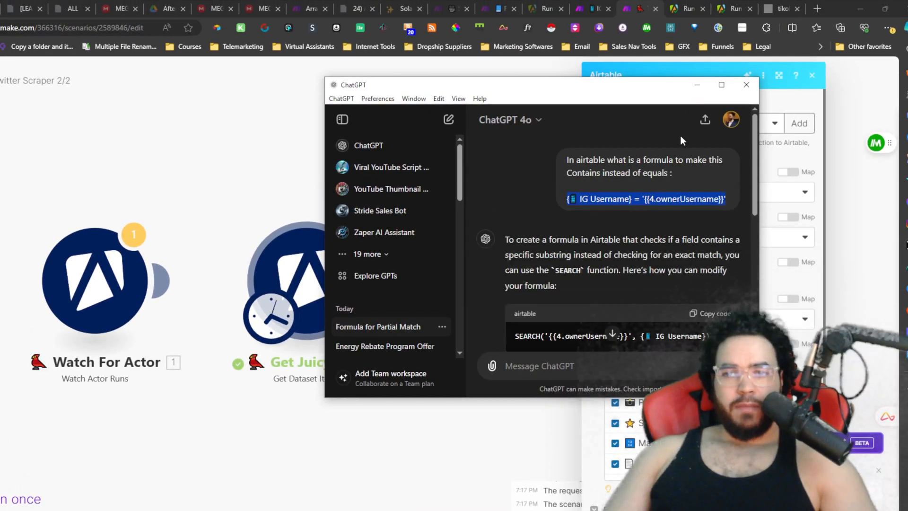
pyautogui.click(696, 89)
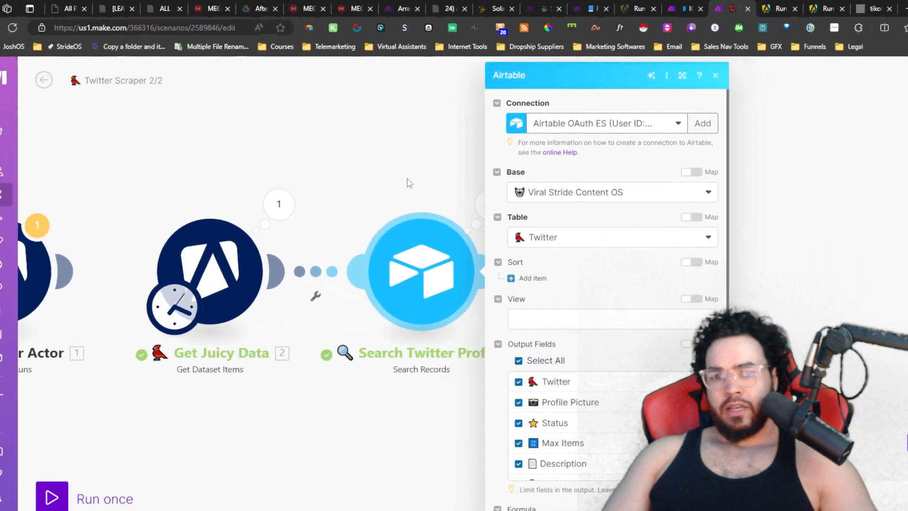
# - Review the Search Twitter Profiles module's base, table, output fields and SEARCH formula
pyautogui.moveTo(410, 184); pyautogui.dragTo(377, 172)
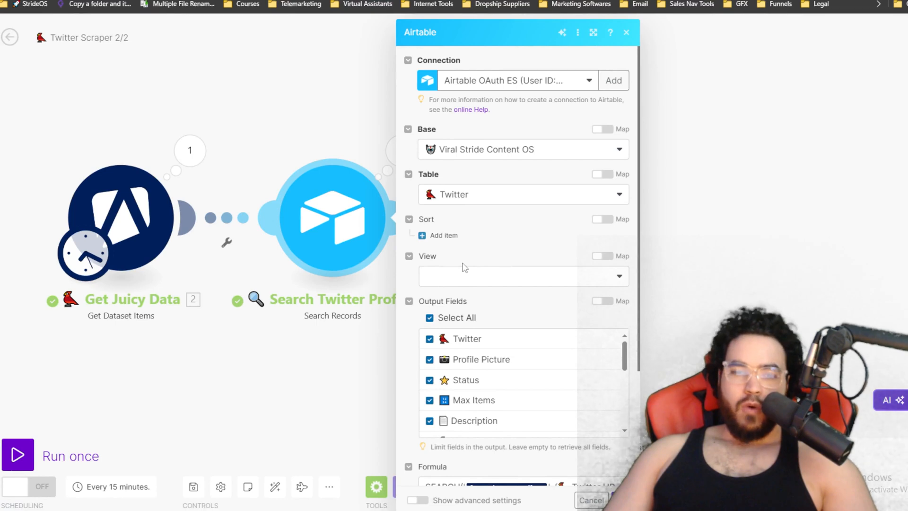
pyautogui.scroll(-5, 480, 362)
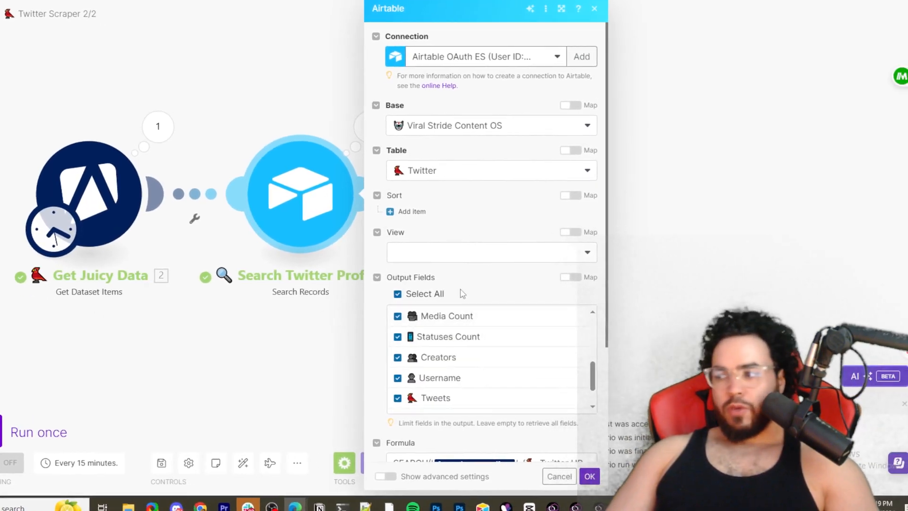
pyautogui.scroll(-3, 466, 331)
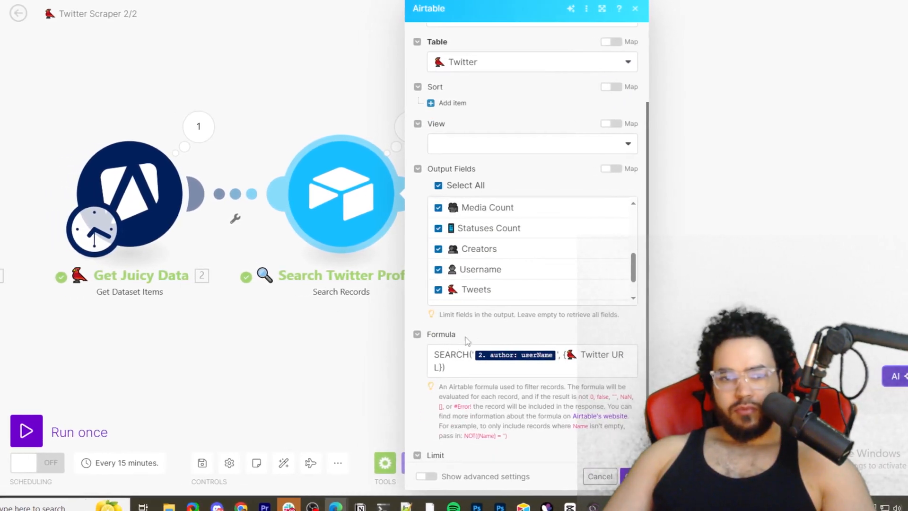
pyautogui.scroll(4, 461, 348)
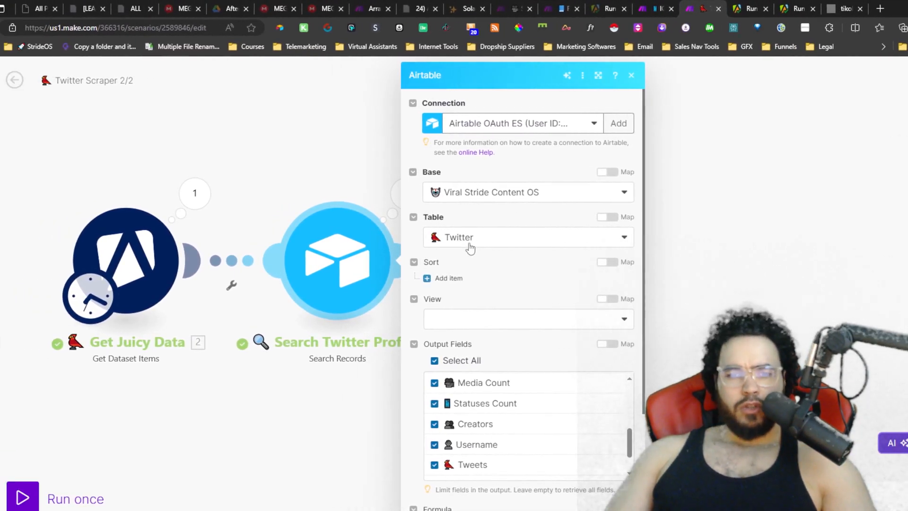
pyautogui.scroll(-3, 497, 305)
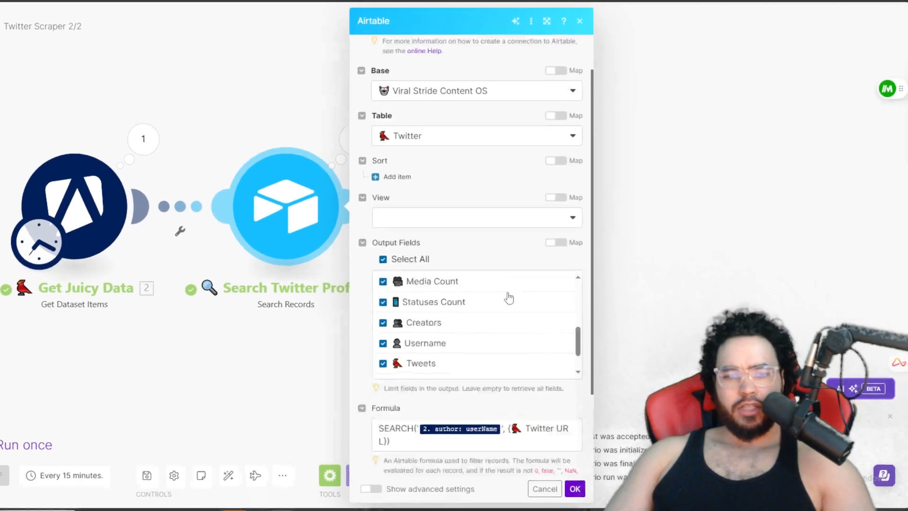
# - Examine the full list of output fields enabled in the Search Twitter Profiles module, through to Record ID
pyautogui.scroll(5, 482, 259)
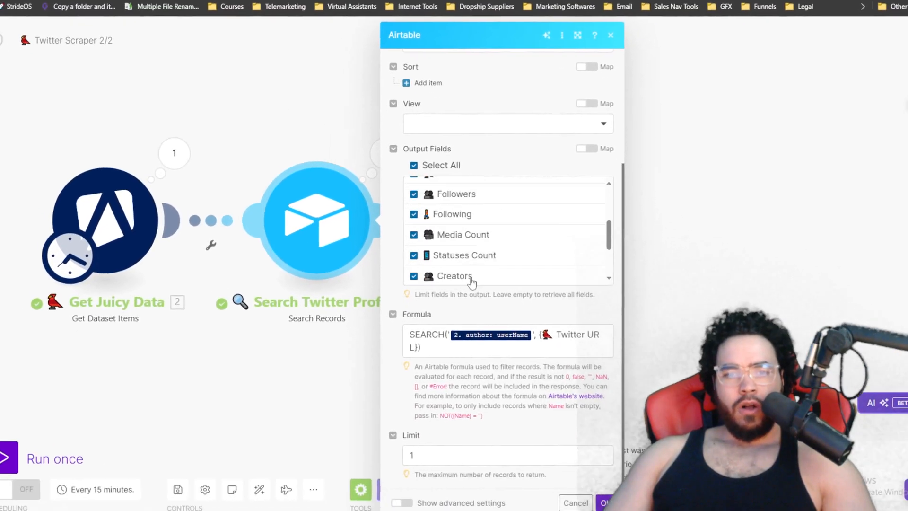
pyautogui.scroll(-2, 468, 260)
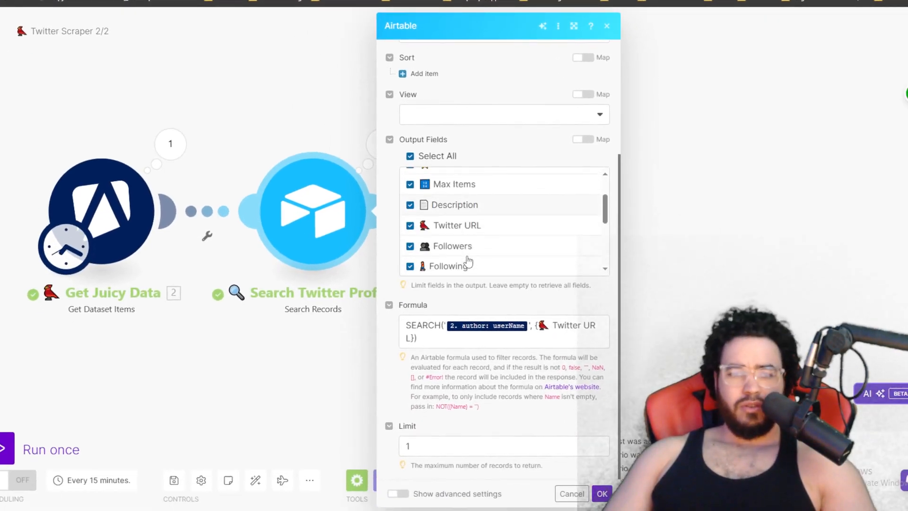
pyautogui.scroll(-4, 467, 264)
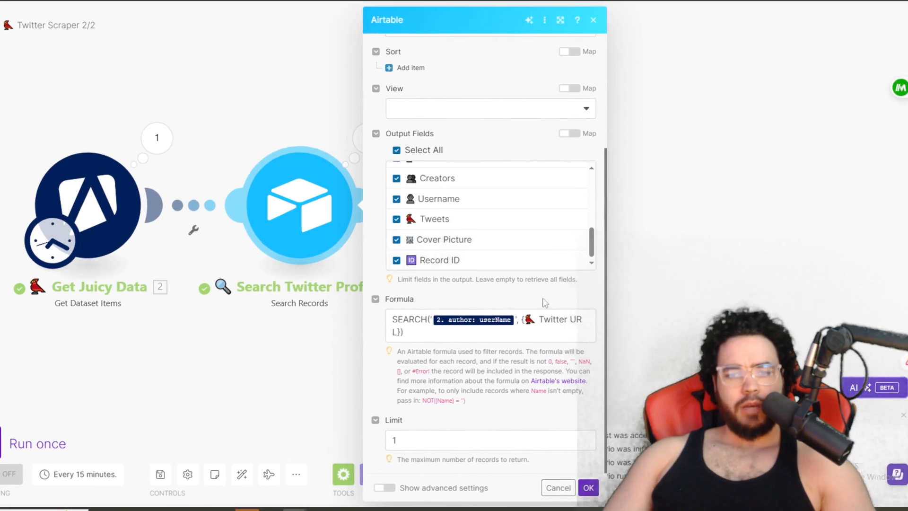
pyautogui.scroll(8, 392, 247)
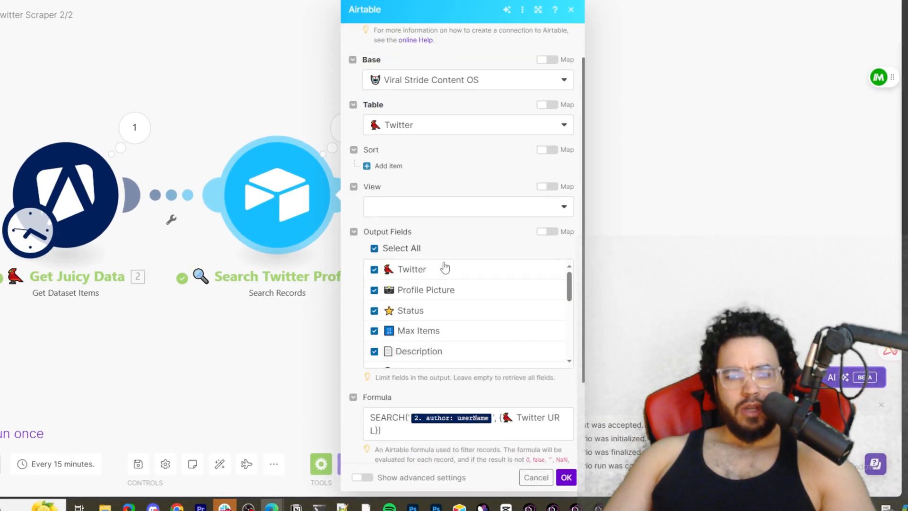
pyautogui.scroll(-10, 444, 265)
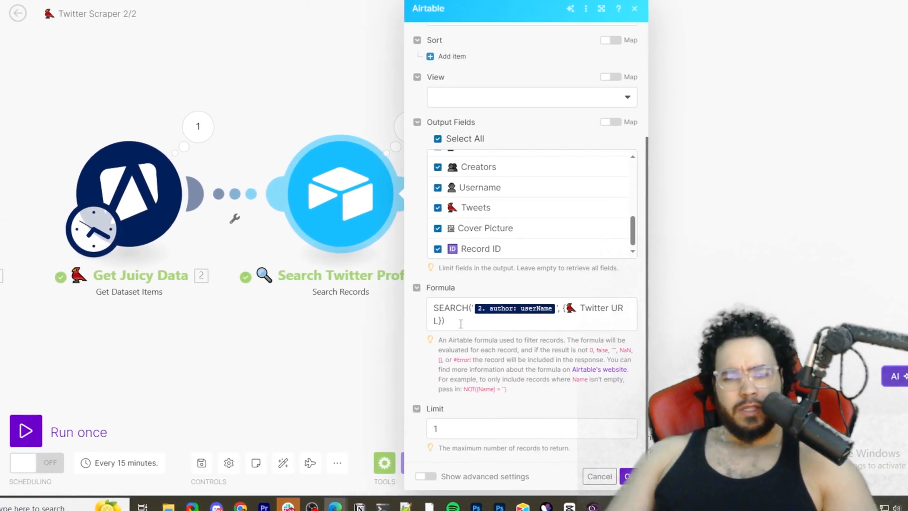
# - Examine the formula's SEARCH function, author userName and Twitter URL parts and the record limit, and accept the Search Twitter Profiles settings
pyautogui.click(455, 319)
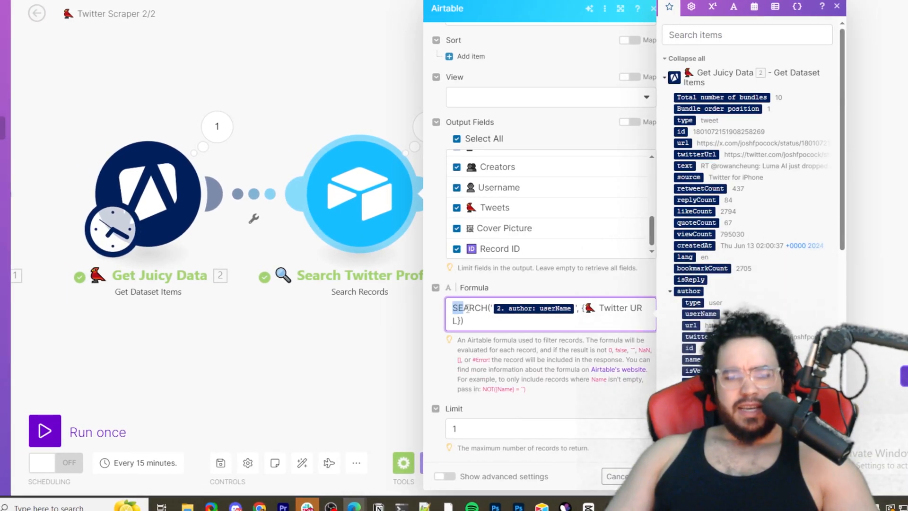
pyautogui.moveTo(467, 309); pyautogui.dragTo(489, 308)
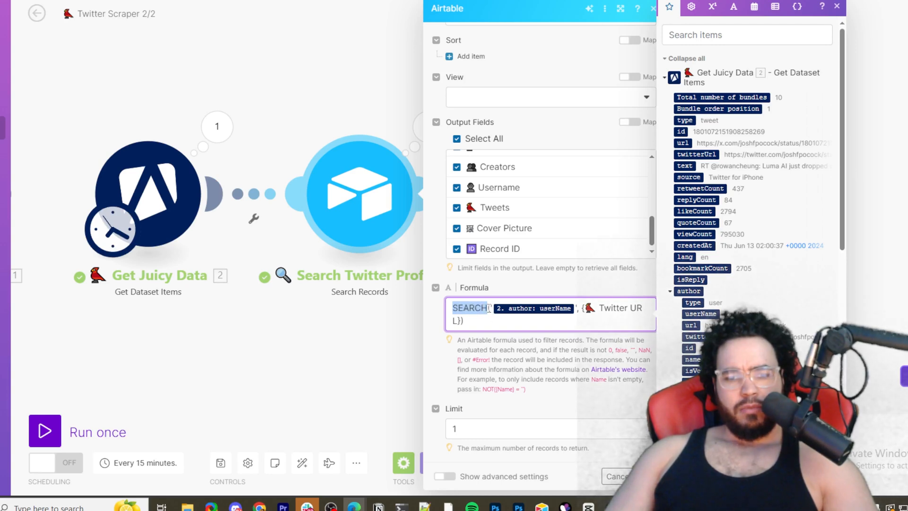
pyautogui.click(524, 308)
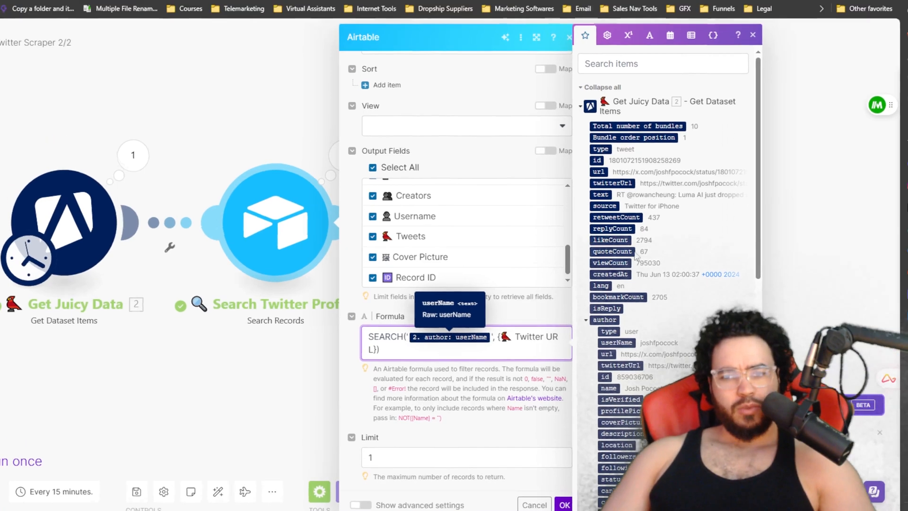
pyautogui.scroll(-1, 659, 288)
pyautogui.scroll(-2, 656, 292)
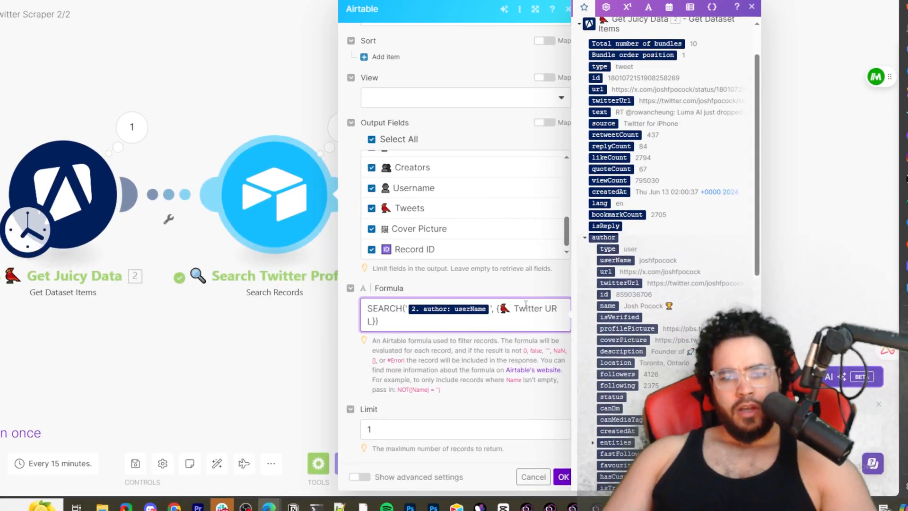
pyautogui.moveTo(498, 309); pyautogui.dragTo(520, 317)
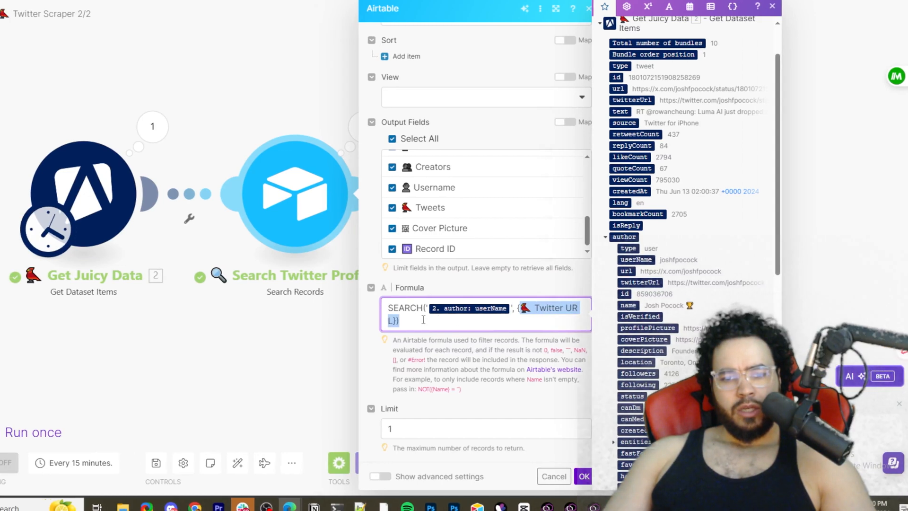
pyautogui.click(520, 316)
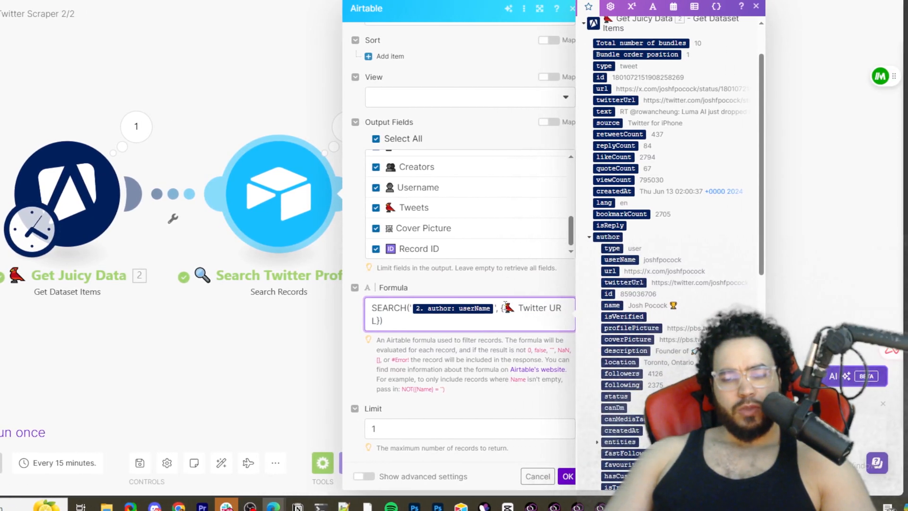
pyautogui.click(458, 427)
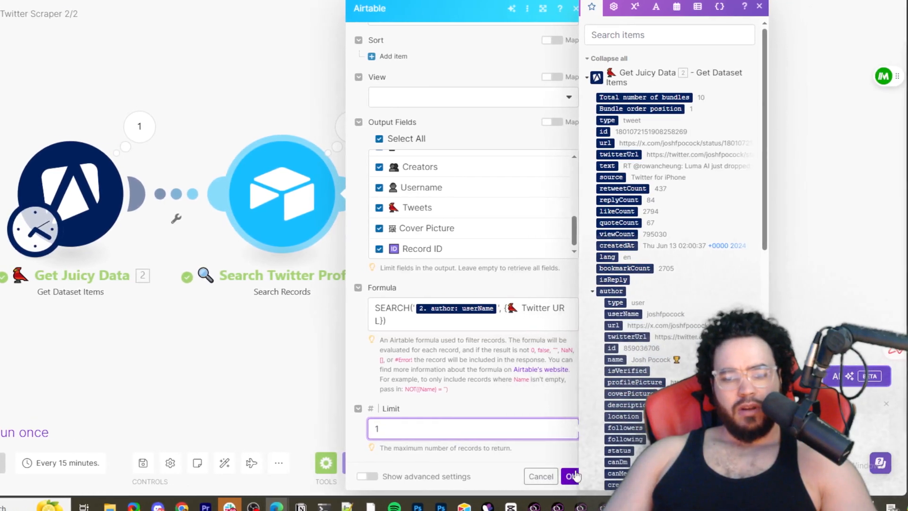
pyautogui.click(623, 476)
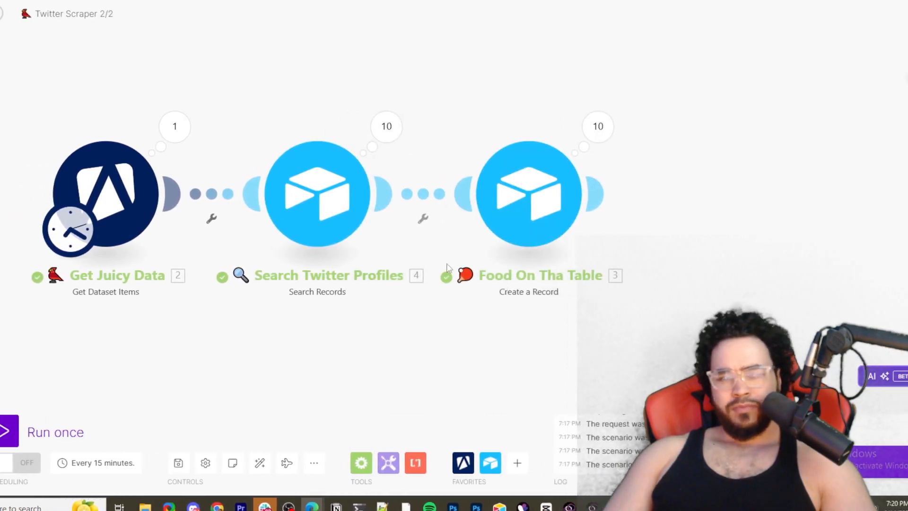
pyautogui.click(384, 127)
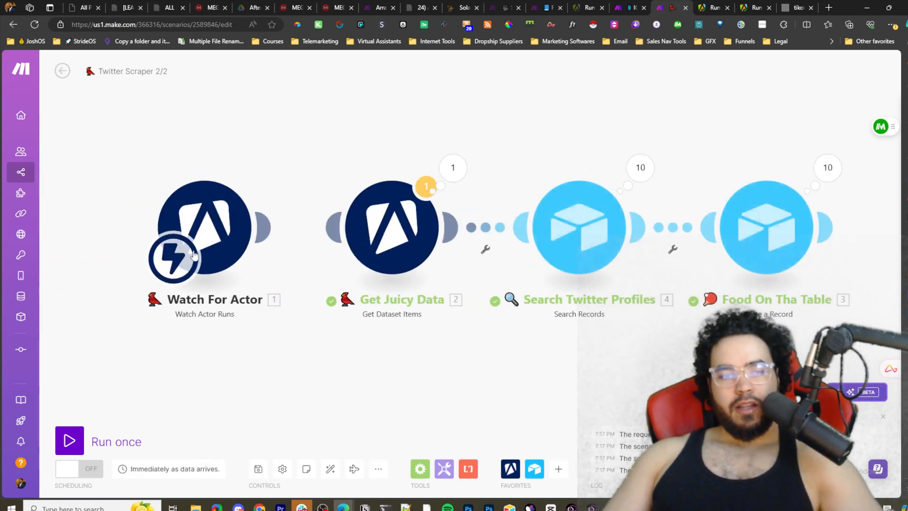
# - Replace the fixed dataset ID in the Get Juicy Data module with defaultDatasetId from Watch For Actor and save the scenario
pyautogui.click(394, 216)
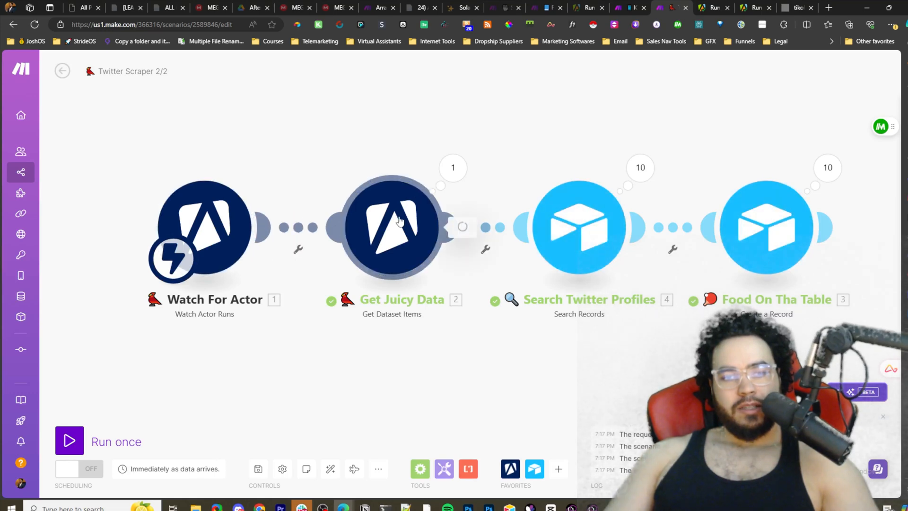
pyautogui.tripleClick(565, 172)
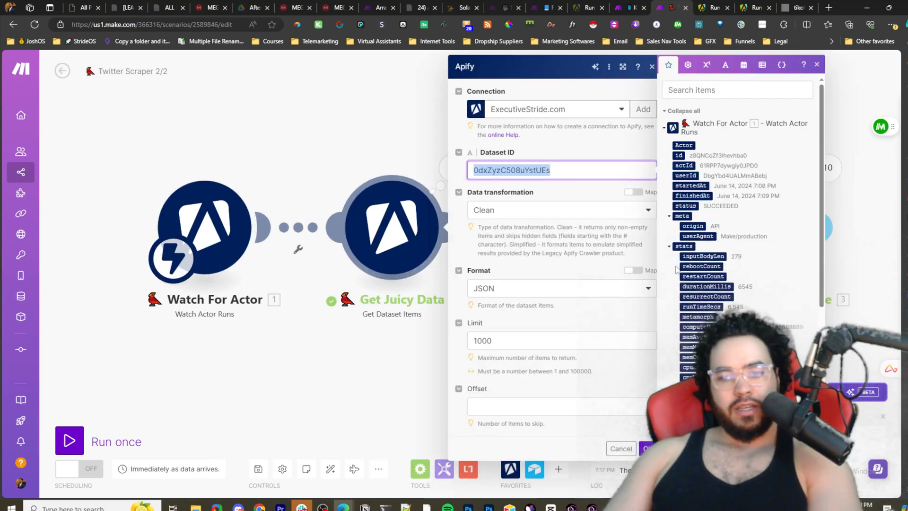
pyautogui.press('BackSpace')
pyautogui.scroll(-6, 737, 213)
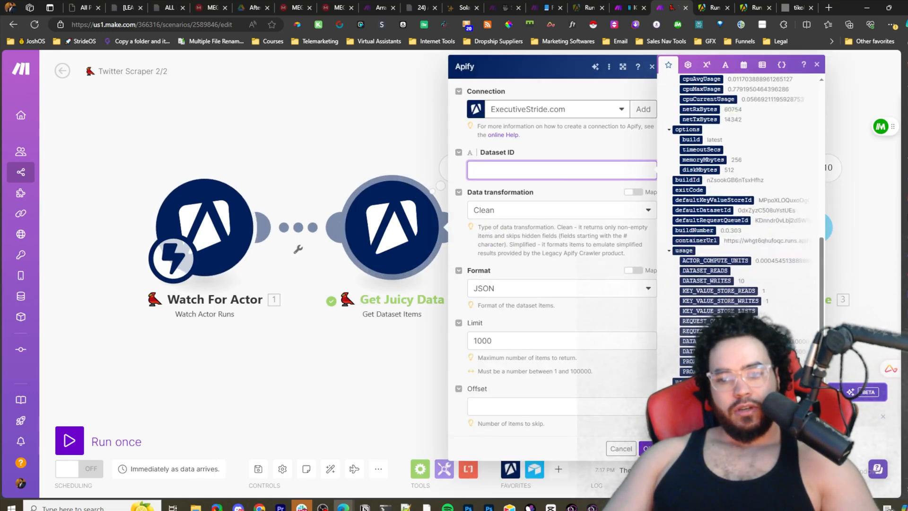
pyautogui.scroll(2, 711, 266)
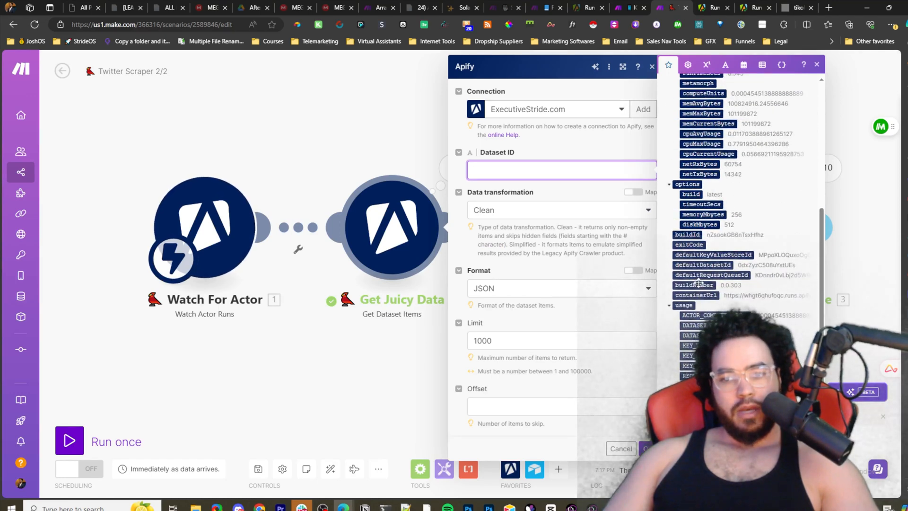
pyautogui.click(704, 266)
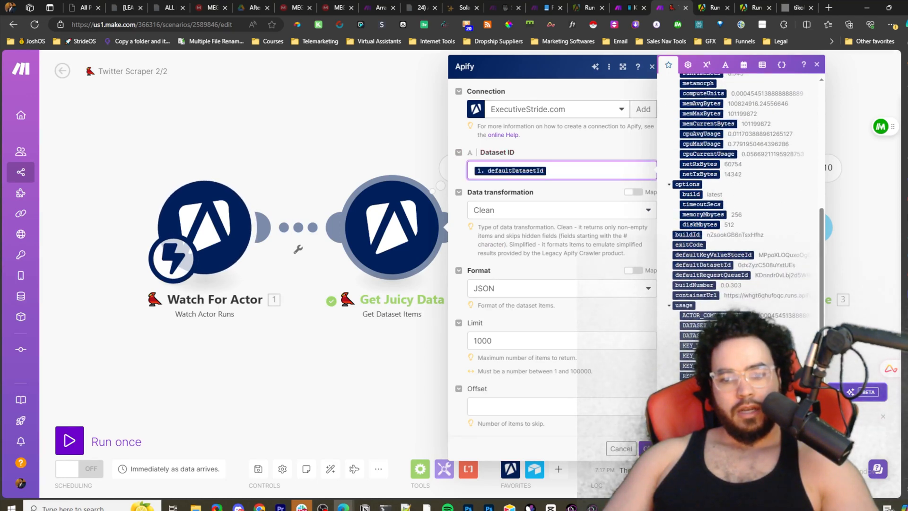
pyautogui.click(648, 448)
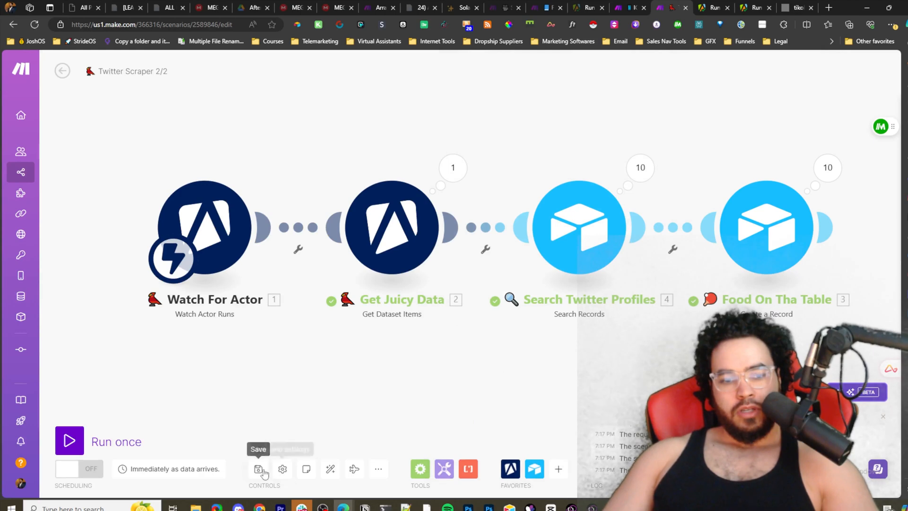
pyautogui.scroll(-2, 313, 429)
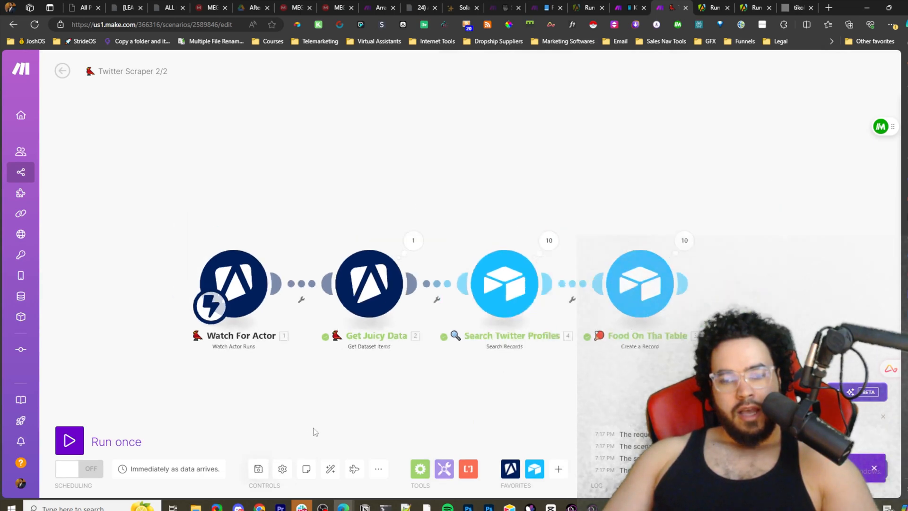
pyautogui.scroll(1, 344, 413)
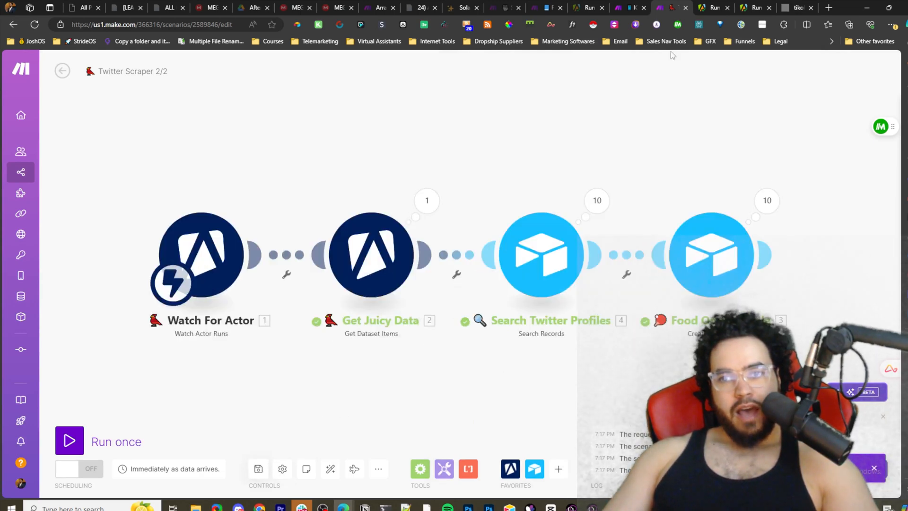
pyautogui.click(631, 8)
pyautogui.click(675, 5)
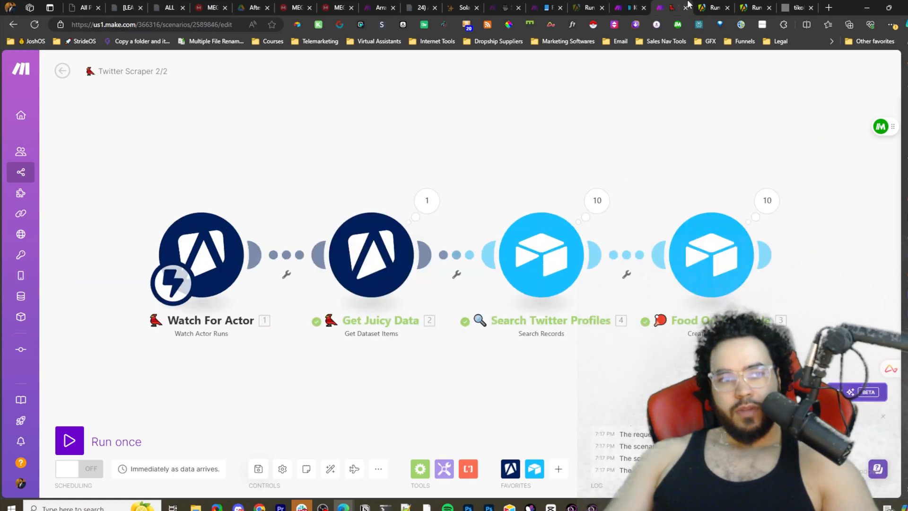